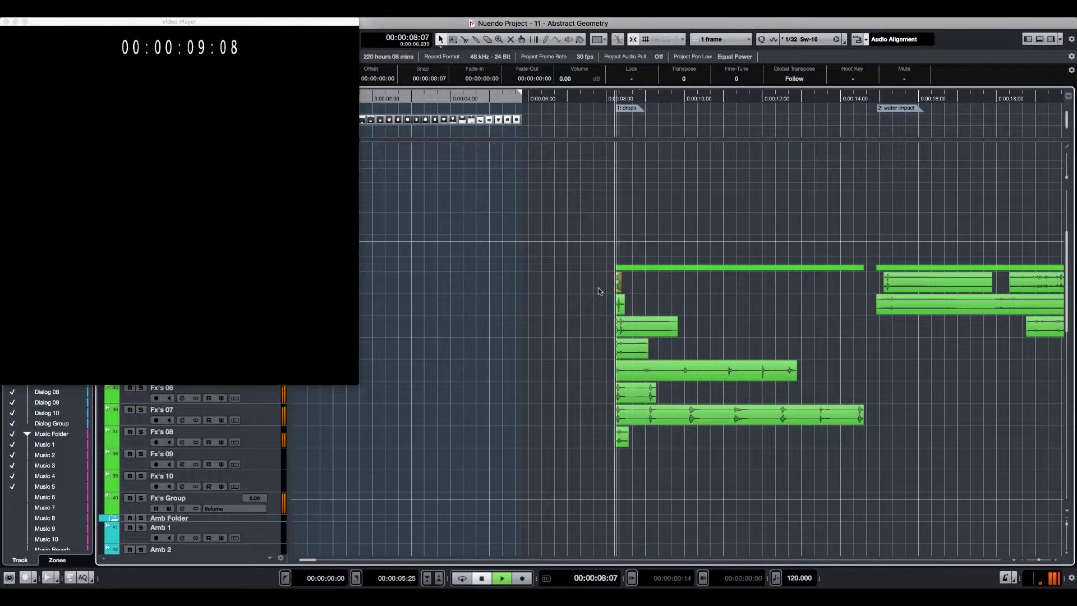
Solo the Fx's Group and audition the individual clips under the drops marker.
key(s)
key(space)
key(space)
drag(602, 303, 660, 308)
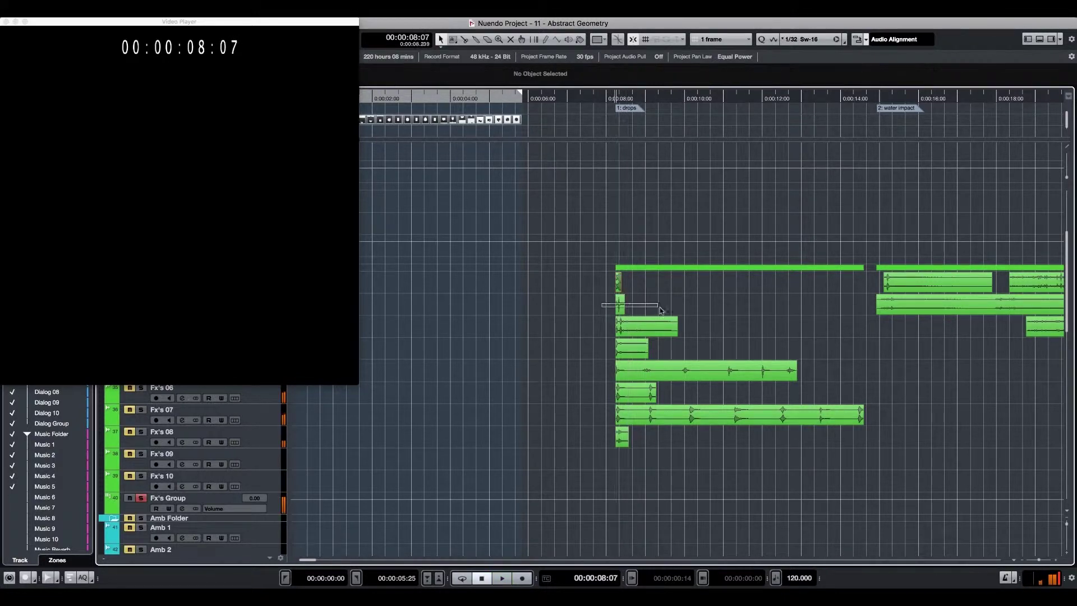
key(space)
key(space)
click(666, 373)
key(space)
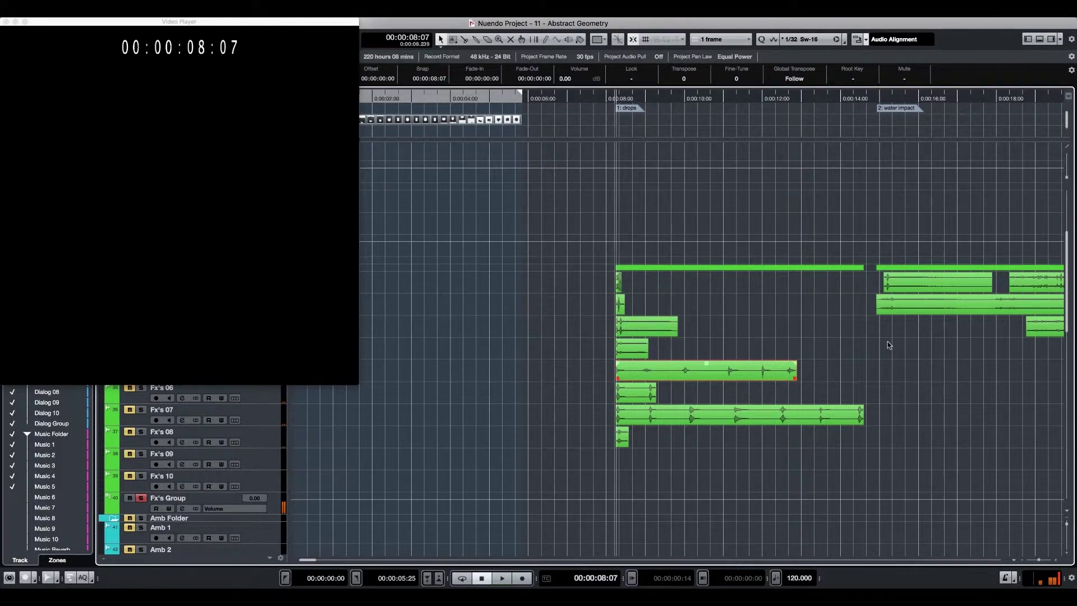
Audition clips in the water impact, glass and bubbles sections of the timeline.
scroll(892, 342, right, 5)
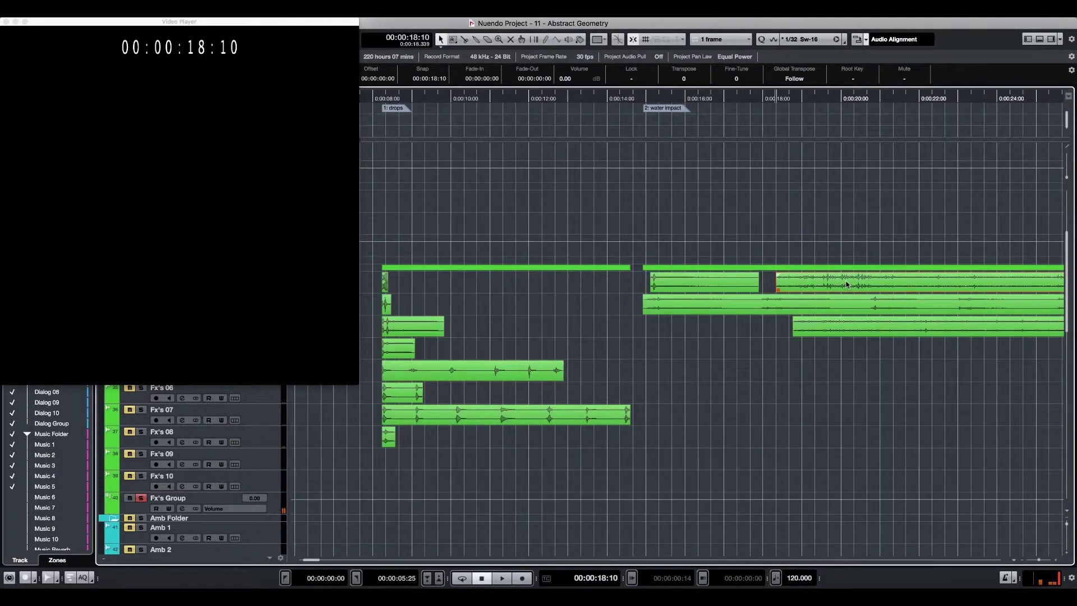
scroll(849, 298, right, 5)
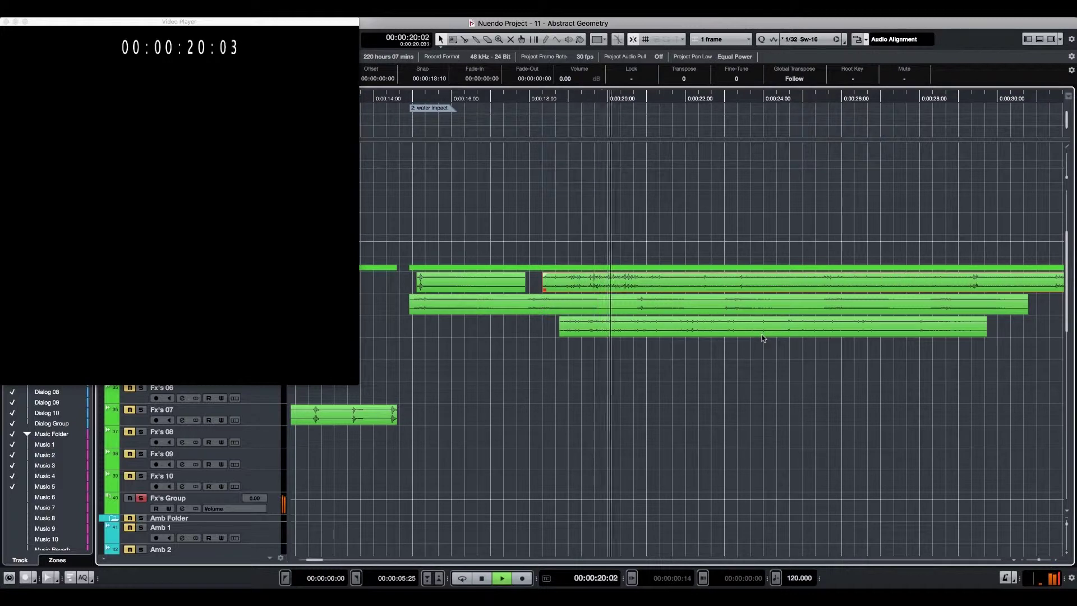
scroll(774, 344, right, 20)
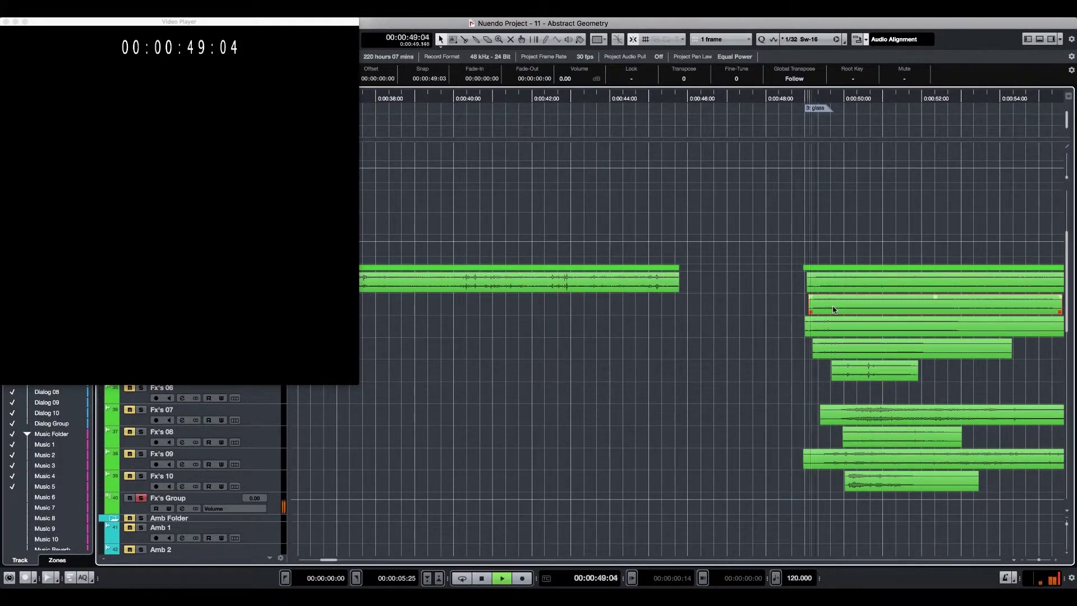
key(l)
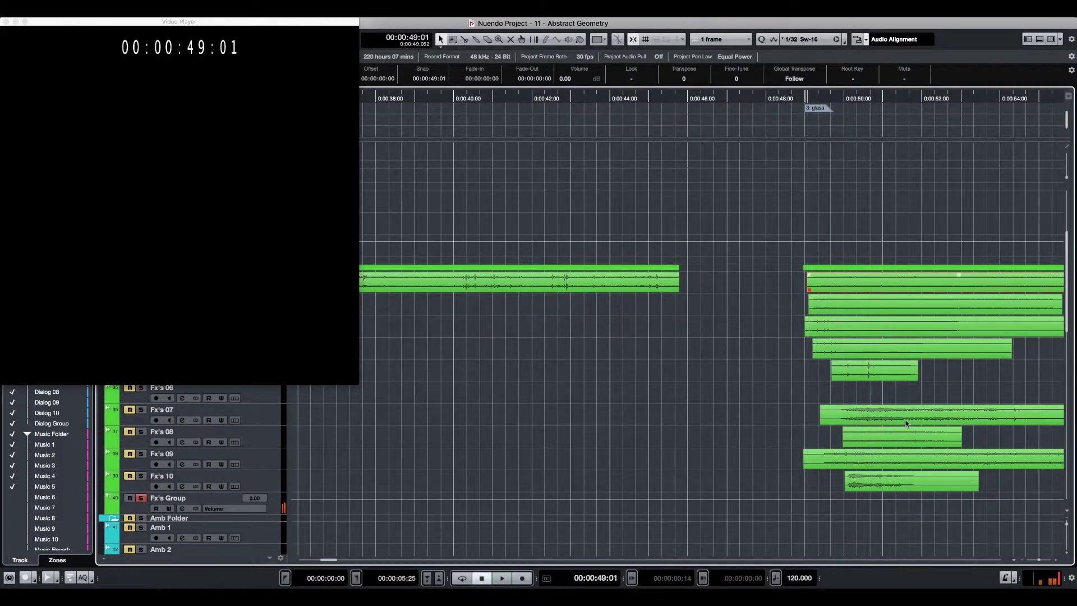
click(847, 411)
scroll(848, 411, right, 2)
scroll(847, 412, right, 12)
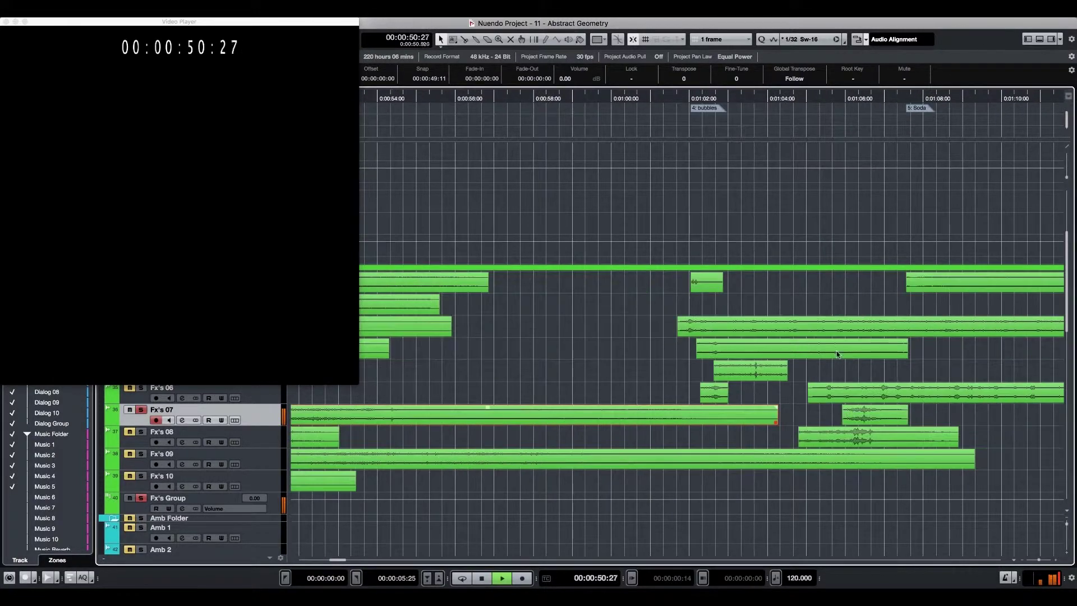
click(876, 397)
key(l)
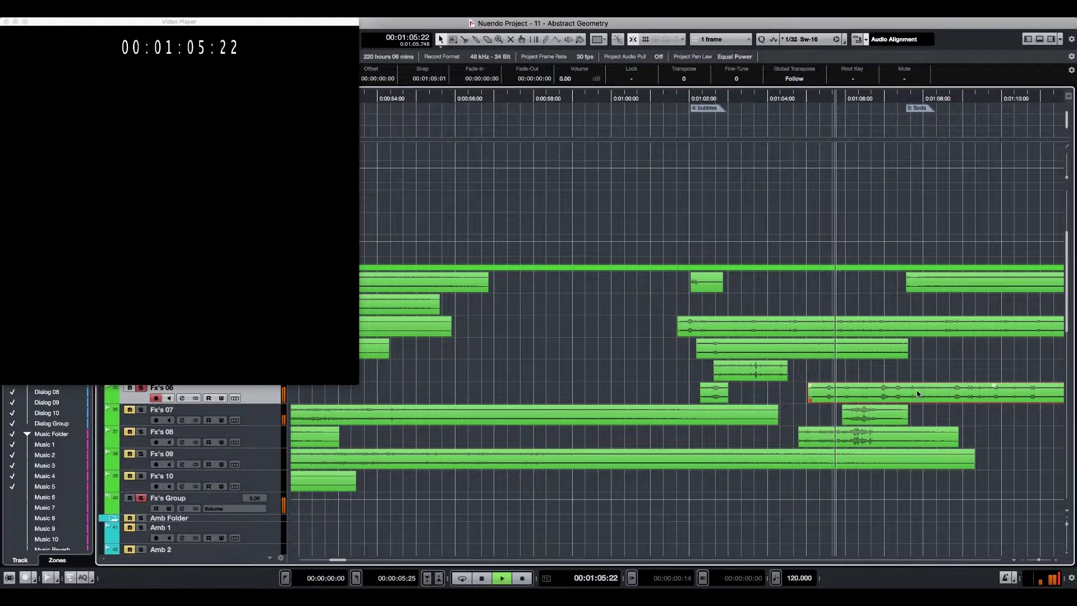
scroll(920, 388, right, 2)
Return the playhead to the project start and resize the video player to a medium-sized window above the track list.
key(g)
key(g)
key(g)
key(g)
key(g)
key(g)
key(g)
key(g)
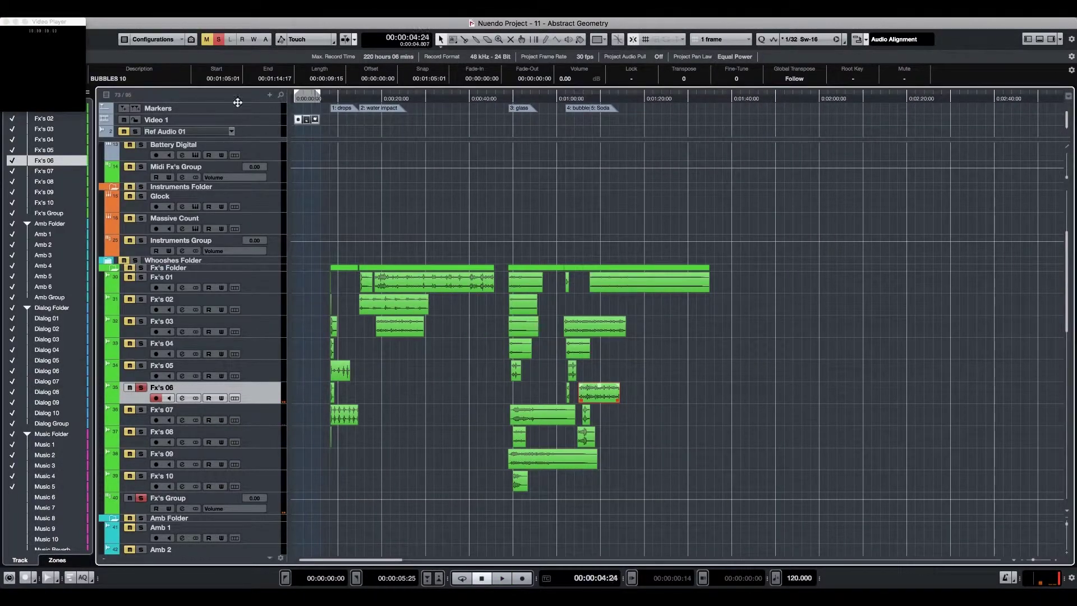
key(Home)
key(h)
key(h)
key(h)
key(h)
drag(85, 111, 246, 217)
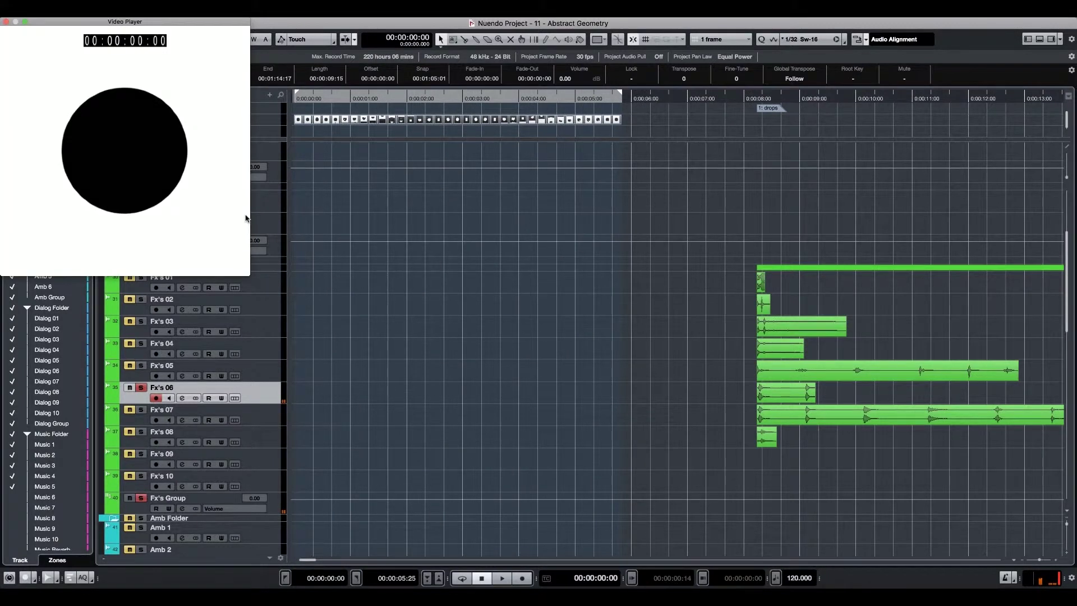
Move the Fx's 03 drop clip from the drops marker to the project start and nudge it to begin at 00:00:00:03.
drag(805, 328, 307, 332)
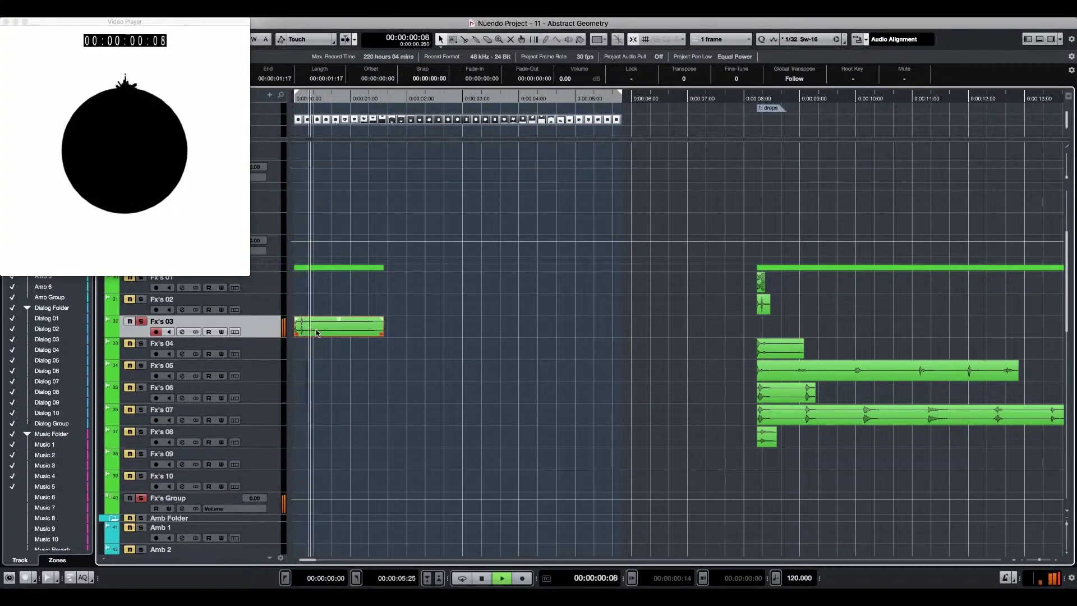
key(space)
key(h)
key(super+Right)
key(super+Right)
key(super+Right)
key(h)
key(h)
key(h)
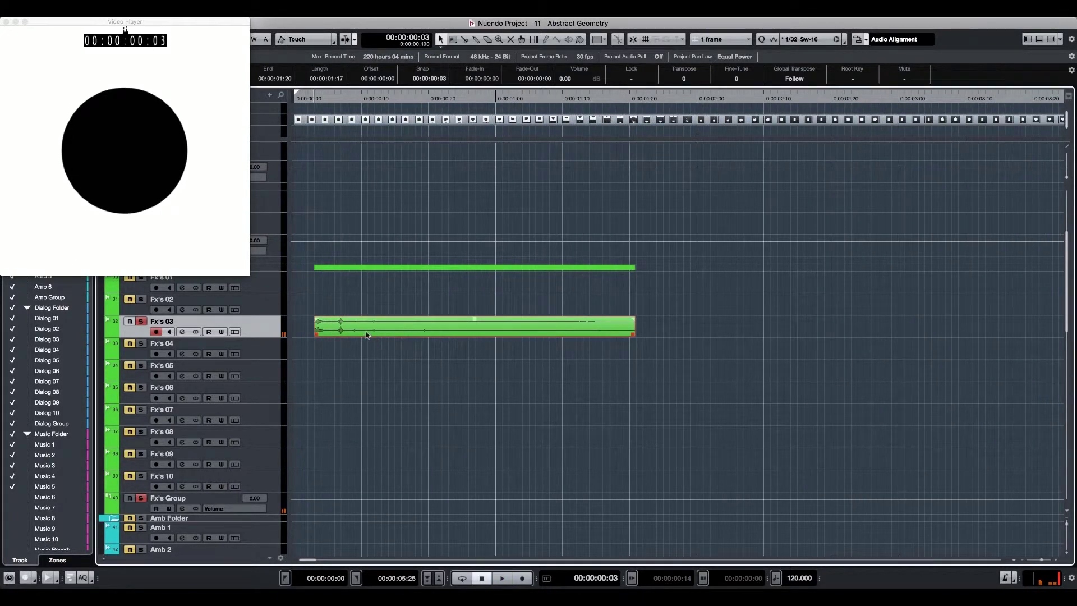
key(h)
key(h)
key(h)
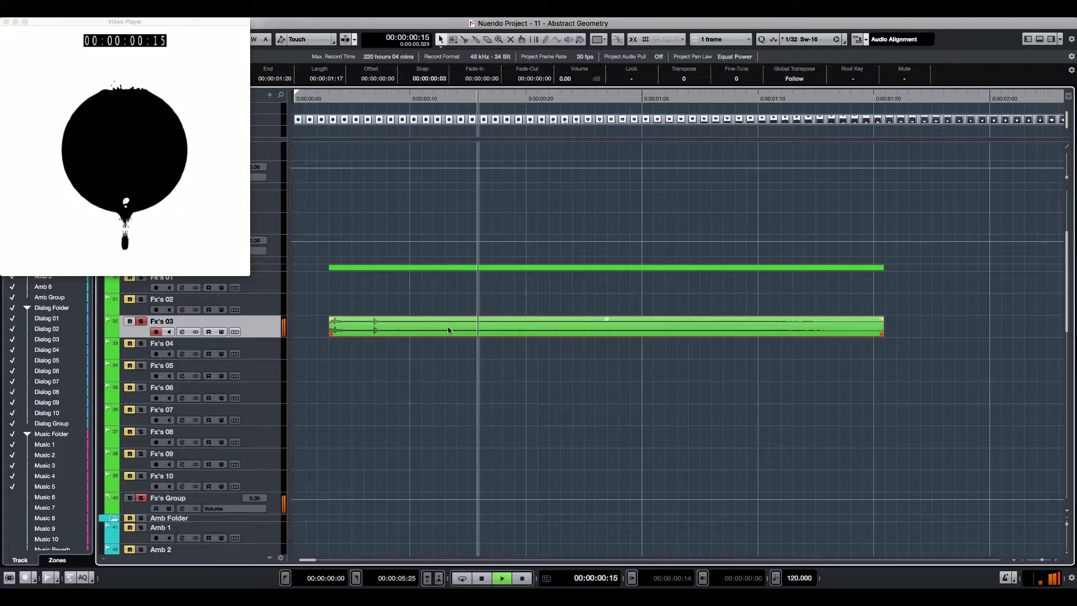
Shift the Fx's 03 clip to begin at 00:00:00:07 and play it against the picture.
key(super+Right)
key(super+Right)
key(space)
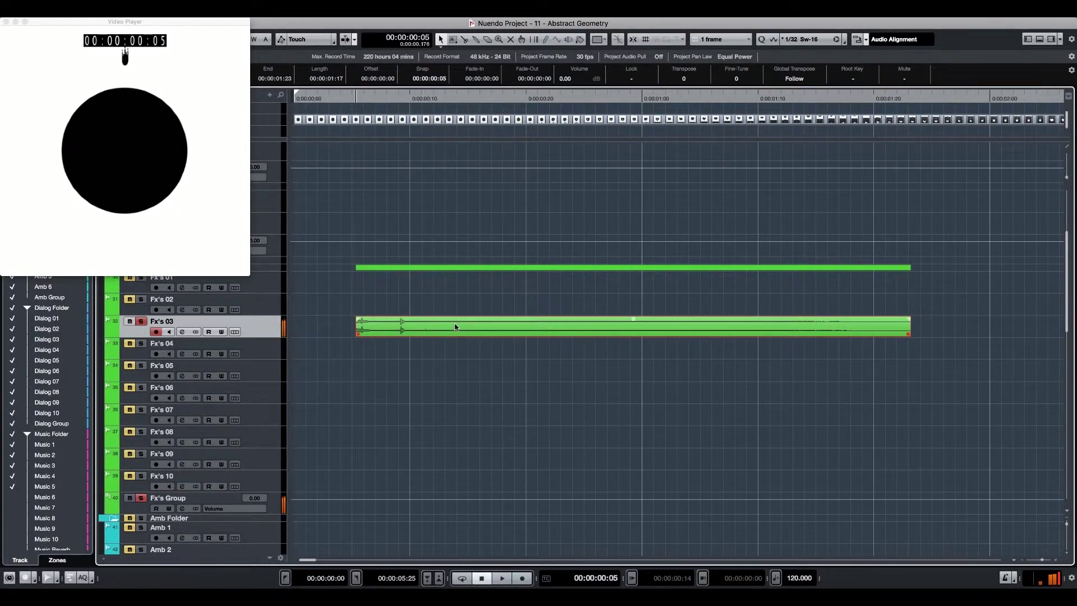
drag(432, 330, 480, 333)
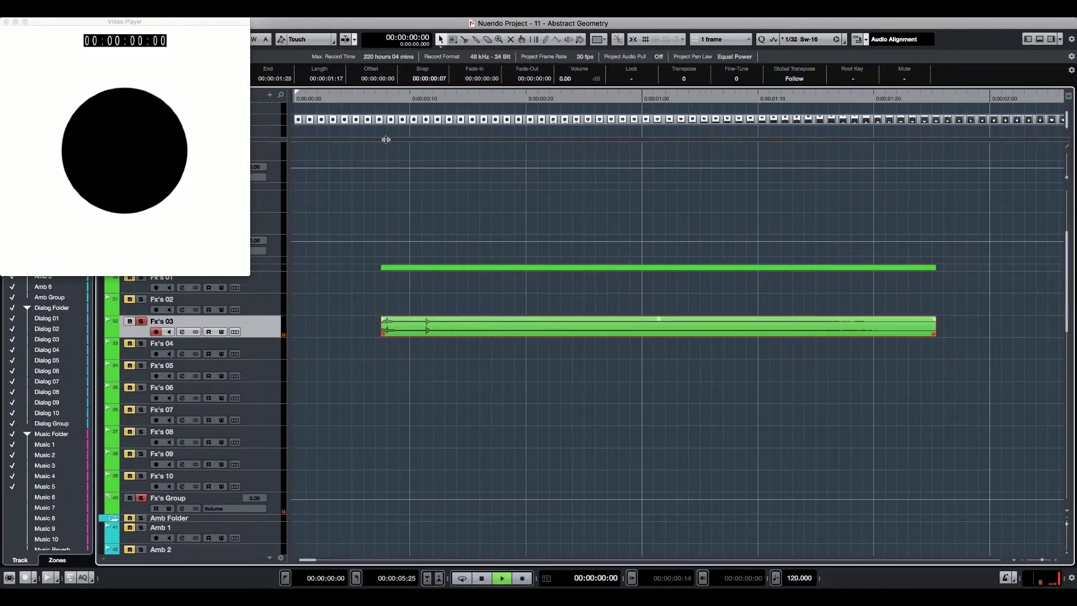
key(space)
key(space)
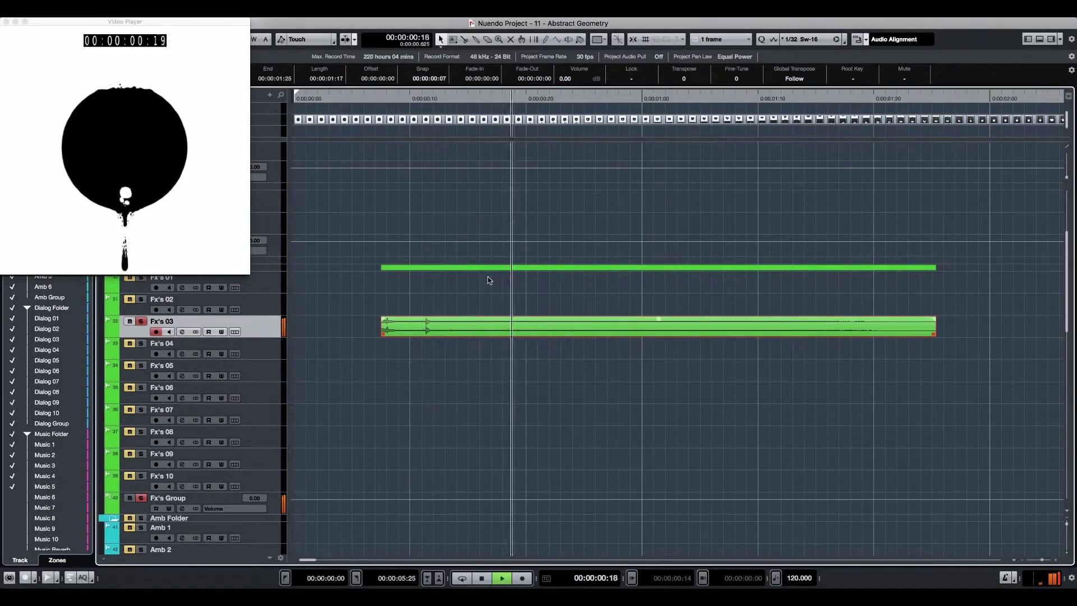
key(space)
key(space)
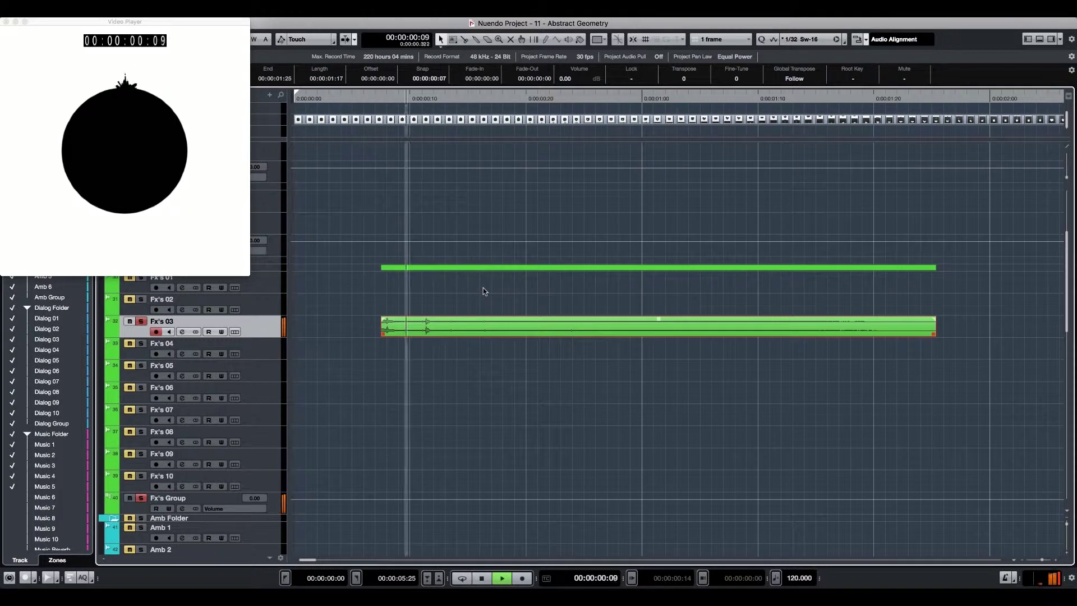
key(space)
Split the Fx's 03 clip just before its second transient, crossfade the latter part earlier over the first, and play the edit.
alt+click(425, 329)
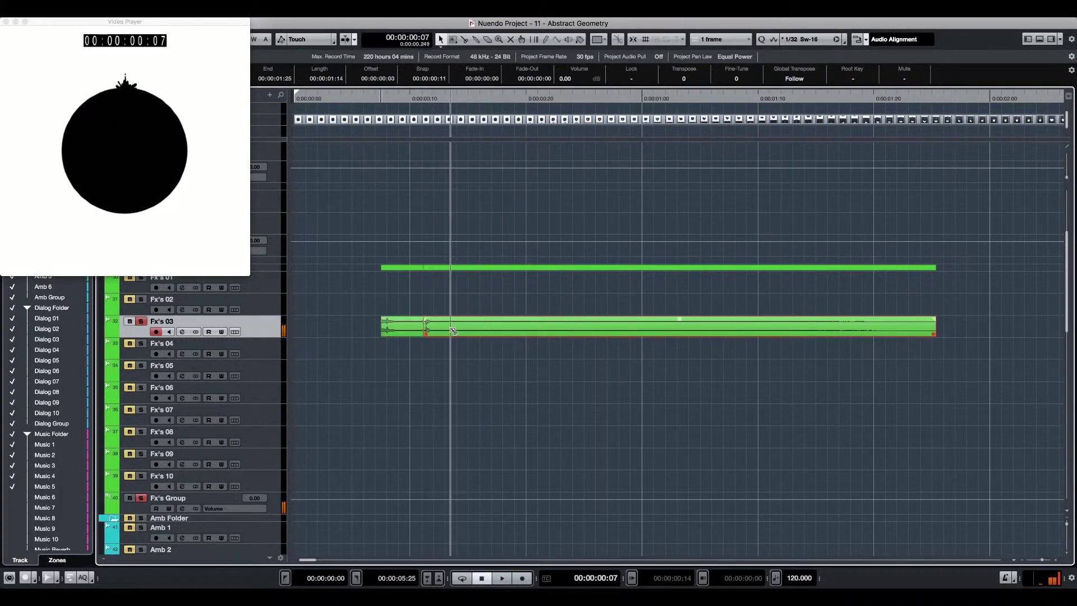
drag(470, 335, 432, 335)
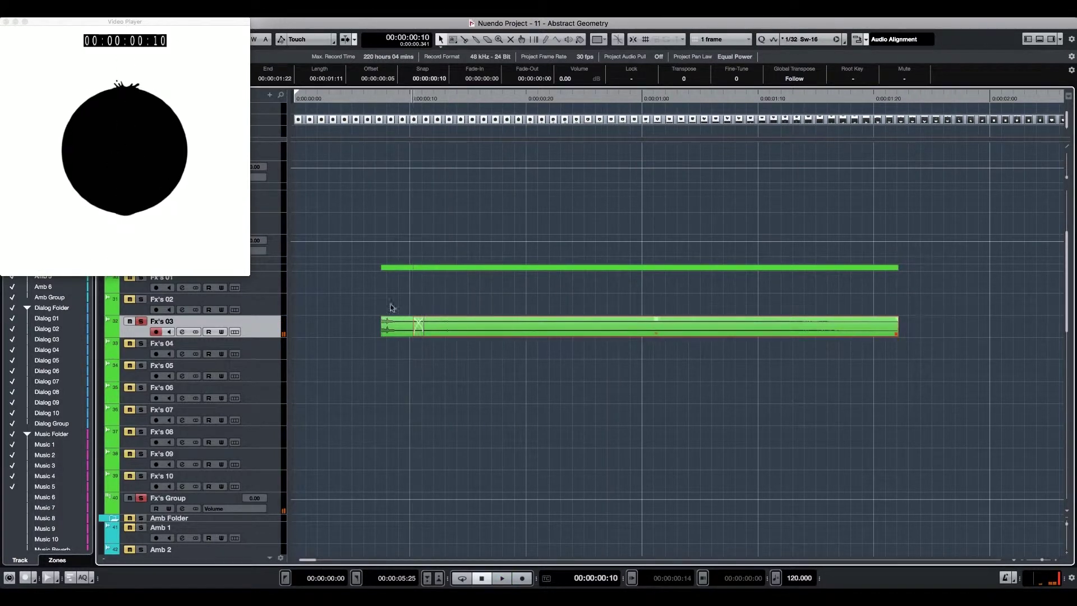
click(357, 345)
key(space)
key(space)
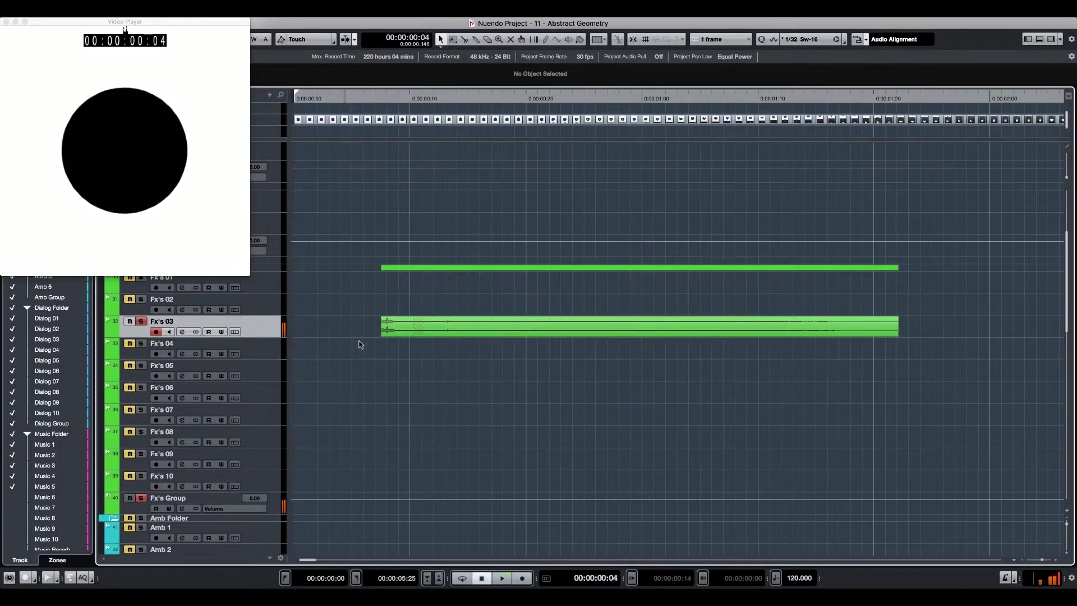
Move the Fx's 04 drop clip from the drops marker to 00:00:00:07 beneath the Fx's 03 clips and play both layers.
key(g)
key(g)
key(g)
key(g)
key(g)
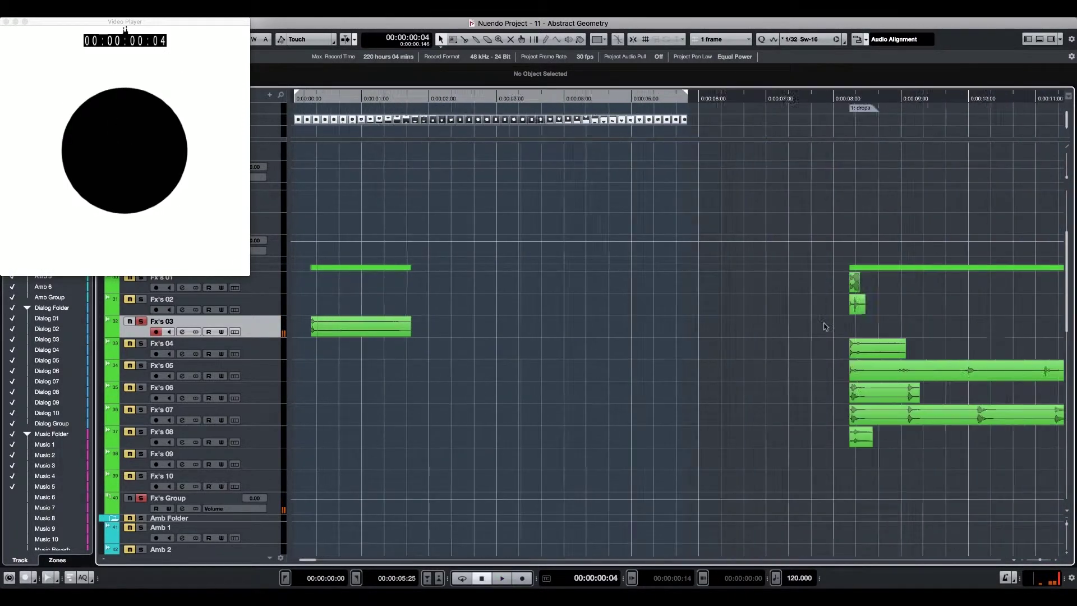
click(788, 345)
key(space)
drag(787, 346, 436, 348)
key(h)
key(h)
key(h)
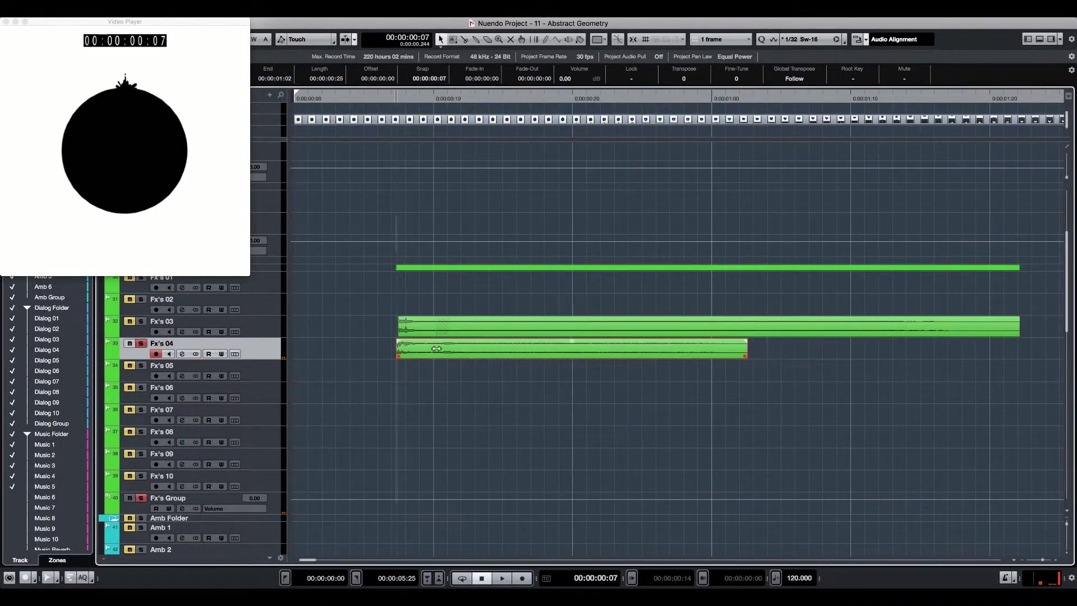
click(326, 346)
key(space)
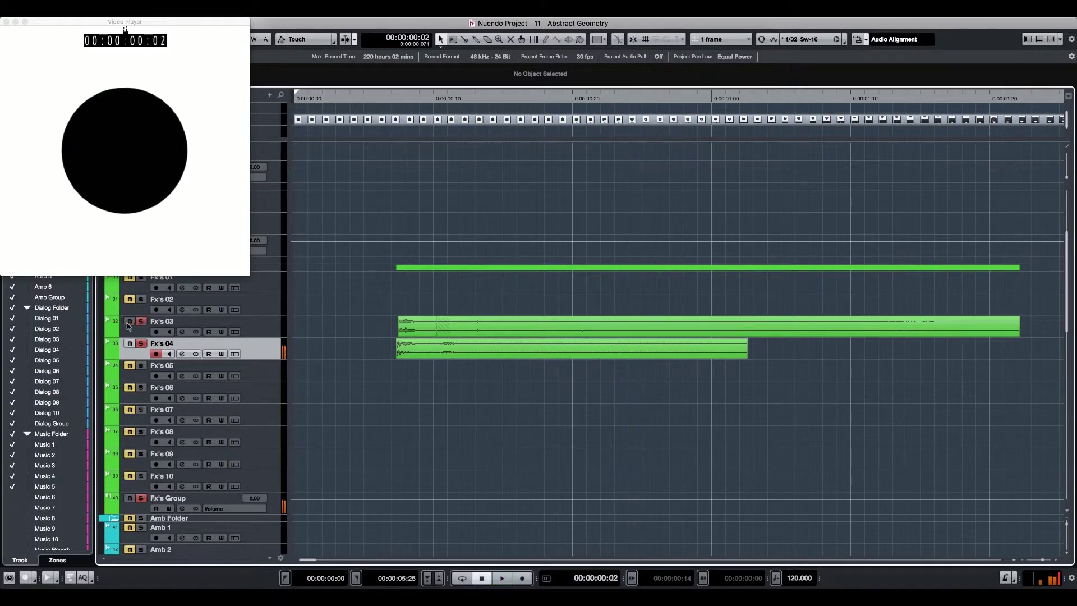
key(space)
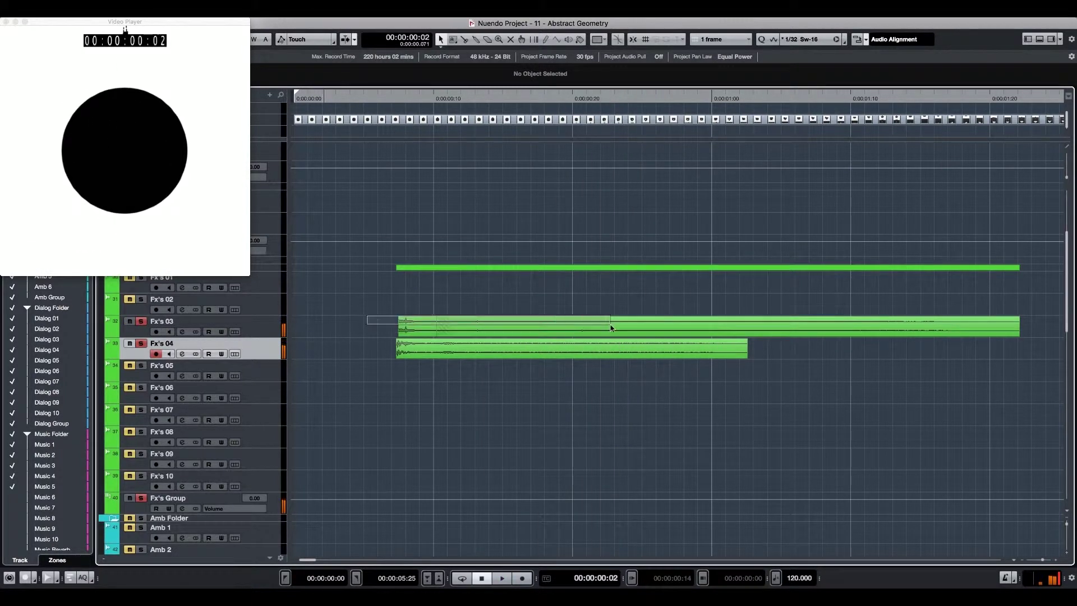
Lower both Fx's 03 clip parts to -8.00 dB and check the balance in playback.
drag(612, 329, 612, 329)
scroll(582, 82, down, 2)
key(space)
key(space)
Audition the remaining clips at the drops marker on Fx's 05, Fx's 02 and Fx's 01.
key(g)
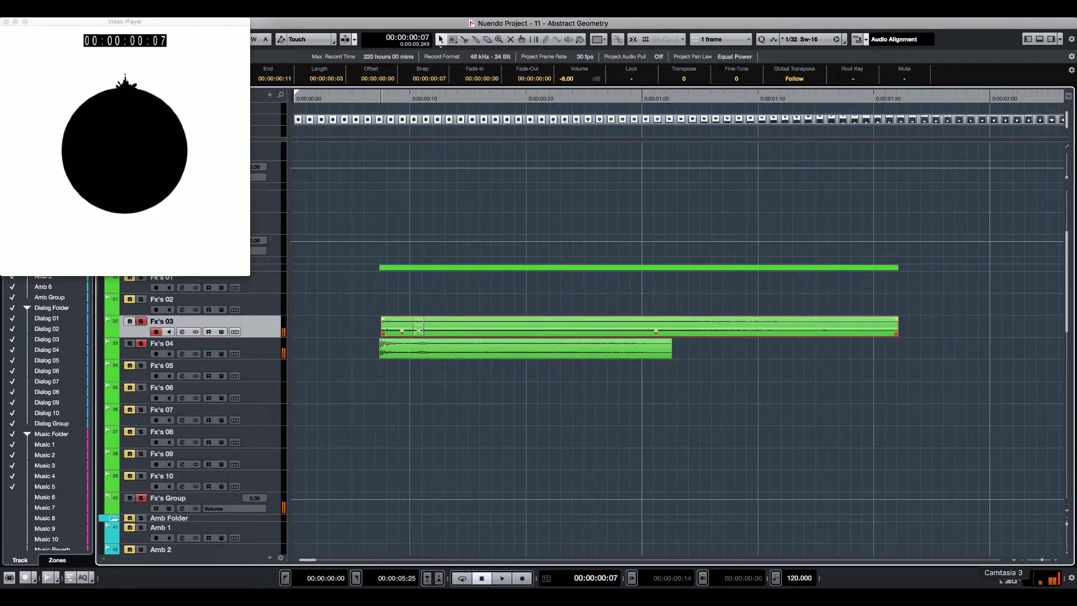
key(g)
key(g)
key(g)
key(g)
key(g)
key(g)
key(g)
key(g)
key(g)
key(g)
key(h)
key(h)
key(h)
key(h)
click(829, 372)
key(l)
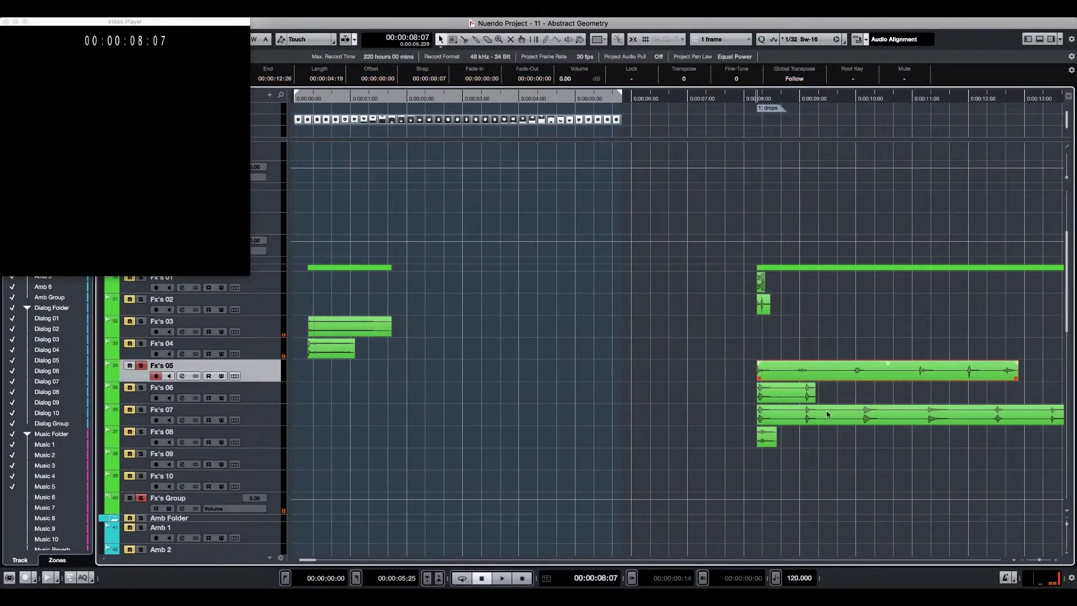
key(space)
click(762, 303)
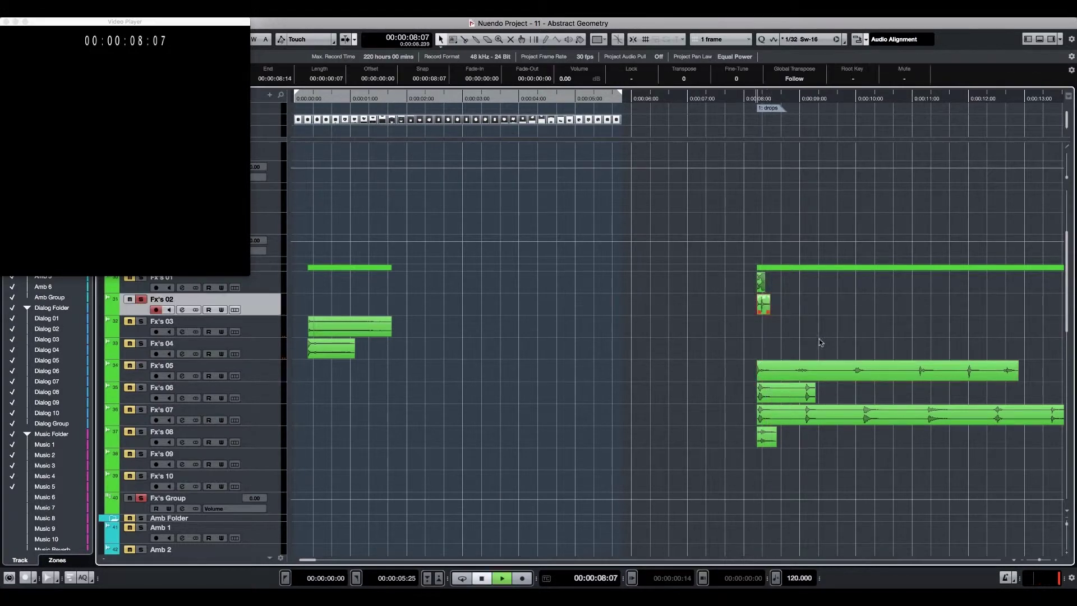
click(762, 282)
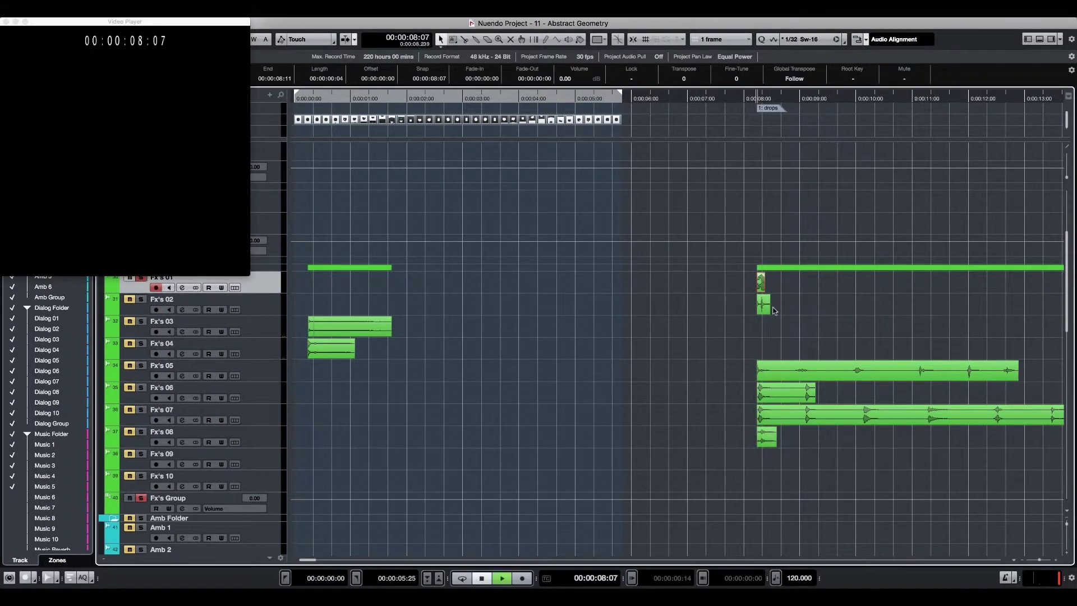
Place the first drop of the Fx's 05 clip at about frame 7 and the Fx's 08 clip, muted, on Fx's 07 at about frame 16.
click(775, 375)
mouse_move(775, 376)
mouse_down()
mouse_move(402, 384)
mouse_move(361, 373)
mouse_move(777, 375)
mouse_up()
drag(768, 440, 333, 425)
key(h)
key(h)
key(h)
key(h)
key(h)
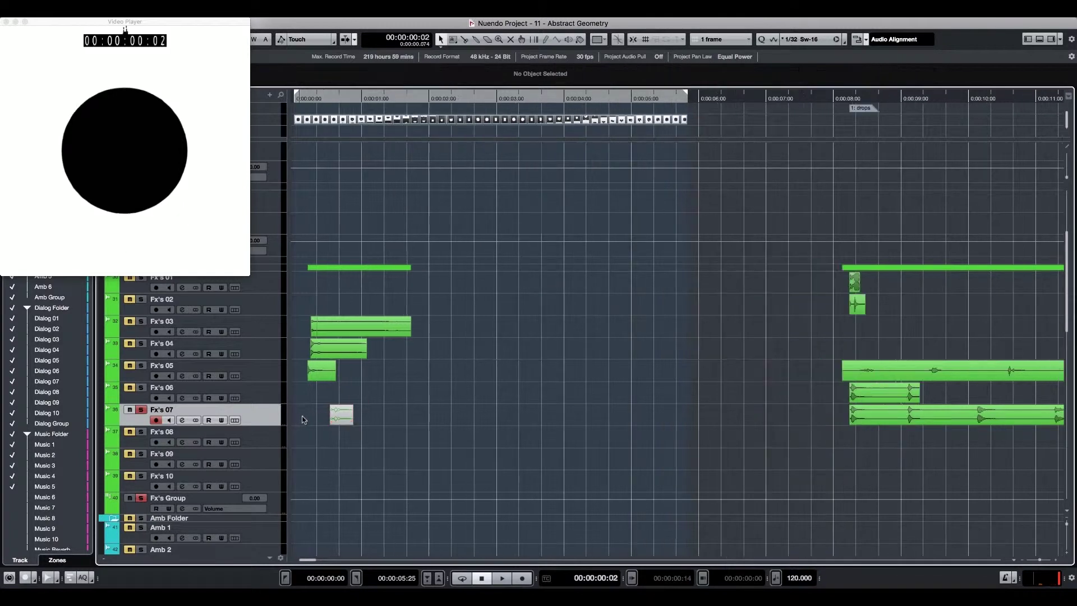
Lower the volume of the short Fx's 05 drop clip and play the layered drop against the picture.
drag(548, 366, 548, 375)
click(404, 402)
key(space)
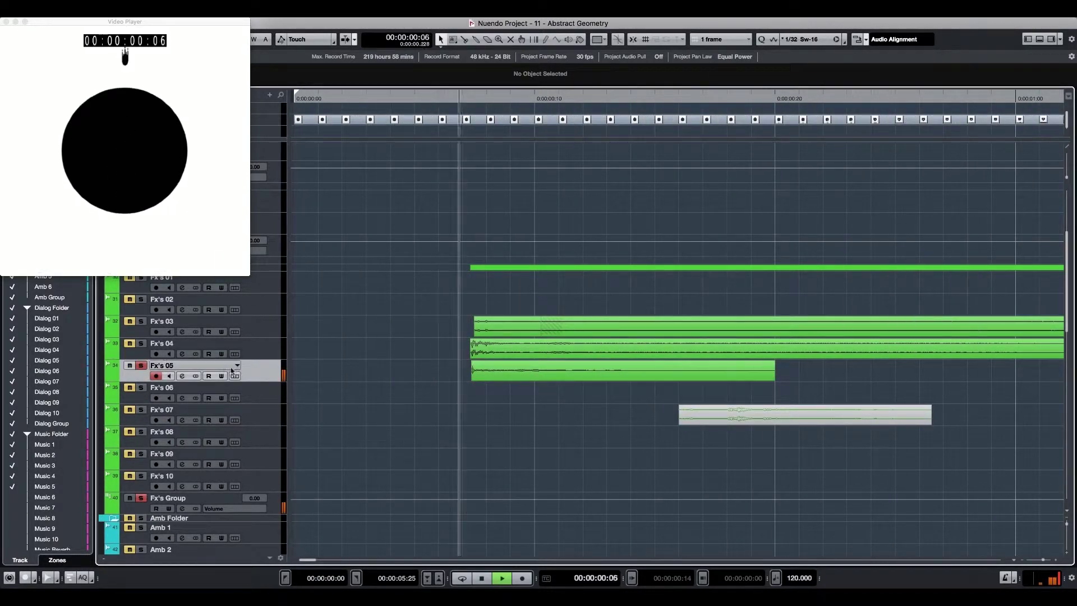
key(space)
key(space)
key(space)
Move the muted Fx's 07 clip to the Fx's 06 track, unmute it and position its start at 00:00:00:11.
drag(735, 418, 477, 396)
key(space)
key(space)
key(space)
key(space)
drag(490, 397, 648, 401)
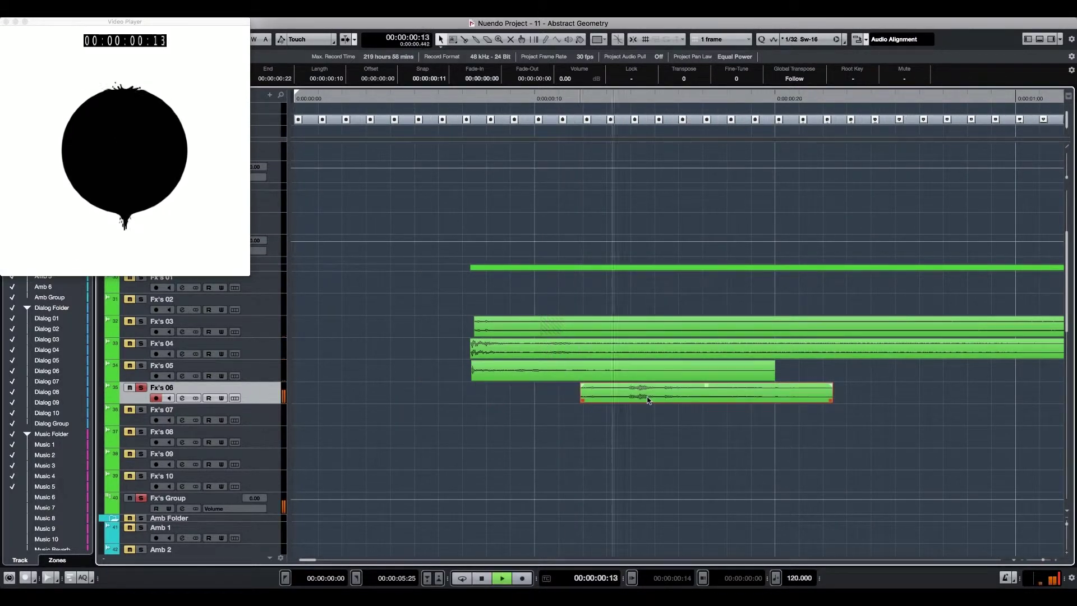
Clear the track mutes and solos and play the layered drop from the project start.
click(378, 443)
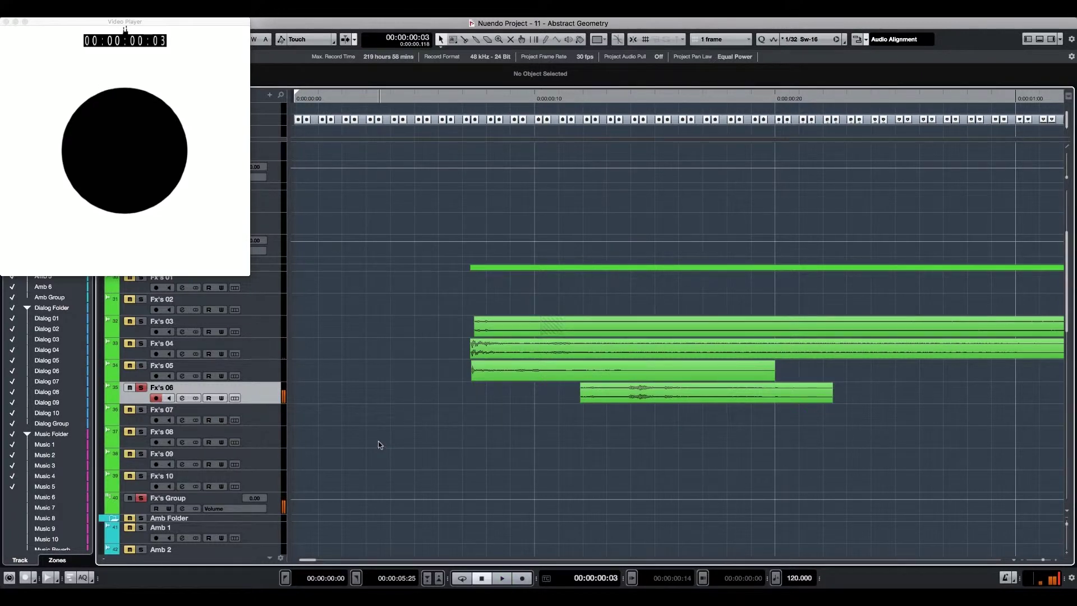
key(space)
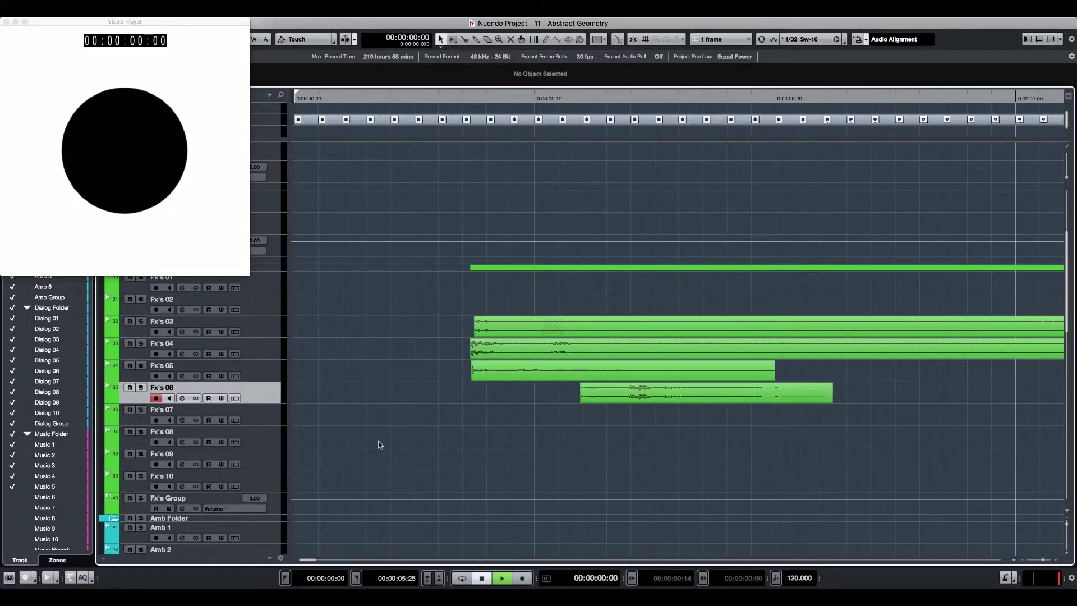
key(Home)
key(space)
Trim the Fx's 06 clip's start to 00:00:00:13, add a four-frame fade-in and play the result.
drag(581, 399, 727, 386)
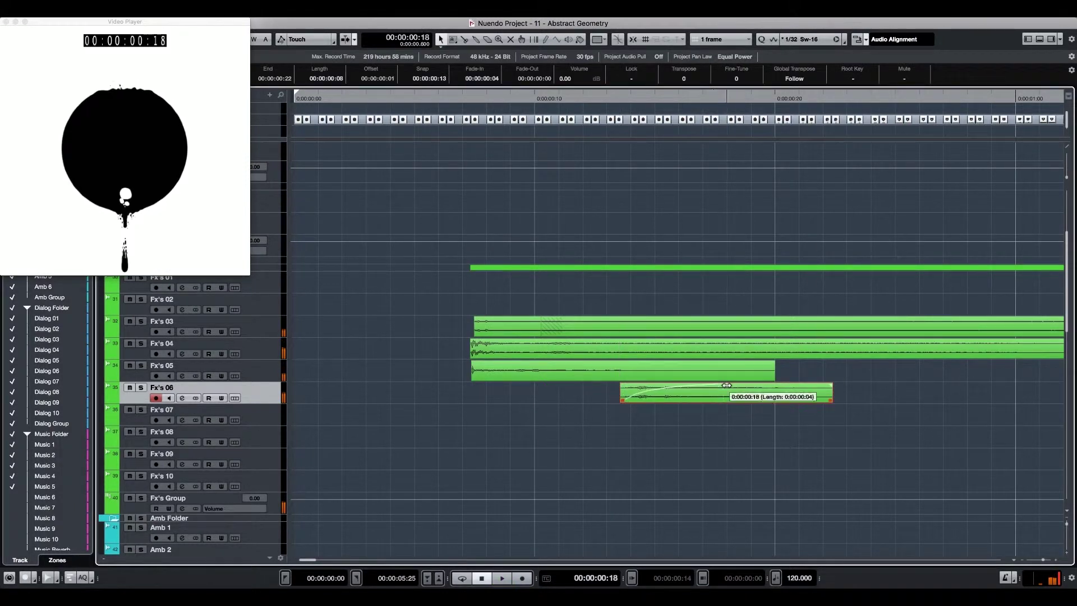
click(426, 428)
key(space)
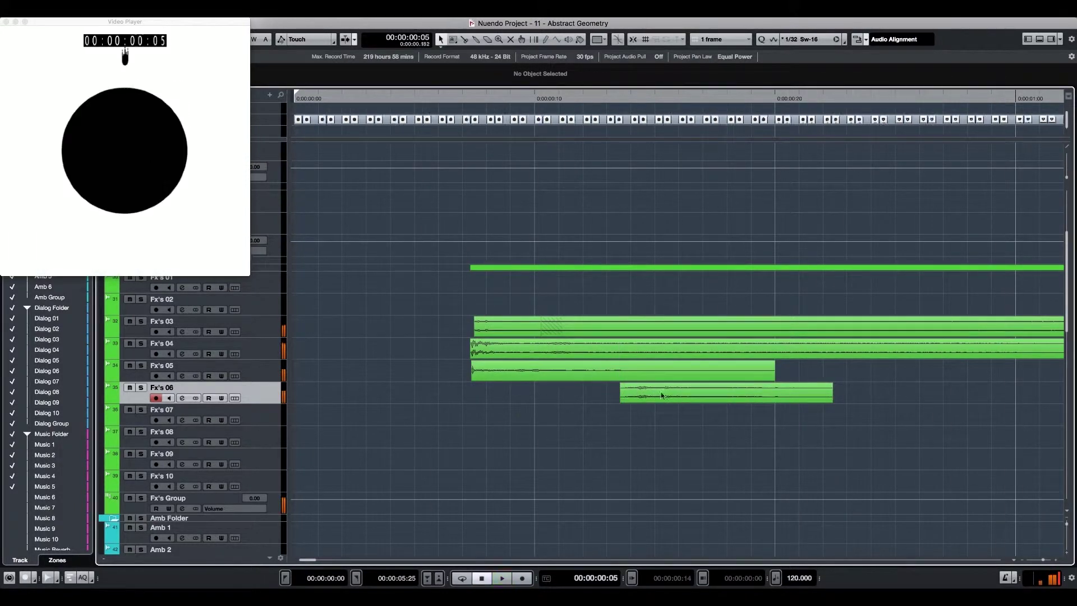
Set the Fx's 06 clip's volume to -3.00 dB and play the layered drop against the picture.
key(space)
click(664, 400)
key(space)
key(space)
key(g)
key(g)
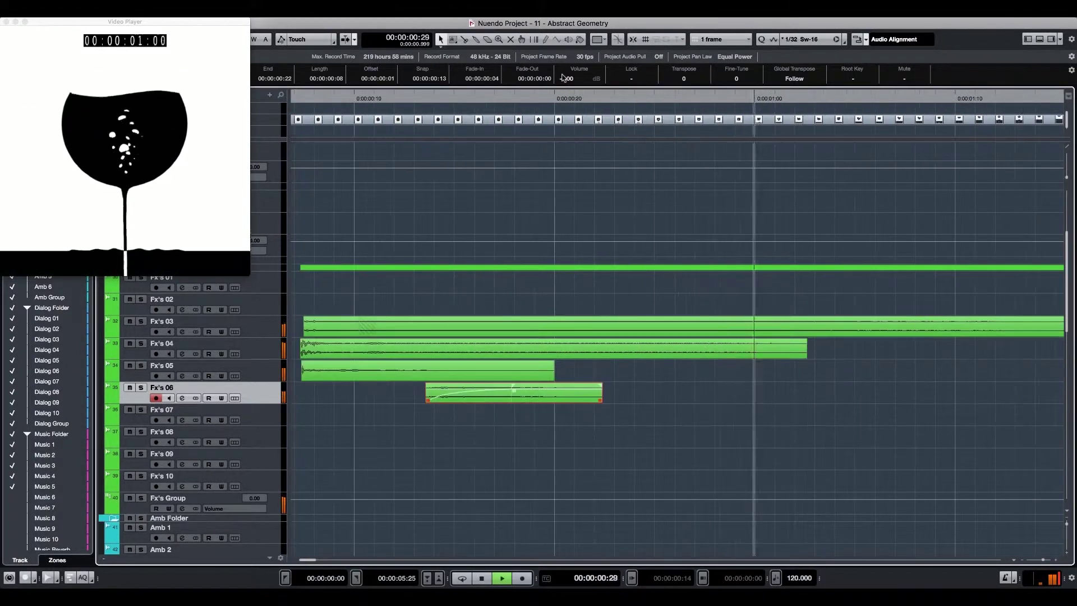
key(space)
key(l)
key(space)
key(space)
key(period)
key(space)
key(space)
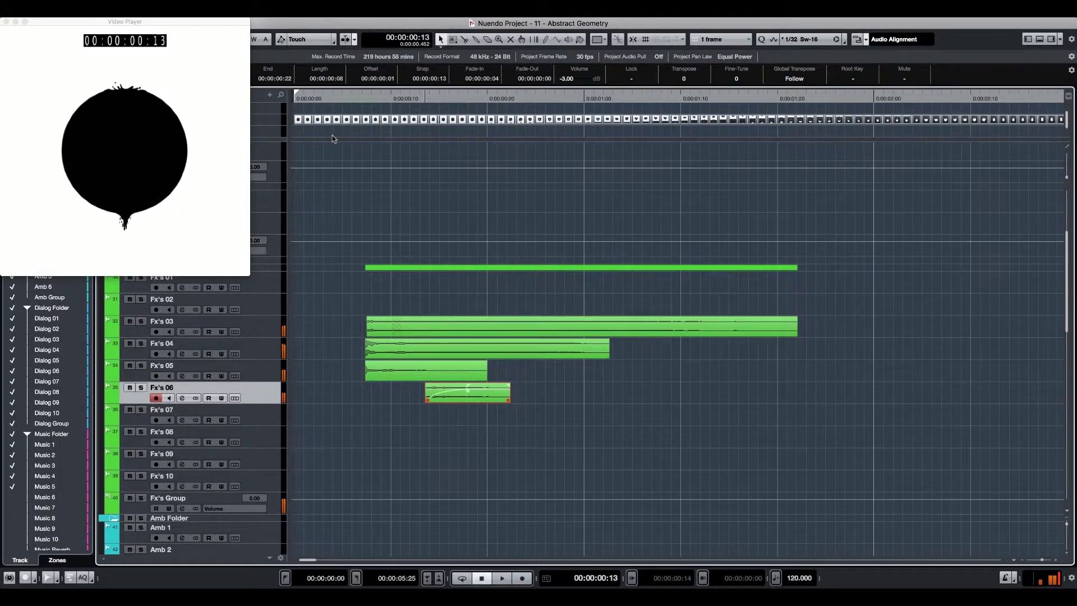
Audition the bubbles clips on the Fx's 03, Fx's 04 and Fx's 06 tracks near the bubbles marker.
key(g)
click(396, 100)
key(g)
key(g)
key(g)
key(g)
key(g)
key(g)
key(g)
key(g)
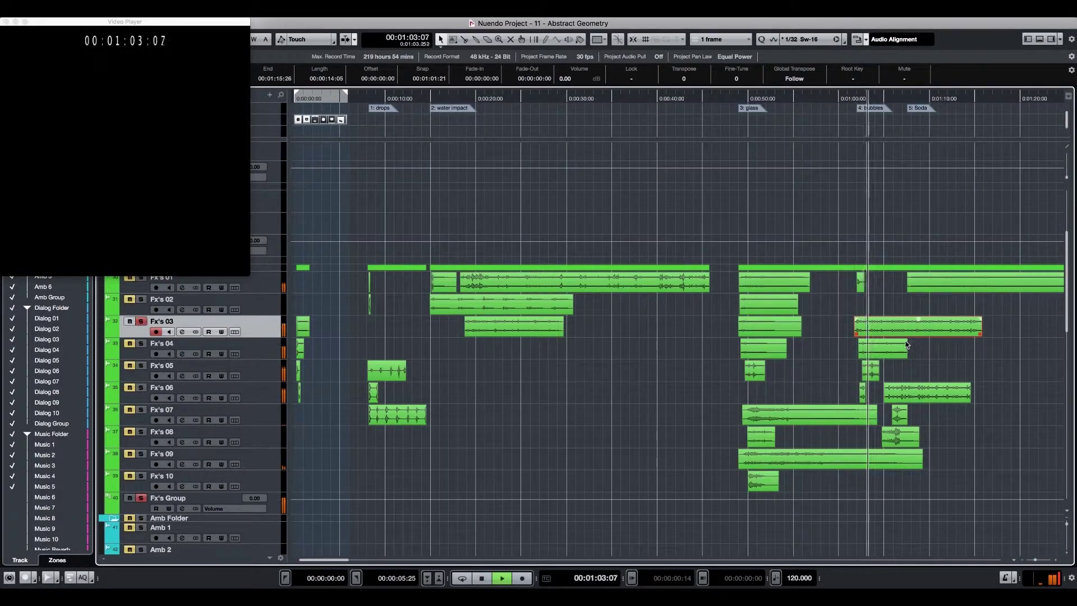
key(Down)
key(s)
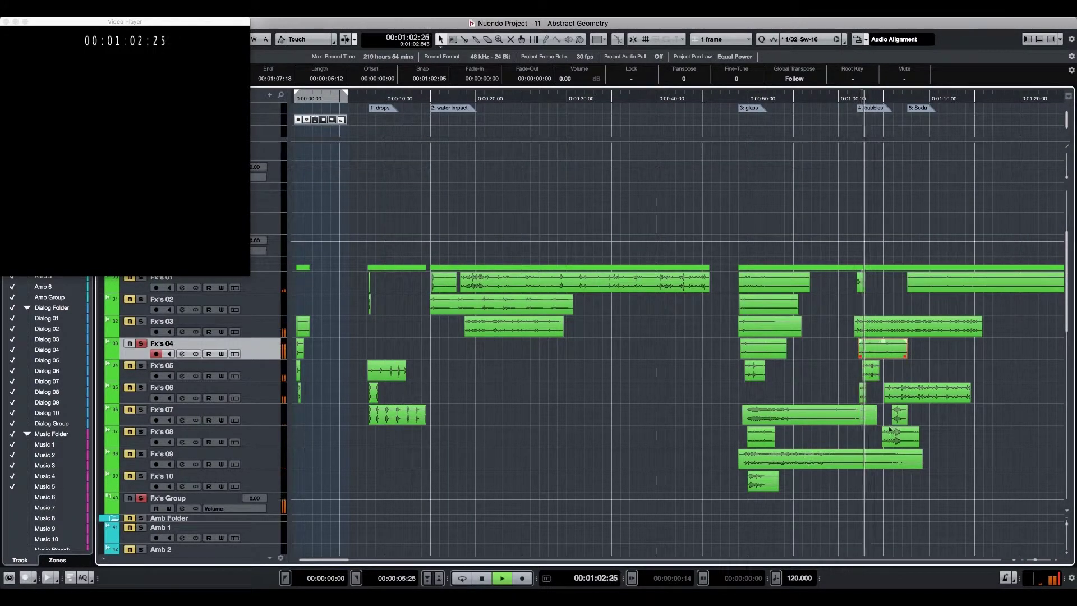
key(Down)
key(Down)
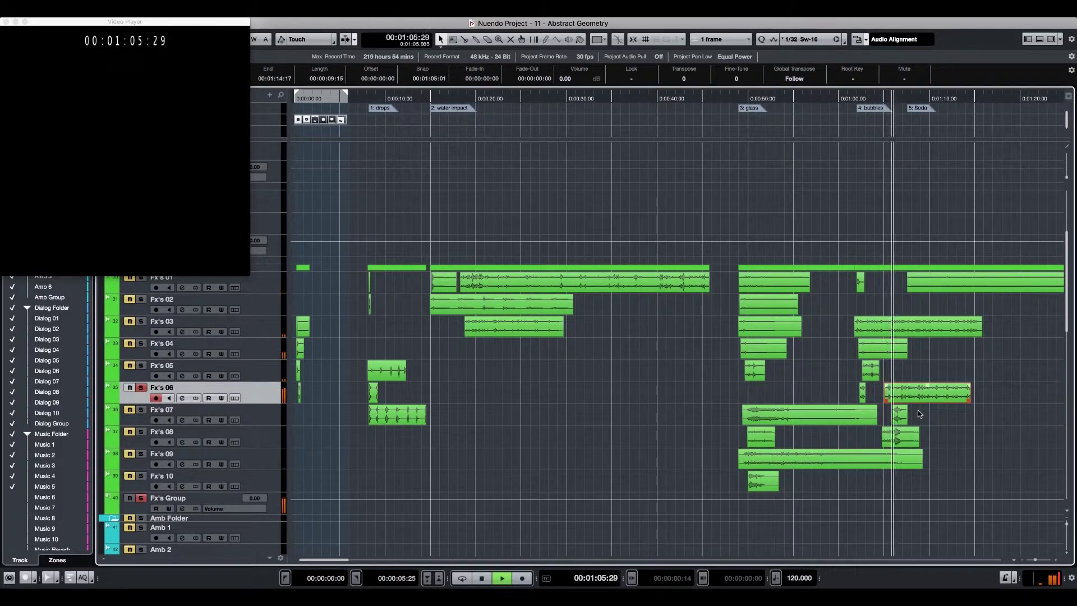
key(space)
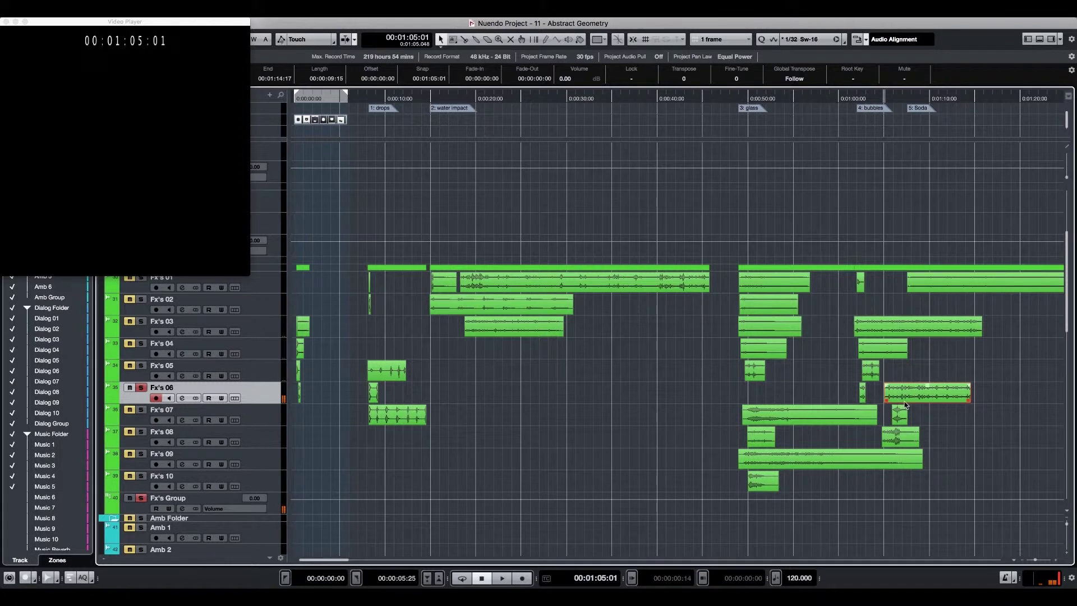
Copy the later part of the Fx's 06 bubbles clip to the Fx's 07 track, starting at 00:00:00:10, and play it.
click(309, 415)
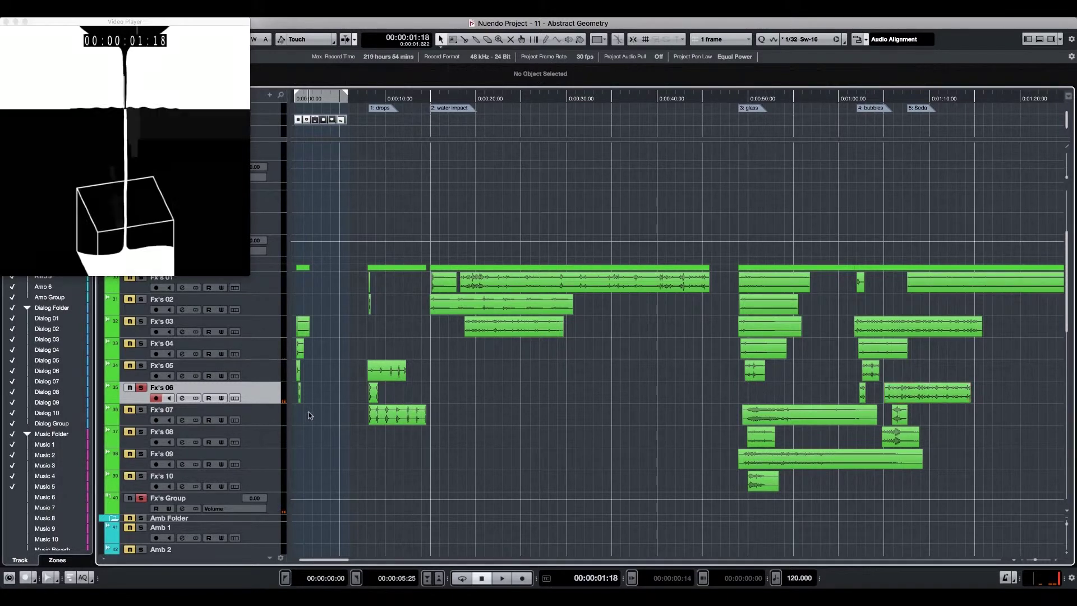
key(ctrl+v)
key(h)
key(h)
key(h)
key(h)
drag(599, 394, 390, 422)
key(space)
key(space)
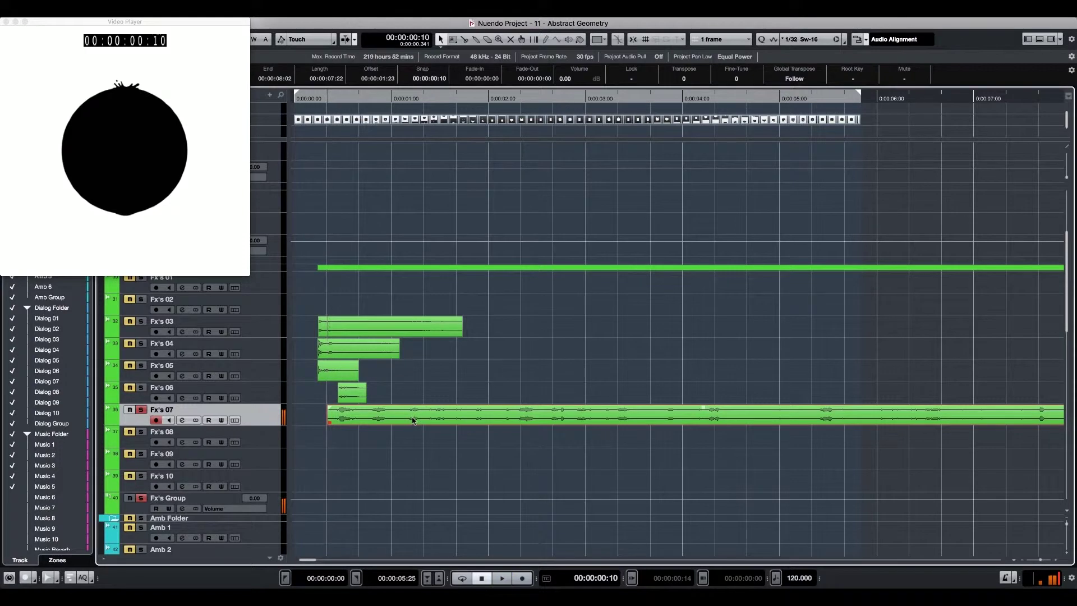
Split the Fx's 07 bubbles clip down to a 12-frame piece and move the long remaining section to Fx's 08, starting at 00:00:00:19.
key(space)
alt+click(448, 417)
click(411, 417)
key(Delete)
drag(523, 421, 436, 437)
click(315, 467)
key(space)
key(space)
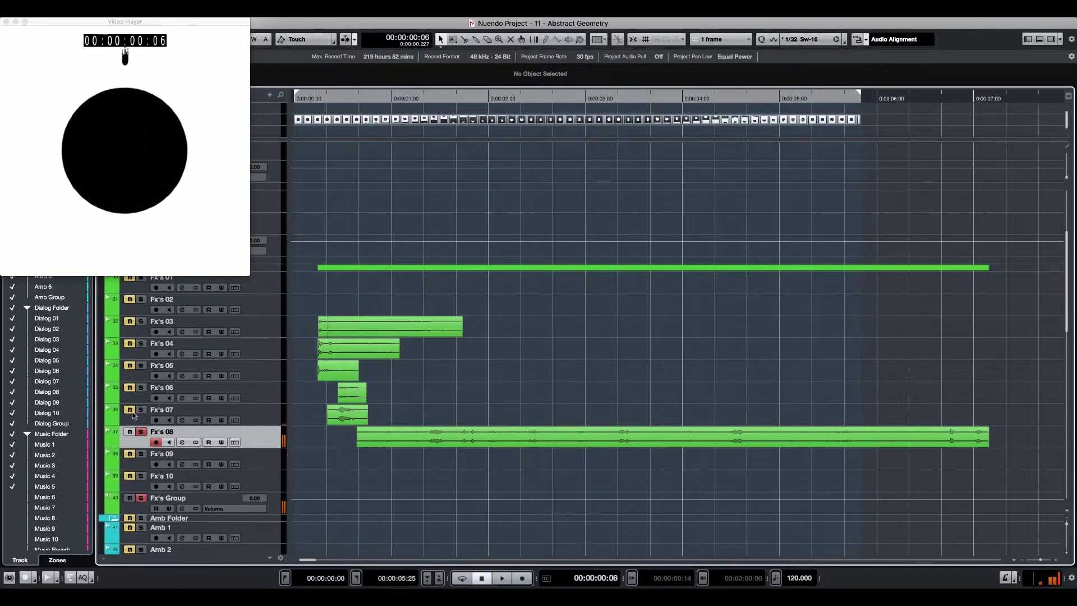
Split the Fx's 08 clip, delete its long remainder and trim its end to 00:00:01:01.
key(space)
alt+click(413, 440)
click(449, 438)
key(Delete)
click(298, 456)
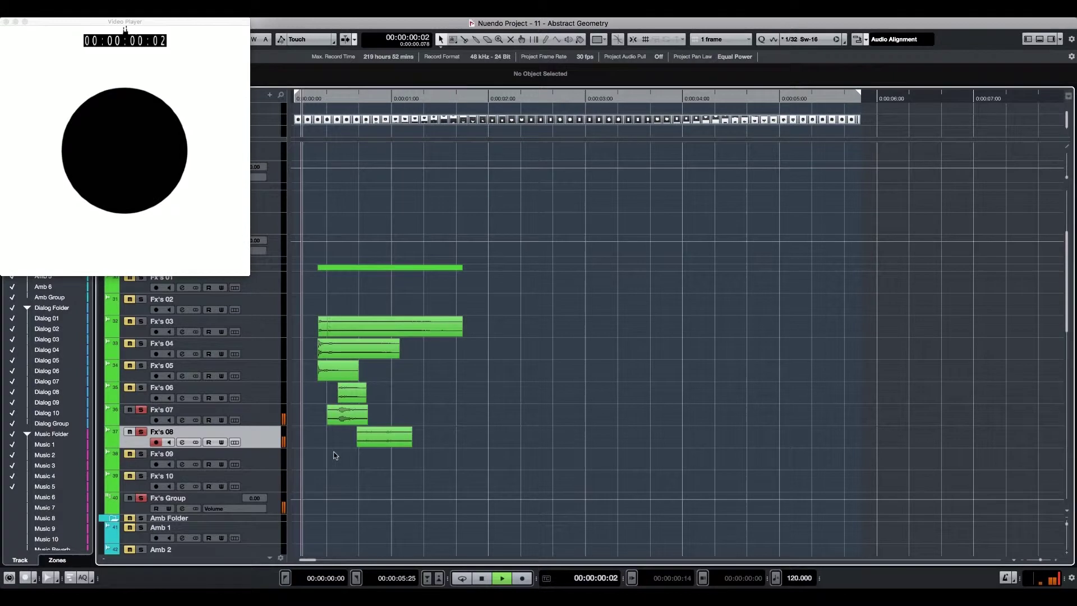
key(space)
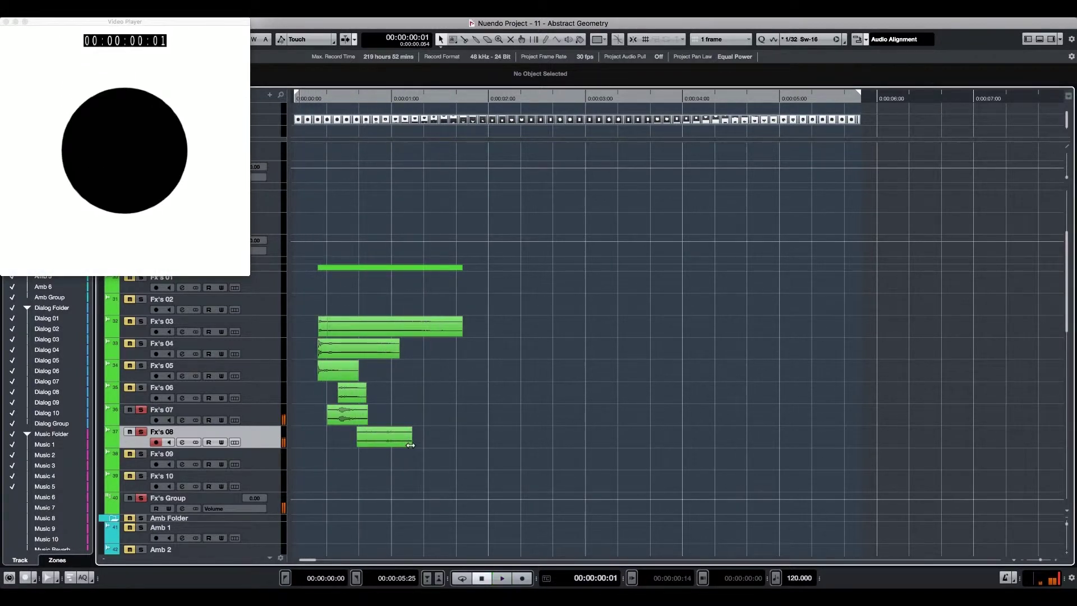
drag(398, 443, 395, 442)
key(space)
key(space)
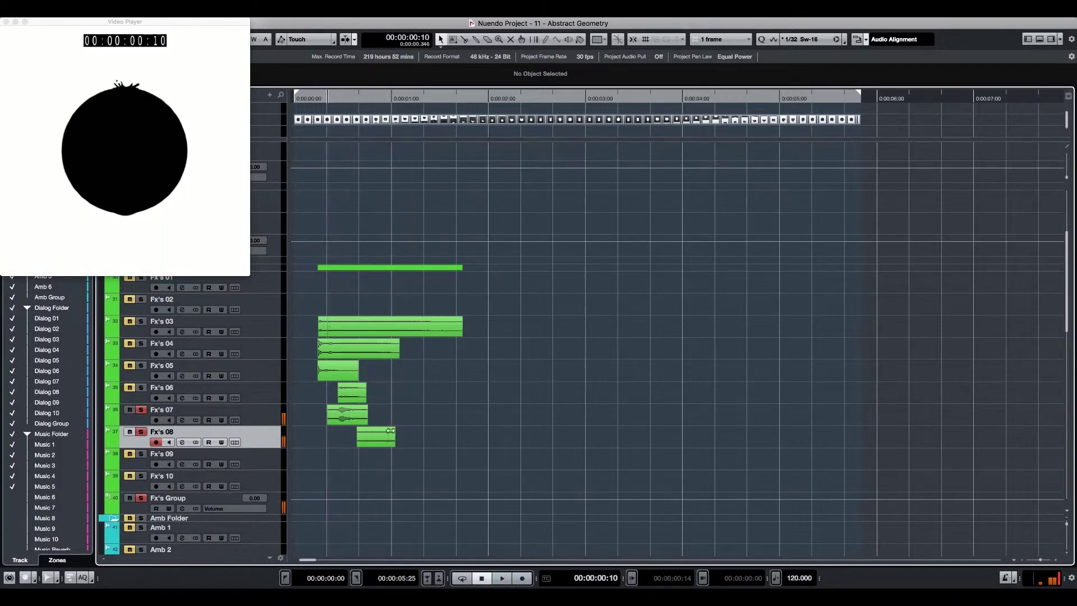
Play the soloed Fx's 07 and Fx's 08 bubble clips repeatedly against the picture to check their sync.
click(345, 419)
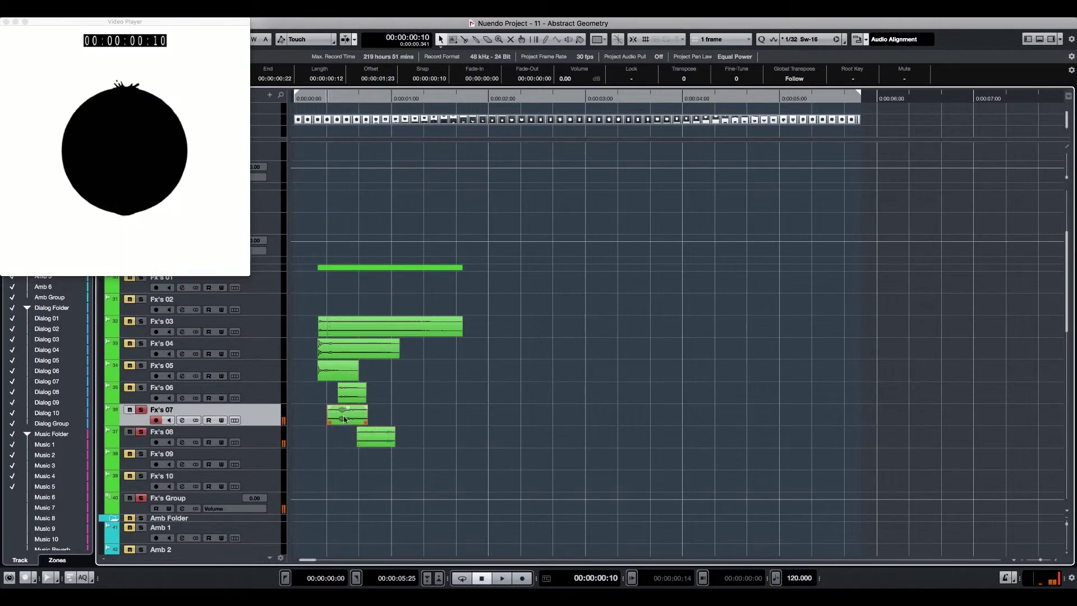
click(386, 443)
click(312, 460)
key(space)
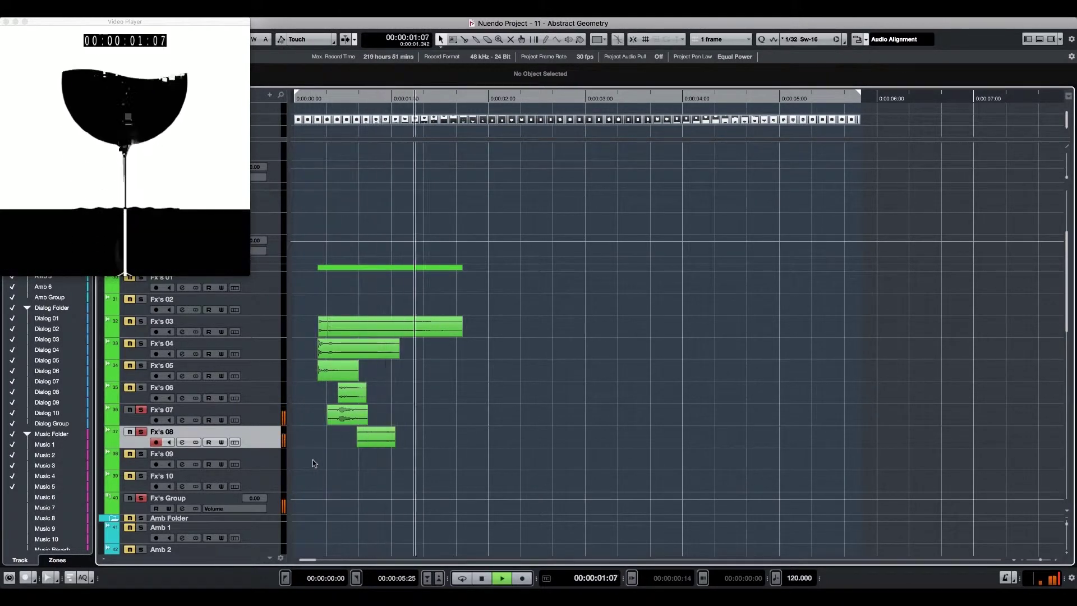
key(space)
key(space)
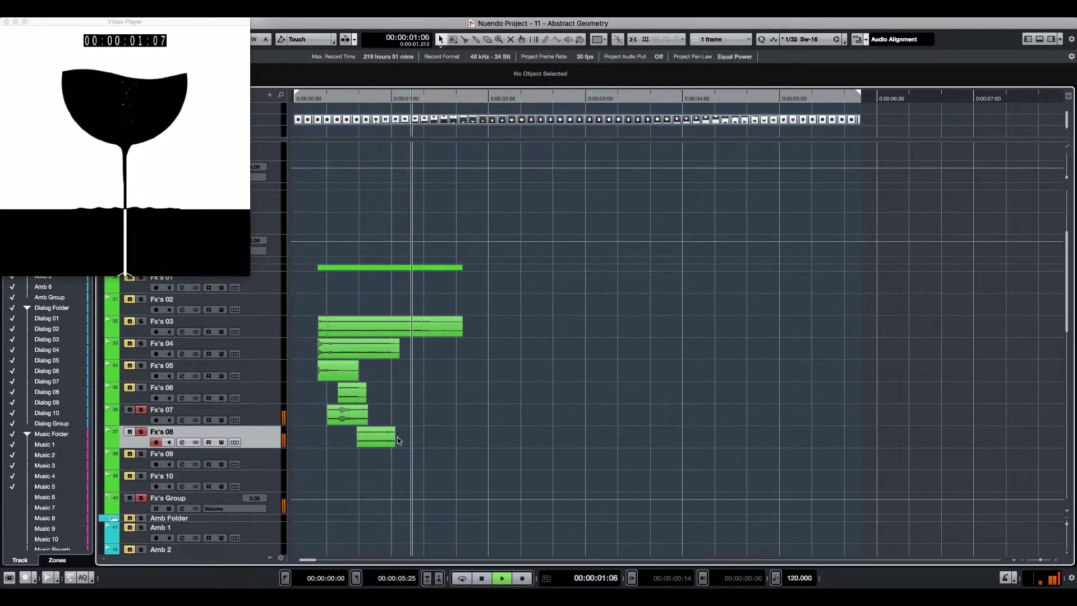
key(space)
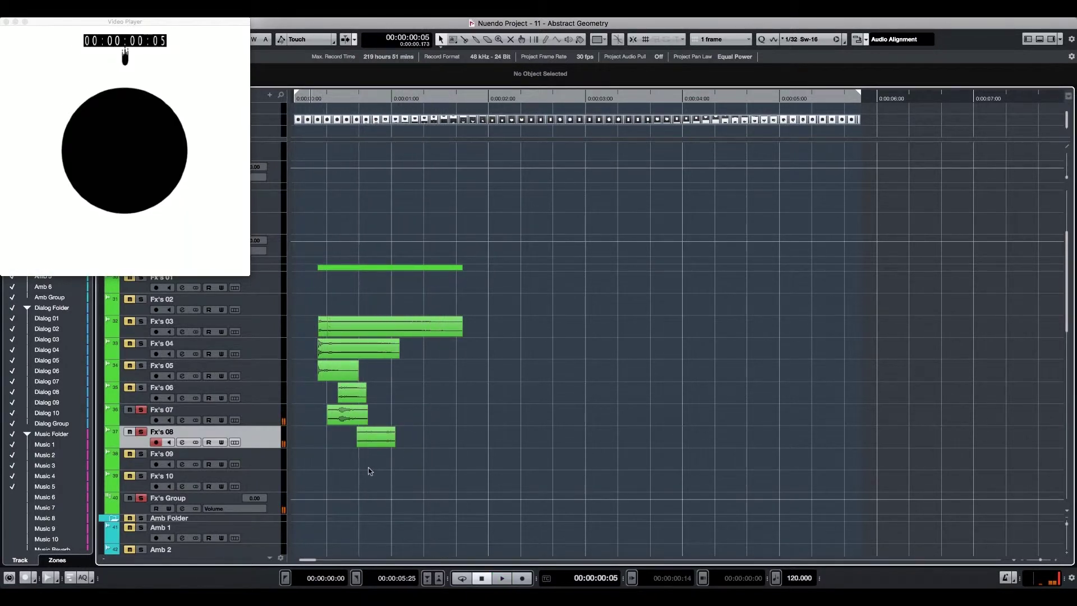
key(space)
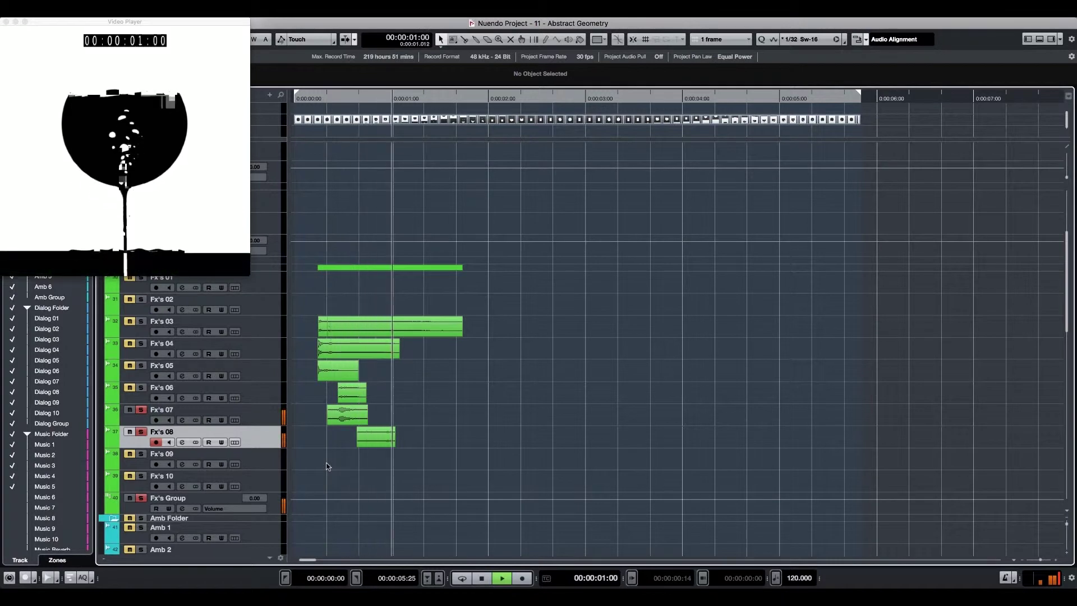
key(space)
key(space)
key(space)
Audition the long soda clip on the Fx's 01 track at the Soda marker.
click(373, 462)
click(385, 416)
key(g)
key(g)
key(g)
key(g)
key(g)
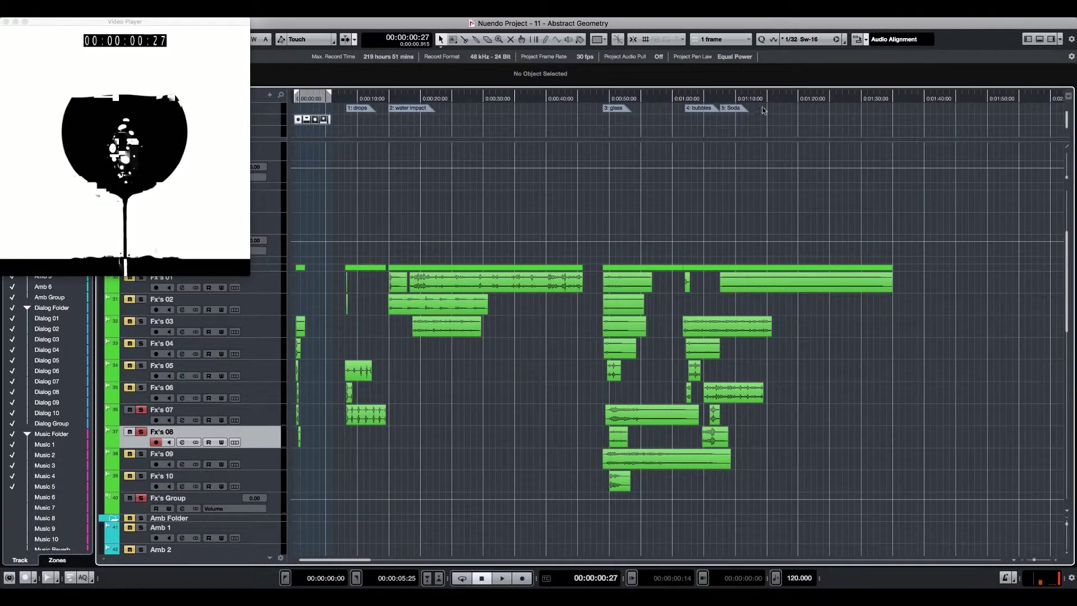
double_click(764, 110)
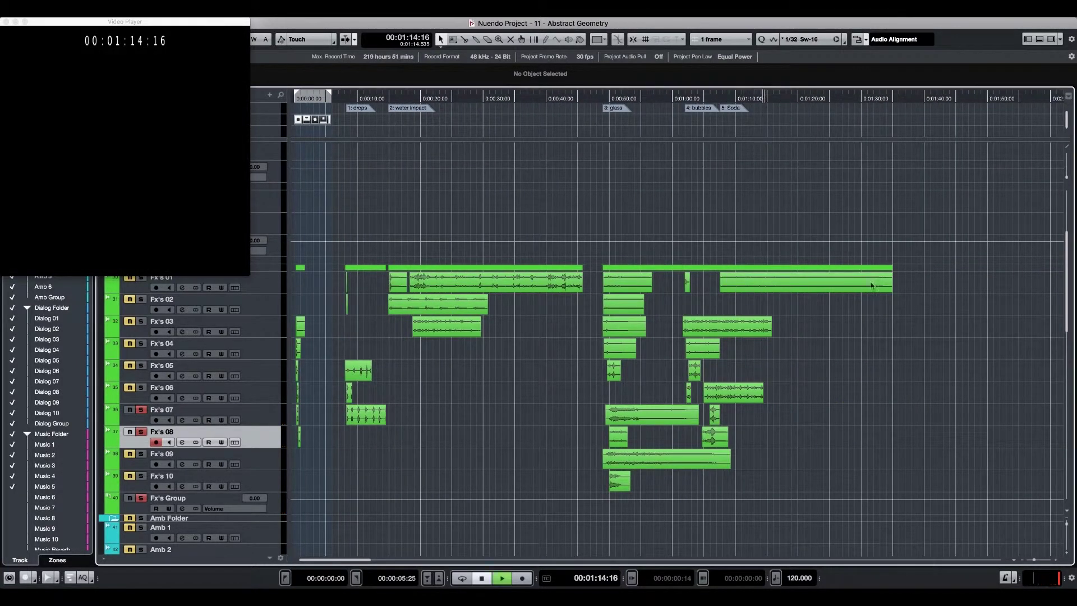
click(808, 290)
key(KP_Enter)
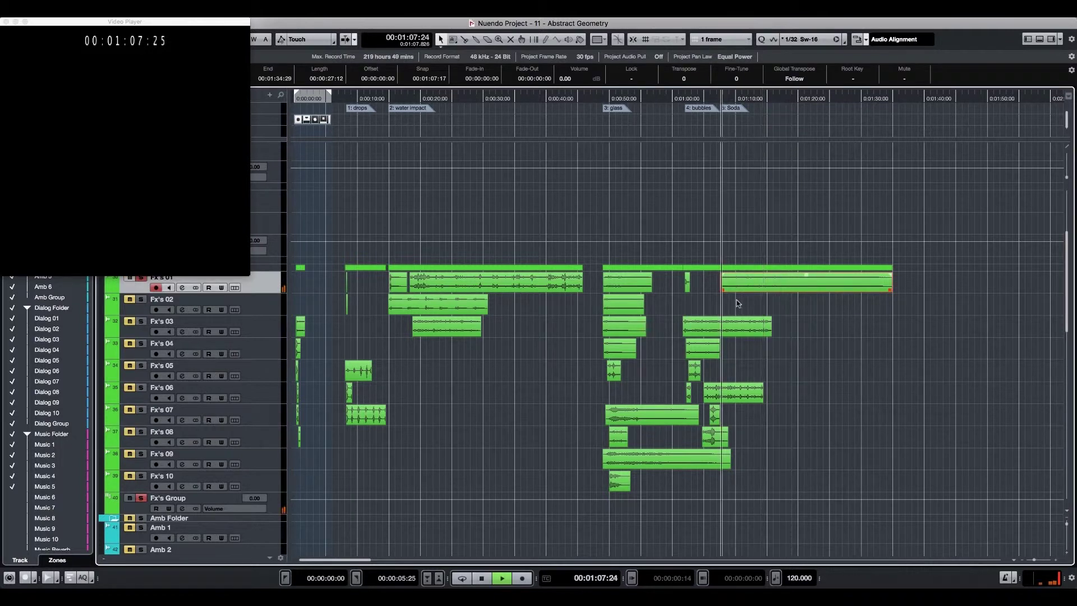
key(space)
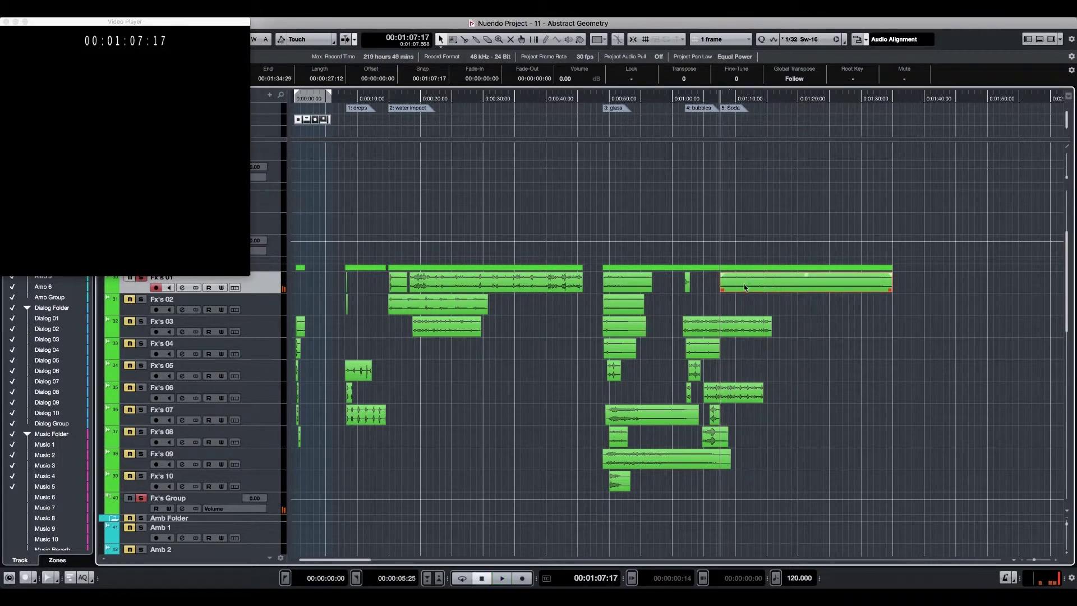
Copy a 00:00:03:21 excerpt of the soda clip to the Fx's 09 track, starting at 00:00:01:05.
drag(348, 424, 309, 459)
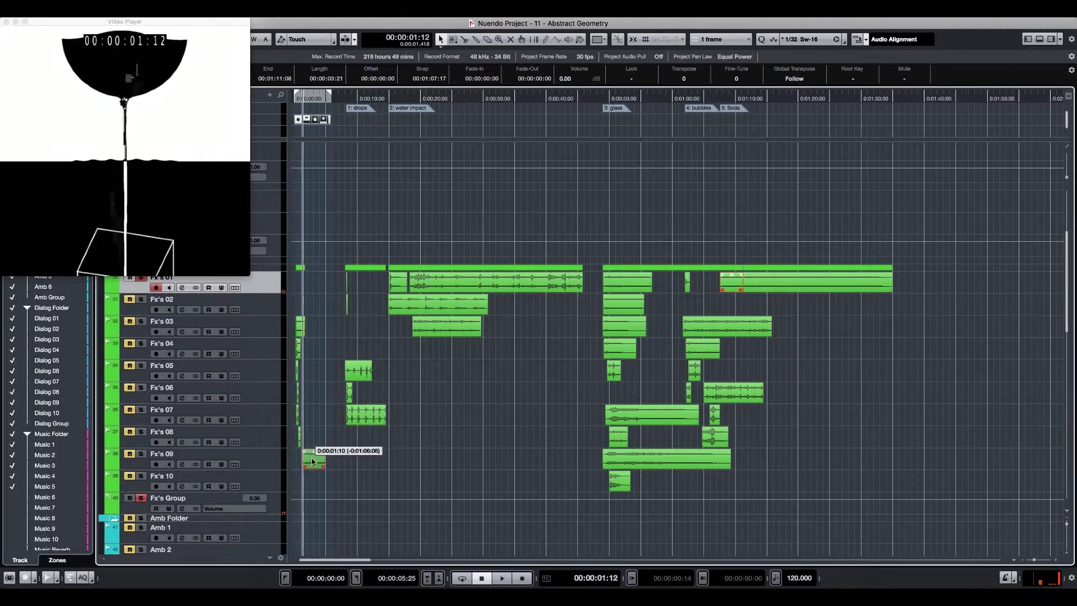
key(h)
key(h)
key(h)
key(h)
key(h)
key(h)
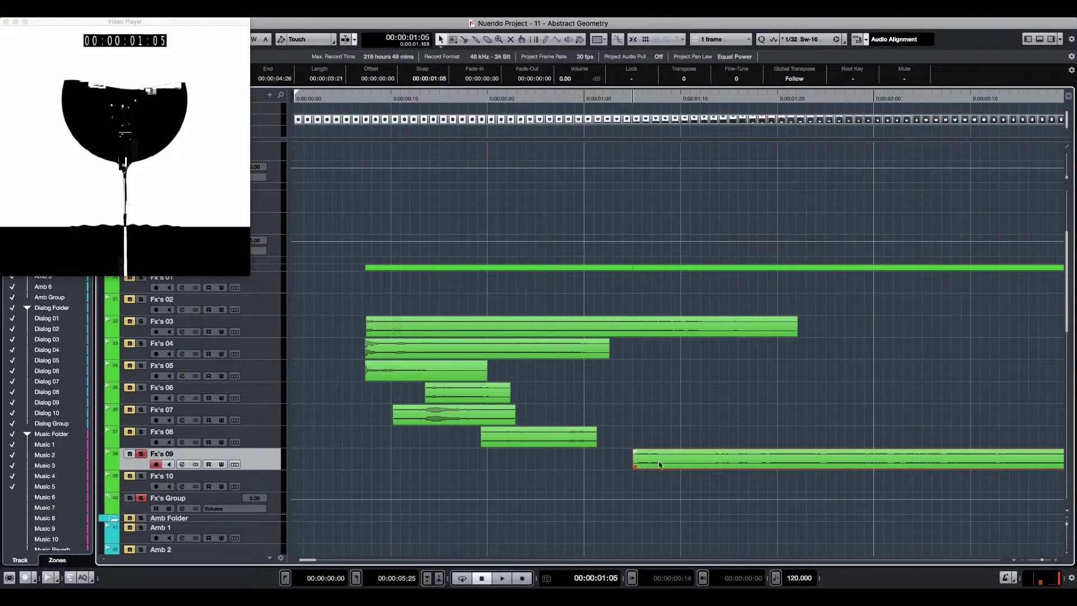
Move the soda excerpt to Fx's 07 with its start at 00:00:00:25 and raise its volume to 14.00 dB.
drag(625, 460, 551, 416)
key(space)
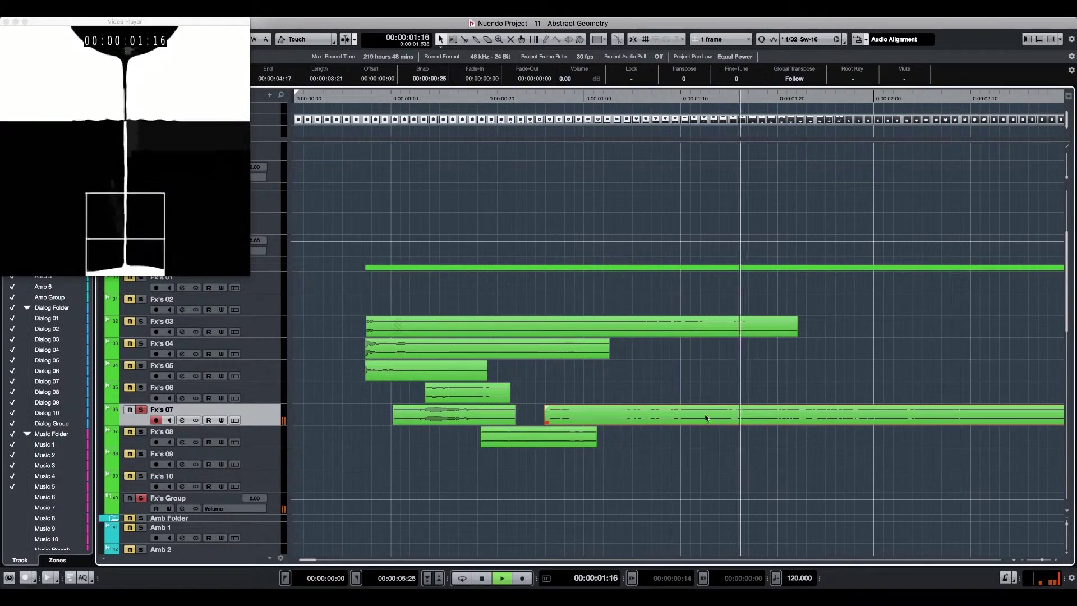
key(space)
key(space)
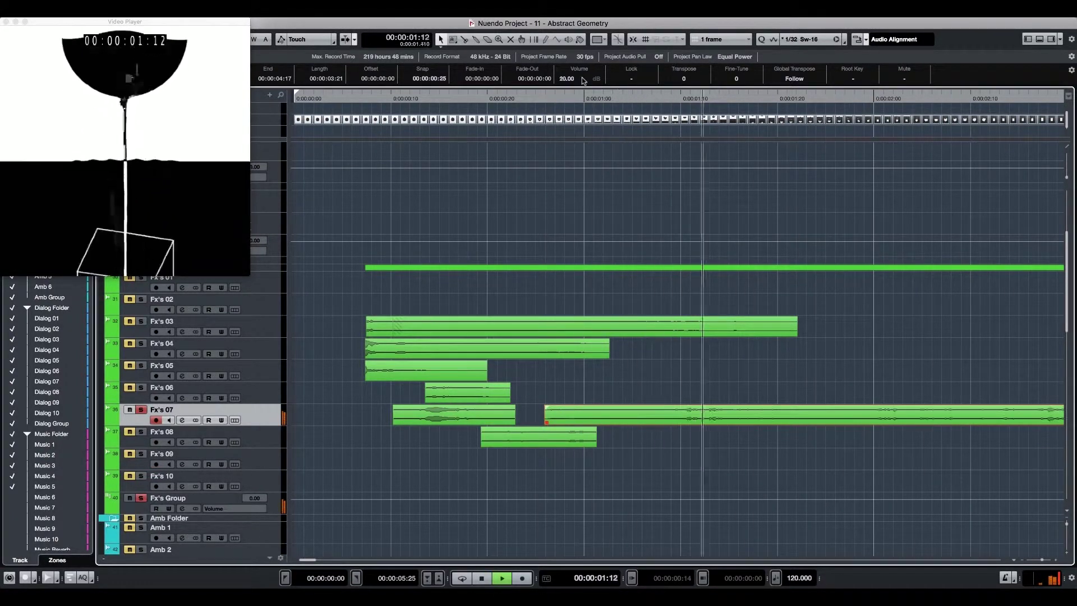
scroll(582, 80, up, 20)
scroll(582, 79, down, 9)
key(space)
key(space)
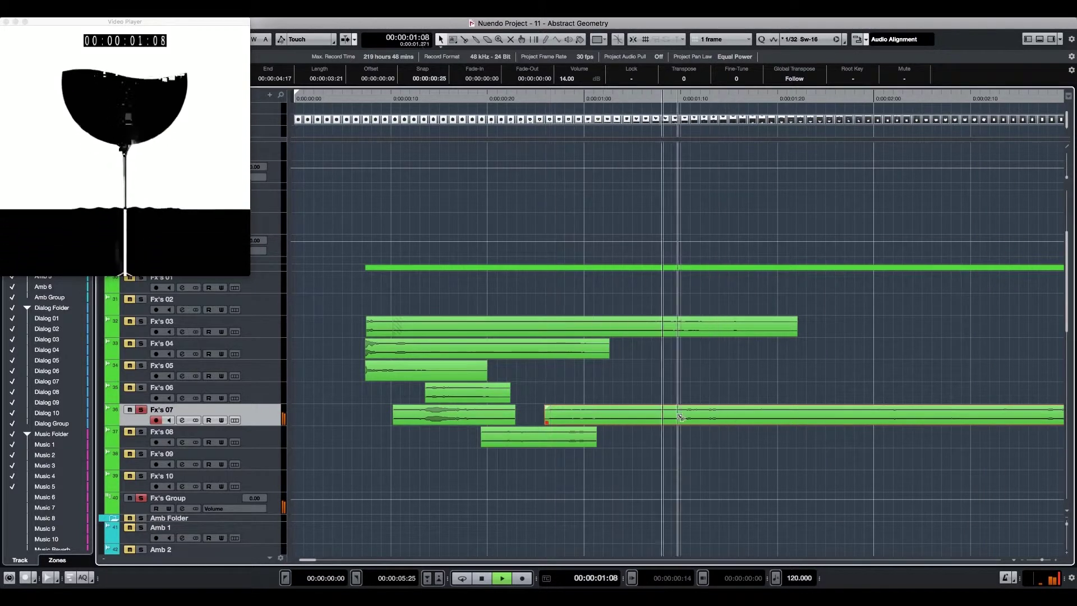
Split the Fx's 07 soda excerpt, delete its opening section and move its last section to Fx's 06, starting at 00:00:00:27.
alt+click(799, 417)
alt+click(680, 416)
click(669, 415)
key(Delete)
drag(914, 420, 536, 480)
drag(438, 482, 620, 393)
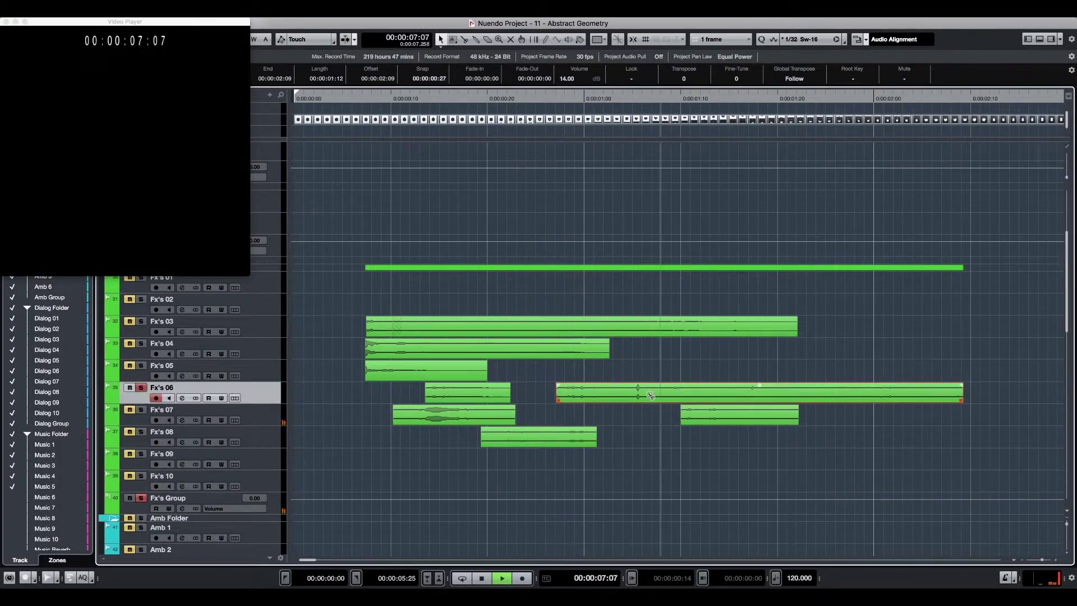
Cut the Fx's 06 soda clip to end at 00:00:01:04, delete the remainder and play the result.
alt+click(633, 396)
key(Delete)
click(496, 476)
key(space)
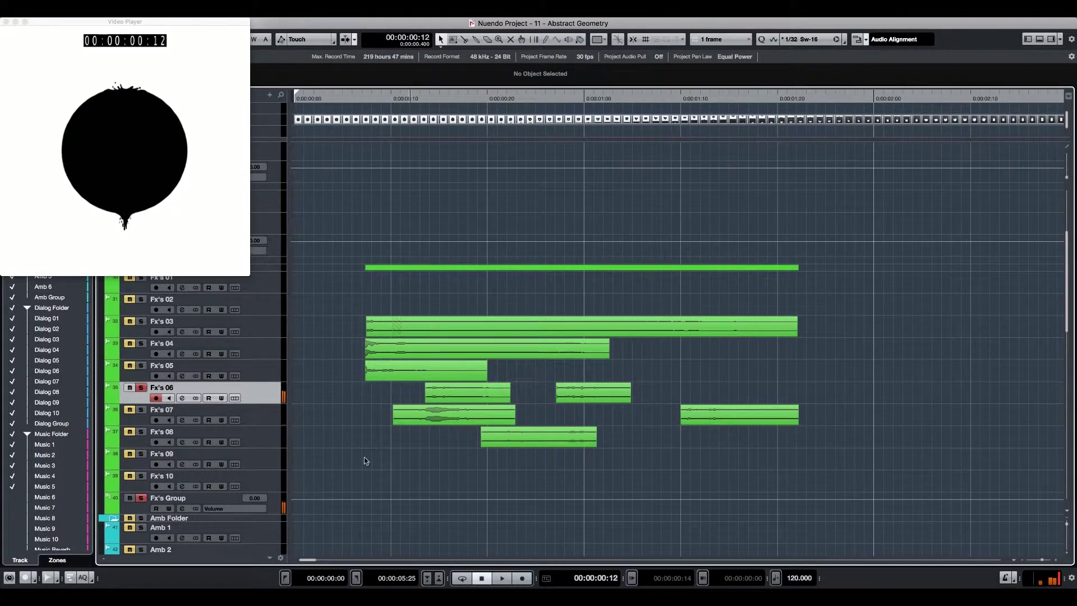
key(s)
key(space)
Move the remaining Fx's 07 soda piece earlier so it starts at about 00:00:00:24, and play it with all tracks.
drag(762, 415, 584, 463)
key(space)
key(space)
key(space)
drag(547, 457, 569, 411)
key(space)
Add a five-frame fade-in to the soda clip on Fx's 06 and play the layered drop.
click(556, 385)
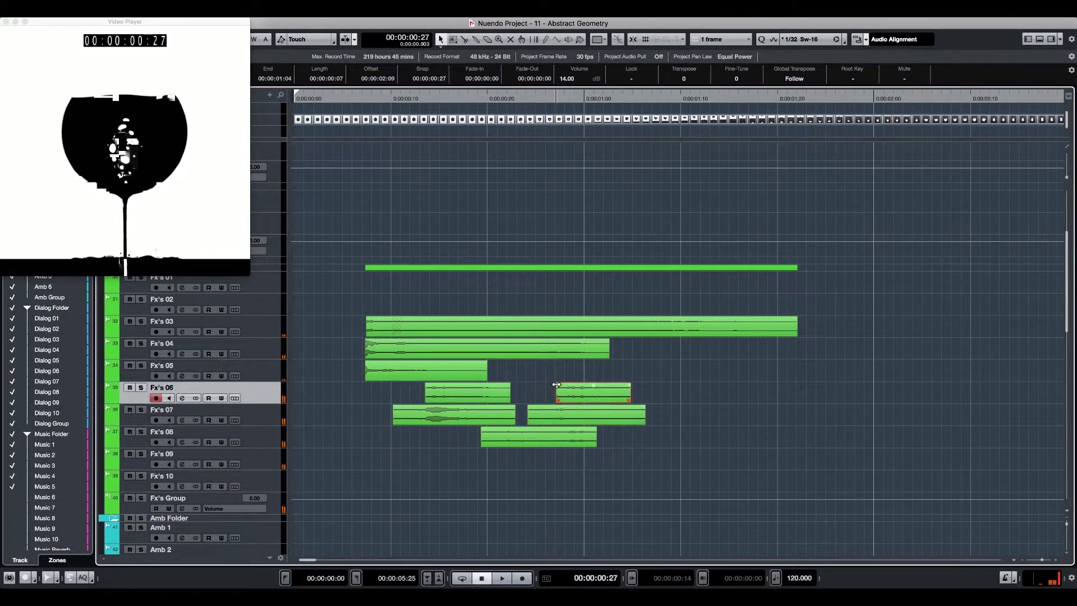
click(411, 478)
key(space)
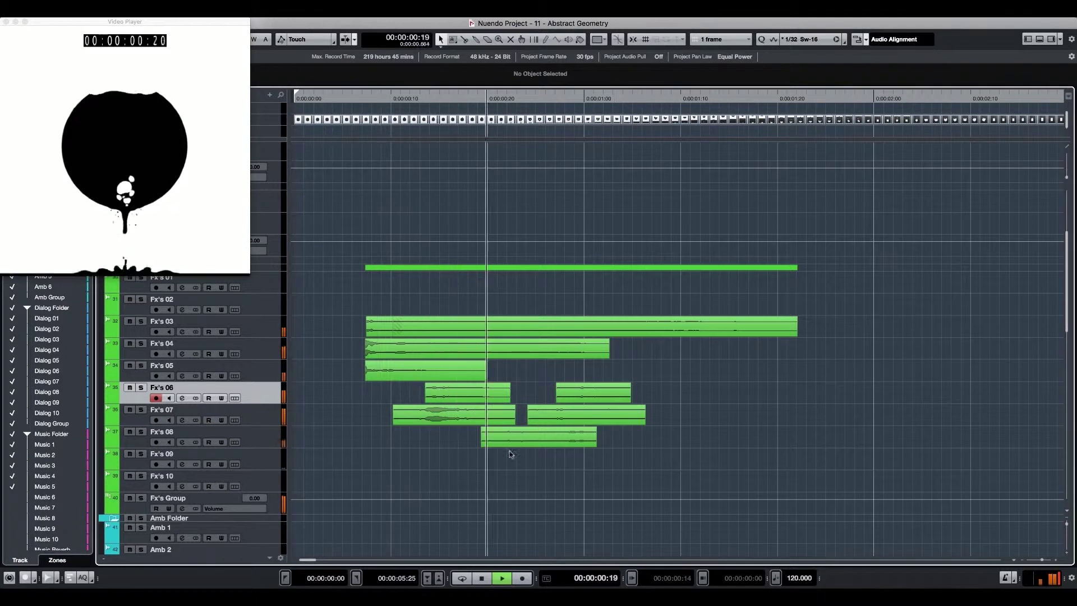
key(space)
Move the Fx's 06 and Fx's 07 soda clips to Fx's 09 and Fx's 10, starting at 00:00:00:20 and about 00:00:00:17, and play them.
click(603, 393)
shift+click(577, 418)
drag(577, 418, 511, 485)
key(space)
click(461, 96)
key(space)
key(period)
key(space)
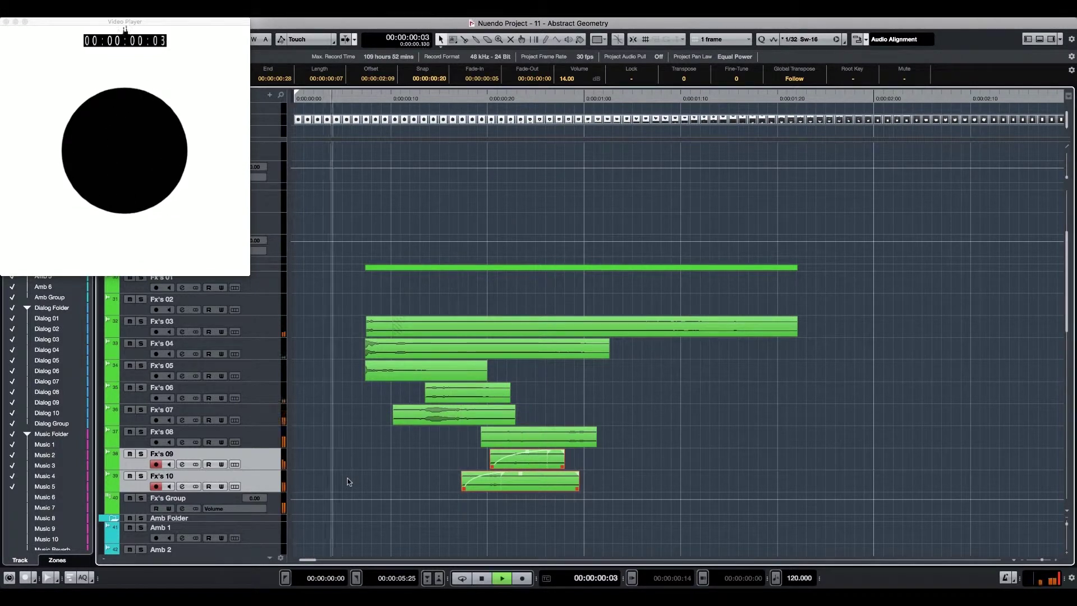
key(space)
key(space)
key(space)
Select the clips on Fx's 08, Fx's 09 and Fx's 10, loop them and open the Fx's 08 channel settings.
drag(648, 419, 422, 492)
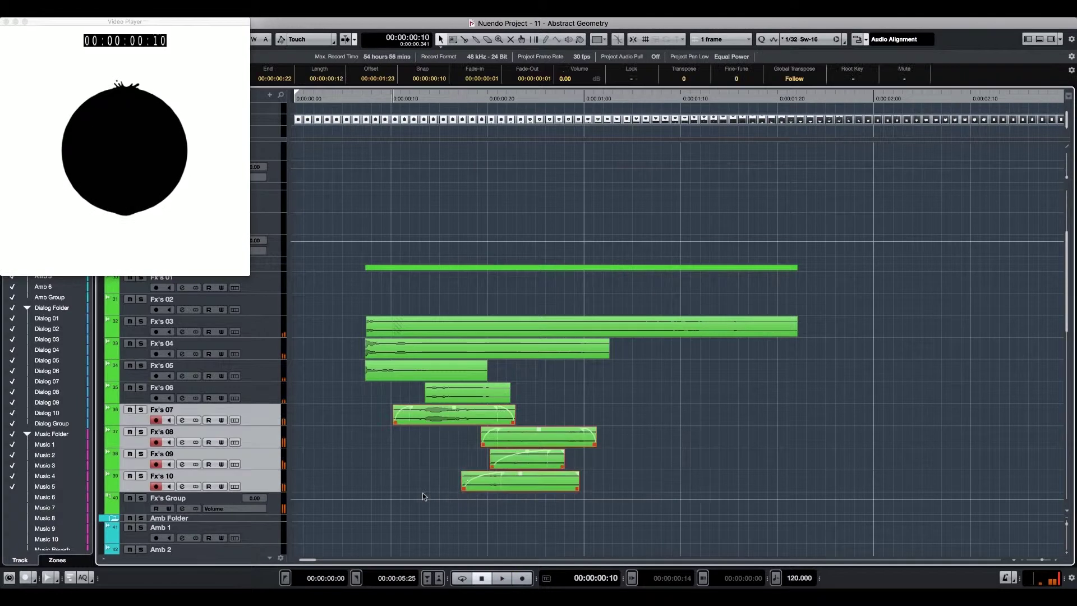
drag(421, 446, 583, 491)
key(space)
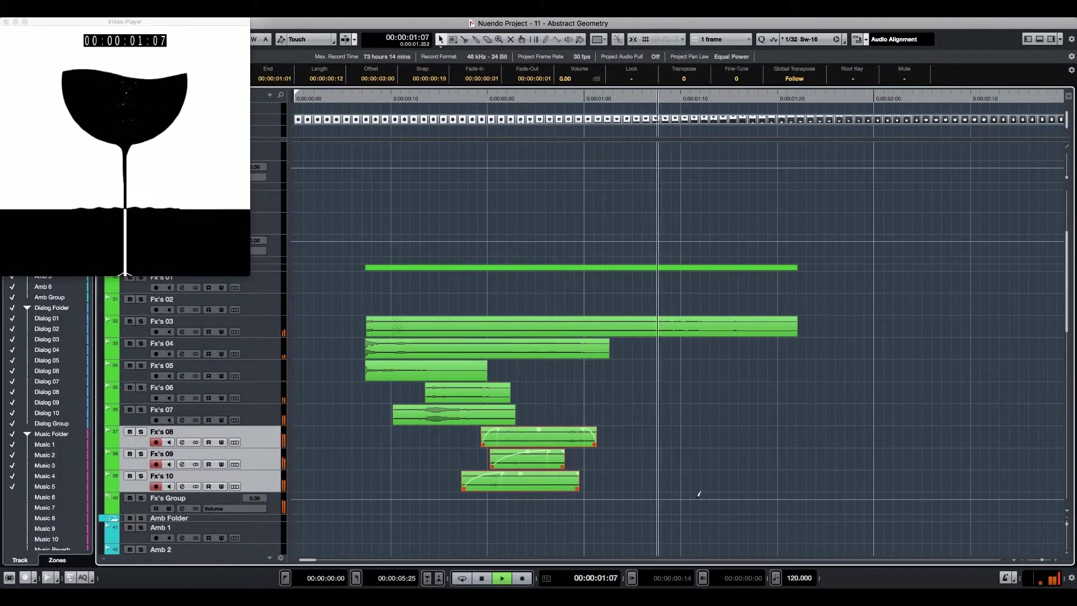
key(space)
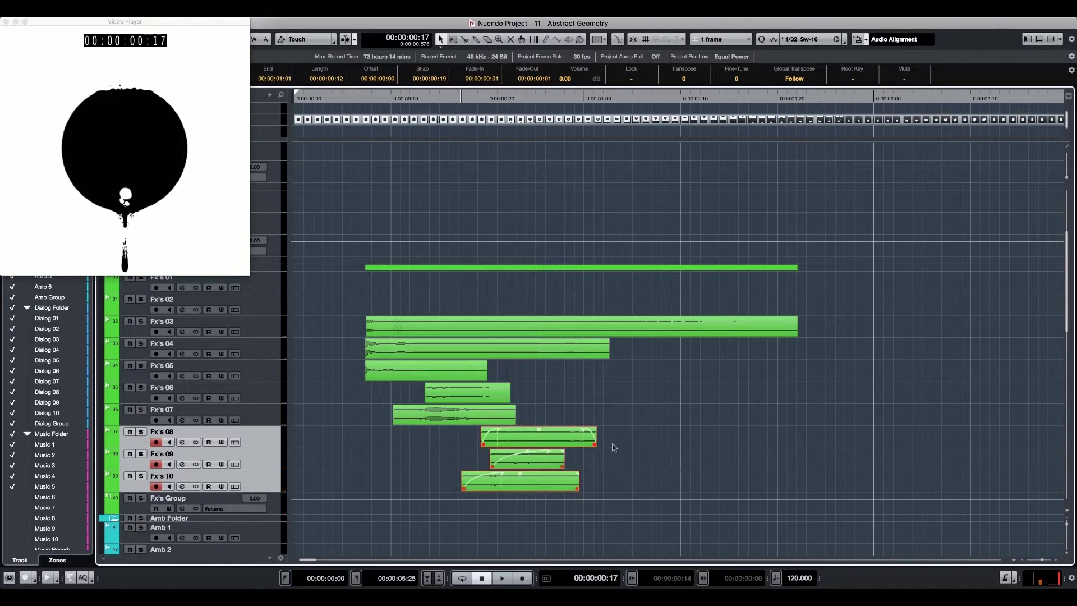
key(shift+g)
key(e)
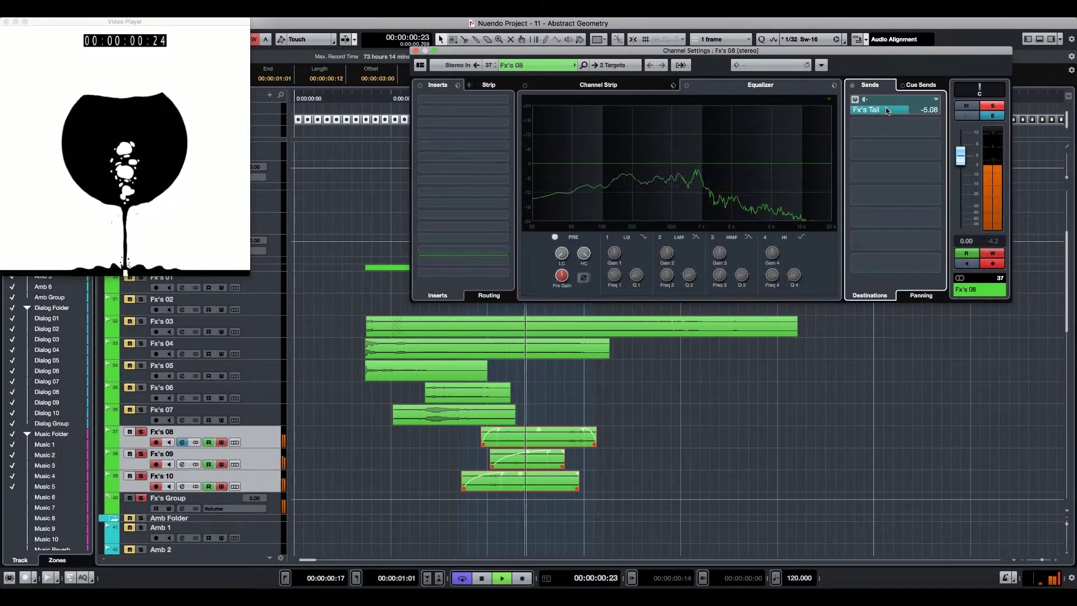
Raise the Fx's 08 send to Fx's Tail to -4.60 and play the looped clips.
scroll(887, 107, up, 3)
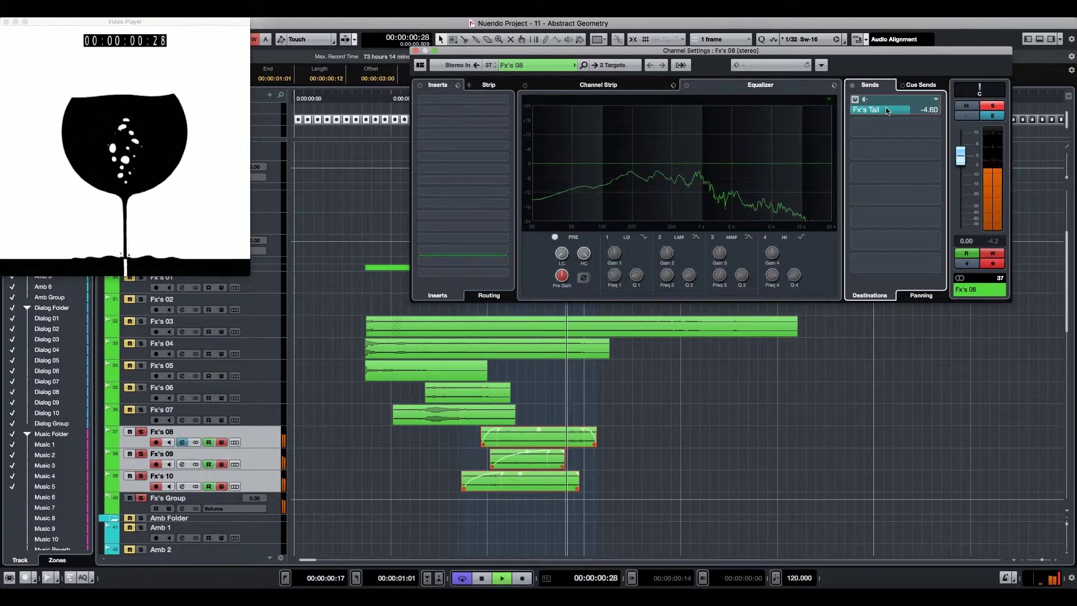
key(space)
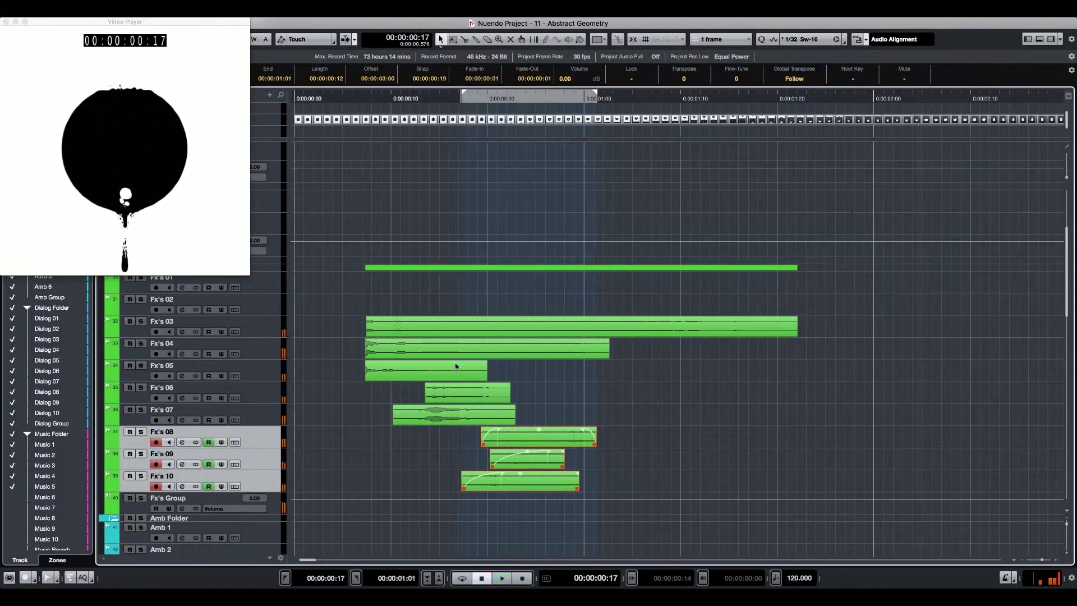
key(space)
key(space)
Try moving the clips on Fx's 06 and Fx's 07 about eight frames earlier, play the result and undo the move.
key(Home)
click(443, 411)
drag(448, 418, 376, 418)
key(space)
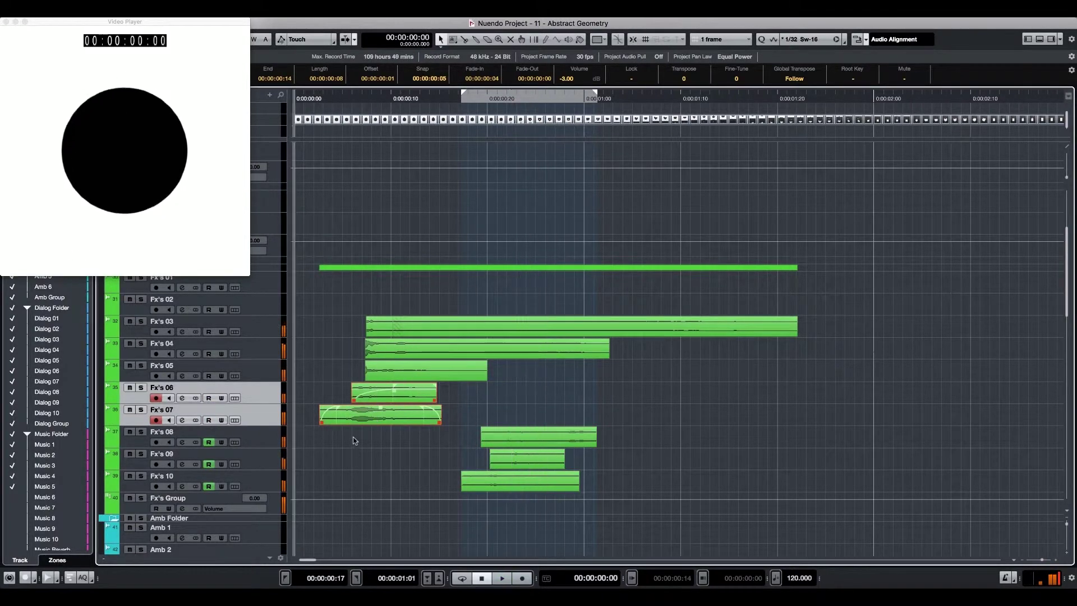
key(ctrl+z)
key(space)
Mute the clip on Fx's 07, play the drop without it and unmute the clip.
click(445, 424)
key(space)
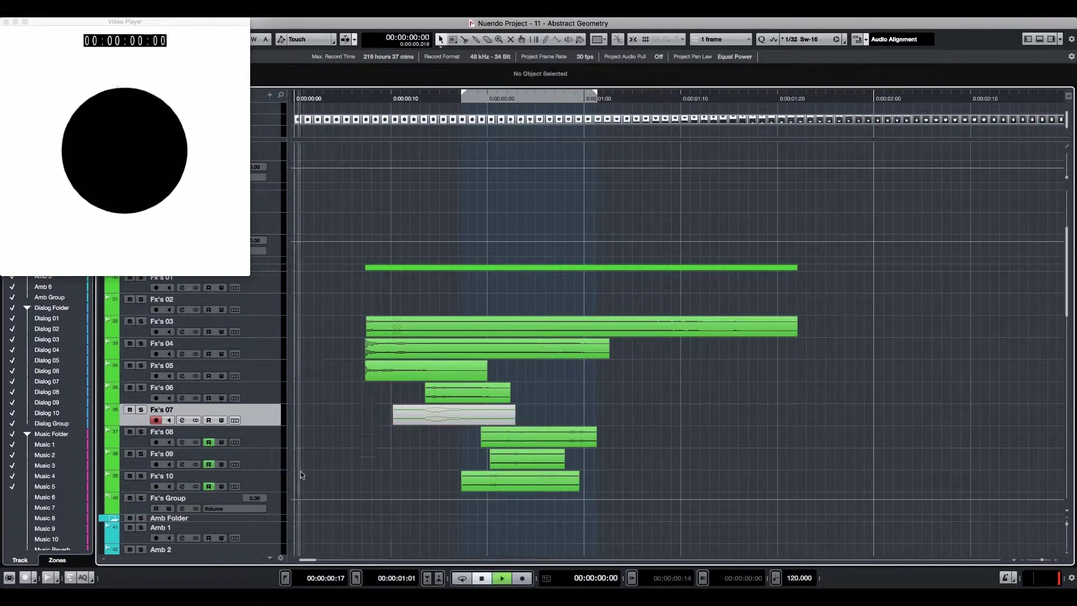
click(455, 413)
key(shift+u)
Move the Fx's 07 clip about three frames later, to start at about 00:00:00:12, and play the layered drop.
key(space)
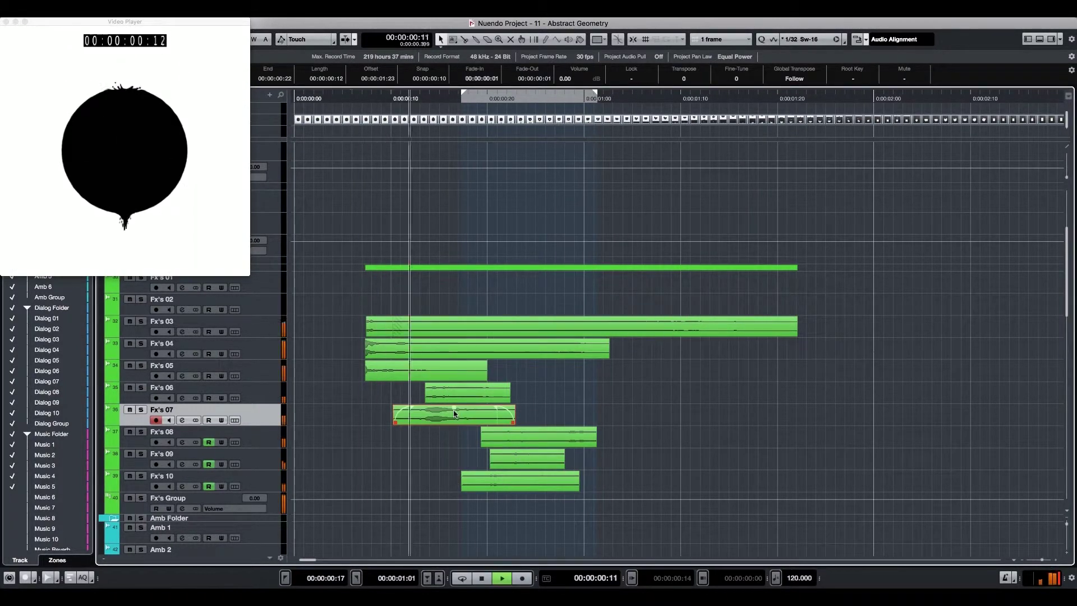
key(space)
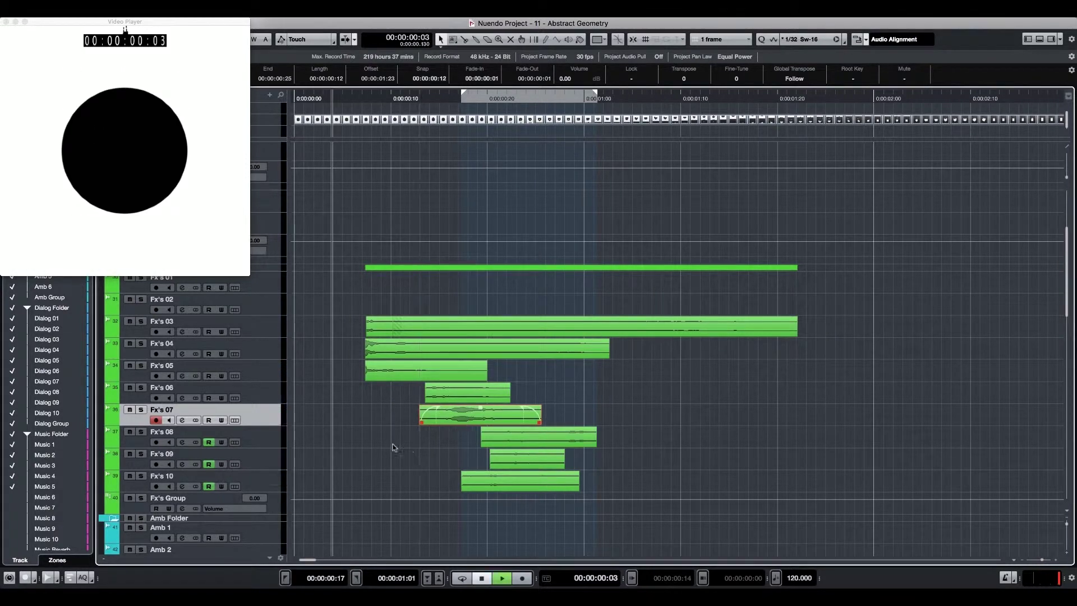
key(space)
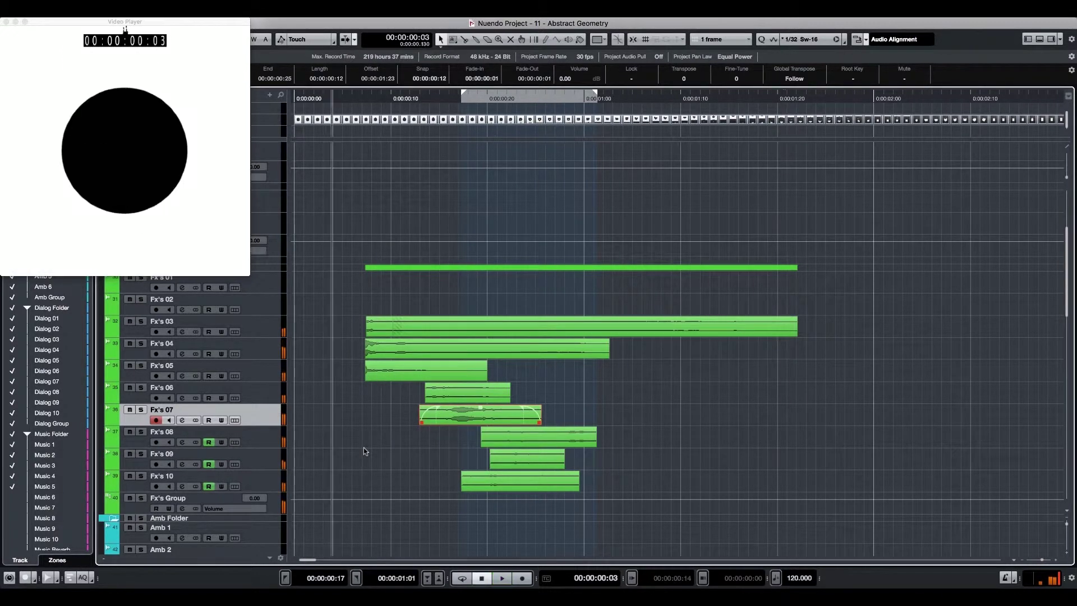
Lower the clips on Fx's 06 and Fx's 07 together, setting the volume value to -8.00, and play the animation.
drag(410, 397, 483, 423)
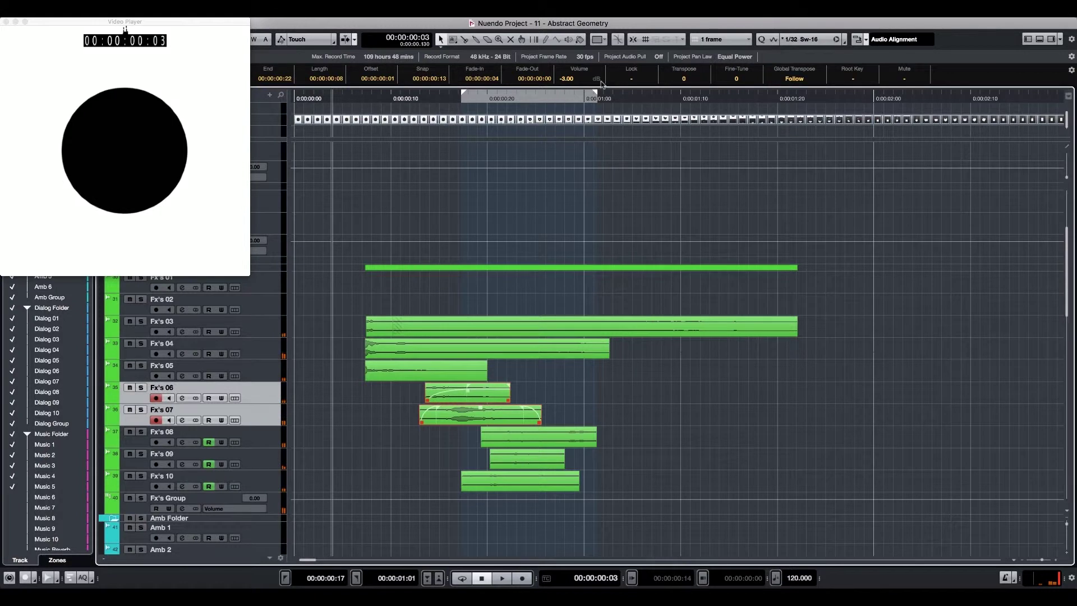
scroll(585, 83, down, 1)
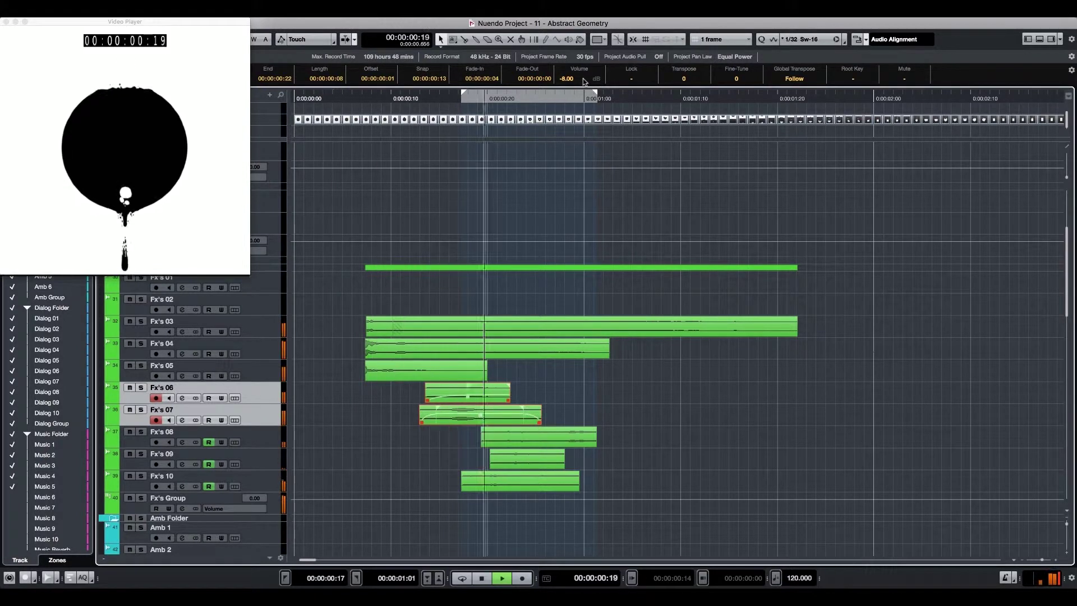
scroll(585, 82, up, 2)
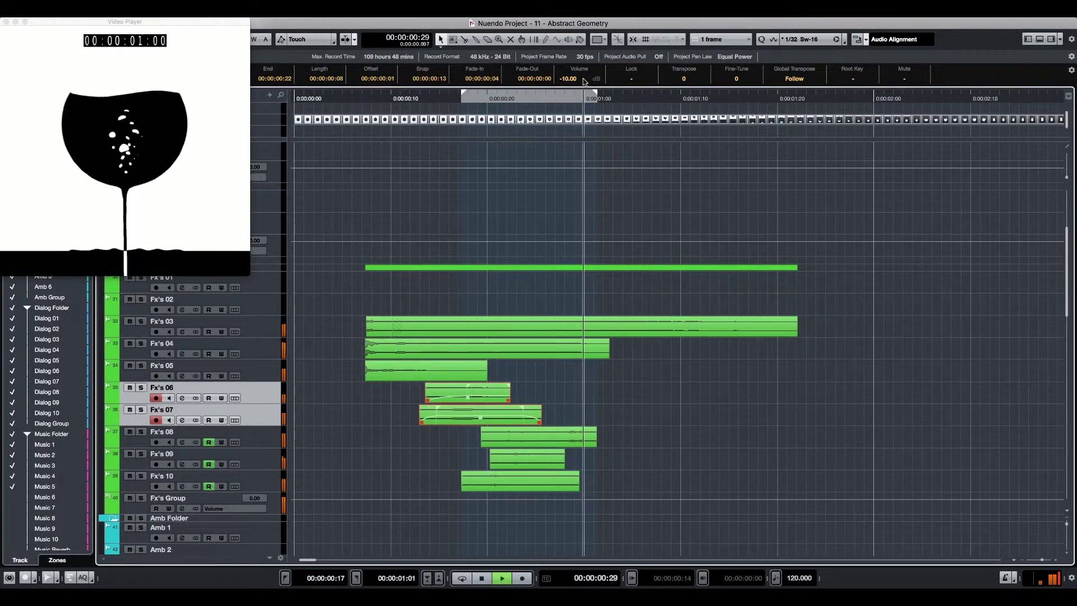
key(space)
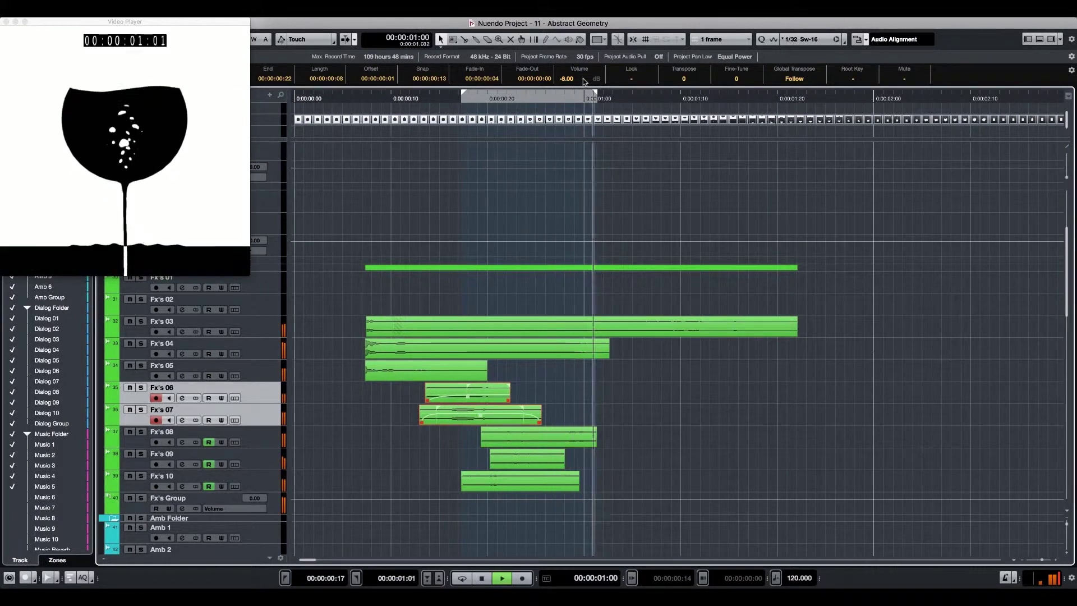
key(space)
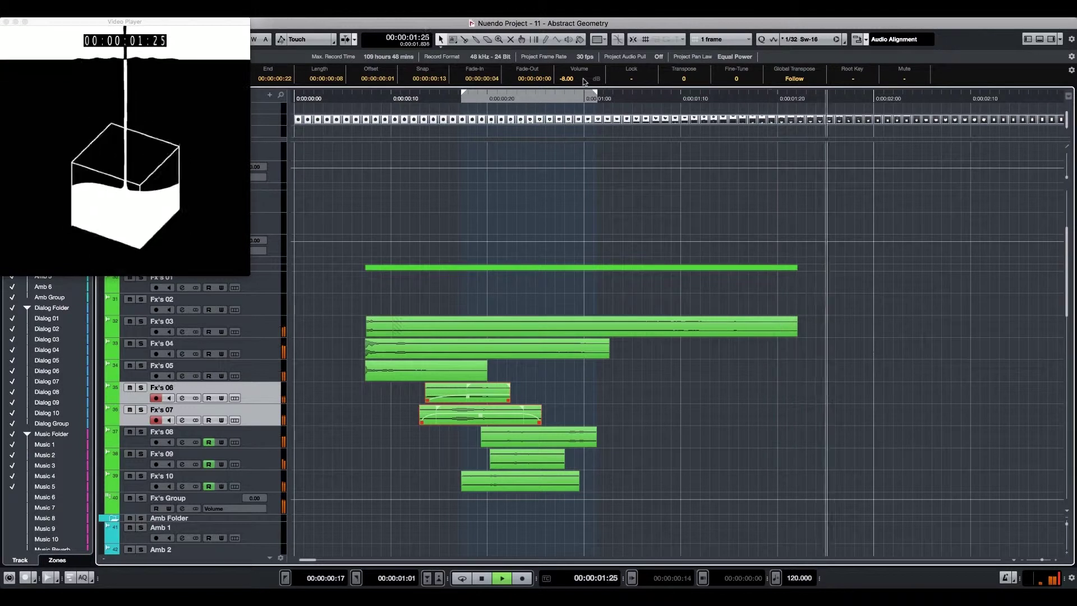
Look over the Fx's tracks, find the source recordings at the glass marker and play them.
key(space)
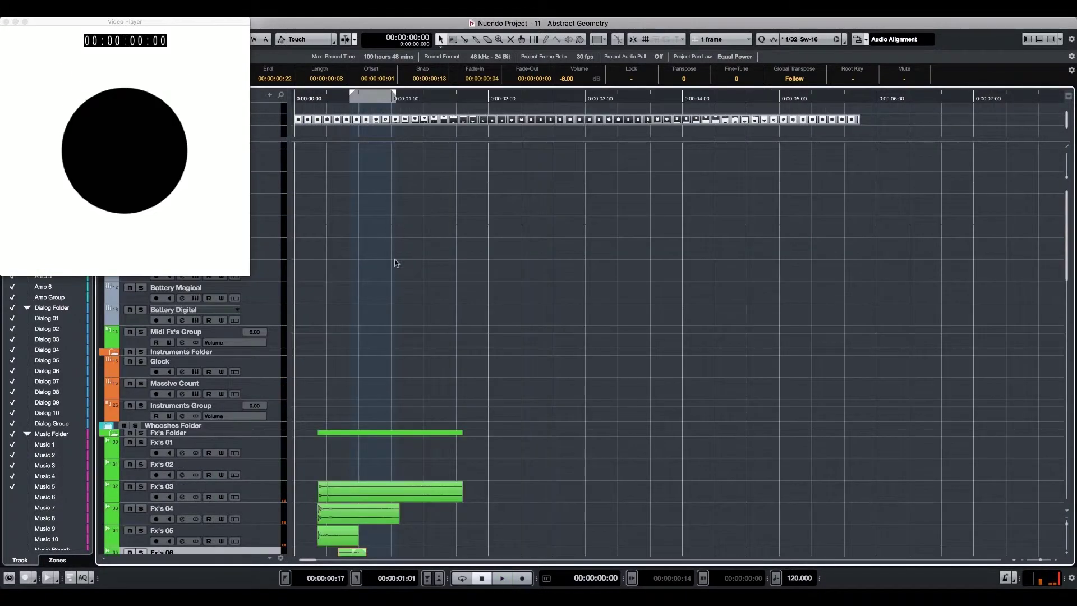
scroll(396, 263, down, 6)
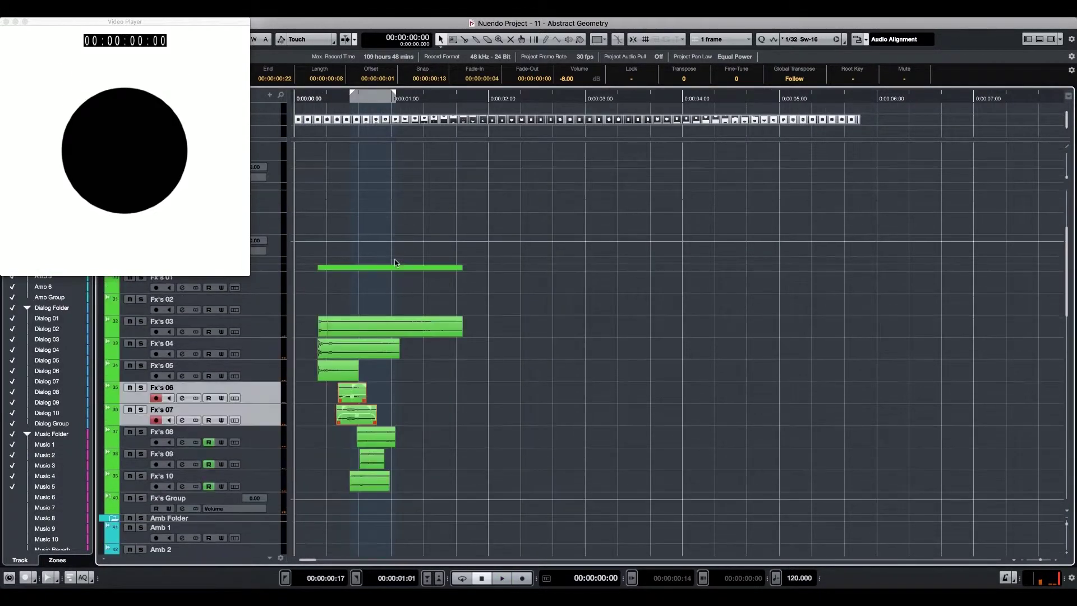
scroll(376, 166, up, 3)
scroll(395, 387, down, 3)
scroll(370, 337, up, 3)
key(space)
drag(346, 101, 586, 98)
key(space)
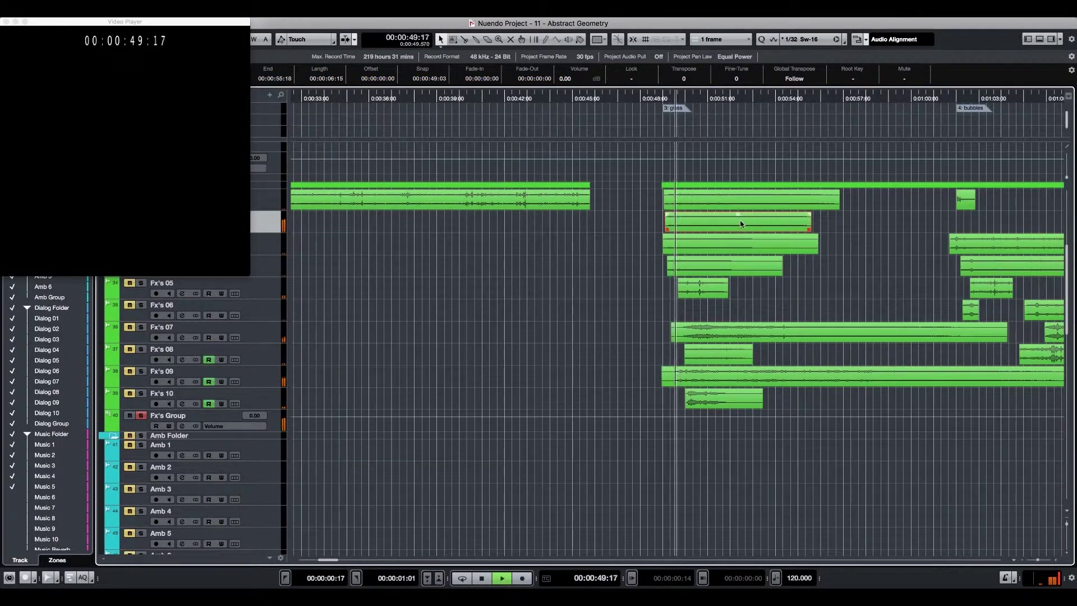
Copy the Fx's 01 clip at the glass marker to Fx's 05, starting at 00:00:38:06, and play it.
click(742, 205)
drag(696, 219, 510, 288)
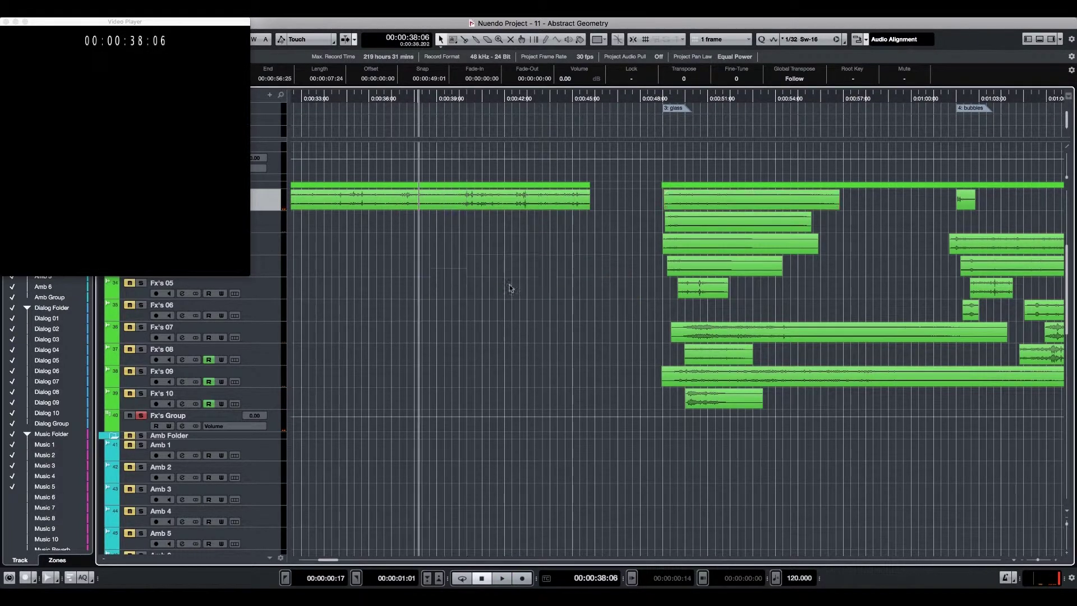
click(510, 250)
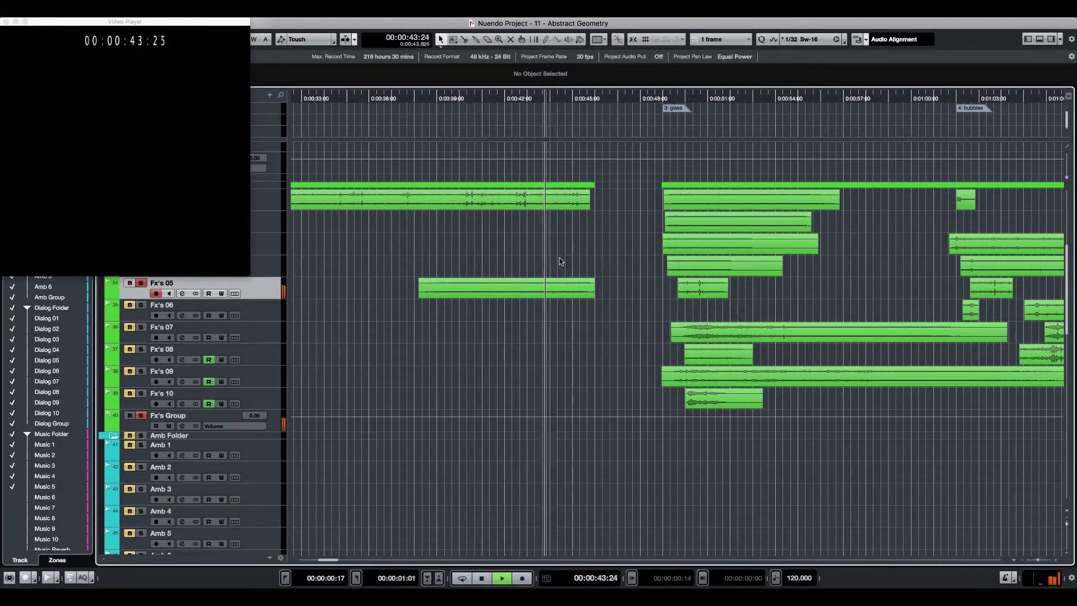
key(space)
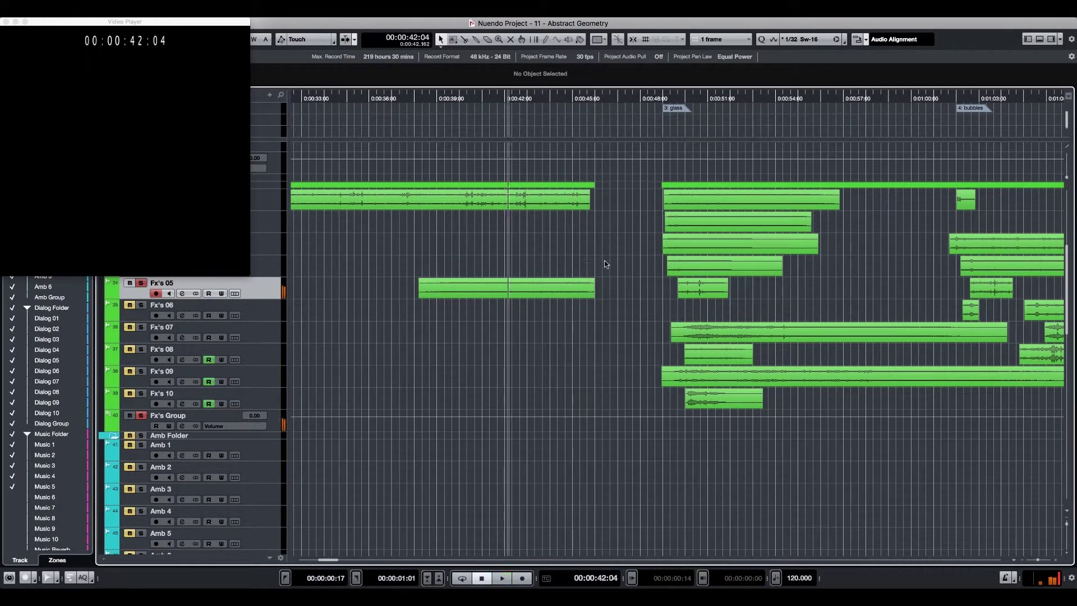
Trim the start of the Fx's 05 glass clip to 00:00:41:27 and move the clip to Fx's 02 at 00:00:00:07.
click(518, 296)
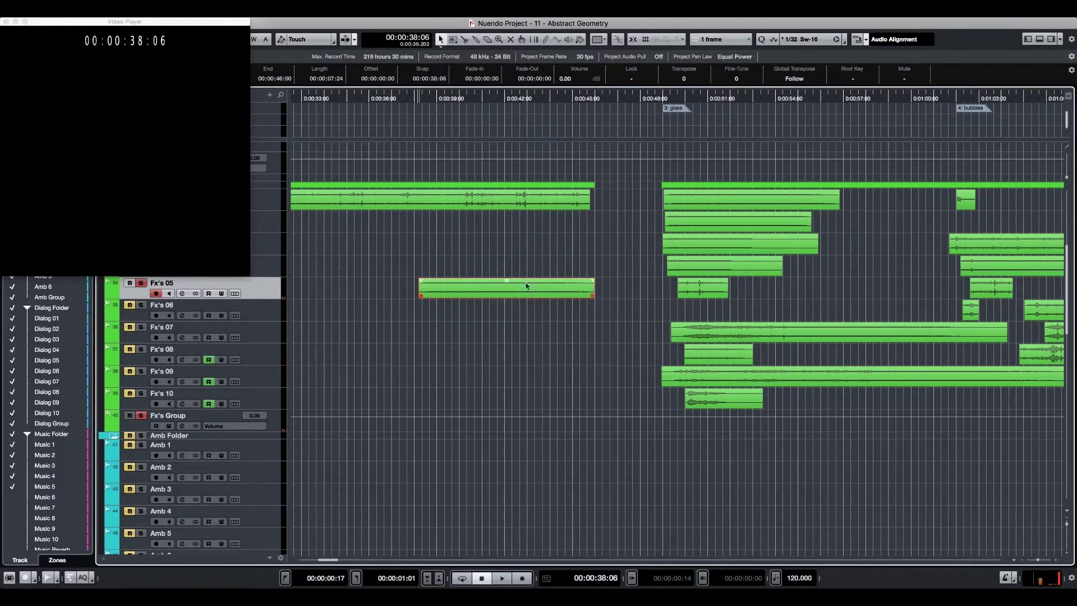
drag(1067, 180, 1066, 170)
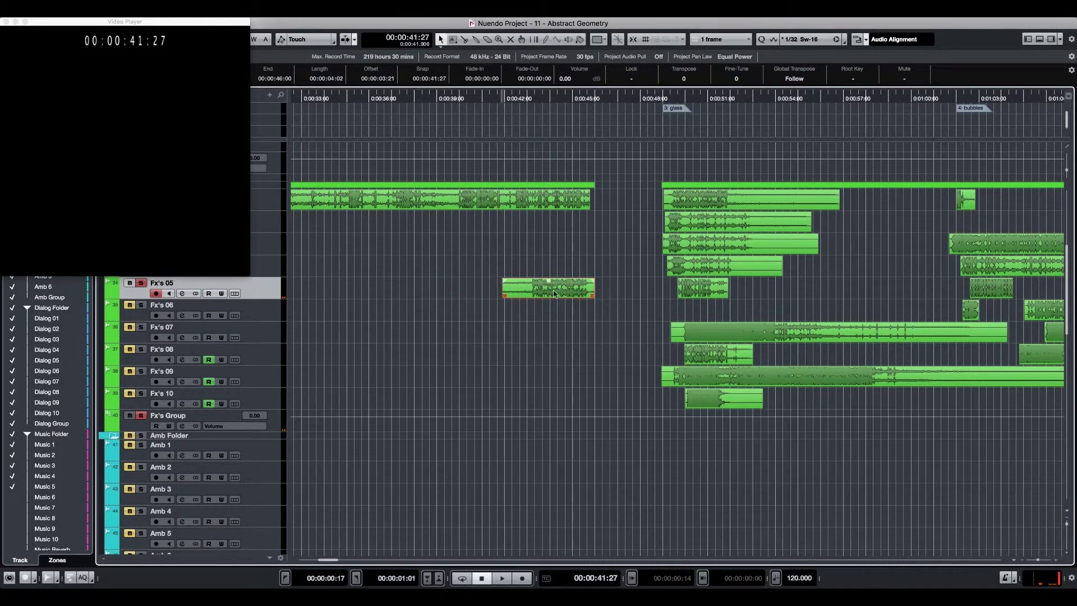
drag(411, 322, 355, 223)
Trim more off the start of the Fx's 02 clip, move it to start at 00:00:00:19 and play it.
key(g)
key(h)
key(h)
key(h)
key(h)
key(h)
key(h)
key(h)
key(h)
key(h)
key(h)
key(h)
key(h)
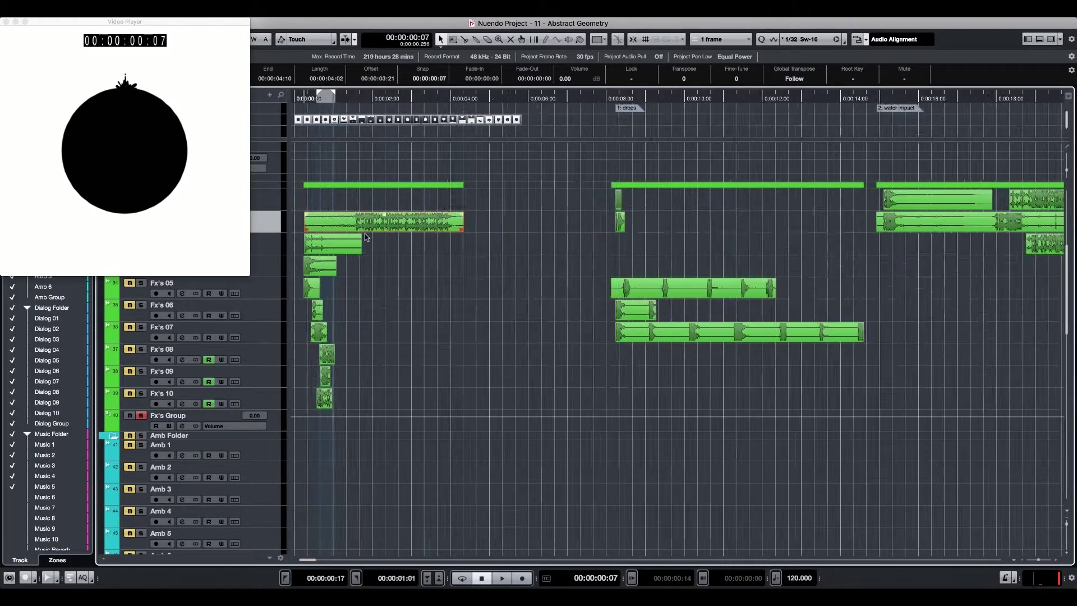
alt+shift+click(544, 220)
drag(655, 220, 550, 223)
key(space)
key(space)
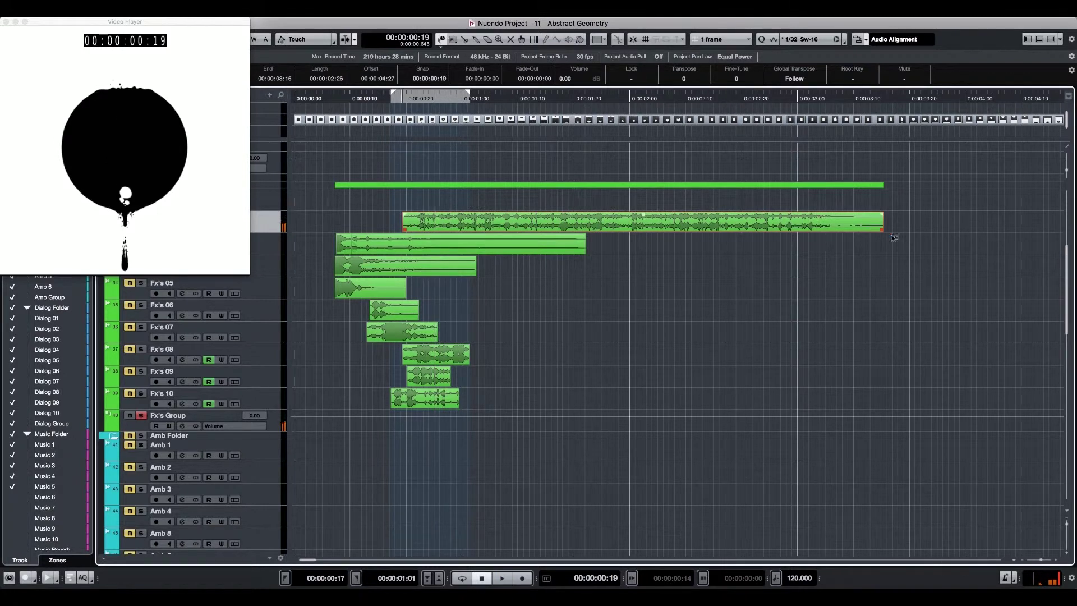
Time-stretch the Fx's 02 clip to a length of 00:00:01:01 and play it against the picture.
drag(881, 230, 581, 236)
key(space)
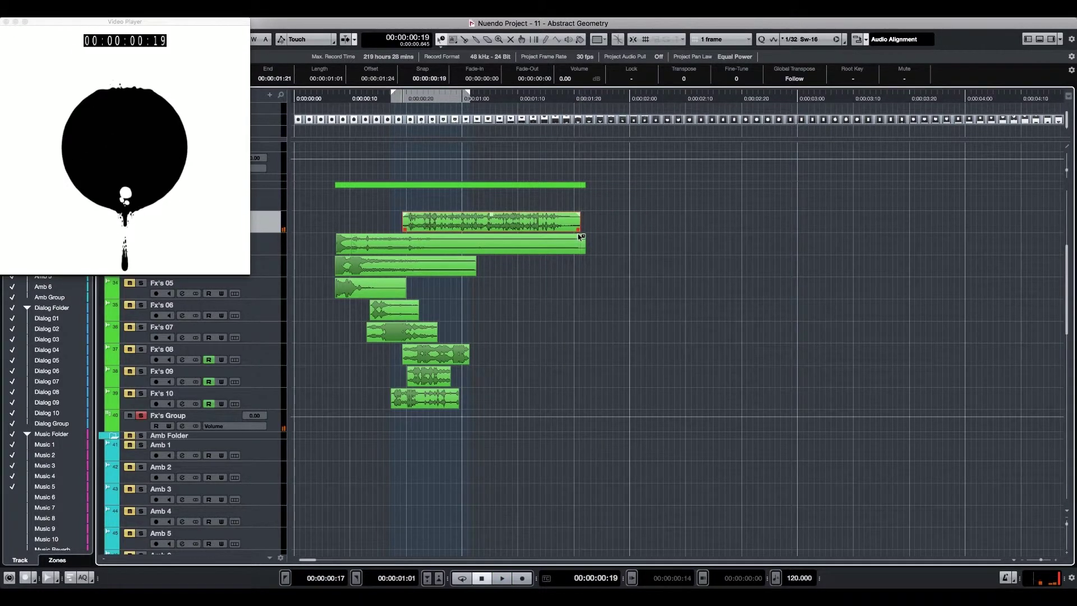
key(space)
key(space)
Move the stretched Fx's 02 clip to start at 00:00:00:26 and play it.
drag(535, 222, 576, 221)
key(space)
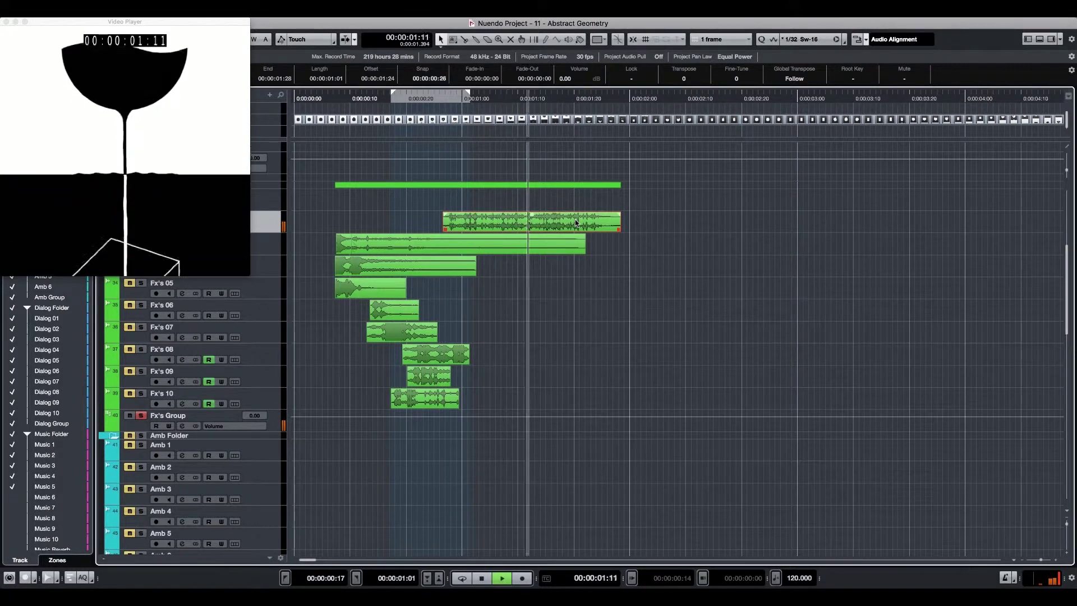
key(space)
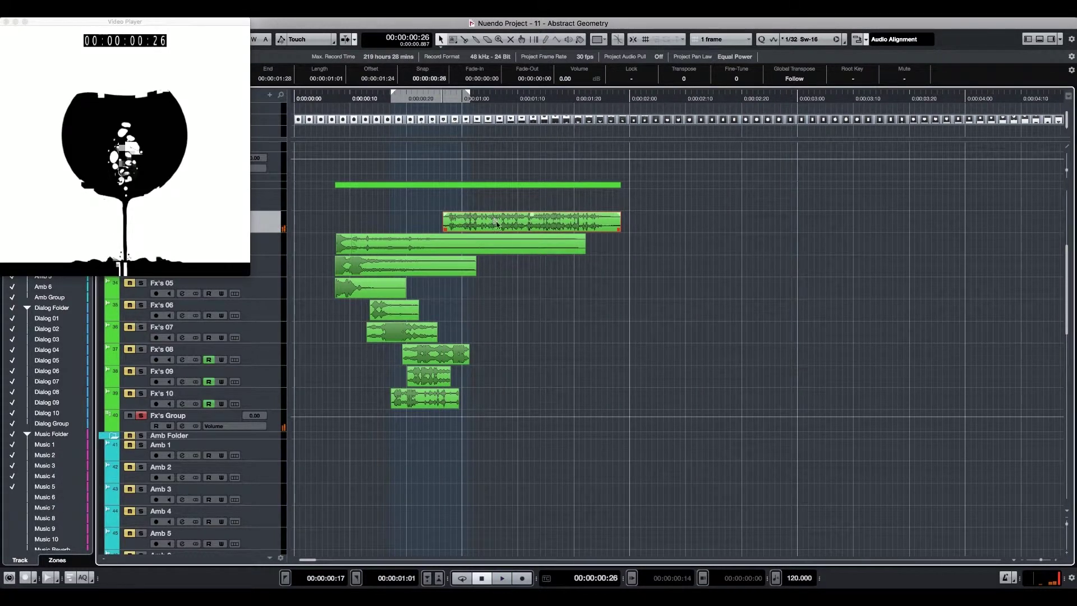
Copy the Fx's 02 clip to Fx's 01 at 00:00:01:12, transpose the copy by -2 and play it.
drag(496, 225, 585, 202)
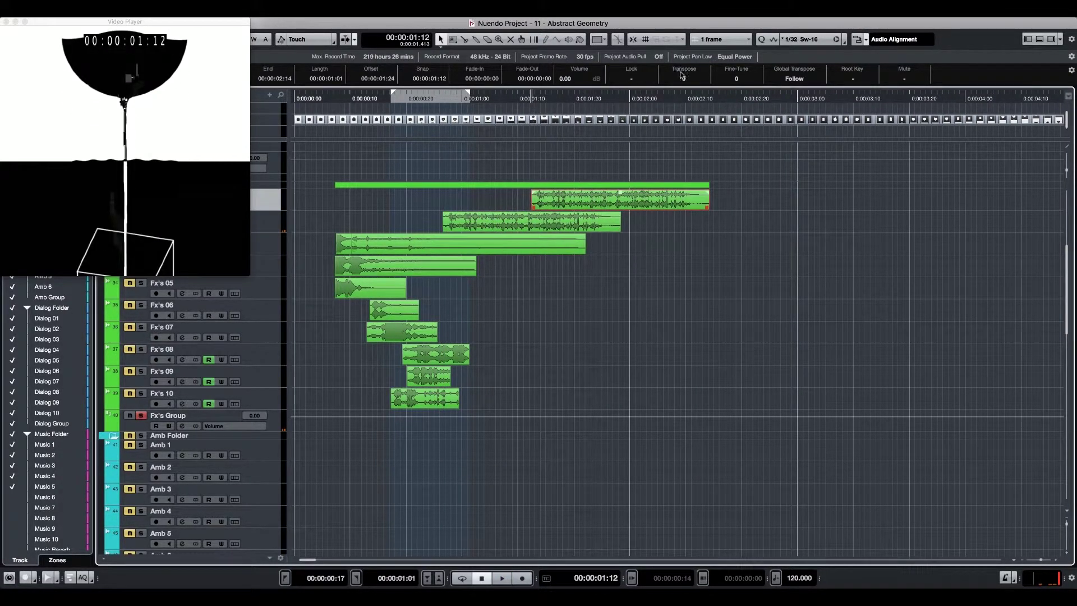
key(space)
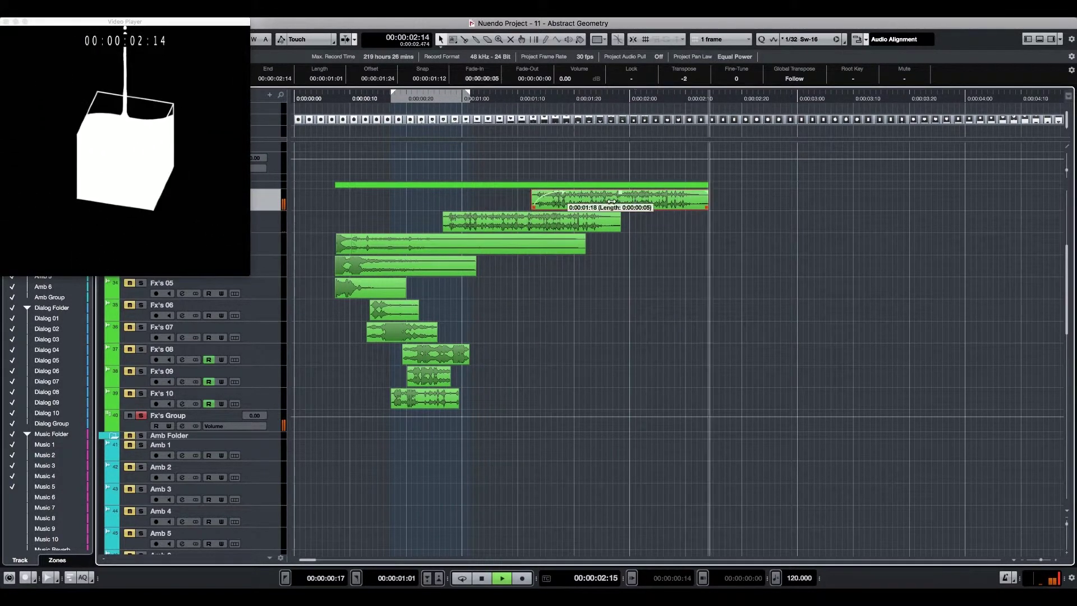
key(space)
Give the Fx's 02 clip a 14-frame fade-out and the Fx's 01 clip a 15-frame fade-in.
drag(619, 214, 542, 215)
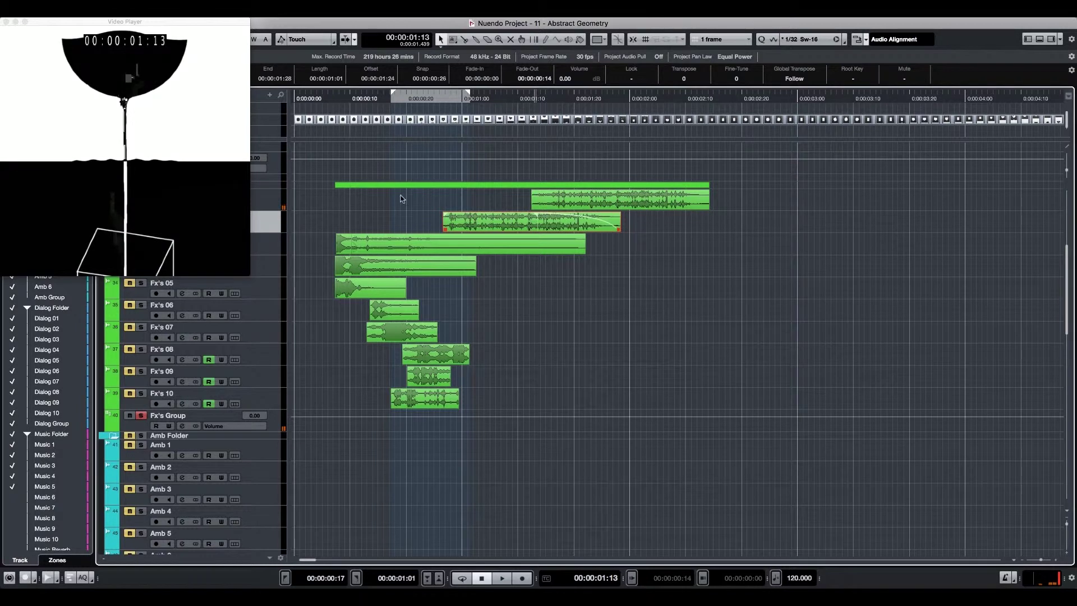
click(401, 198)
click(634, 204)
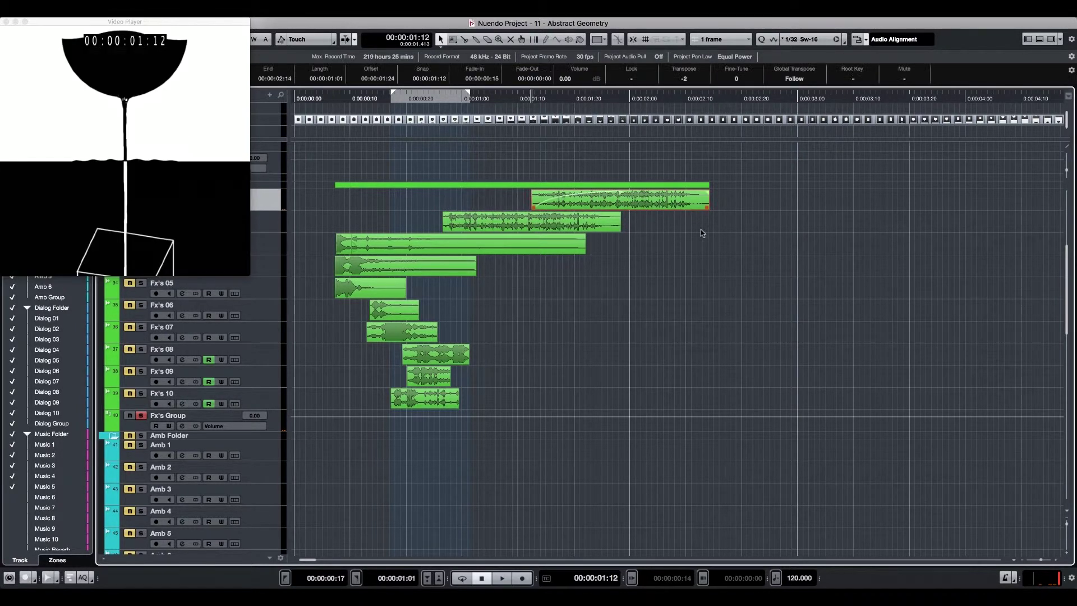
Select the overlapping clips on Fx's 01 and Fx's 02 and play them from the first clip's start.
drag(762, 197, 543, 239)
key(l)
key(space)
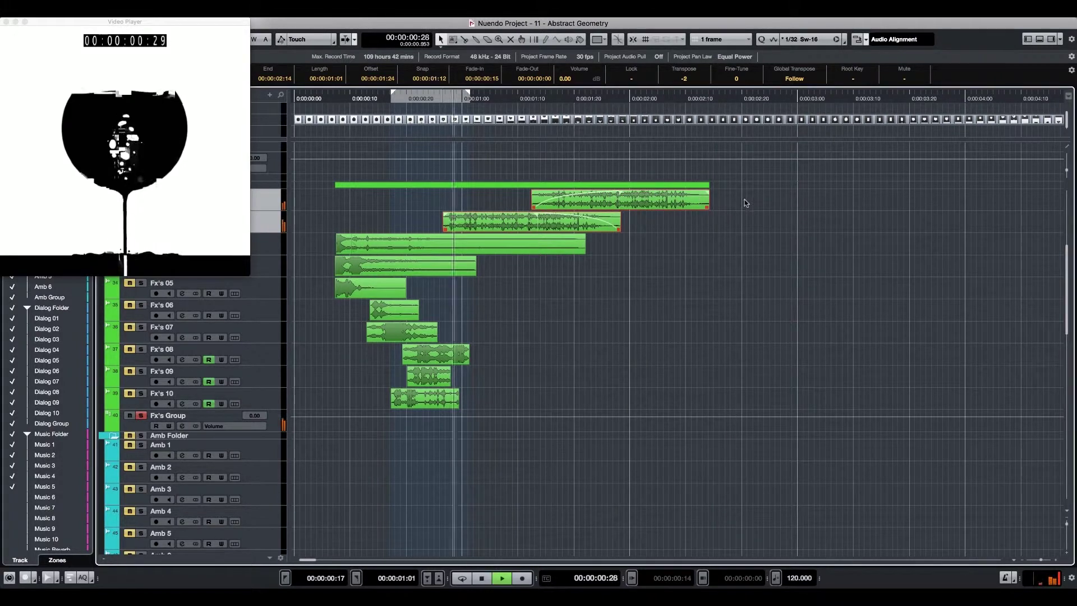
key(space)
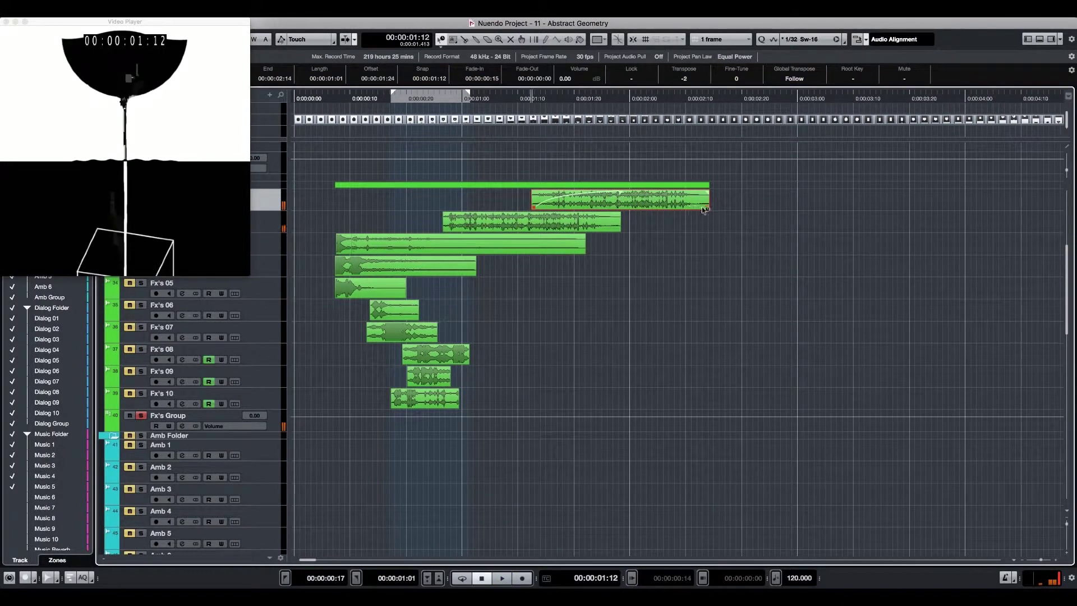
Time-stretch the Fx's 01 clip to end at 00:00:02:20 and play the sequence.
drag(716, 209, 745, 209)
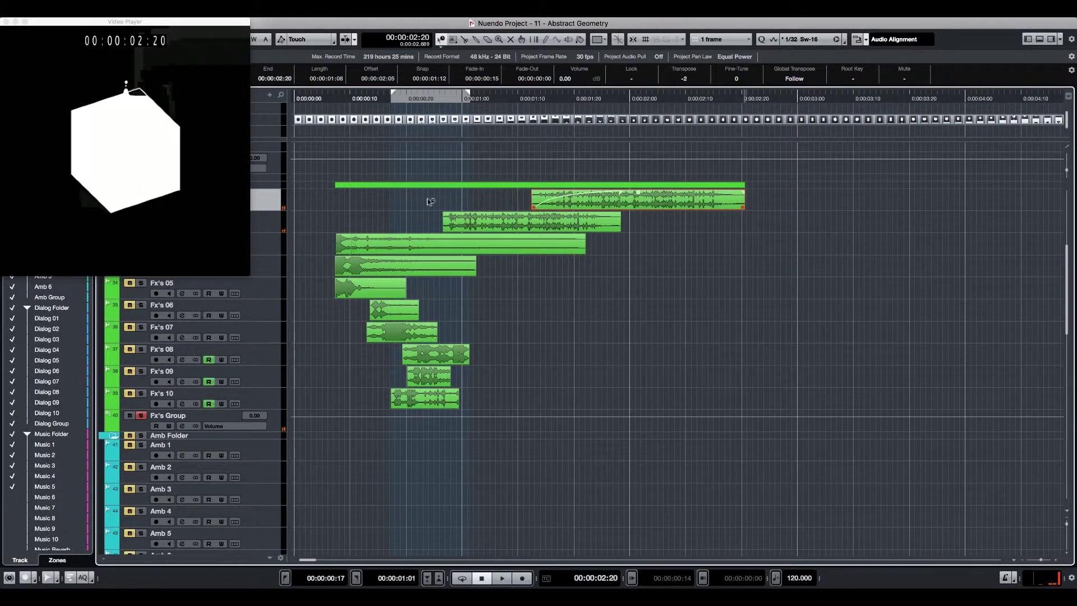
click(431, 201)
key(space)
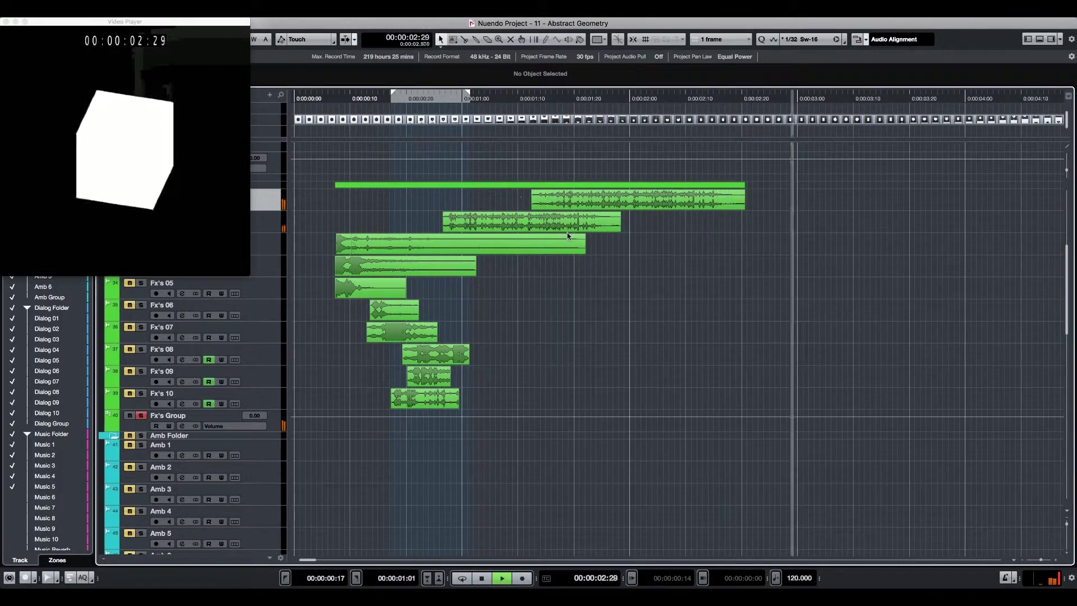
key(space)
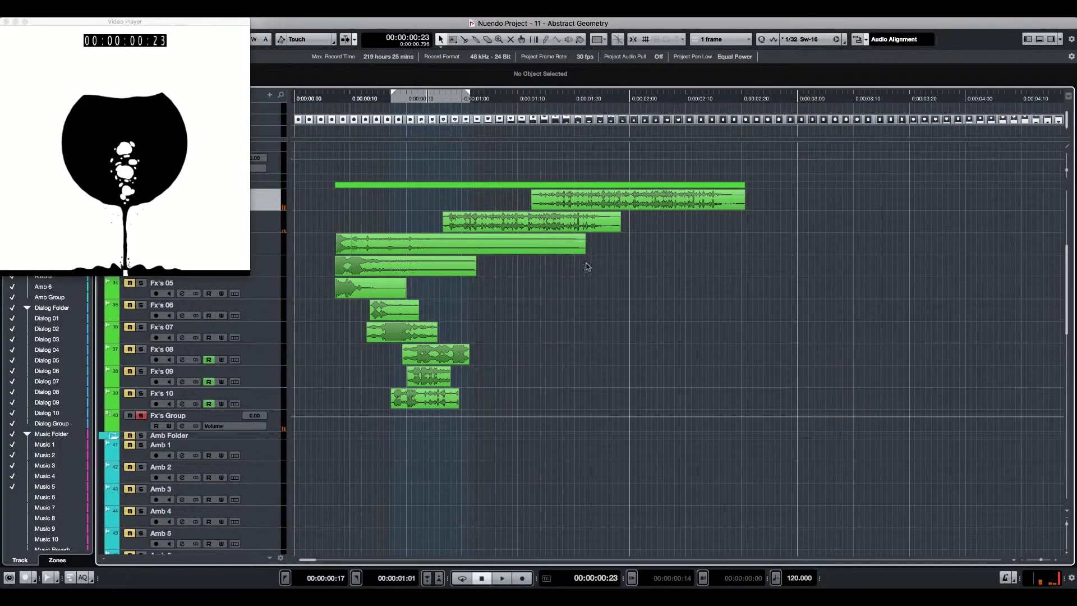
Look over the source clips around the drops, water impact, glass, bubbles and Soda markers.
key(g)
key(g)
key(g)
key(g)
key(g)
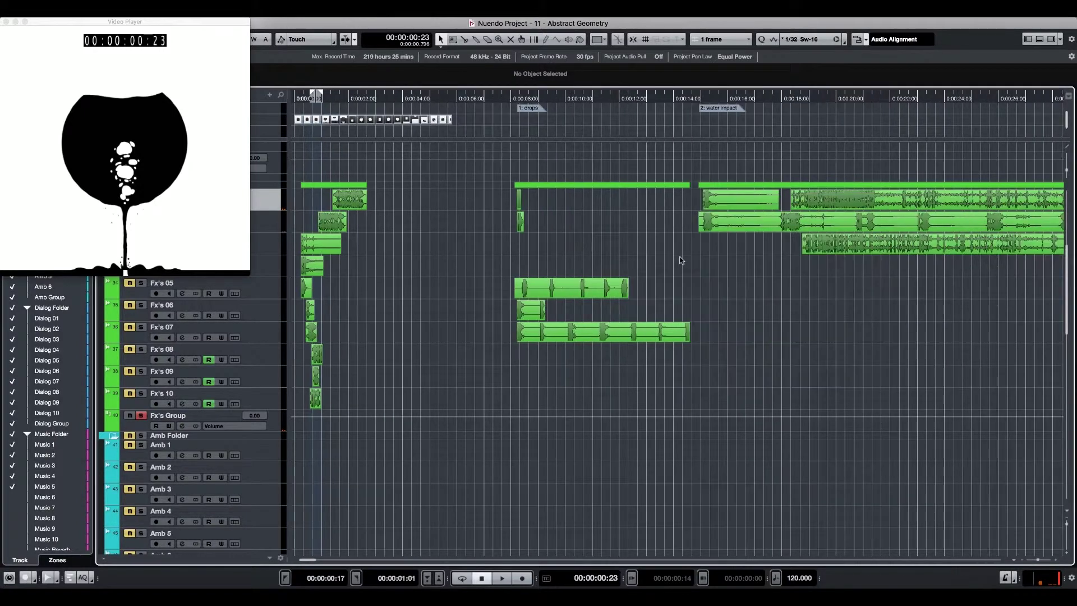
key(g)
key(g)
key(h)
key(h)
key(h)
key(h)
key(h)
key(h)
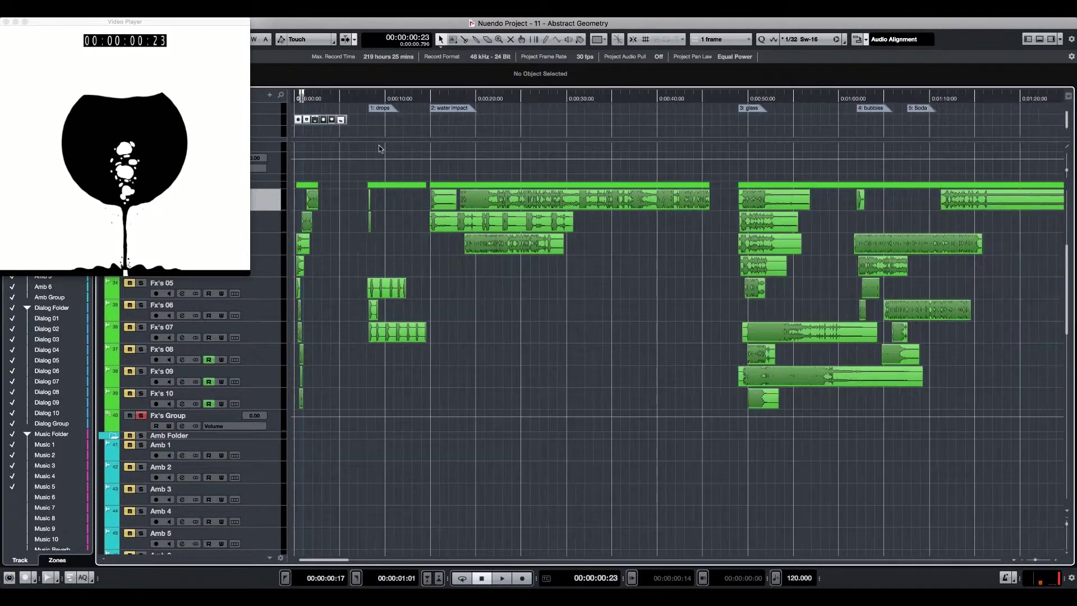
drag(375, 99, 470, 97)
key(g)
key(g)
key(g)
key(g)
key(g)
key(g)
key(g)
key(g)
key(g)
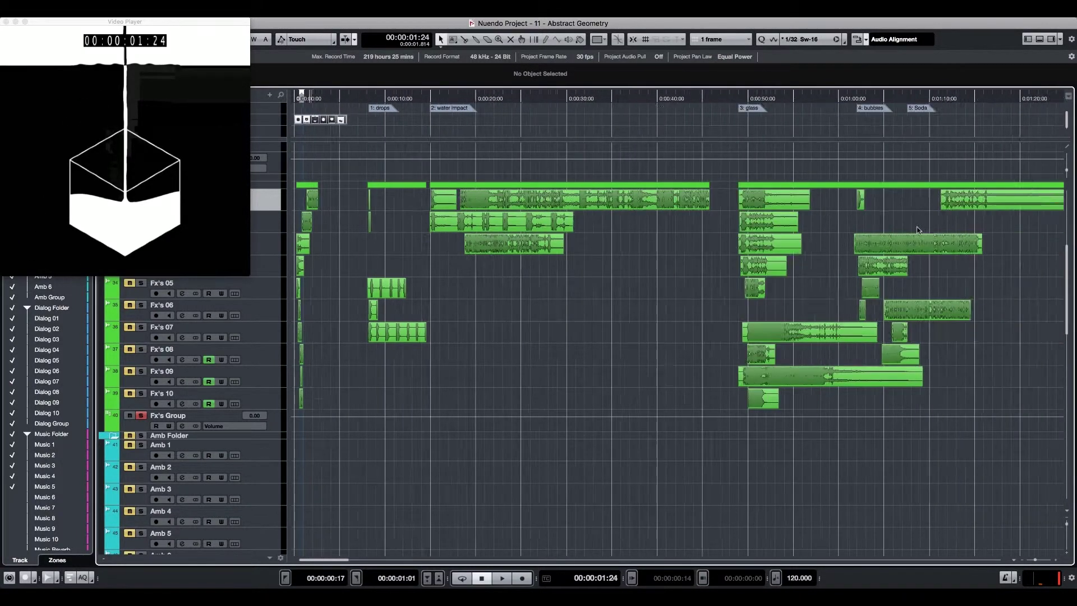
Play the source clips at the glass marker and audition those on Fx's 07, Fx's 09, Fx's 10 and Fx's 08.
key(4)
key(space)
key(h)
key(h)
key(h)
key(h)
key(h)
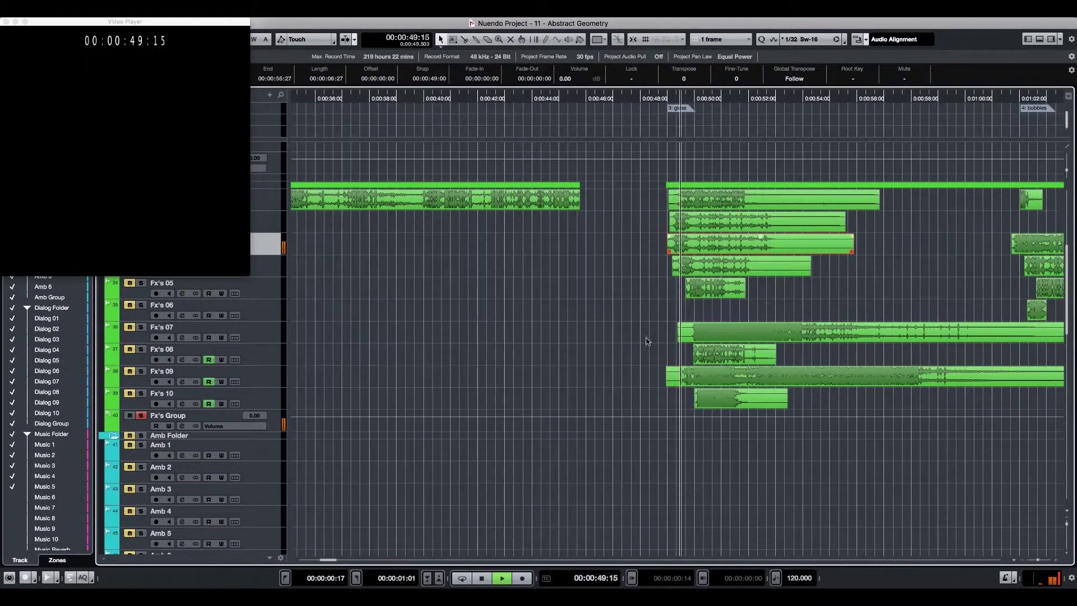
click(812, 331)
click(811, 377)
click(778, 404)
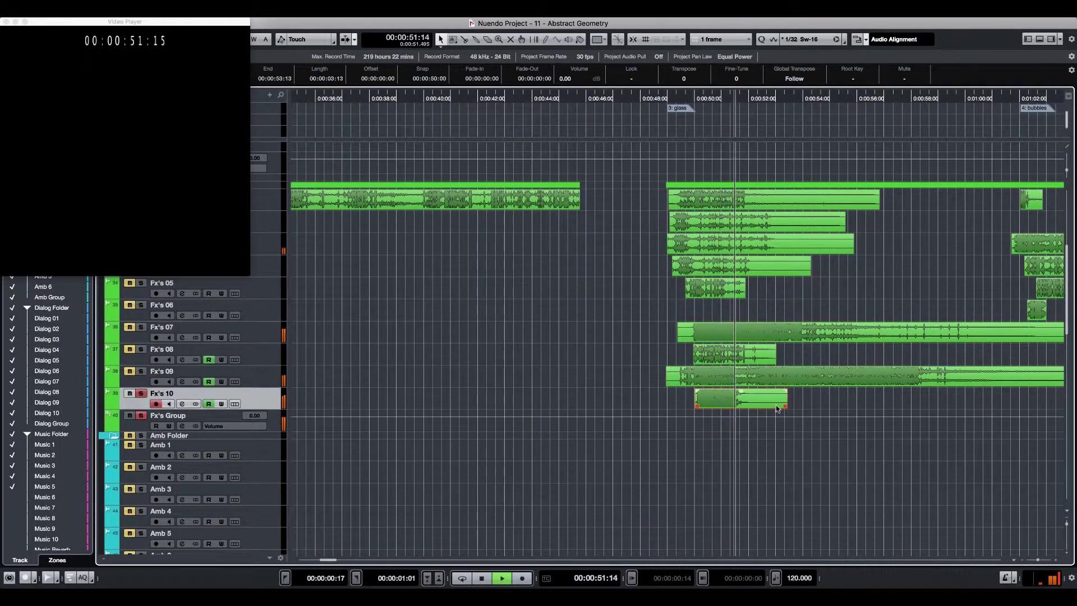
click(738, 357)
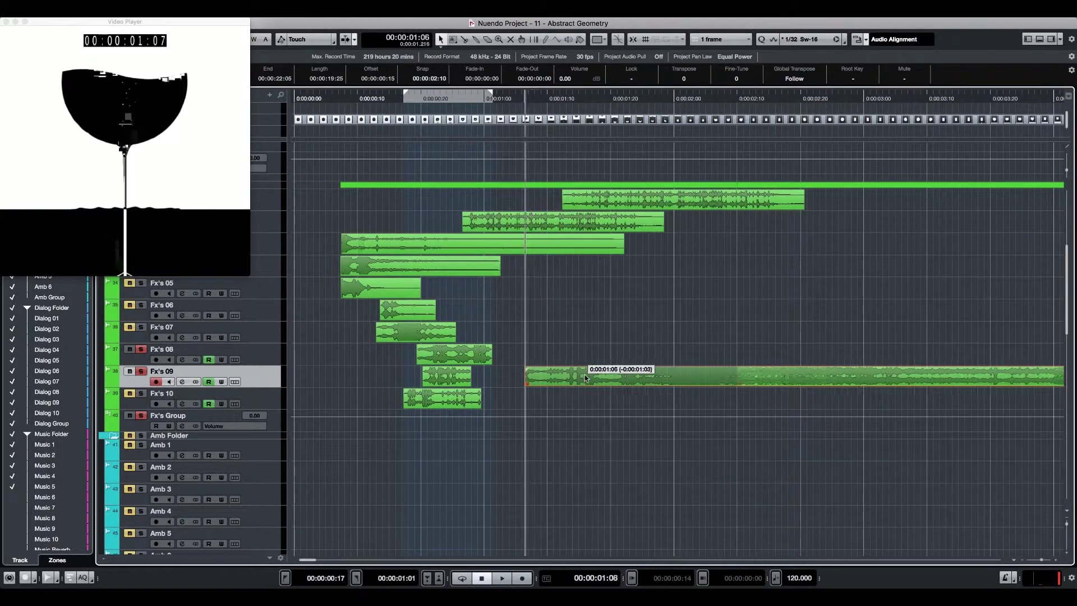
Start the long Fx's 09 clip at 00:00:01:06, with its opening piece on Fx's 08 at 00:00:01:08, and play them.
drag(588, 378, 600, 377)
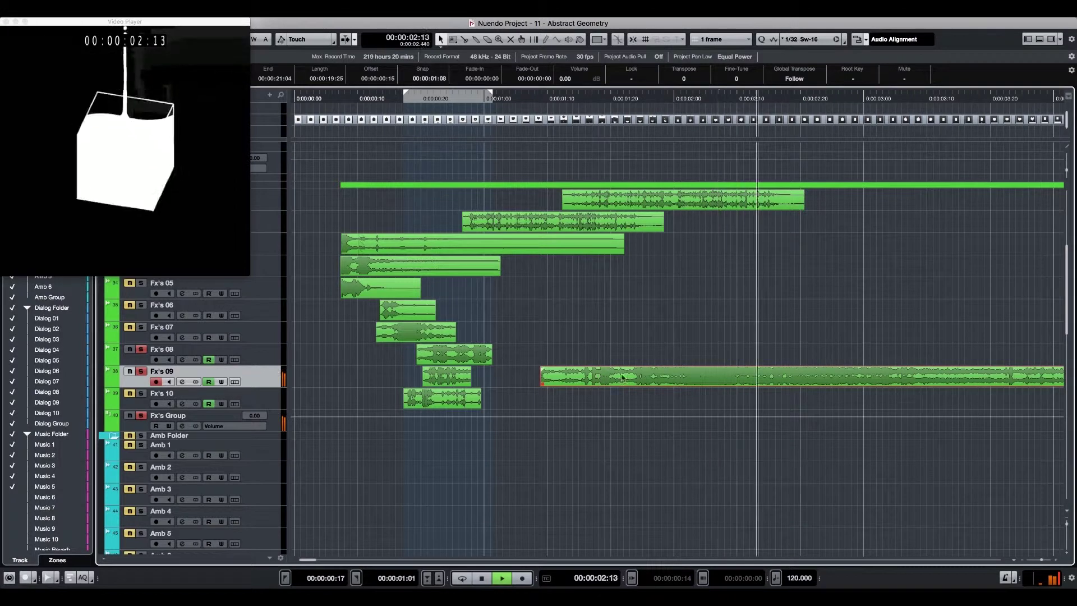
key(space)
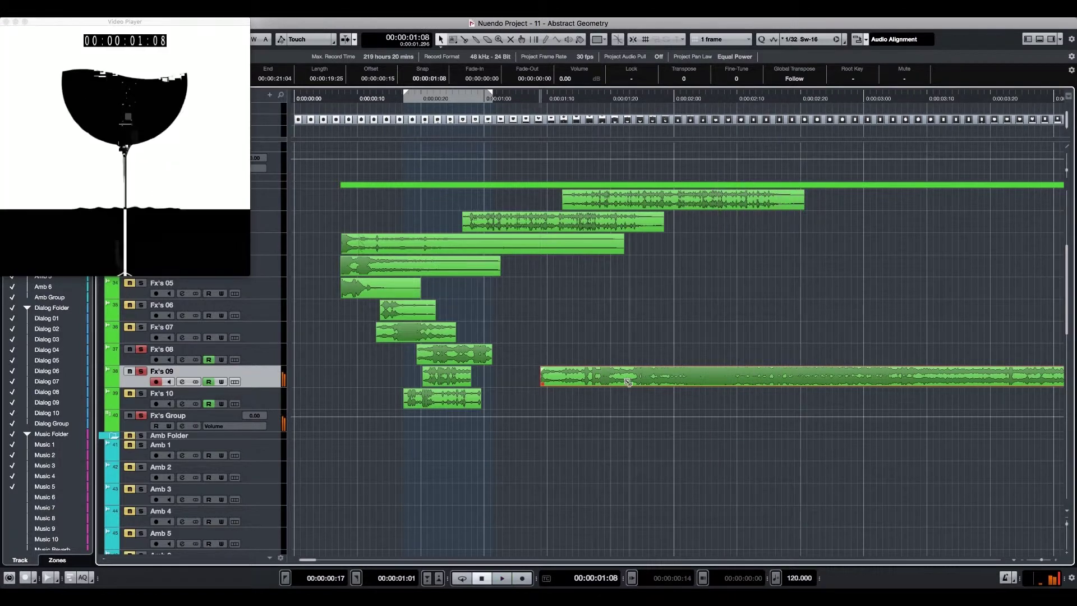
drag(607, 375, 595, 377)
key(space)
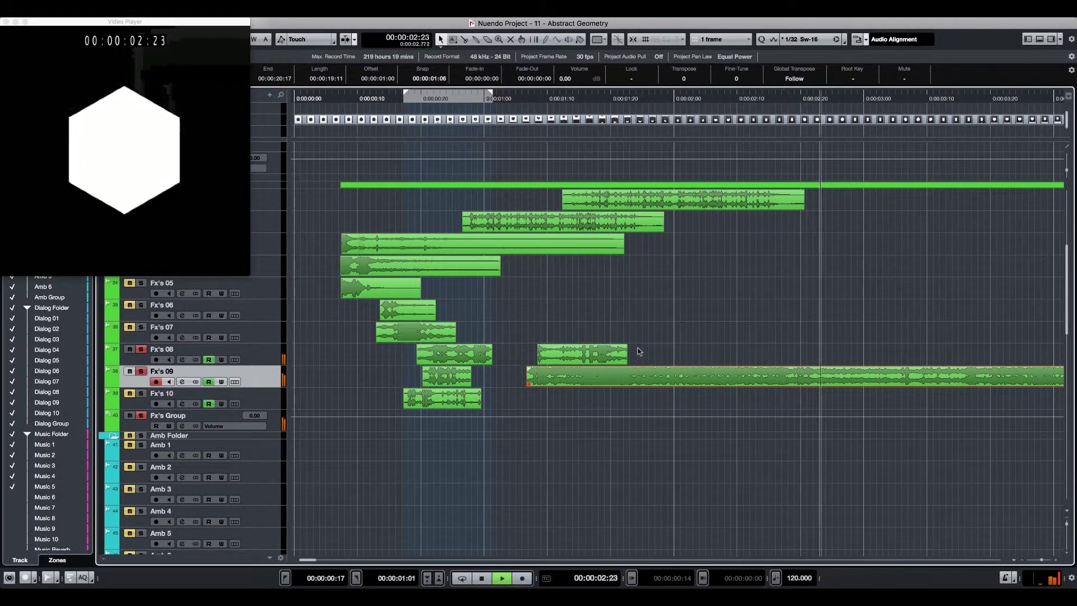
Replay the sequence from 00:00:01:06 and check the long Fx's 09 clip against the animation.
key(space)
scroll(801, 399, down, 5)
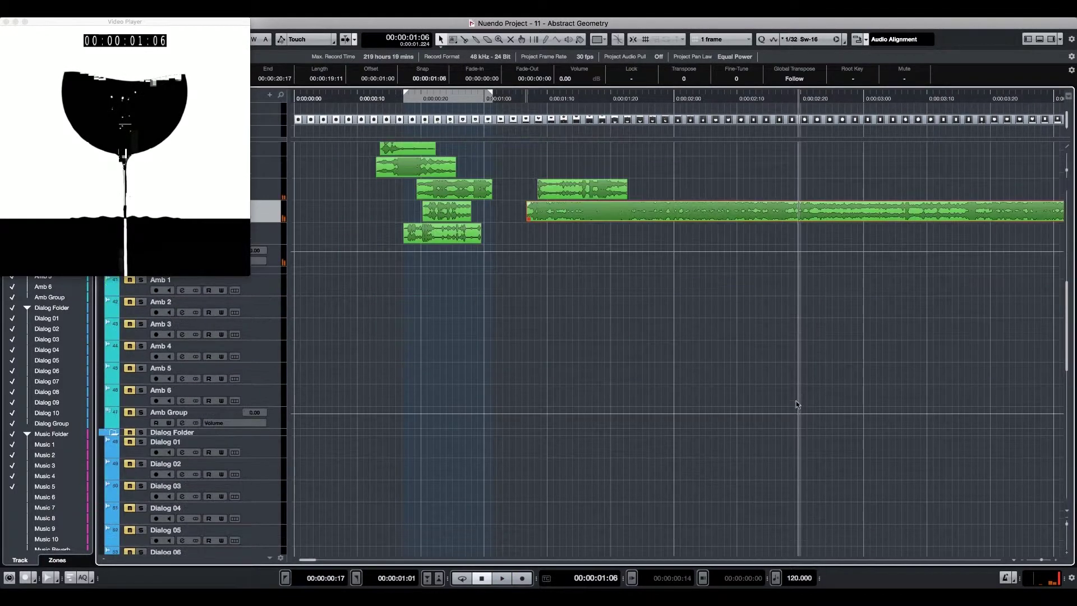
key(space)
key(g)
key(g)
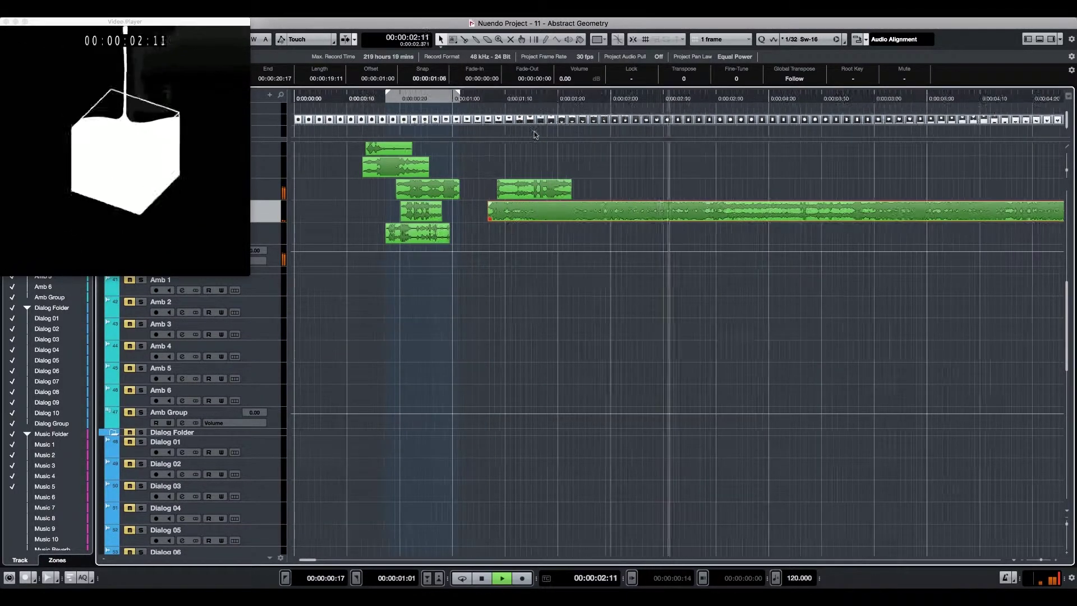
key(g)
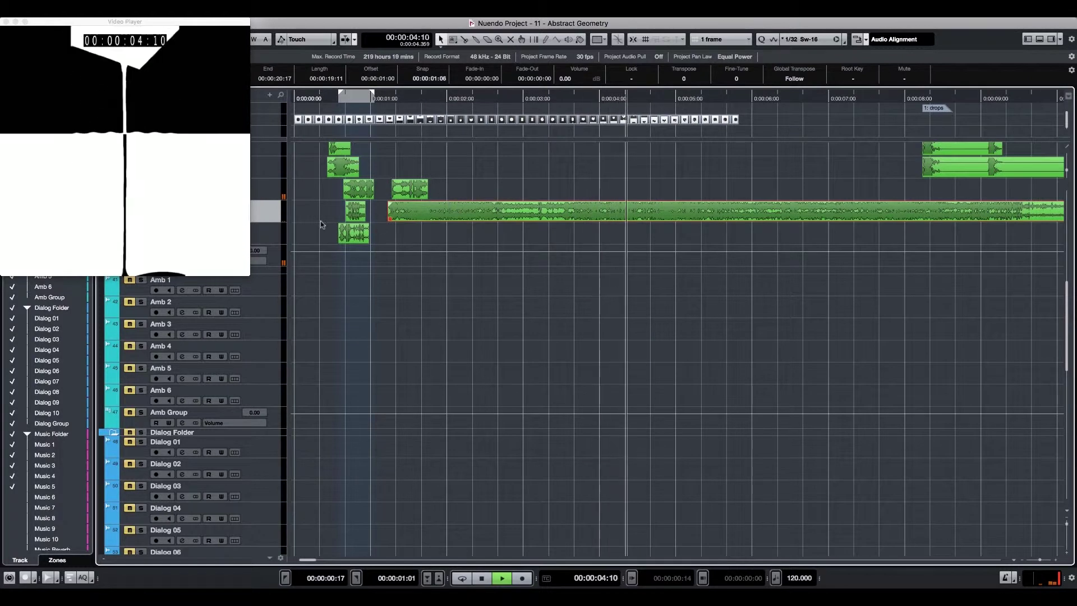
key(space)
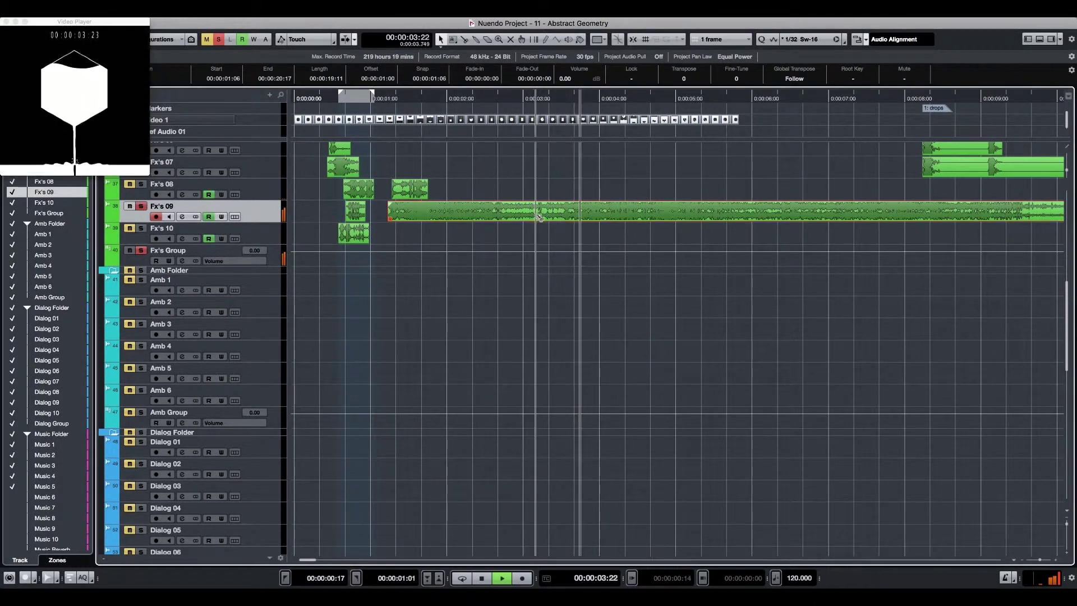
Cut the Fx's 09 clip at 00:00:03:12 and put a later section on Fx's 10 from about 00:00:02:04 to 00:00:04:11.
click(556, 214)
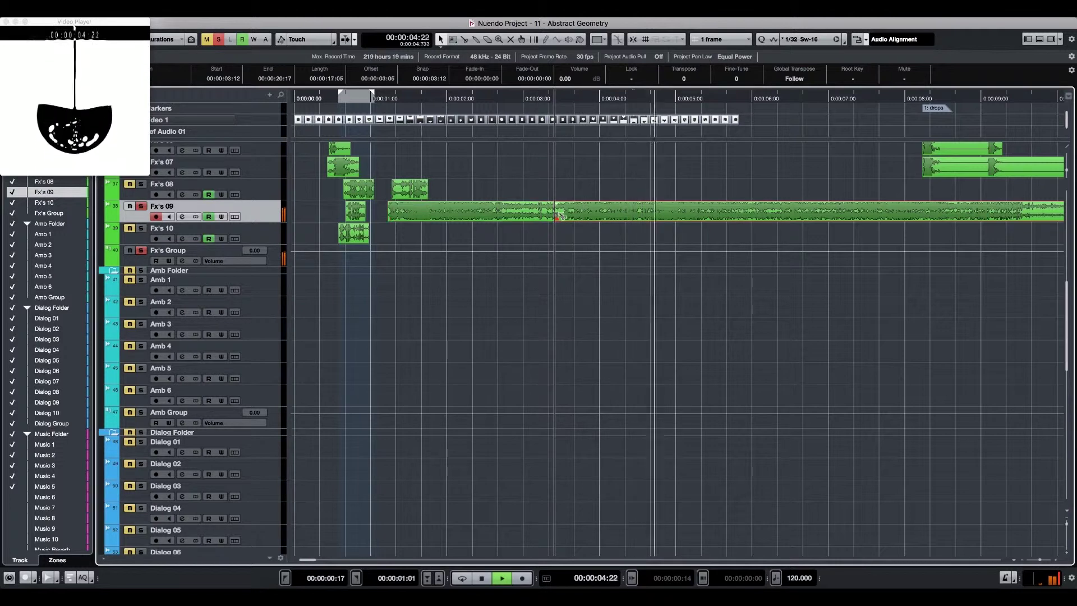
click(955, 101)
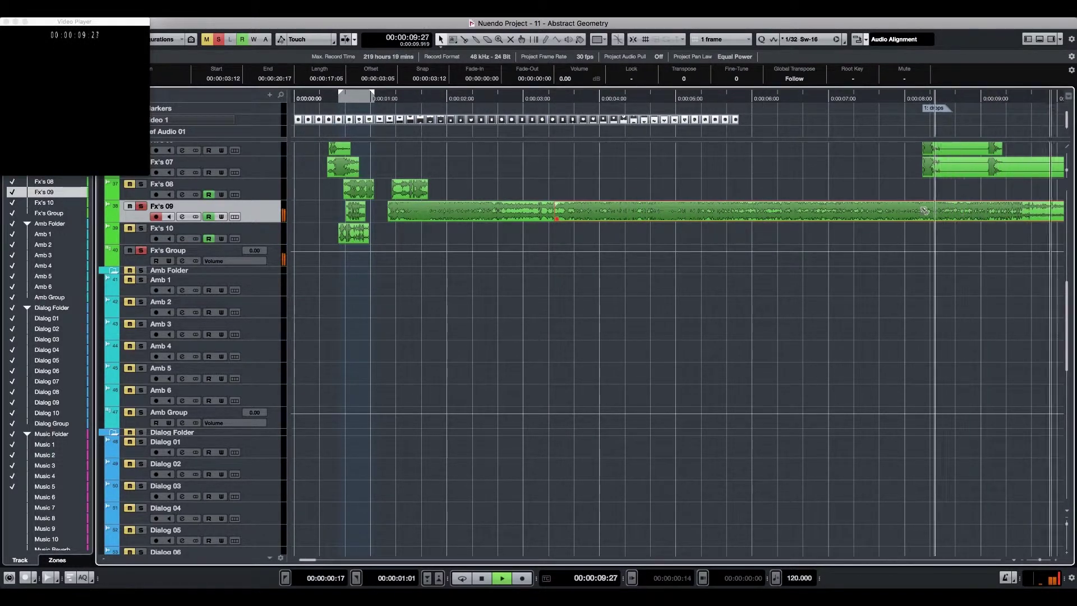
drag(822, 210, 520, 230)
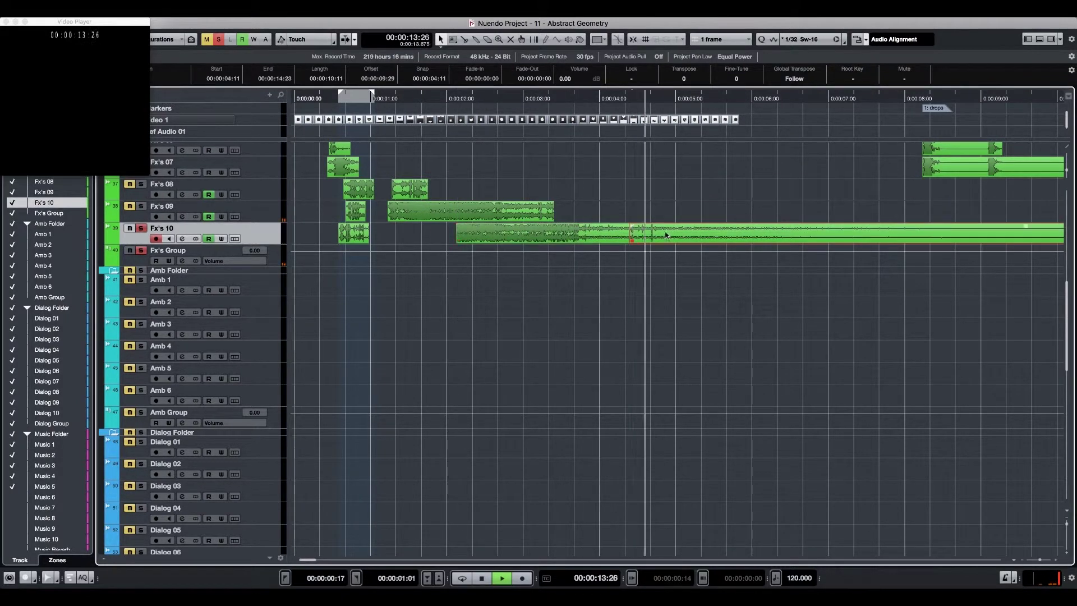
drag(886, 243, 887, 243)
key(Delete)
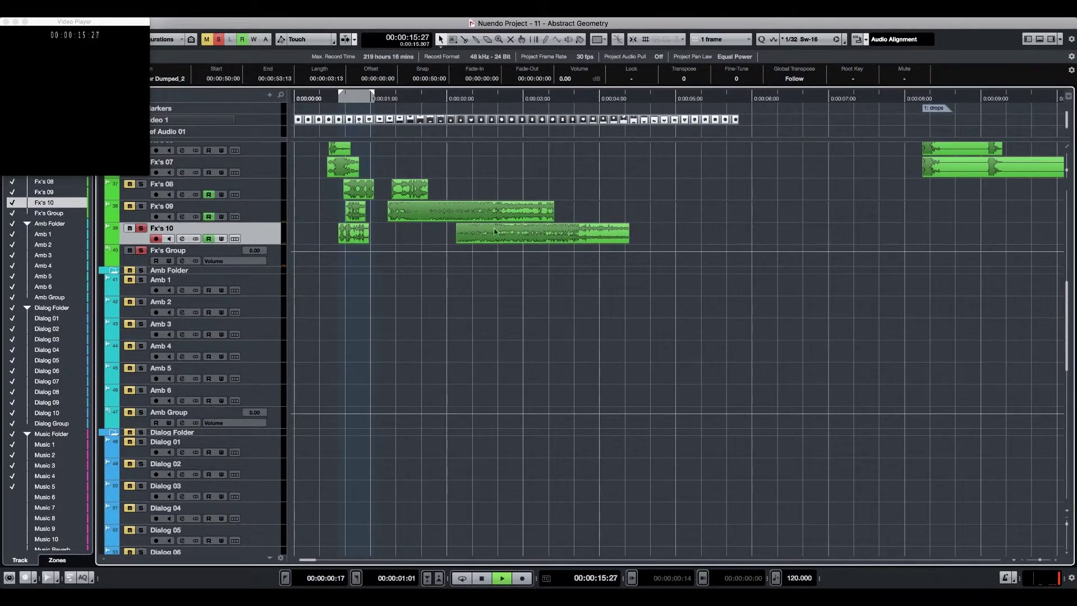
Play the Fx's 10 clip against the picture and move it to start at about 00:00:01:08.
click(384, 236)
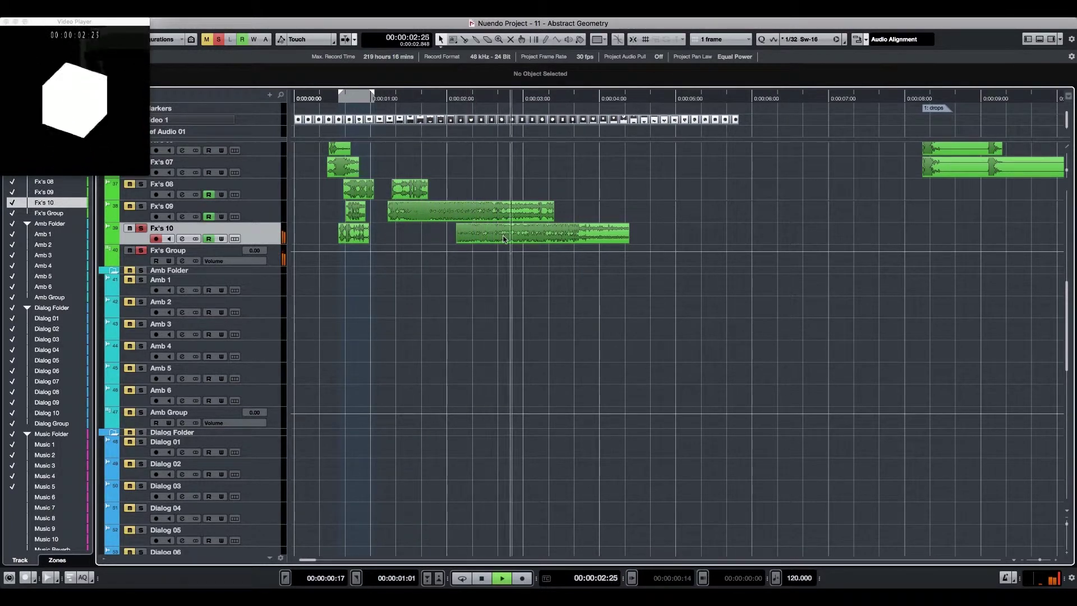
key(space)
drag(517, 238, 456, 234)
key(space)
Trim the Fx's 09 clip to end at 00:00:02:01 with a 19-frame fade-out, fade in the Fx's 10 clip, and play both.
click(450, 210)
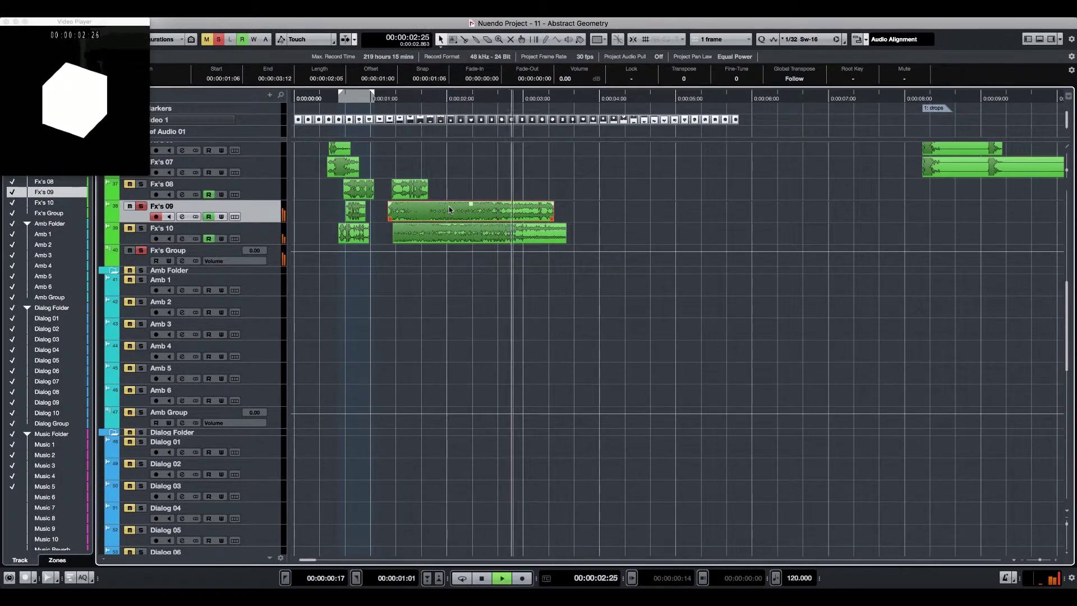
alt+click(431, 216)
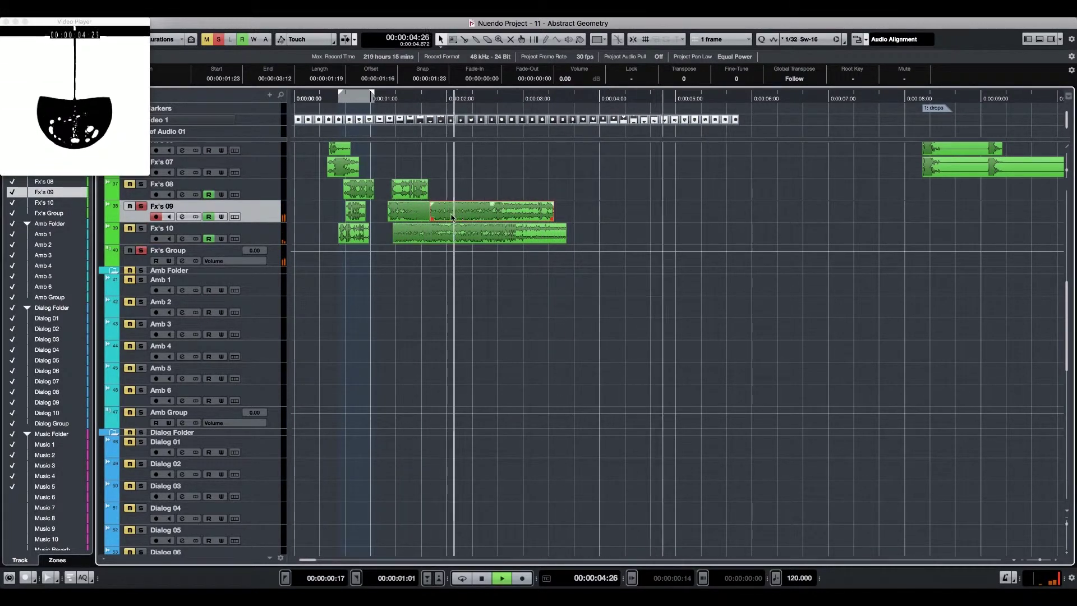
key(Delete)
drag(395, 226, 449, 203)
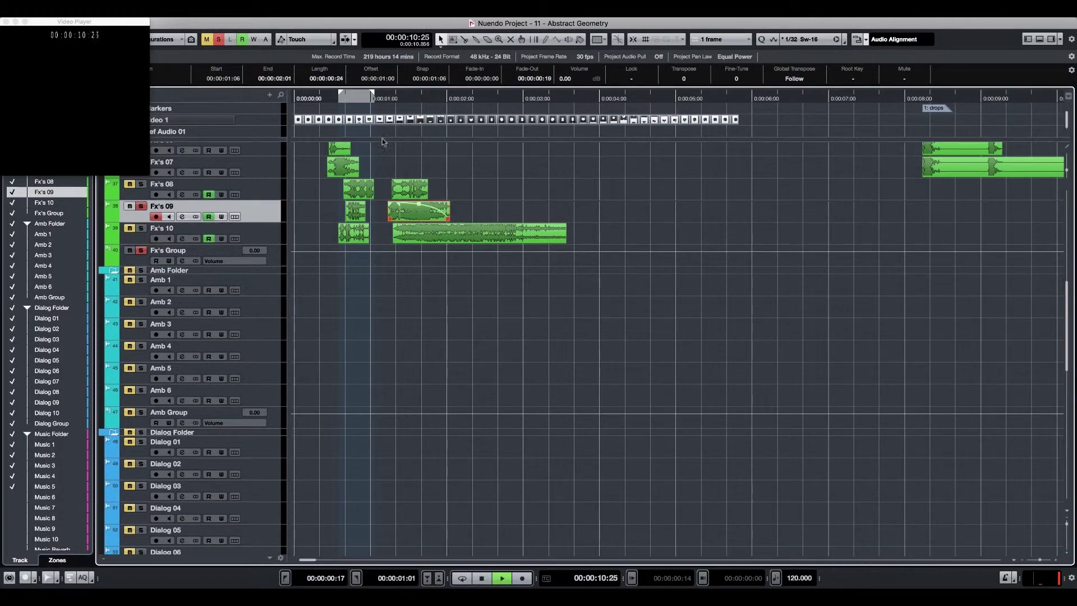
key(space)
click(131, 230)
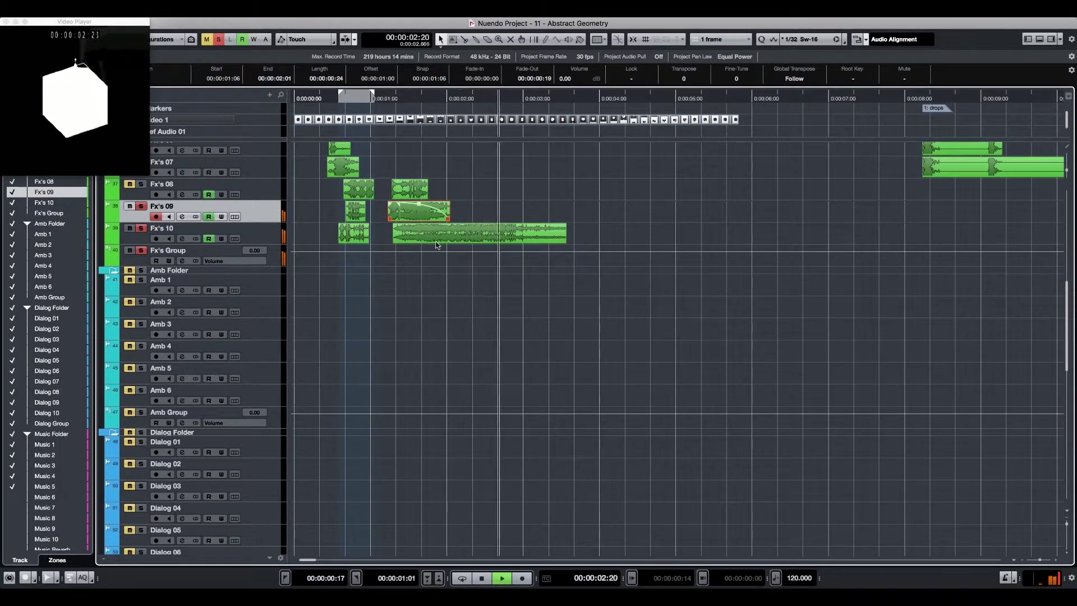
Cut the Fx's 10 clip's end to about 00:00:02:25, place a tail piece on Fx's 09 at about 00:00:02:08, and play.
drag(566, 240, 525, 241)
key(super+z)
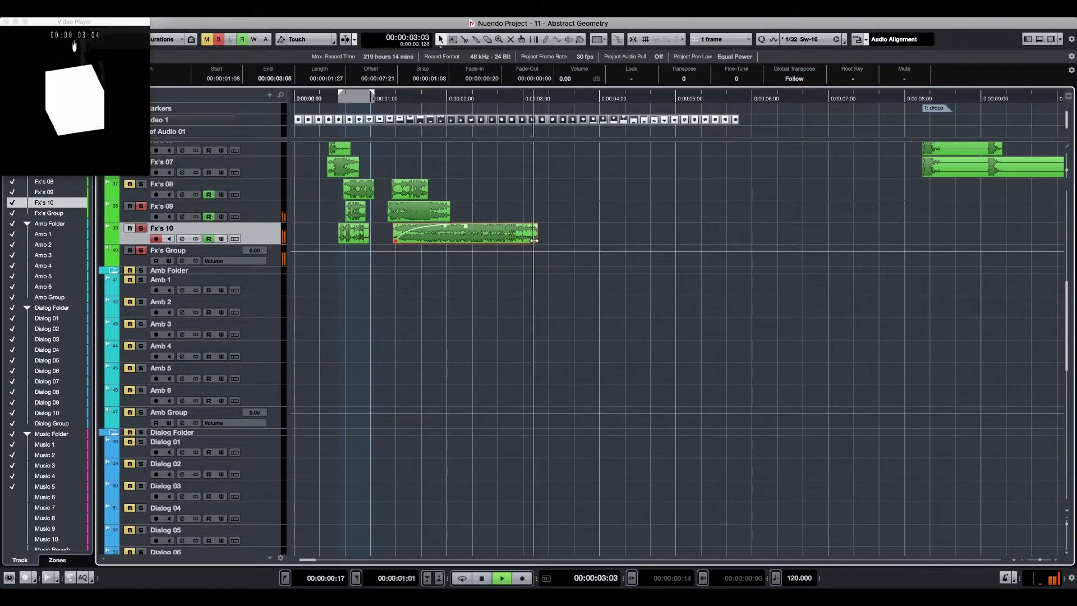
alt+click(515, 239)
mouse_move(518, 236)
mouse_down()
mouse_move(496, 213)
mouse_move(469, 212)
mouse_move(512, 206)
mouse_move(508, 229)
mouse_up()
click(376, 212)
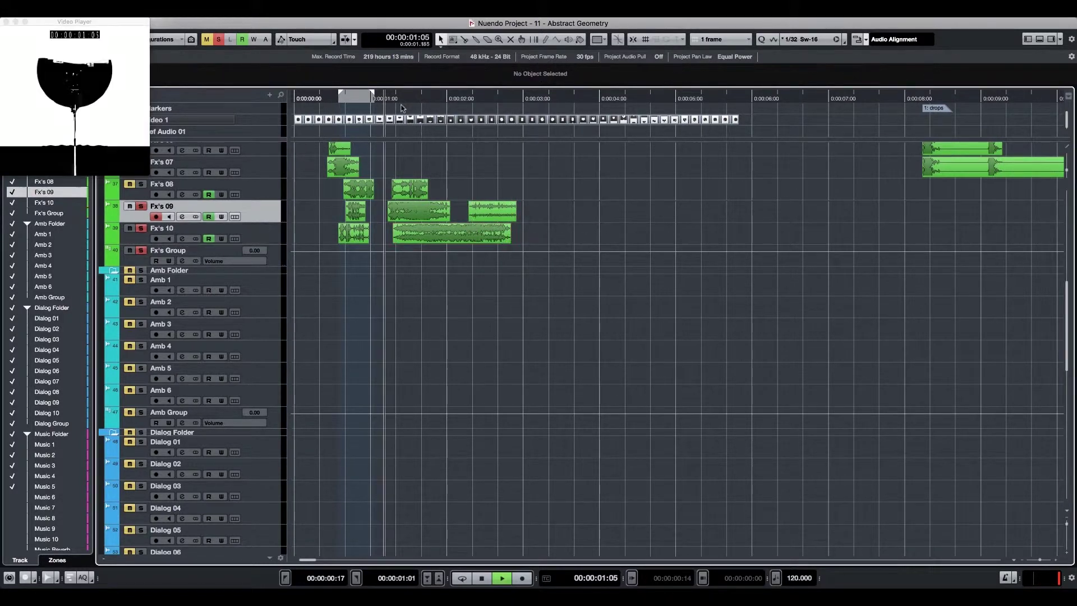
key(space)
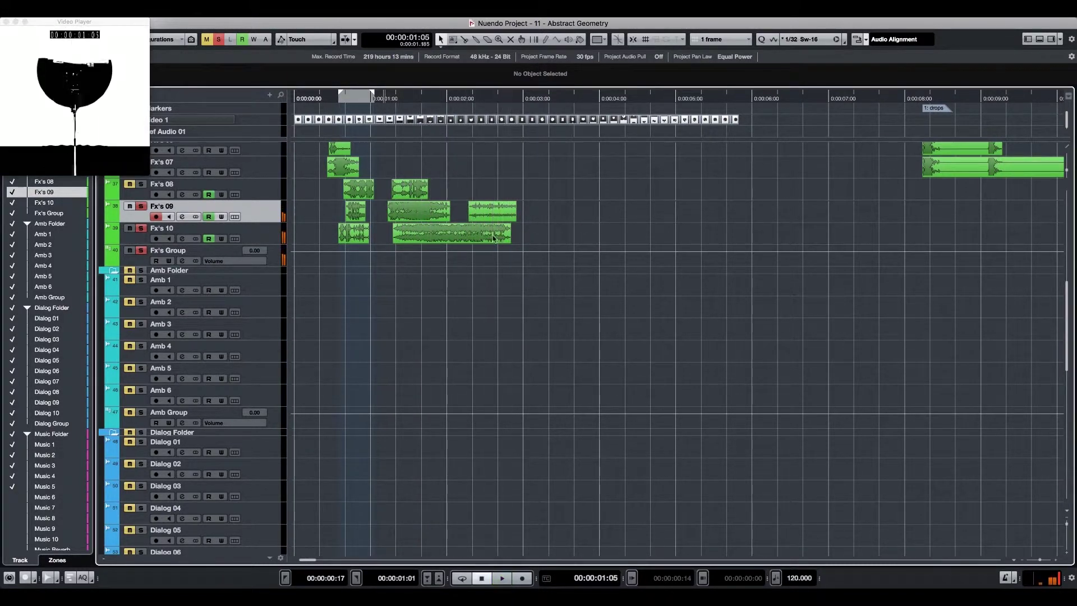
Copy a short piece of the Fx's 10 clip to Fx's 08 at 00:00:03:02, ending at 00:00:03:10, with a full-length fade-out.
drag(497, 238, 511, 198)
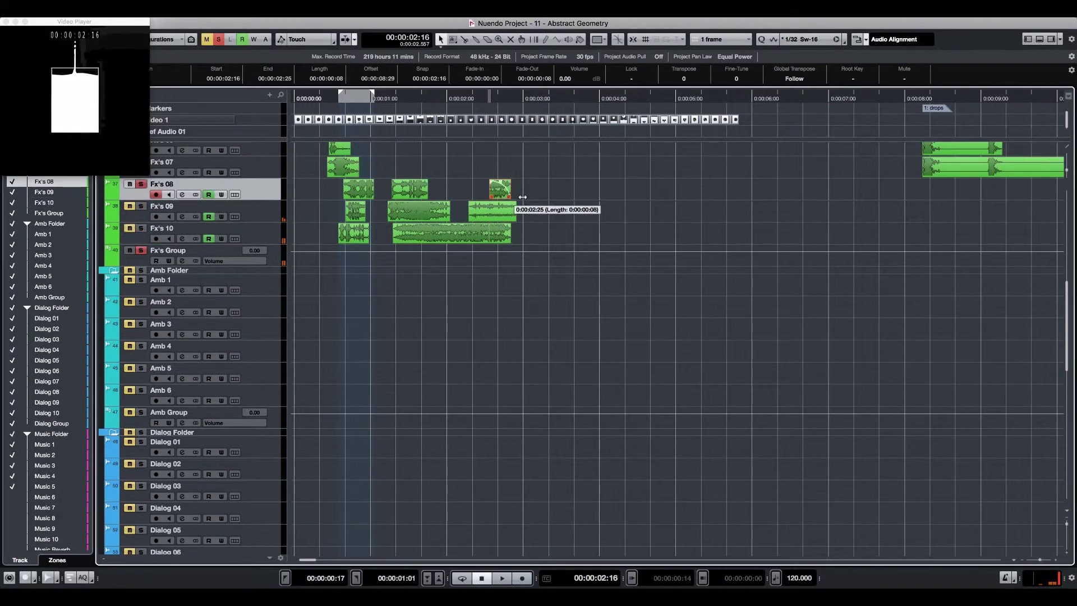
click(469, 184)
key(space)
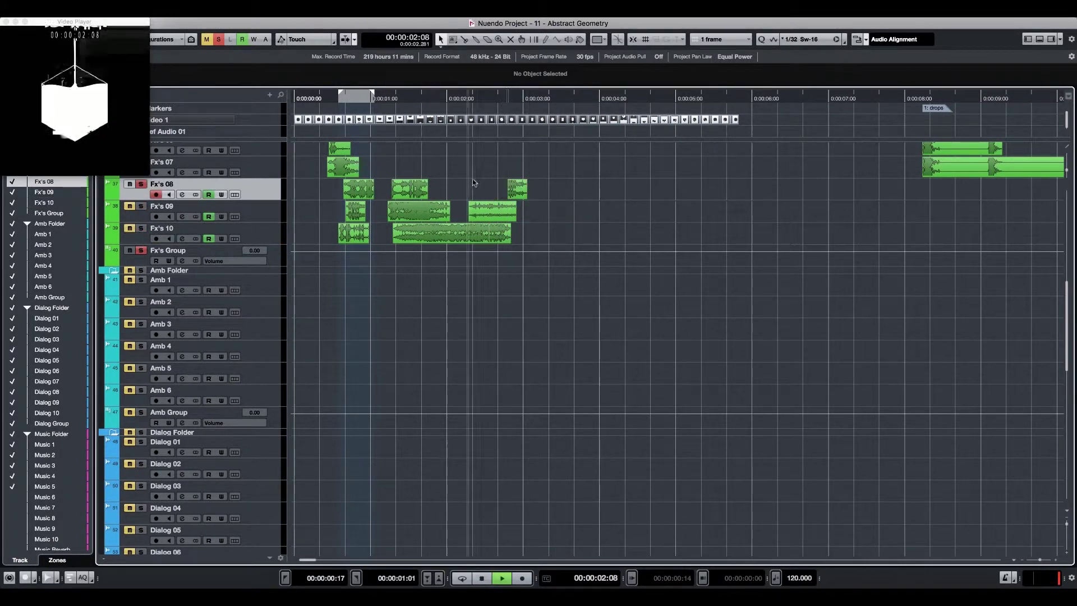
click(518, 193)
key(space)
drag(539, 195, 542, 195)
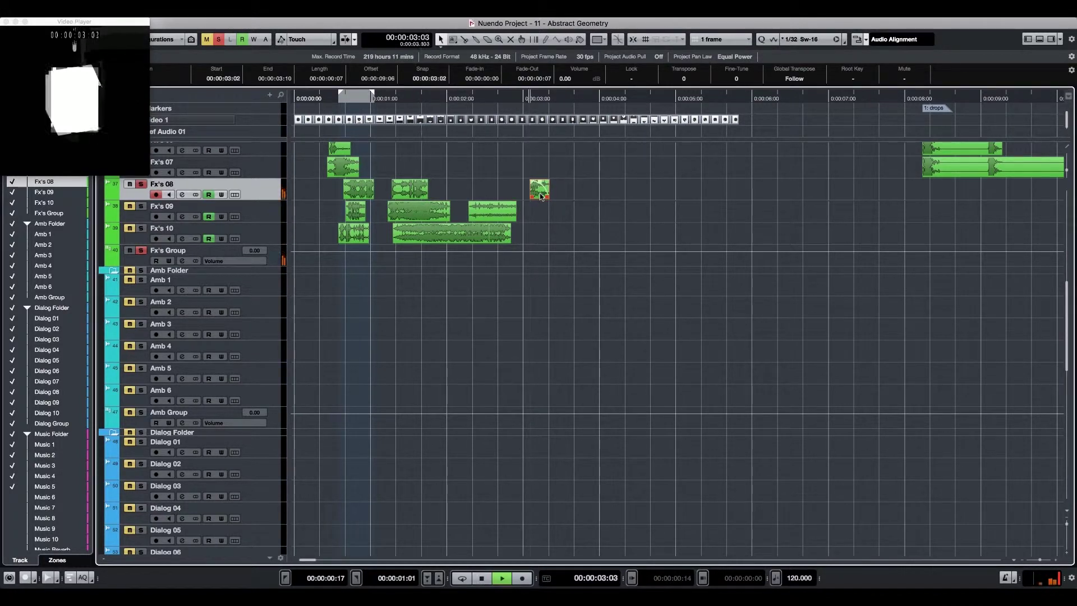
Turn off all track solos while playing the sequence from the project start.
key(Home)
key(space)
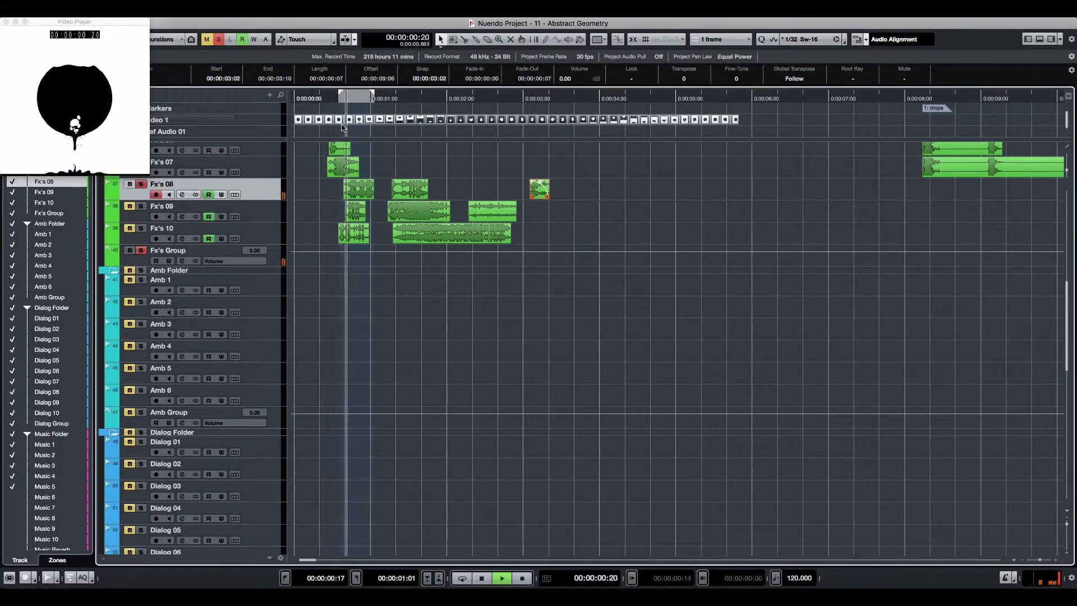
key(s)
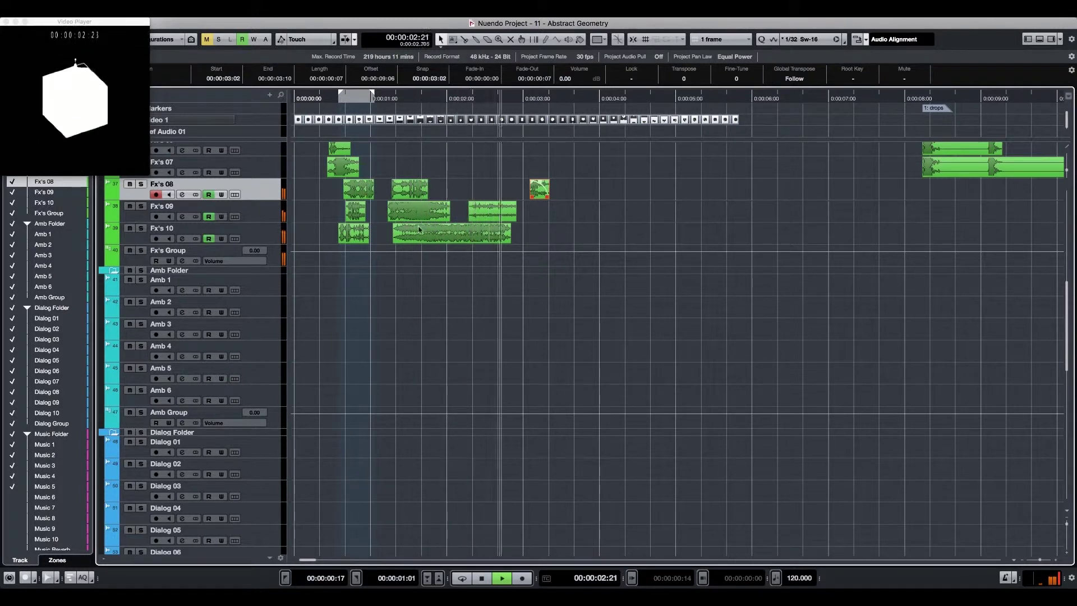
Replay the full mix from the start and set the volume of the Fx's 08 clip at 00:00:01:08 to 3.00 dB.
key(space)
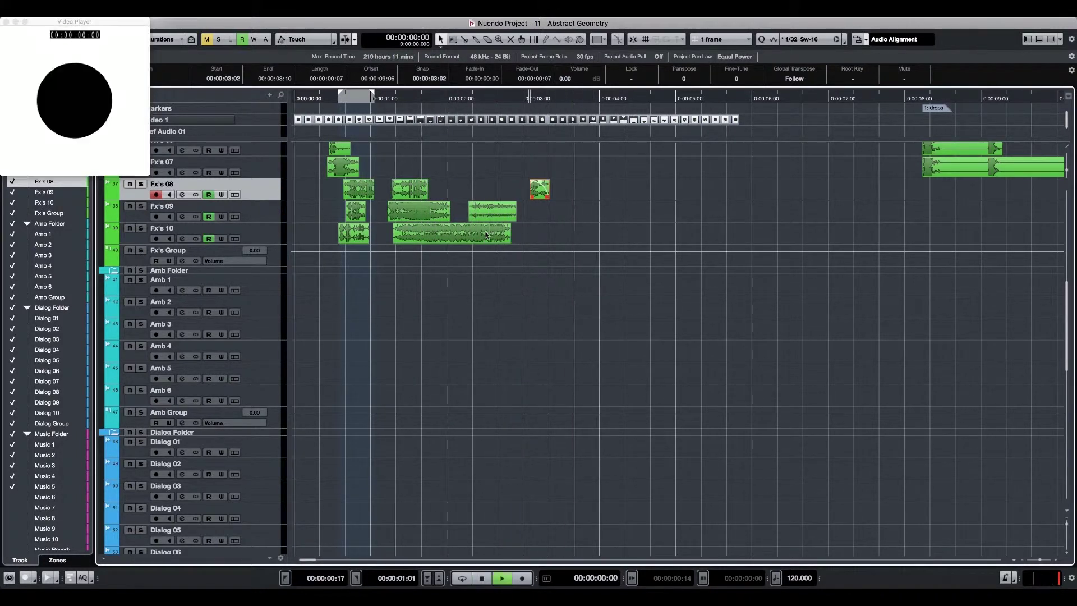
key(space)
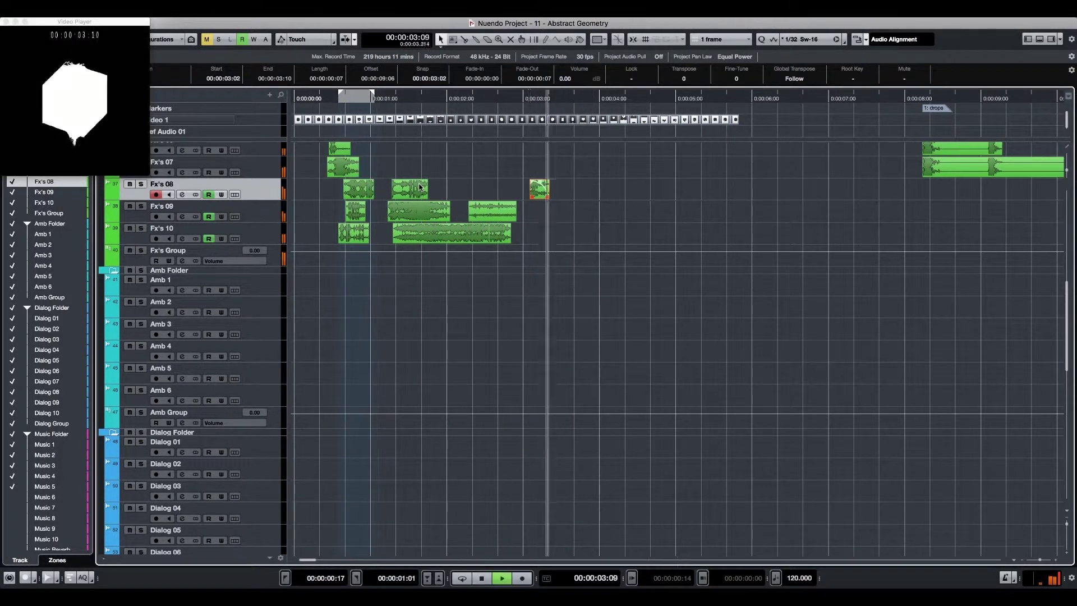
key(space)
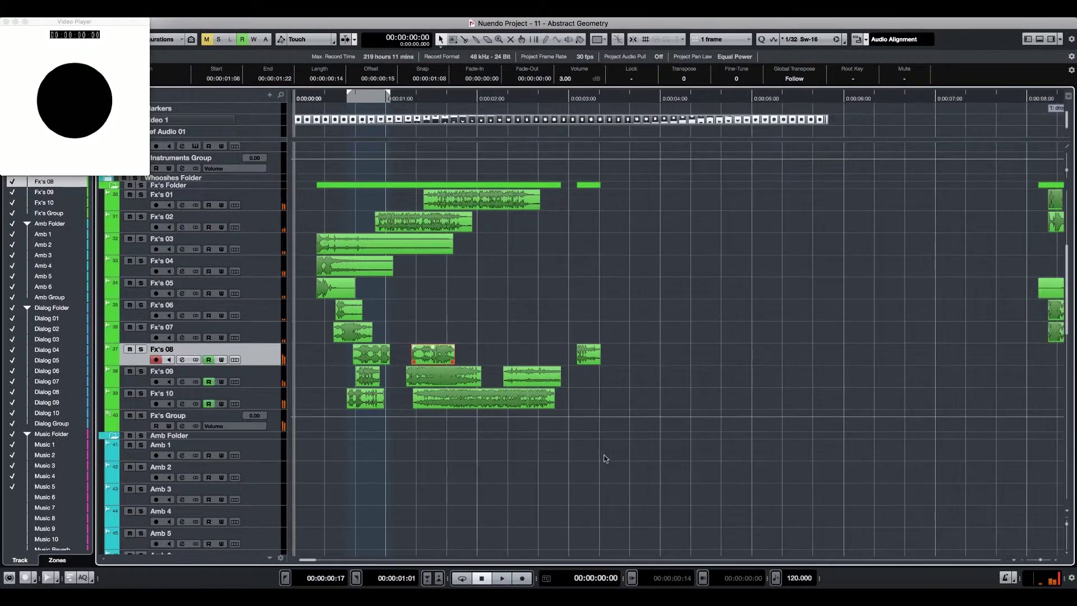
Locate the splash clip on Fx's 01 at 00:00:15:03 under the water impact marker and play it.
key(g)
key(g)
key(g)
key(g)
key(g)
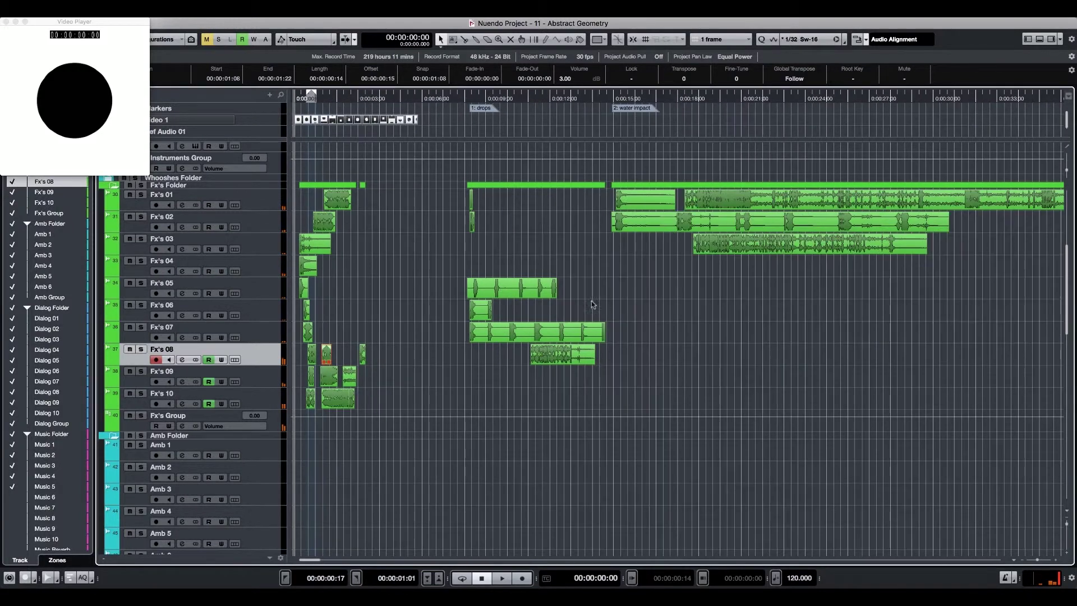
click(708, 206)
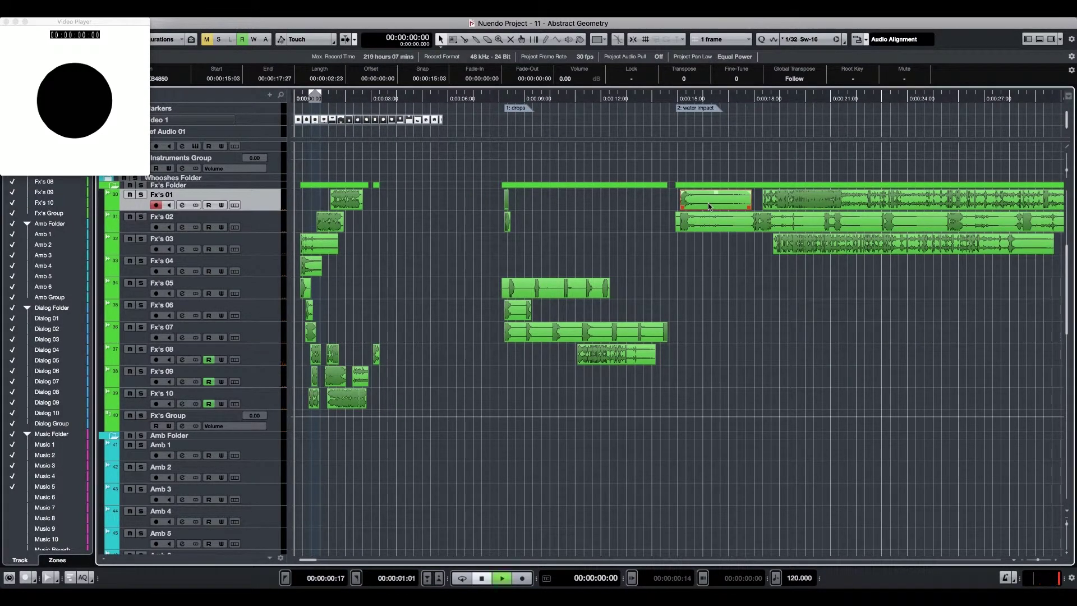
key(l)
key(space)
key(space)
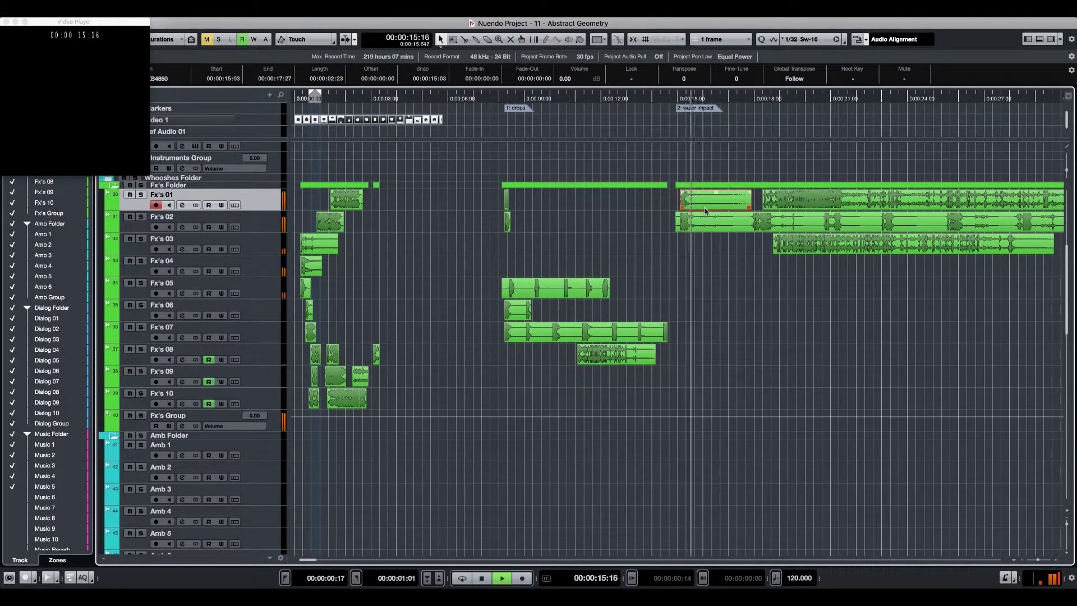
Place the water impact splash clip on Fx's 07 at 00:00:01:05 and play it soloed against the picture.
key(s)
drag(705, 209, 370, 321)
key(h)
key(h)
key(h)
key(h)
key(h)
drag(698, 315, 612, 337)
key(space)
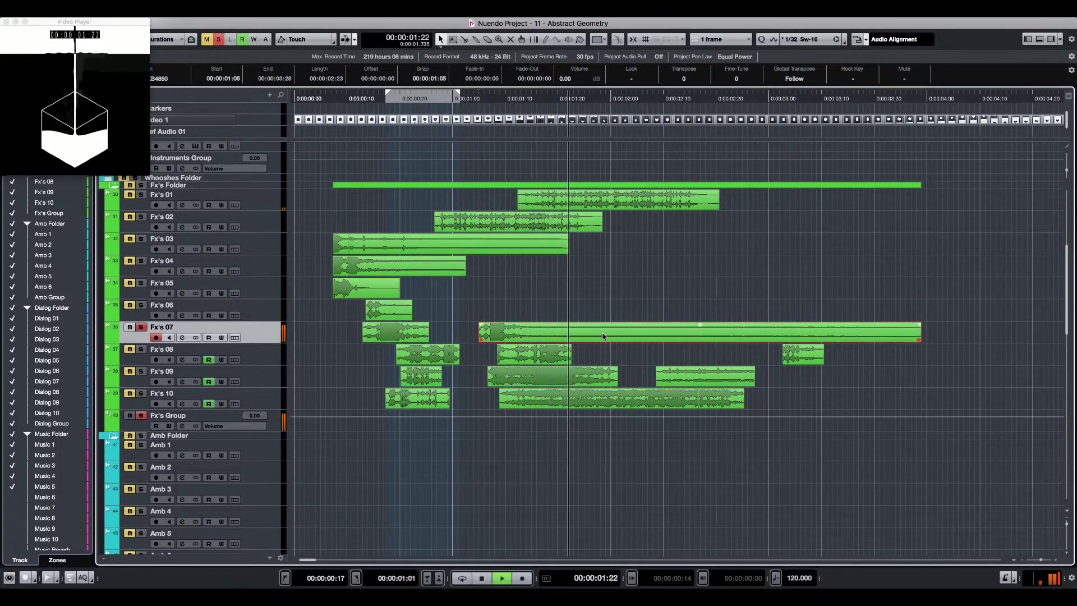
Turn off the solo and try the Fx's 07 splash clip at 00:00:01:08 and about 00:00:00:29 in the mix.
key(s)
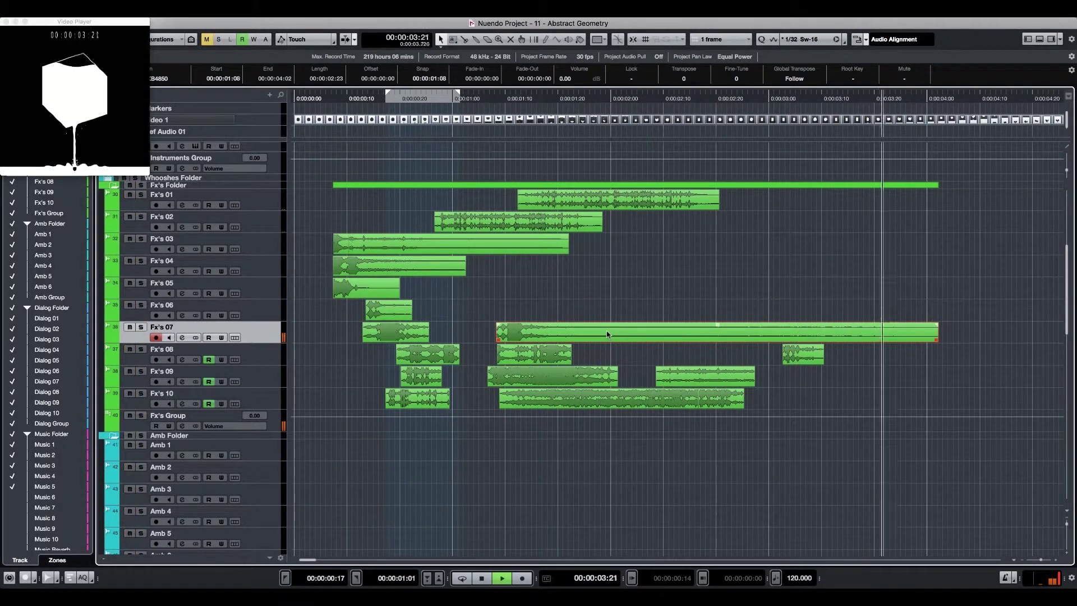
key(space)
key(space)
click(331, 356)
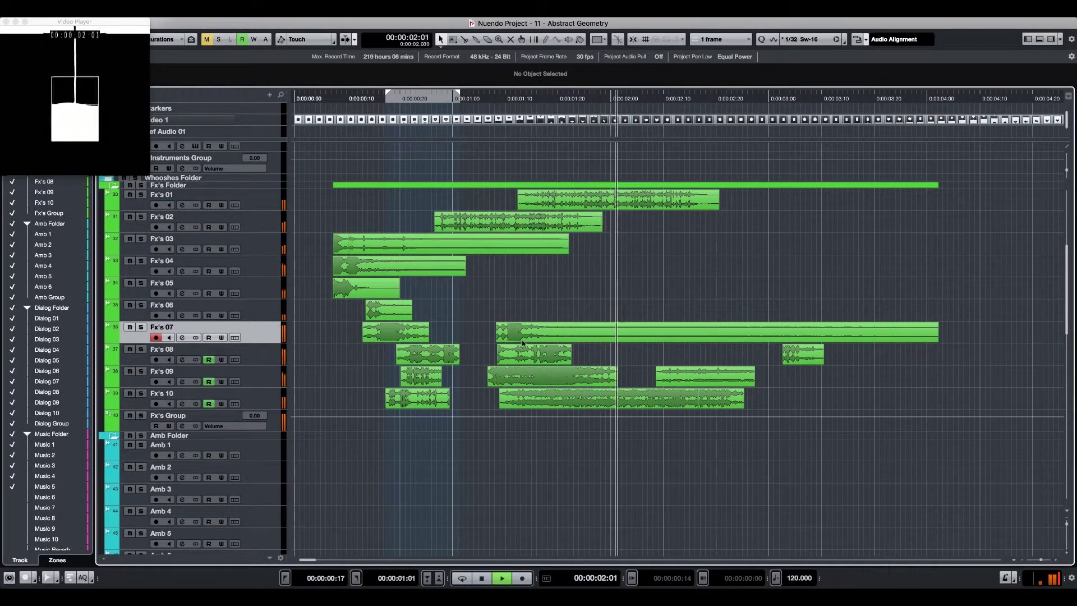
drag(505, 333, 456, 333)
click(343, 358)
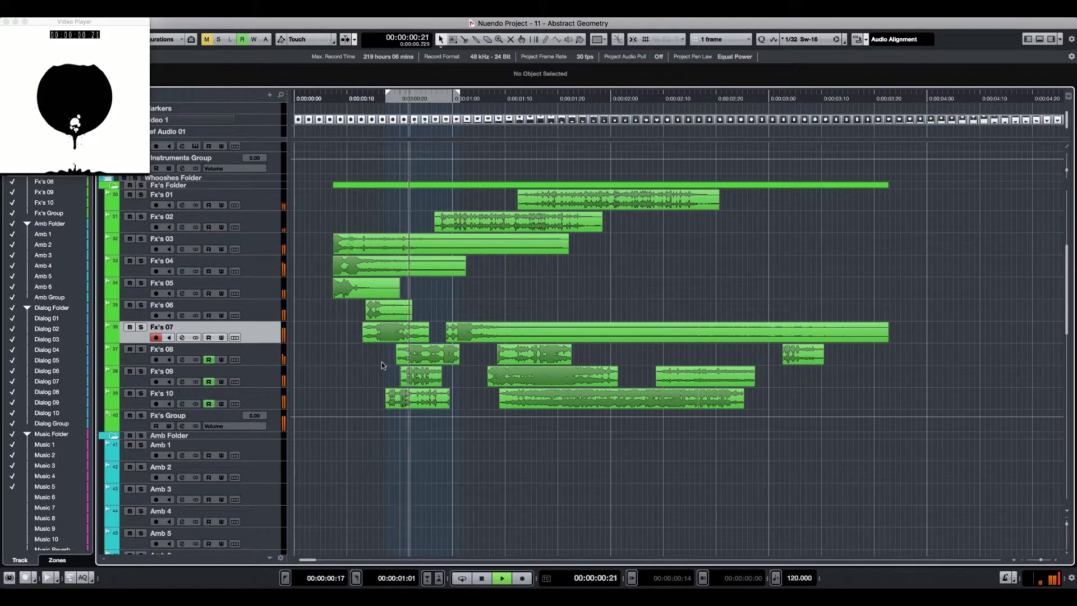
Trim three frames off the Fx's 07 splash clip's start, add a two-frame fade-in, and place it at 00:00:01:07.
click(456, 339)
drag(456, 339, 510, 337)
key(space)
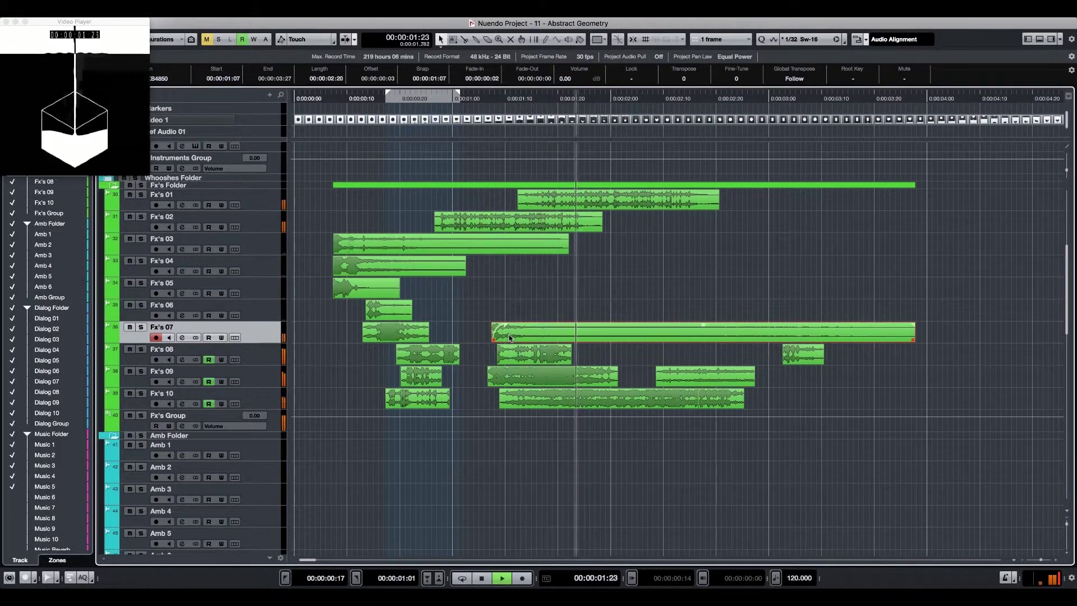
click(307, 392)
Cut the Fx's 07 splash clip's end to 00:00:01:24 and set its volume to 8.00 dB while replaying the mix.
click(587, 333)
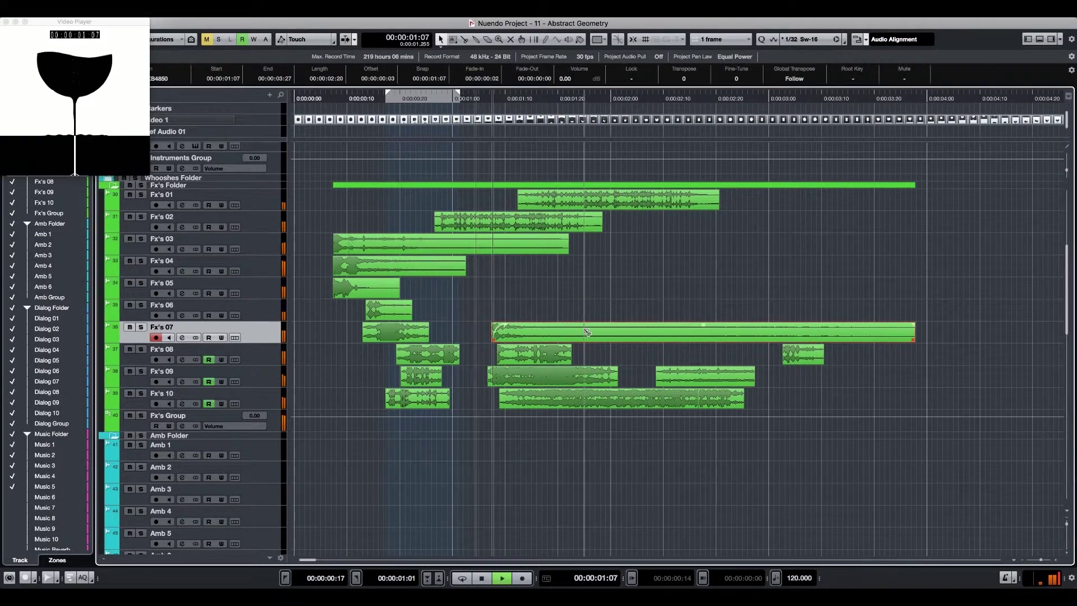
alt+click(587, 332)
click(609, 336)
key(Delete)
key(space)
scroll(580, 83, up, 5)
scroll(581, 83, up, 2)
key(space)
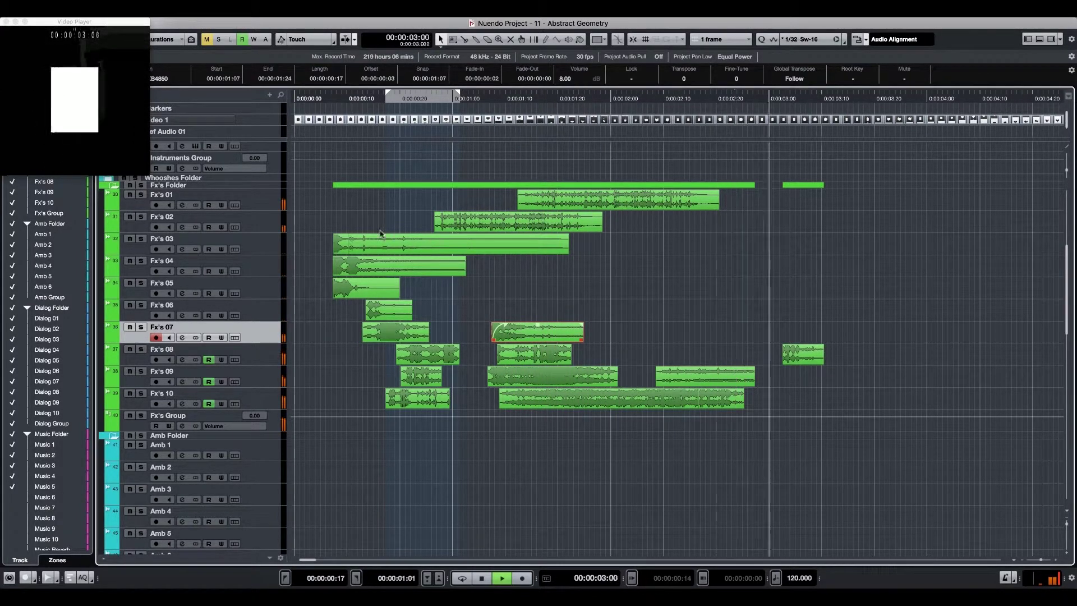
Try a copy of the short splash clip on Fx's 01 at 00:00:00:16 and 00:00:00:21 against playback.
drag(517, 335, 422, 201)
key(space)
key(space)
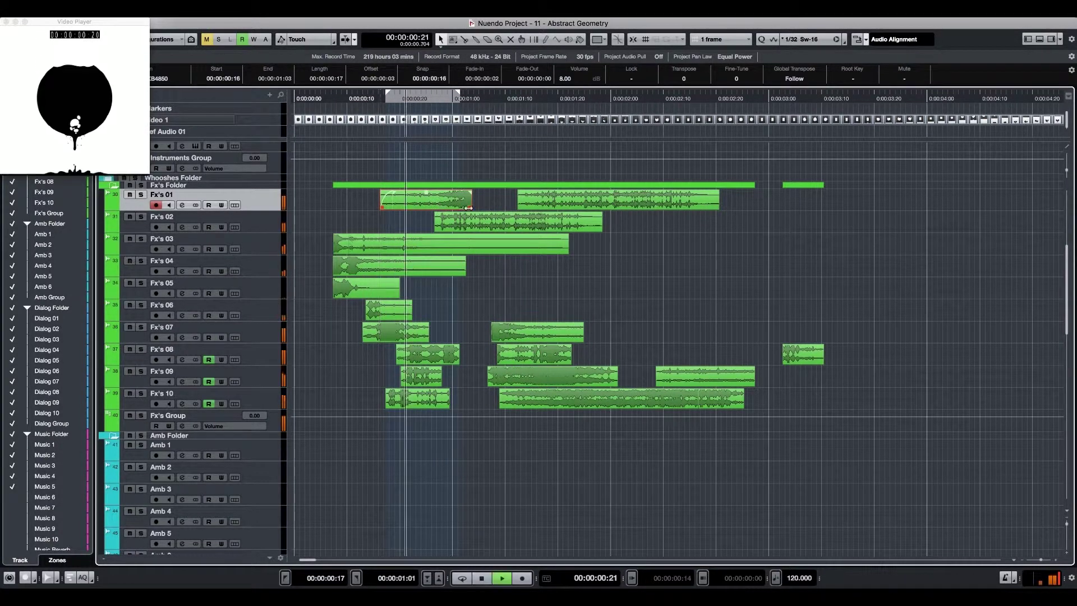
key(space)
drag(470, 208, 451, 207)
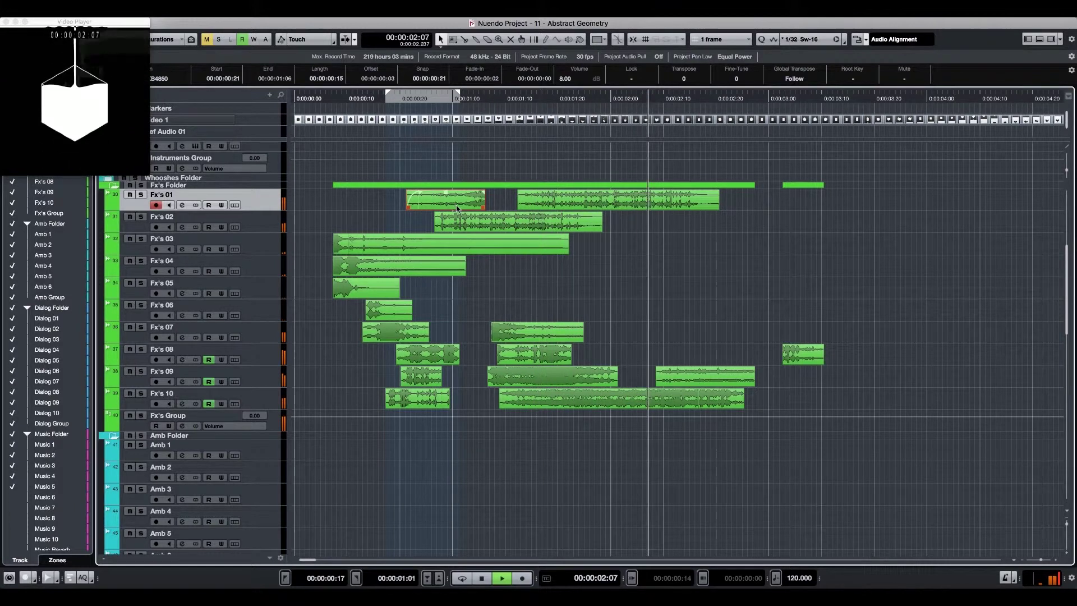
key(space)
drag(450, 206, 464, 210)
key(space)
key(Delete)
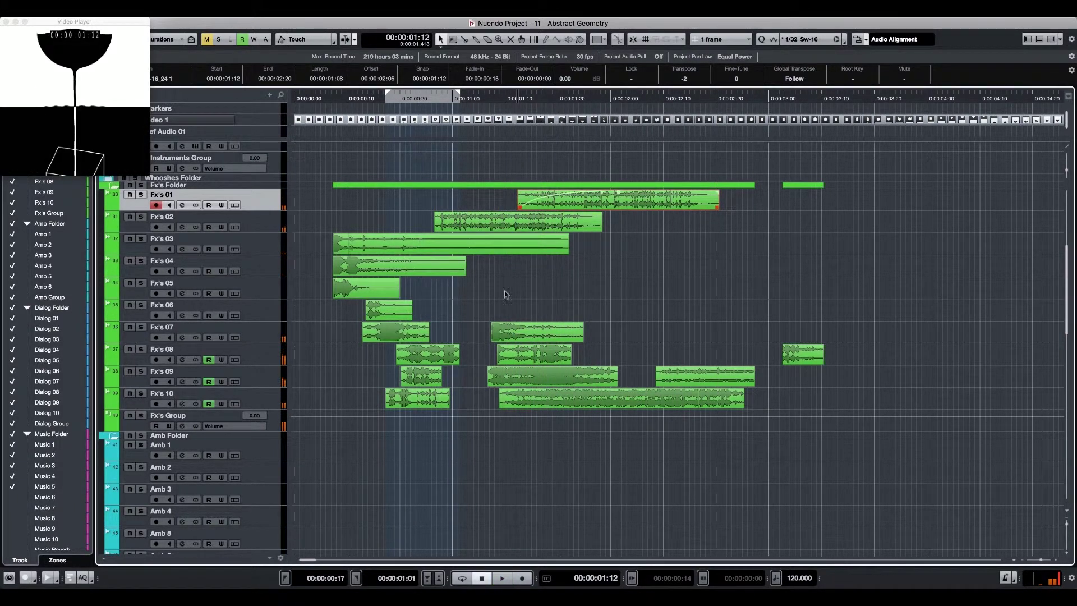
Replay the full mix and set the locator range from 00:00:00:28 to 00:00:01:06.
key(g)
key(space)
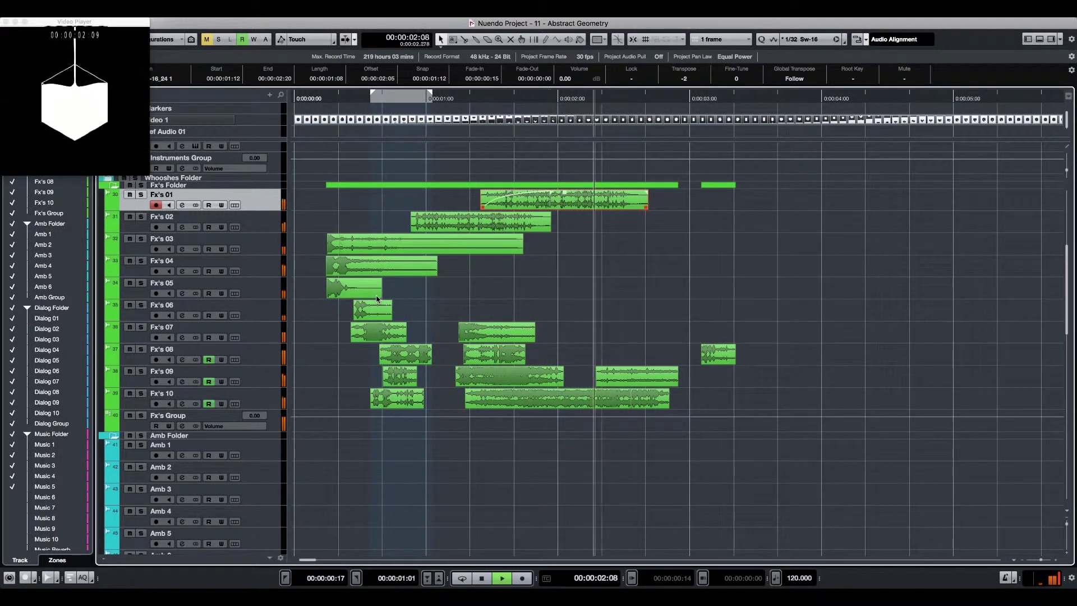
key(space)
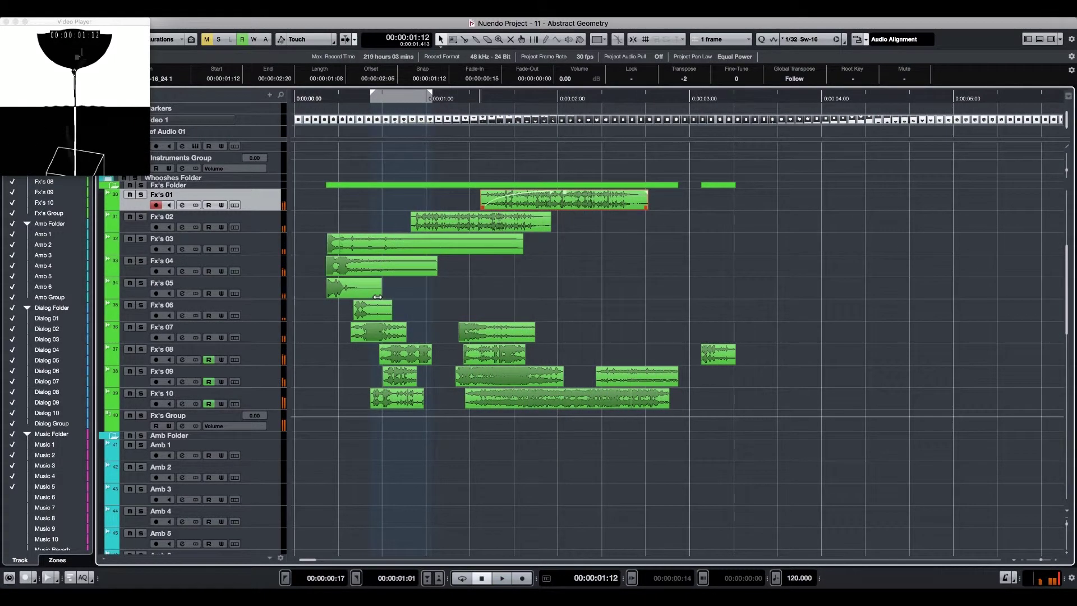
click(343, 98)
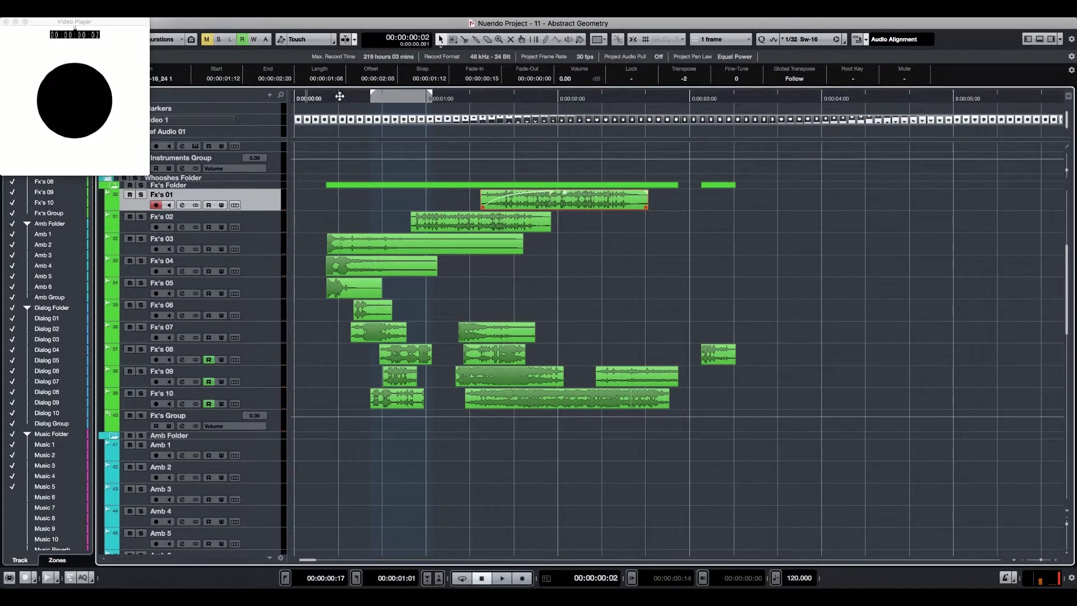
click(418, 308)
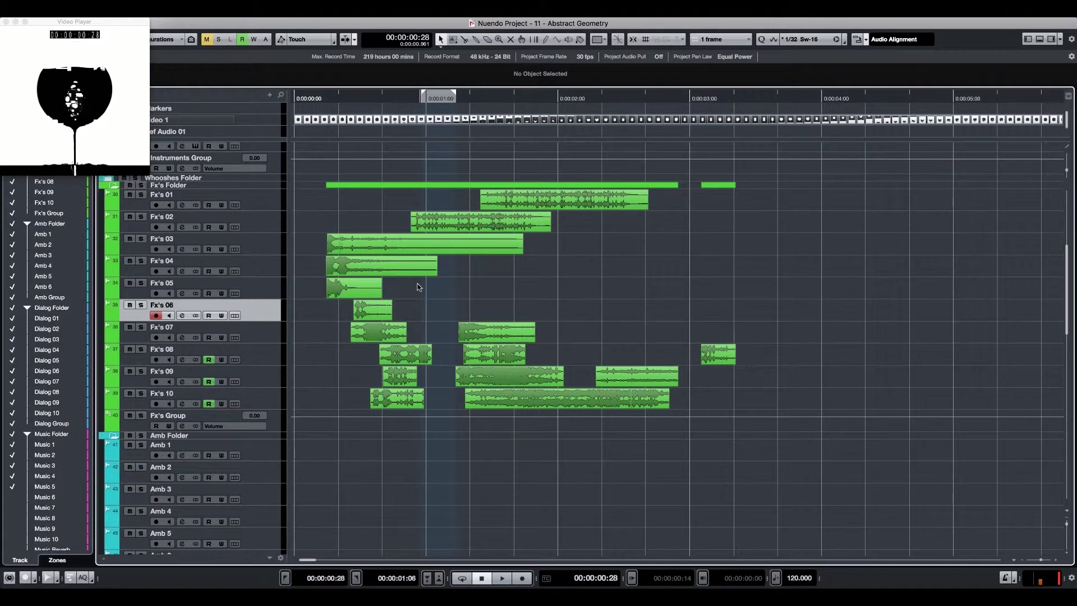
Set the locators to 00:00:00:27 and 00:00:01:07 and audition the TankBubblesLong_SFXB4866 clip soloed on Fx's 06 at 00:00:02:28.
click(454, 316)
drag(447, 307, 414, 307)
right_click(415, 308)
click(417, 306)
key(g)
key(g)
key(g)
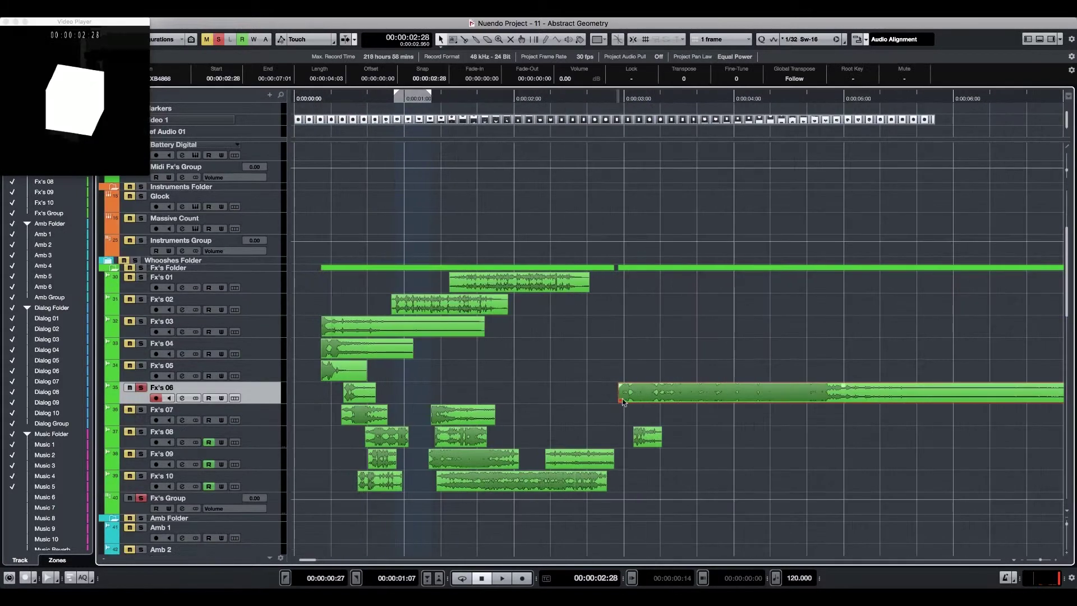
Move the bubbles clip to Fx's 05 at 00:00:00:24 with an 11-frame fade-in and cut its end to 00:00:01:26.
key(h)
drag(721, 398, 408, 371)
key(space)
key(space)
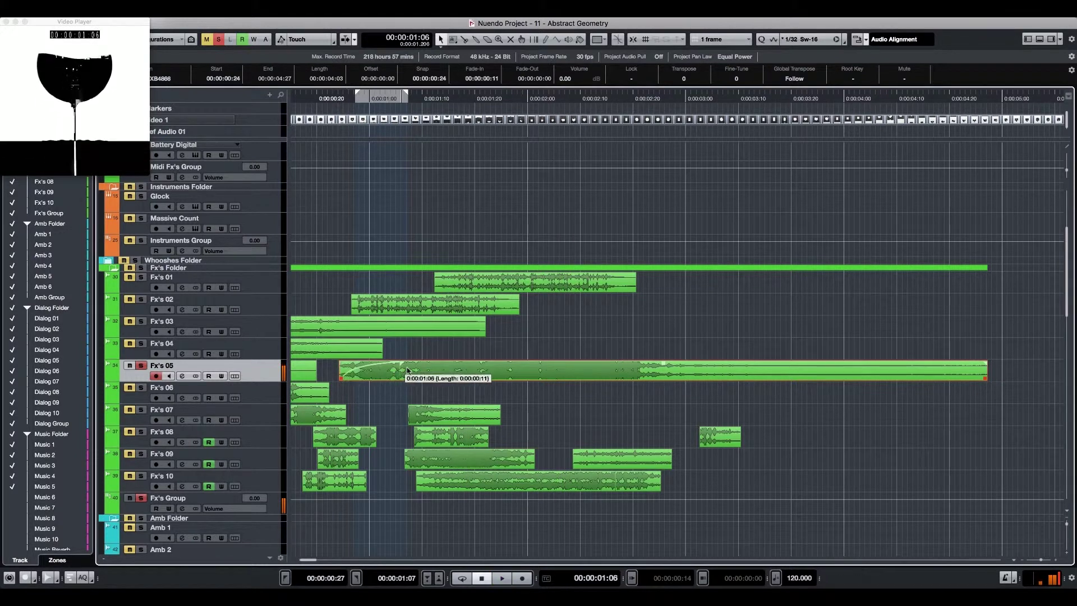
key(Delete)
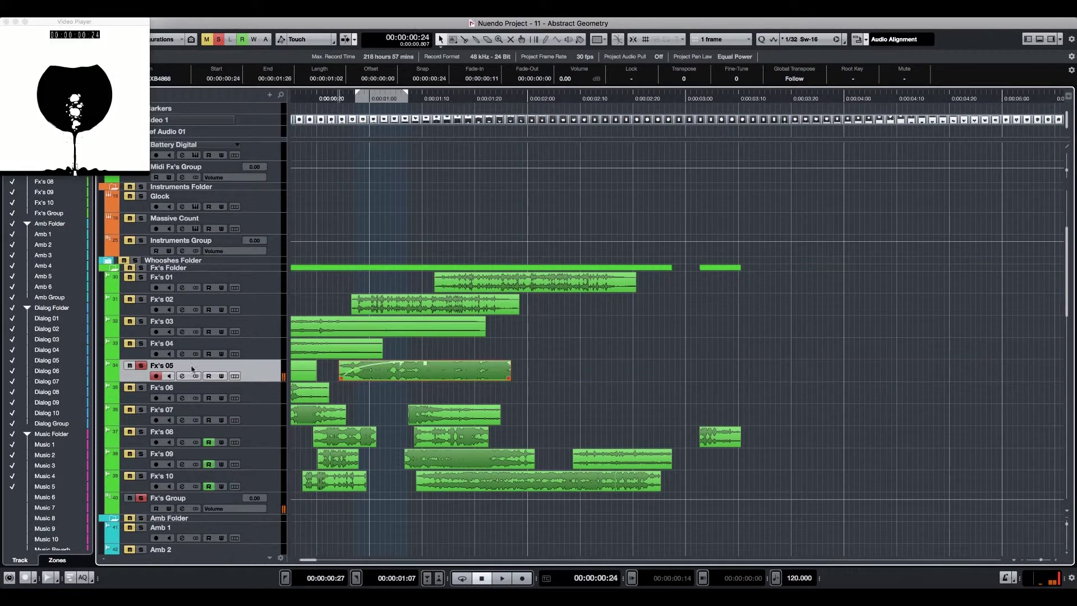
Show the Fx's 05 volume automation and ramp it from about 00:00:01:13 down to minus infinity at 00:00:01:27.
click(110, 378)
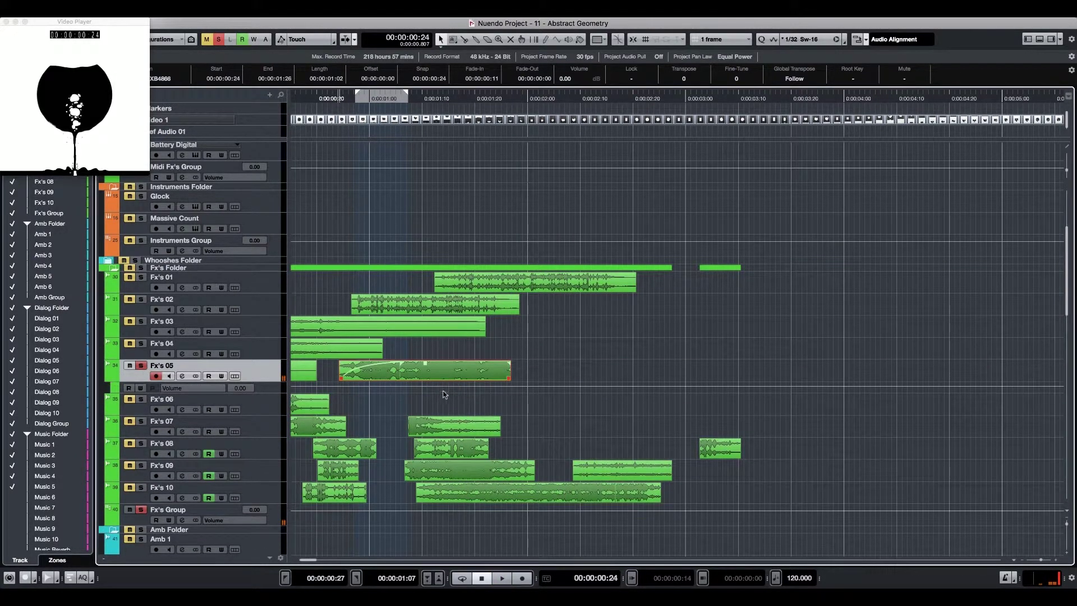
click(273, 393)
mouse_move(439, 399)
mouse_down()
mouse_move(557, 477)
mouse_move(529, 471)
mouse_move(517, 487)
mouse_up()
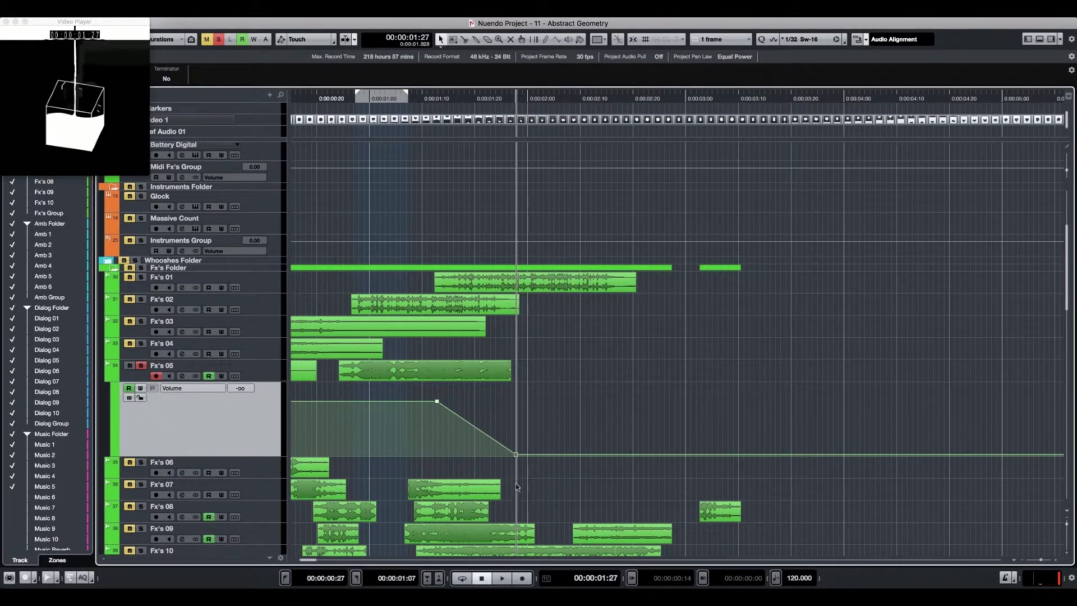
click(563, 451)
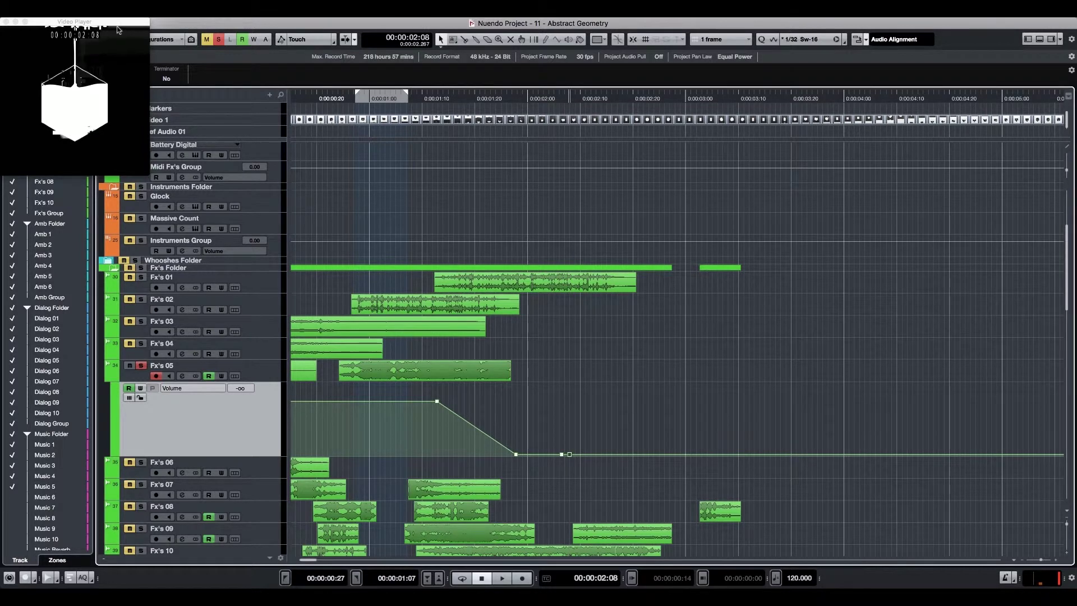
Set the Fx's 05 volume automation point at 00:00:02:08 to 0, and move and enlarge the Video Player window.
drag(117, 24, 119, 96)
click(125, 78)
text(0)
key(Return)
click(257, 255)
drag(152, 242, 160, 255)
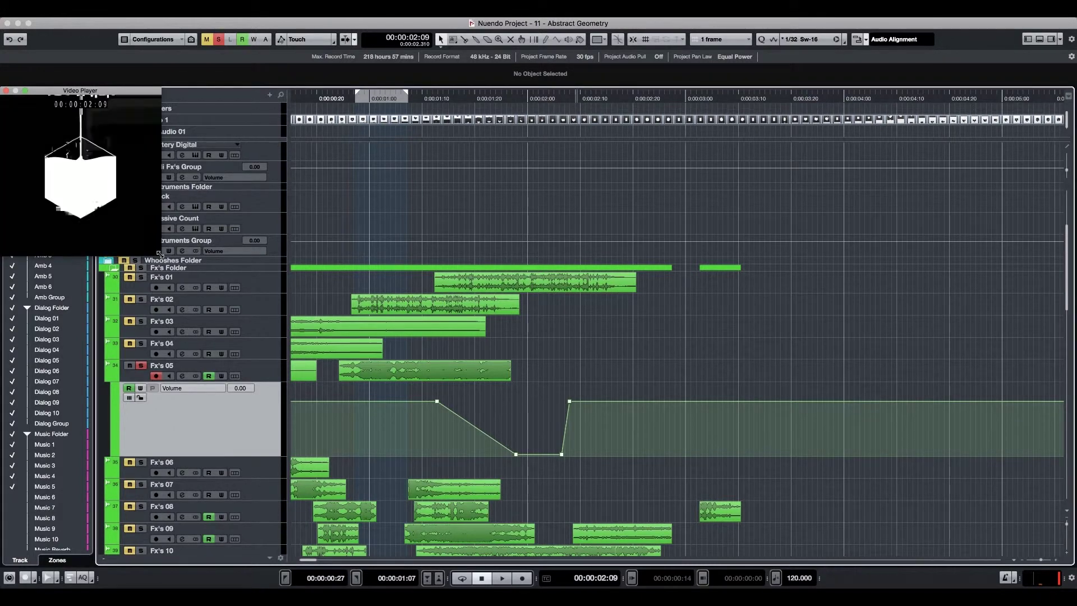
Play the soloed bubbles clip, turn off the solo, and replay the full mix from the start.
key(Home)
key(space)
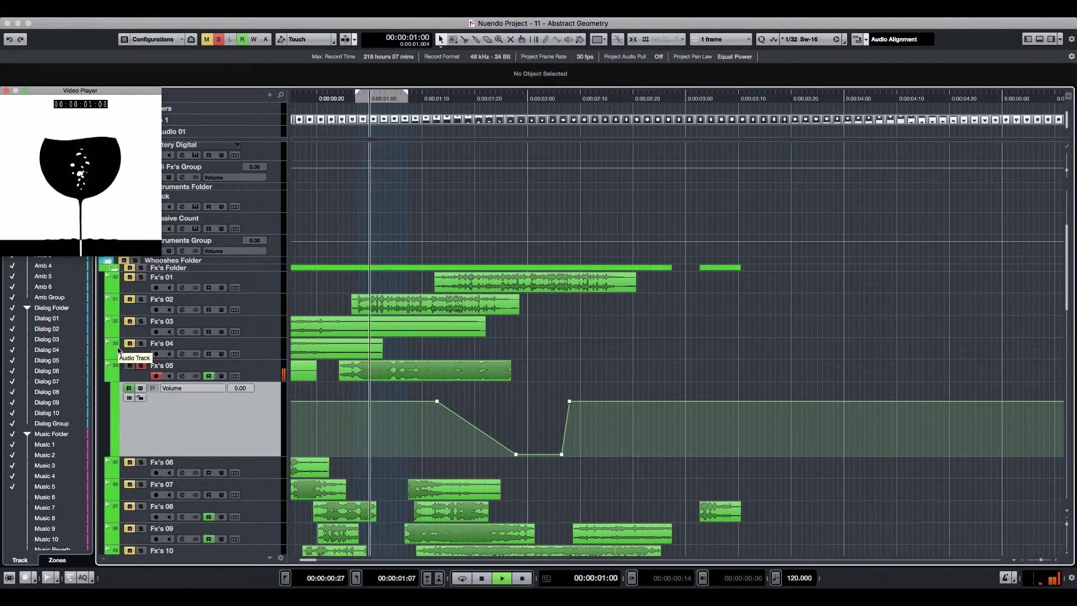
key(g)
key(Home)
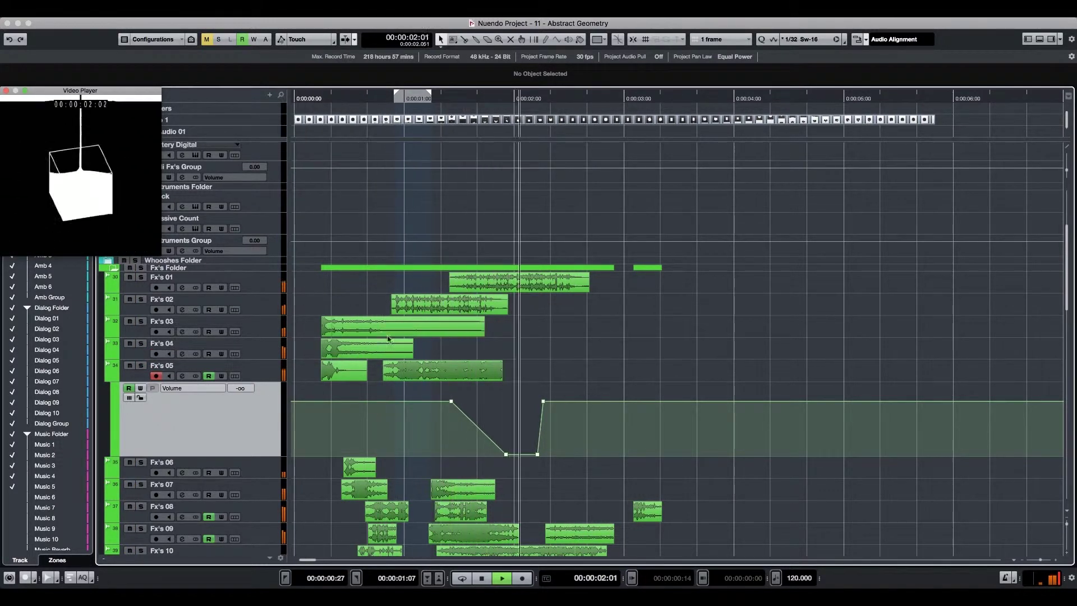
Move the Fx's 05 bubbles clip to 00:00:00:16 and compare it with its previous position.
key(space)
drag(443, 374, 415, 375)
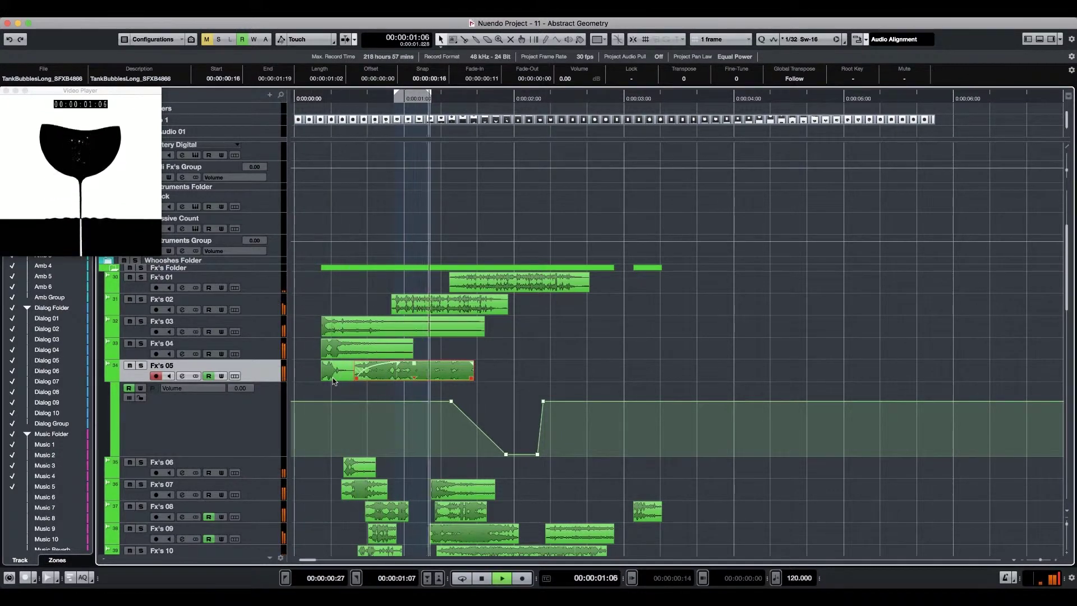
key(space)
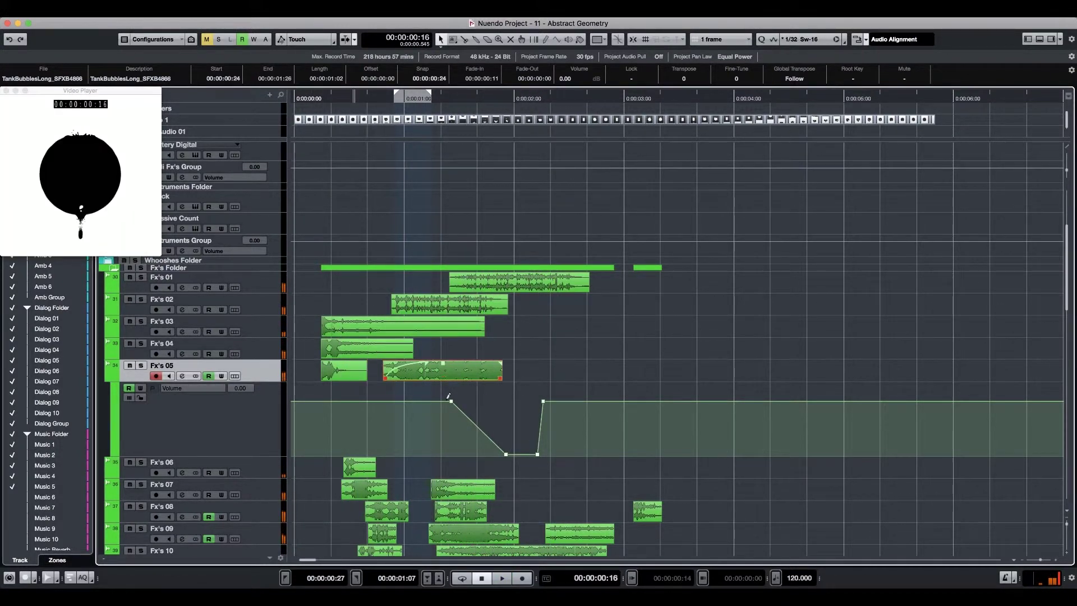
key(super+z)
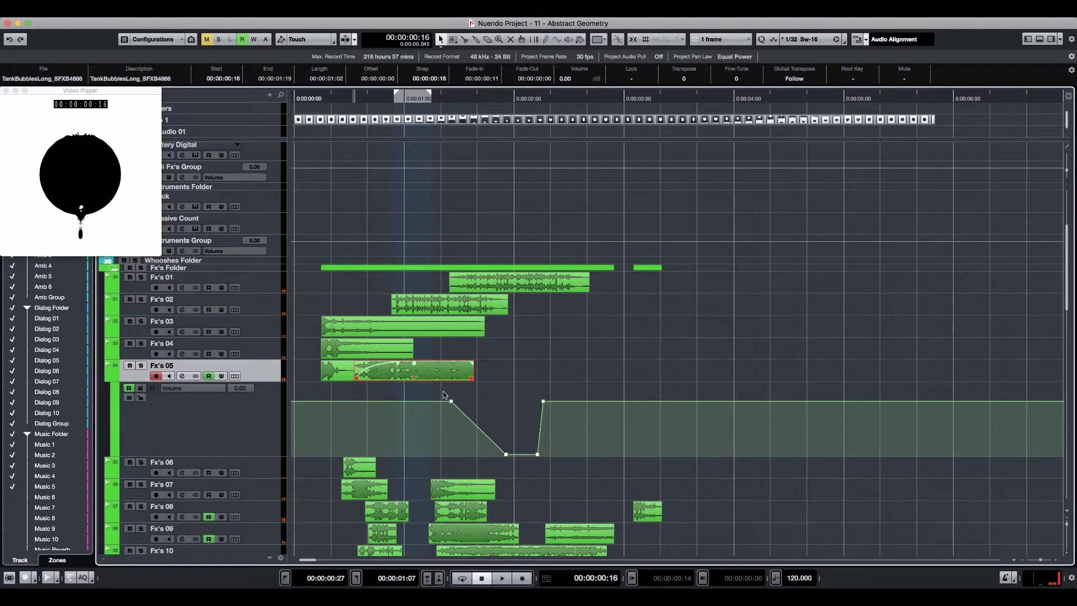
Shift the Fx's 05 volume dip earlier to match the bubbles clip and shape its ramp with a -6.03 dB point at 00:00:01:06.
click(561, 390)
drag(418, 468, 418, 467)
drag(521, 417, 448, 414)
click(454, 427)
key(space)
key(space)
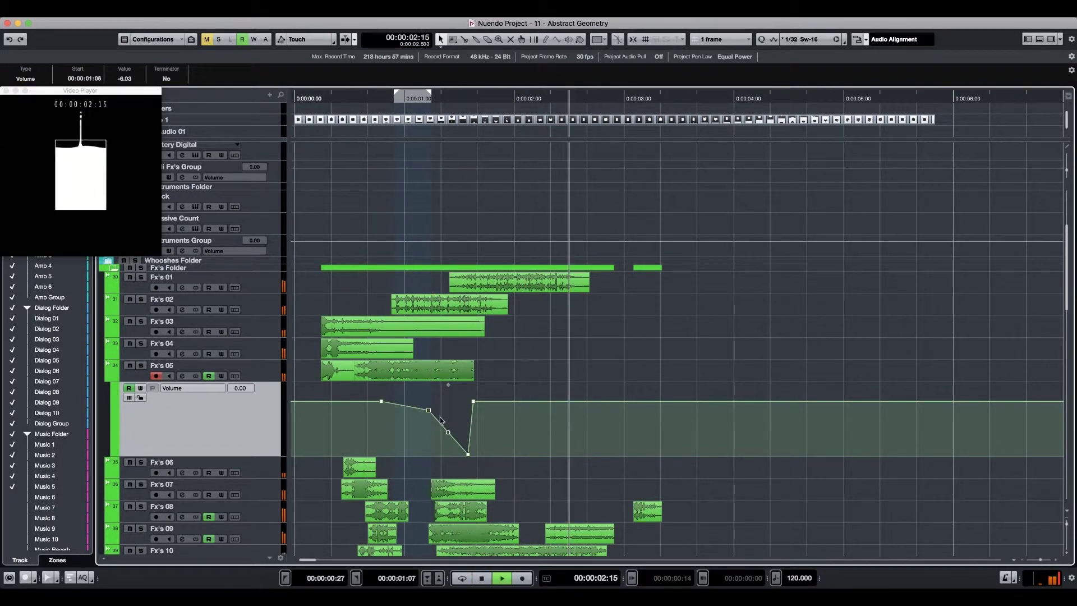
key(space)
Select the middle clips on Fx's 07, Fx's 08 and Fx's 09 and nudge them together so Fx's 07 starts at 00:00:01:02.
scroll(477, 371, down, 5)
drag(426, 312, 478, 372)
key(space)
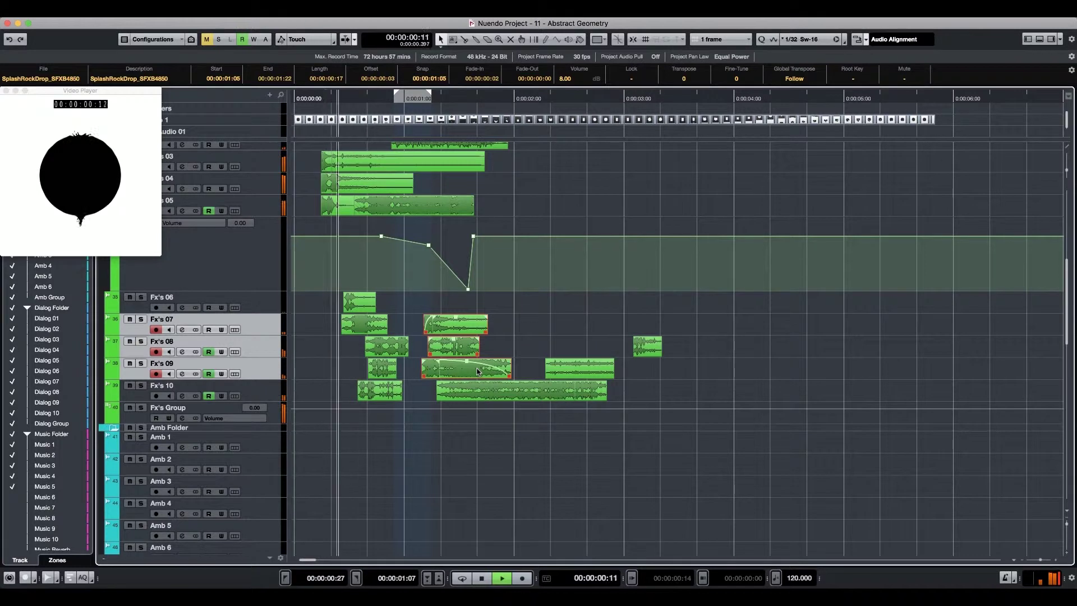
key(ctrl+Left)
key(ctrl+Left)
key(ctrl+Left)
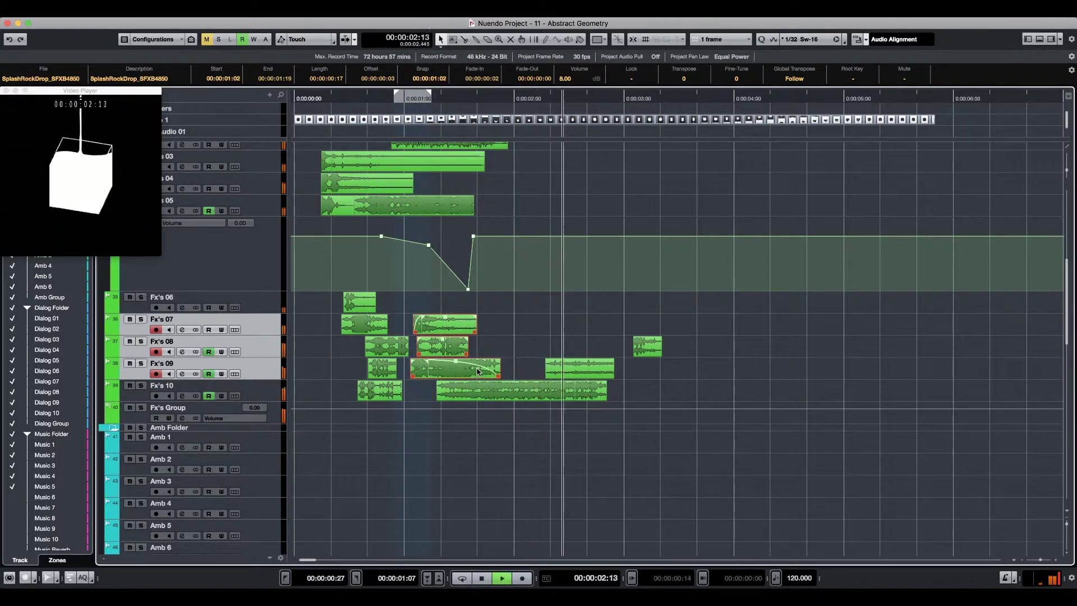
Nudge the three selected clips earlier during playback so the Fx's 07 clip starts at 00:00:00:29.
key(space)
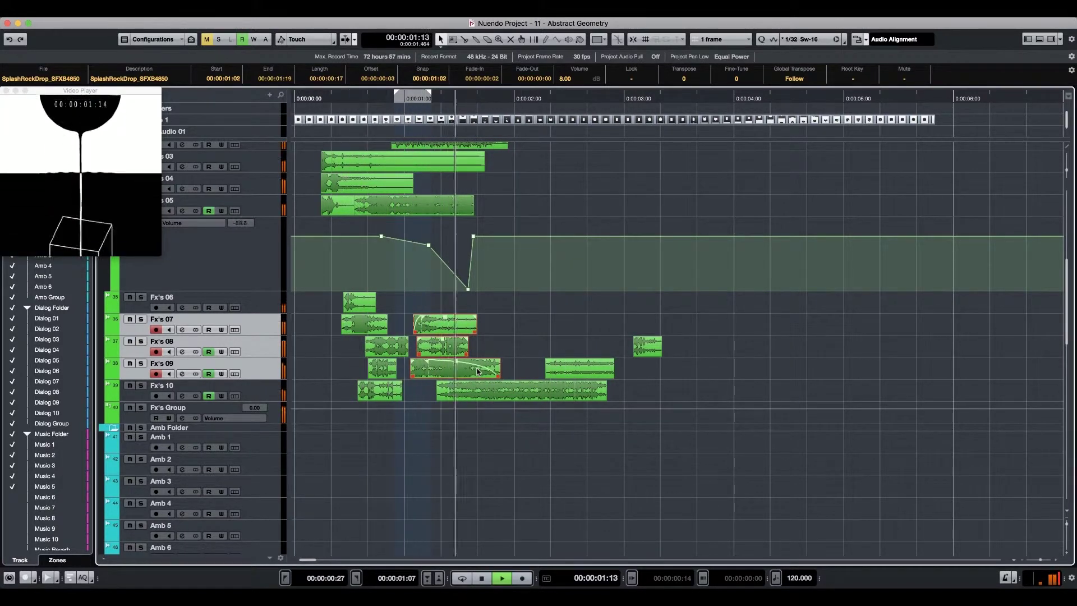
key(space)
key(ctrl+Left)
key(space)
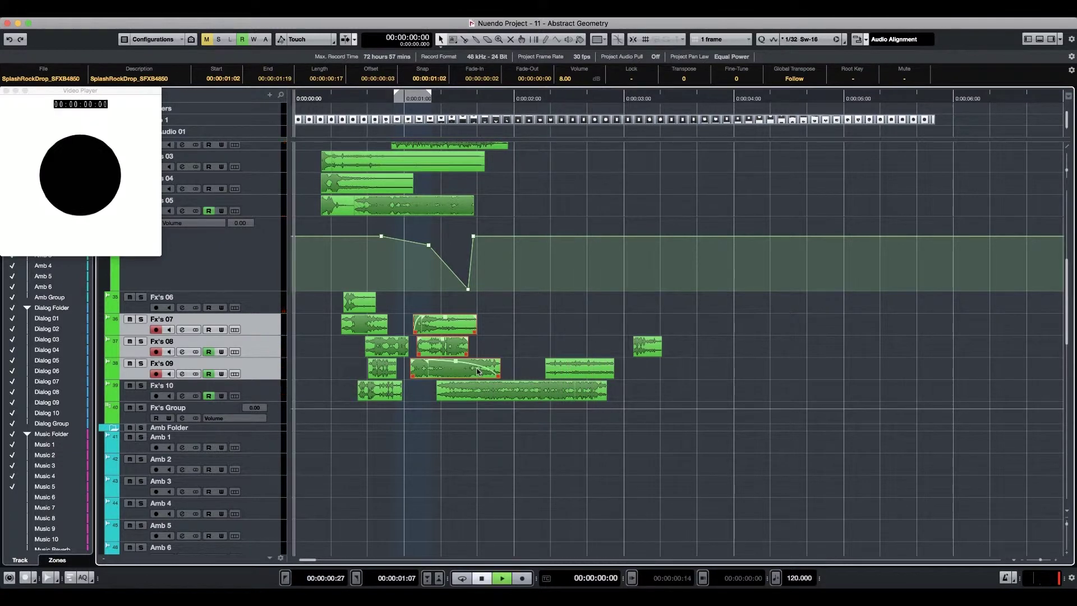
key(ctrl+Left)
key(ctrl+Left)
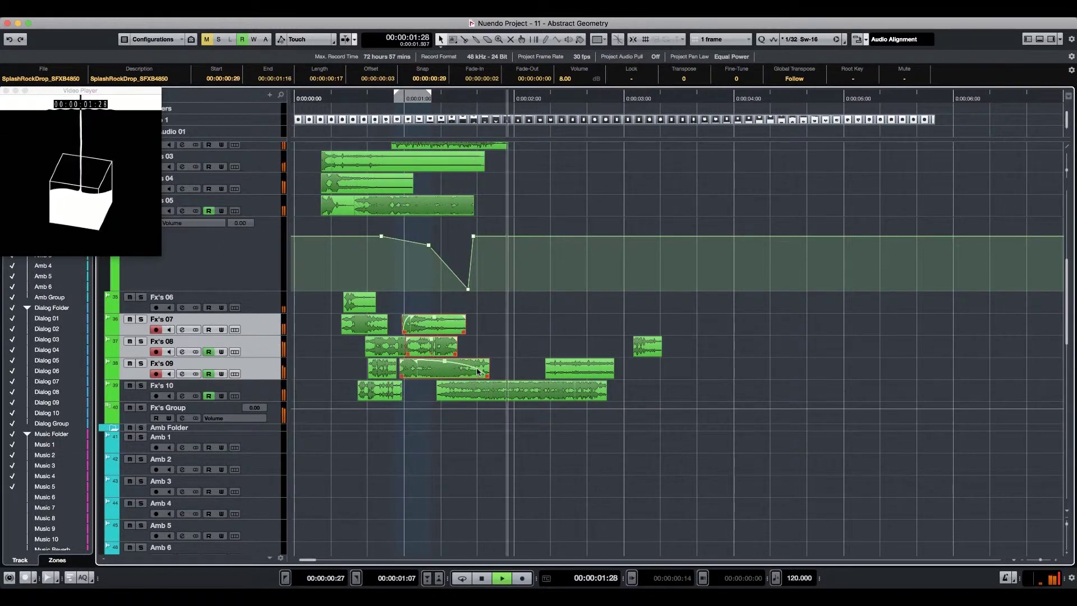
Play the sequence from the start several times to check the nudged Fx's 07, Fx's 08 and Fx's 09 clips against the picture.
key(space)
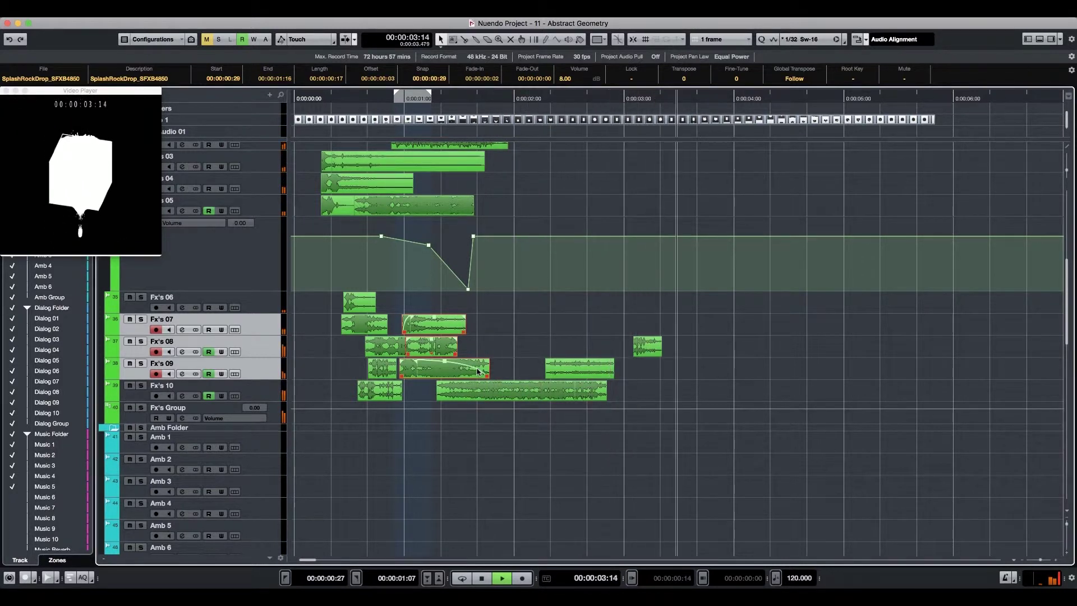
key(space)
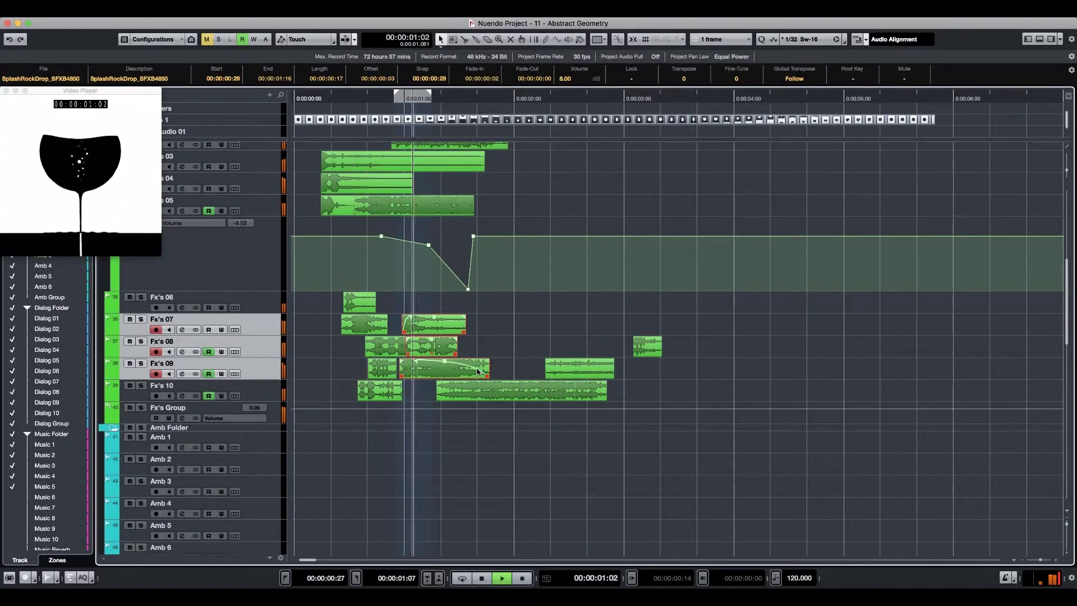
key(space)
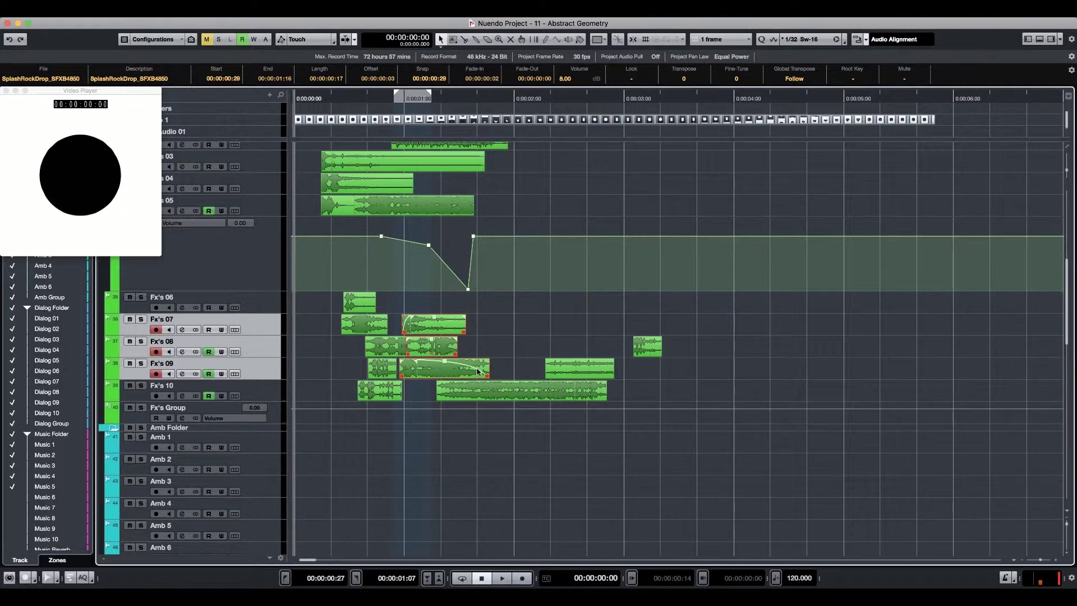
key(space)
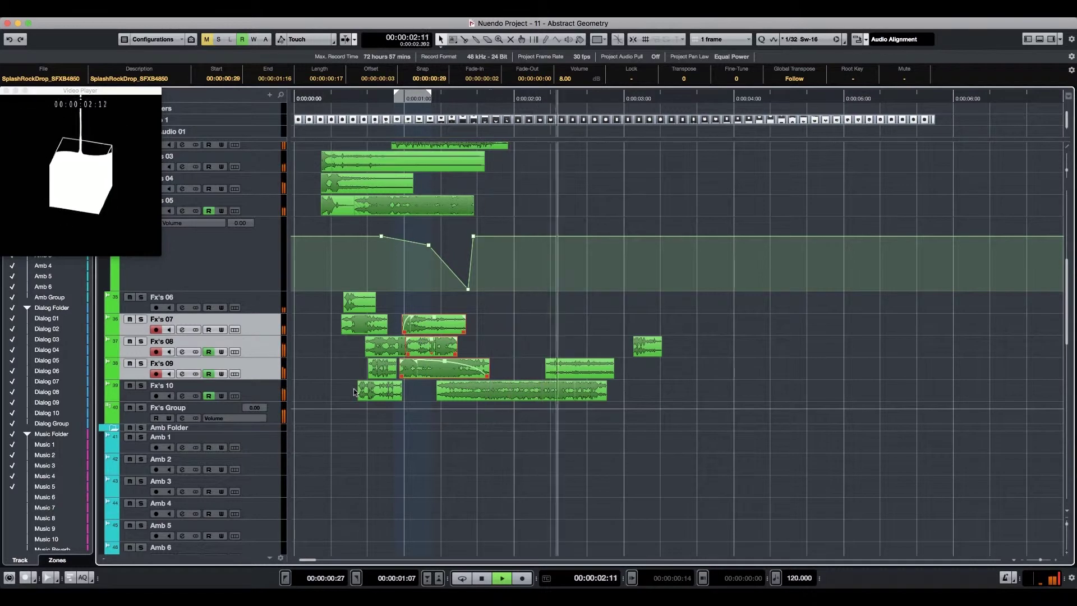
key(space)
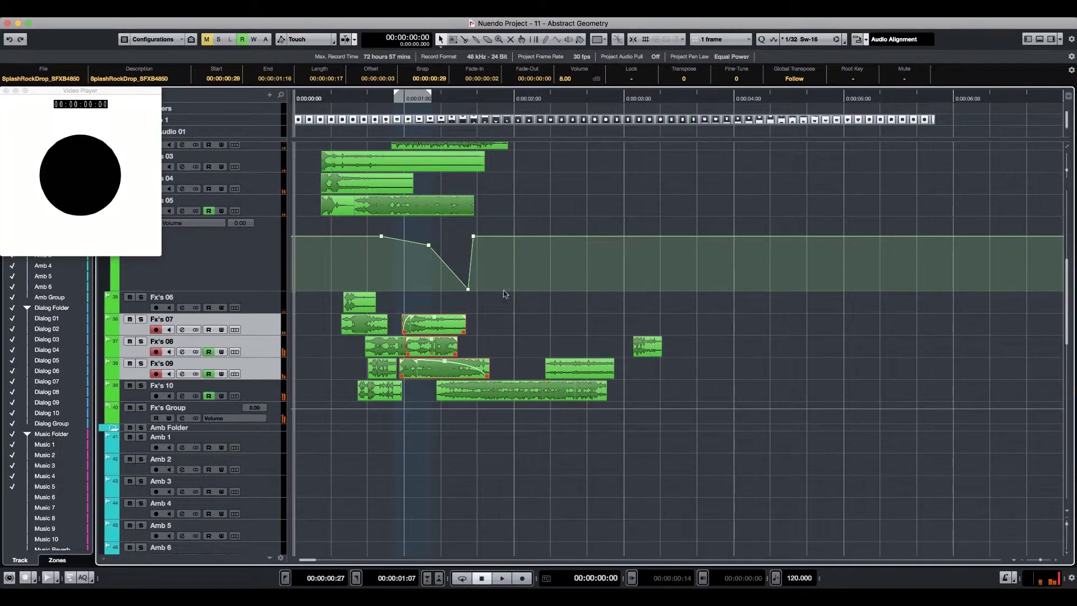
Place water-drop clips on Fx's 03, Fx's 04, Fx's 05 and Fx's 06 at 00:00:03:03 for the second drop and play them.
click(638, 323)
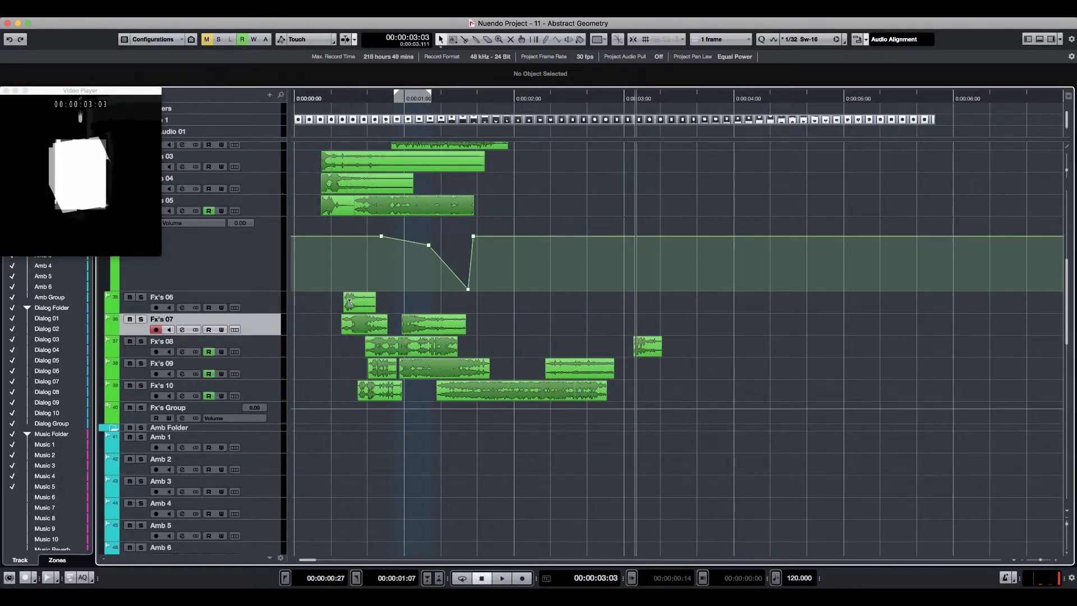
key(space)
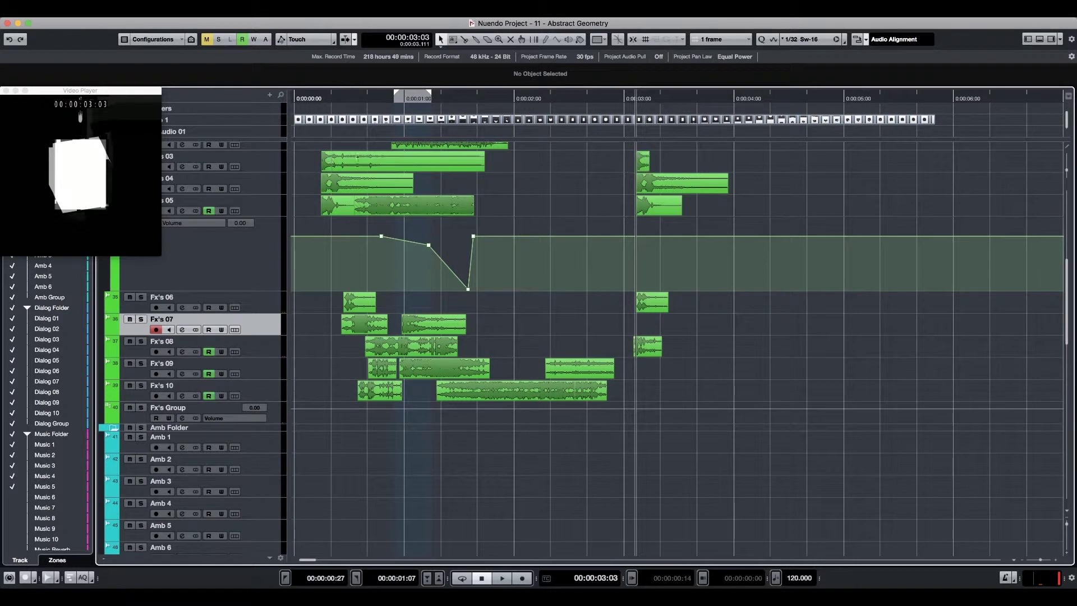
key(space)
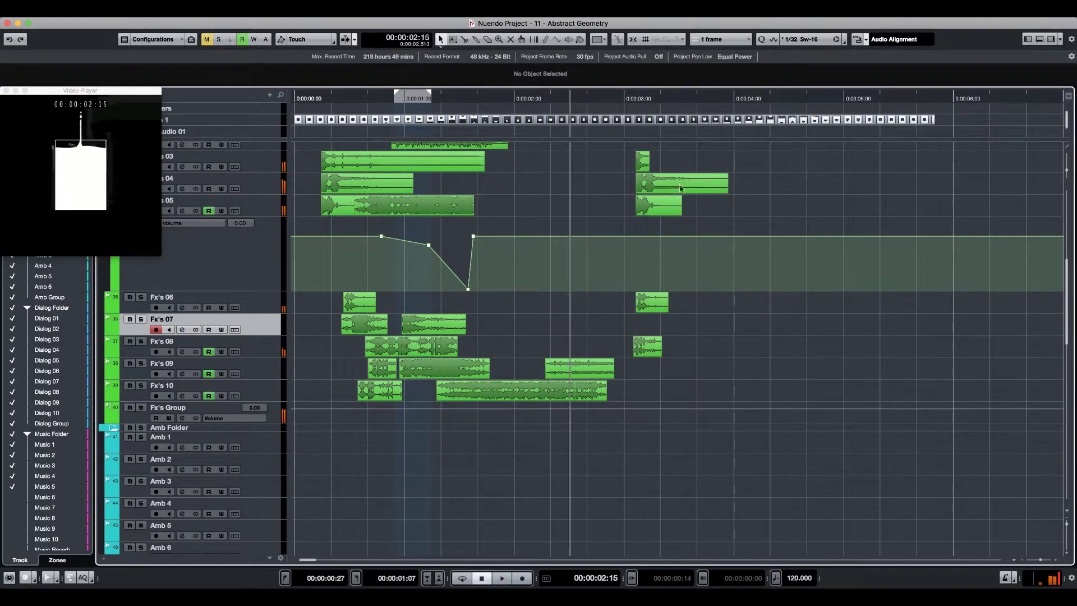
Mute the Water Drop With Reverb 2 clip at 00:00:03:03 on Fx's 04 and play the section again.
click(658, 184)
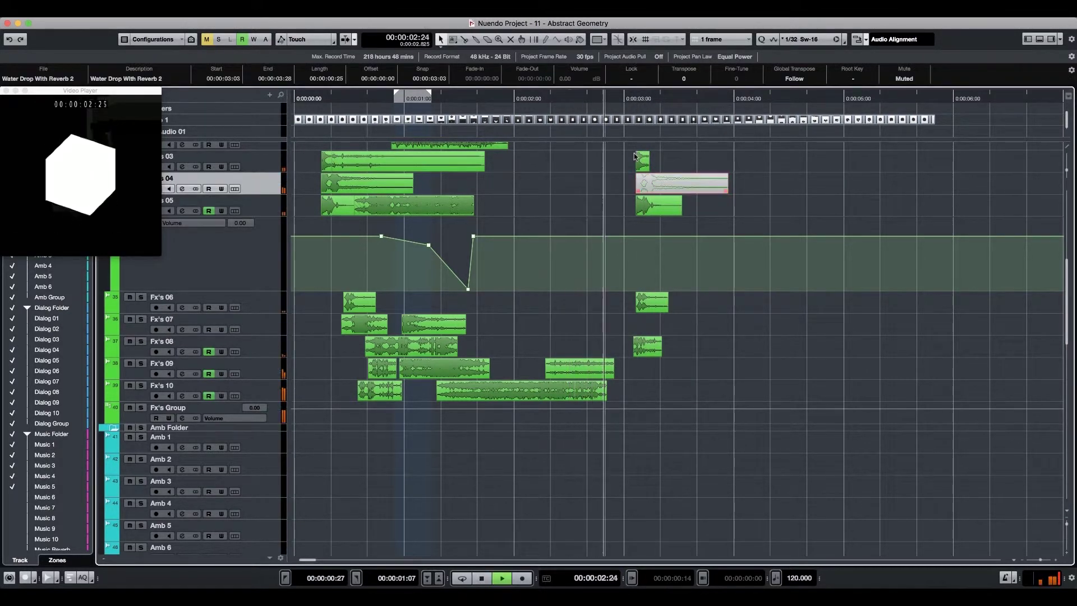
key(space)
key(period)
key(space)
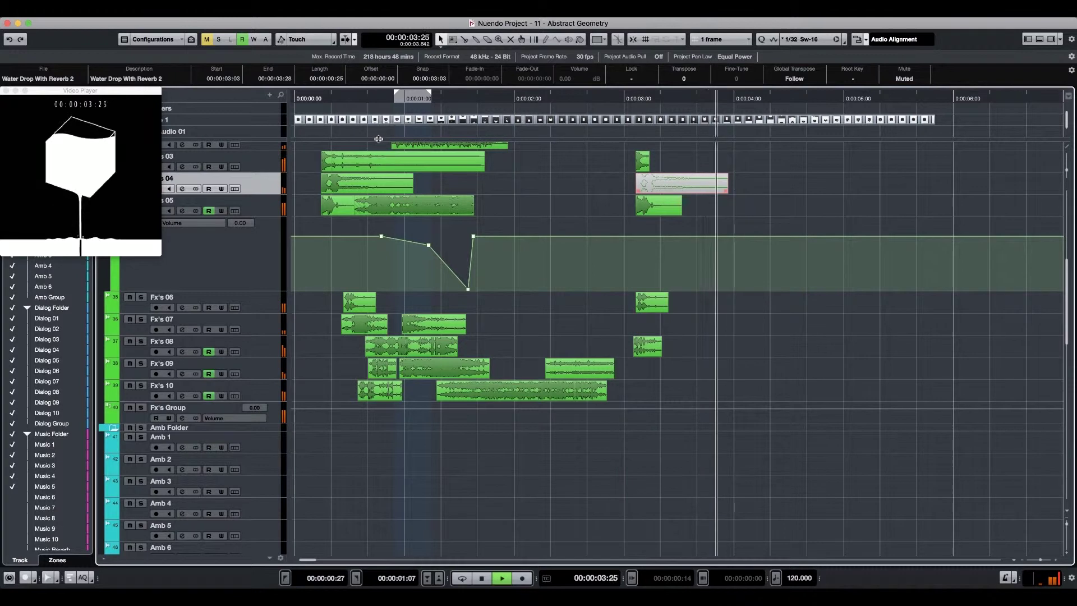
Extend the end of the last 54 Water Bucket clip on Fx's 09 to 00:00:03:10.
key(period)
click(585, 374)
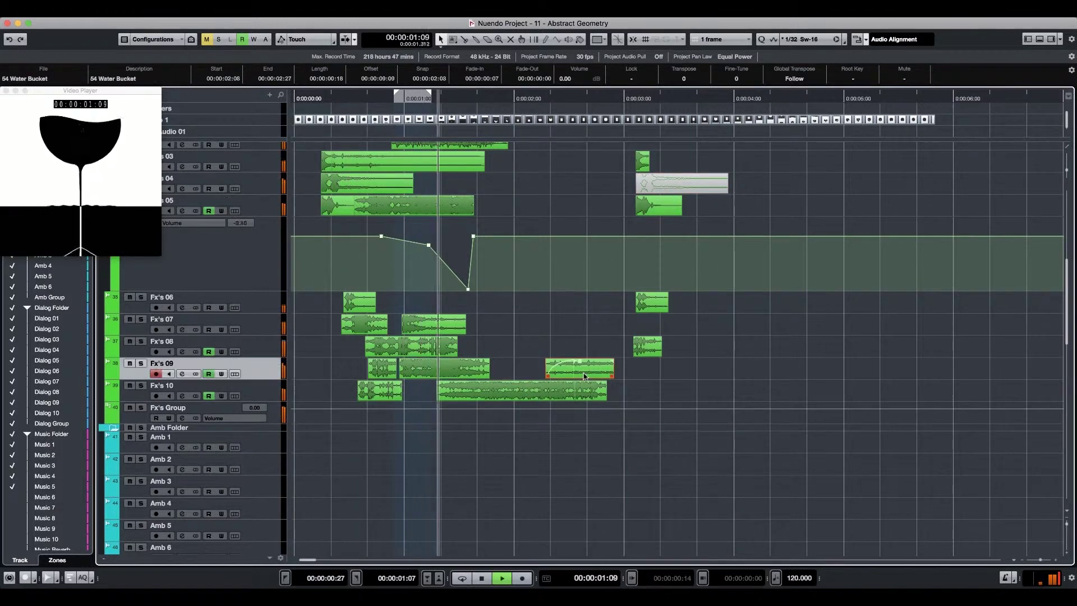
drag(612, 377, 661, 375)
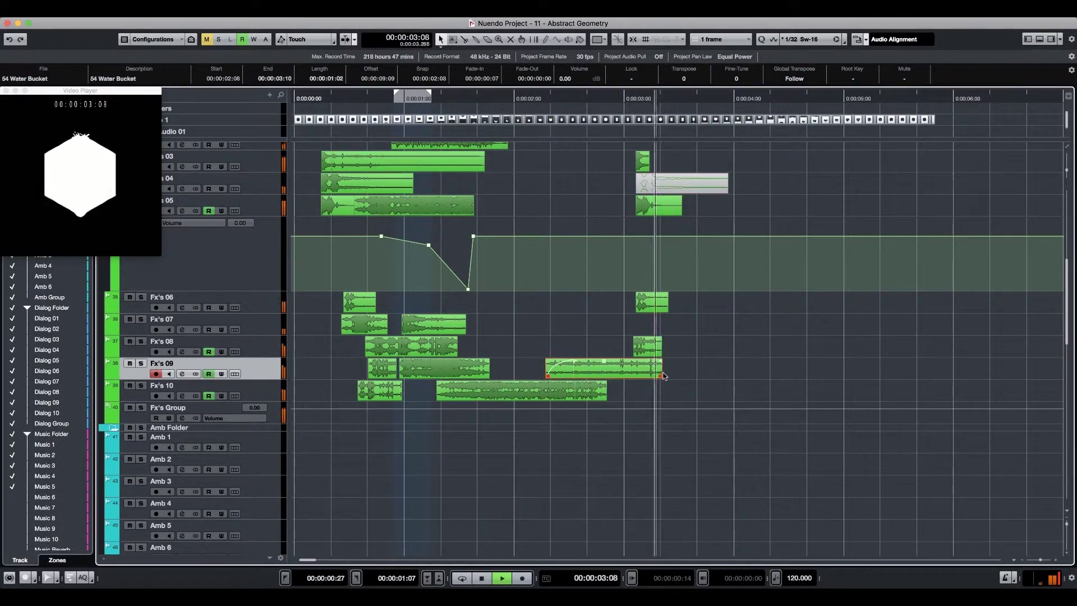
Show the Fx's 09 volume automation and draw a flat-bottomed dip around the second drop, returning to 0.00 at 00:00:03:14.
click(108, 376)
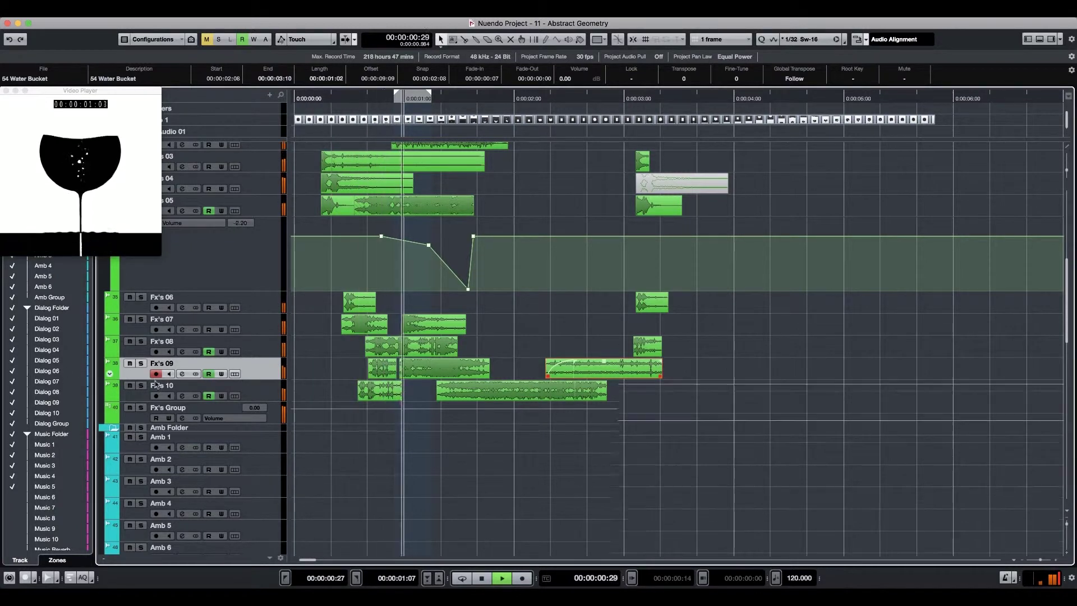
drag(252, 391, 254, 475)
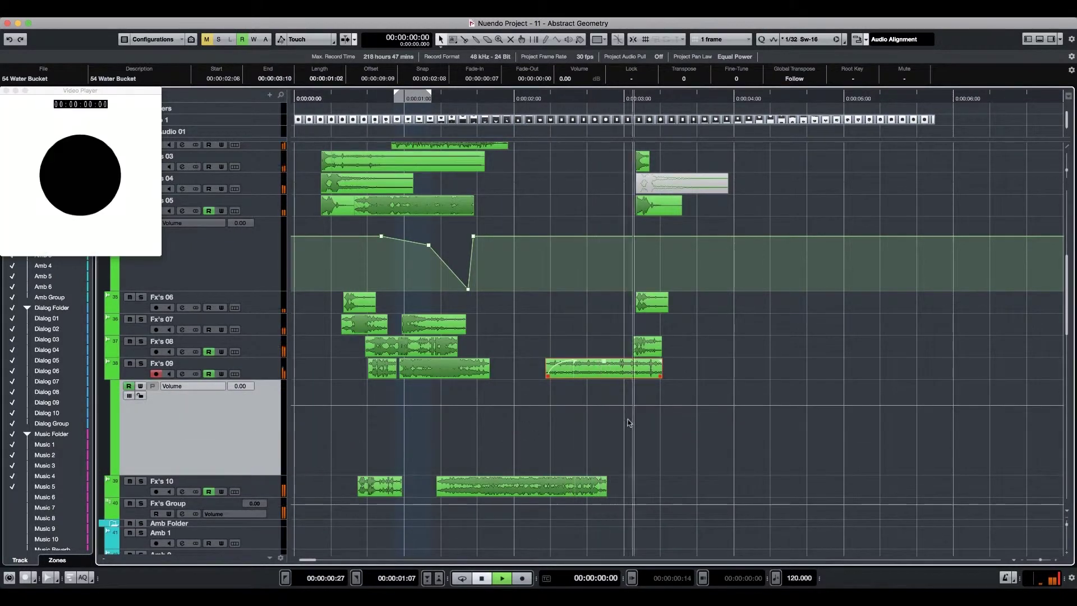
click(610, 404)
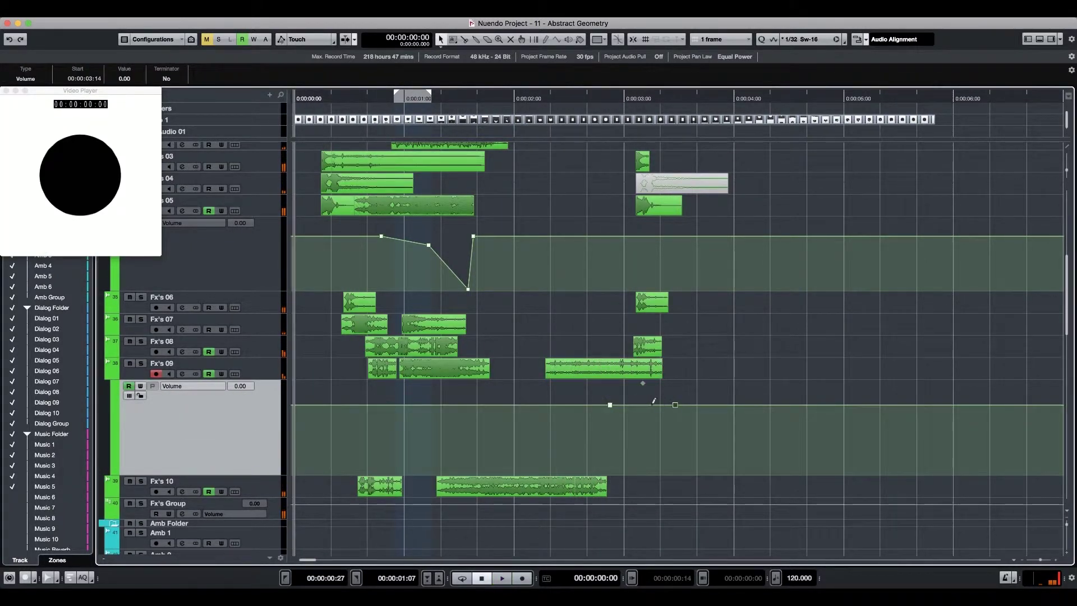
key(space)
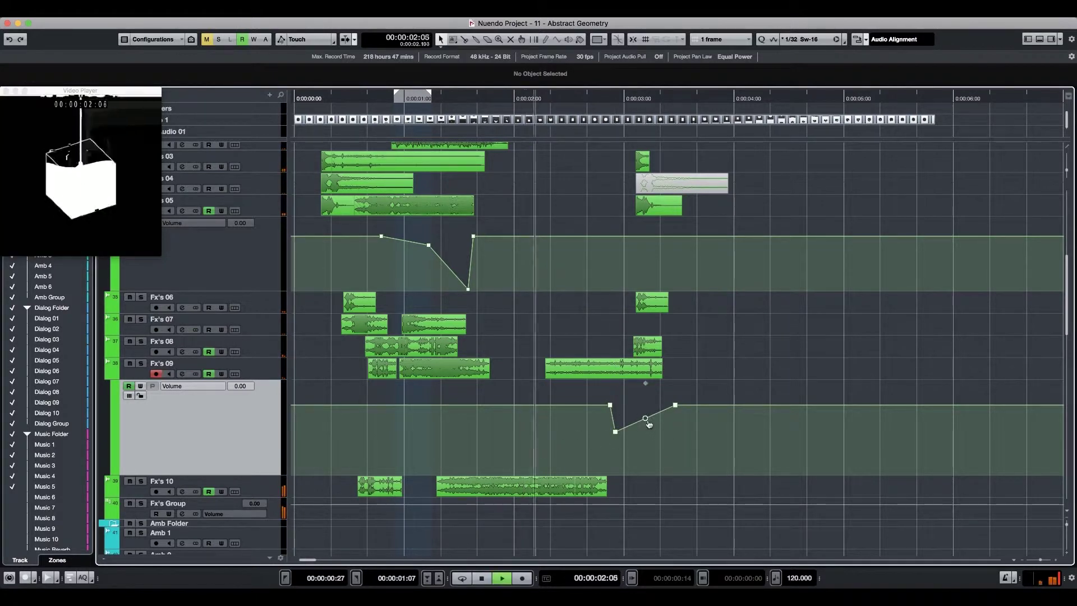
click(653, 432)
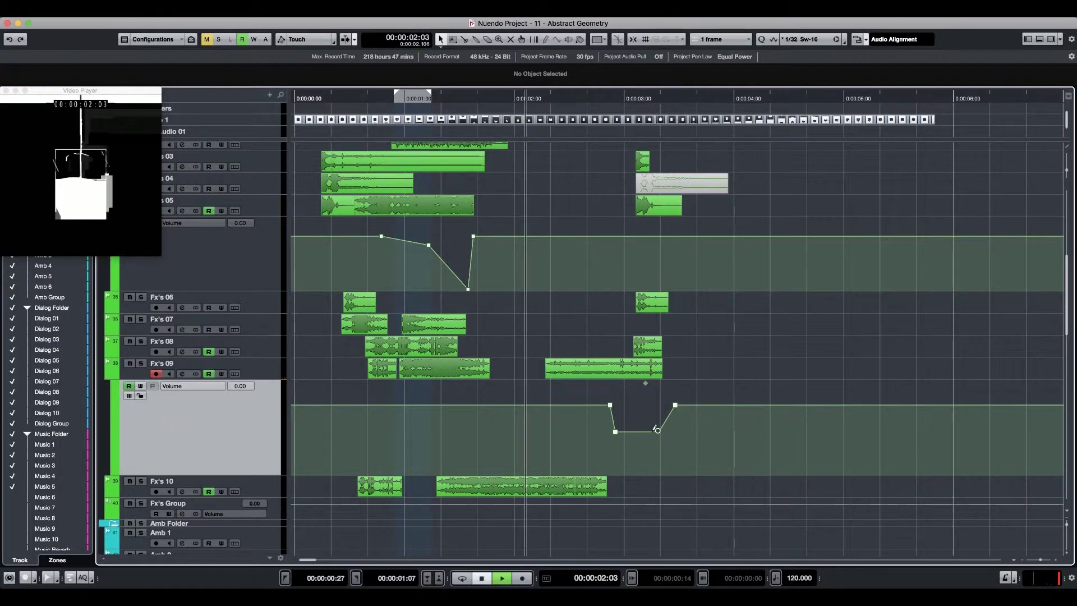
key(space)
key(space)
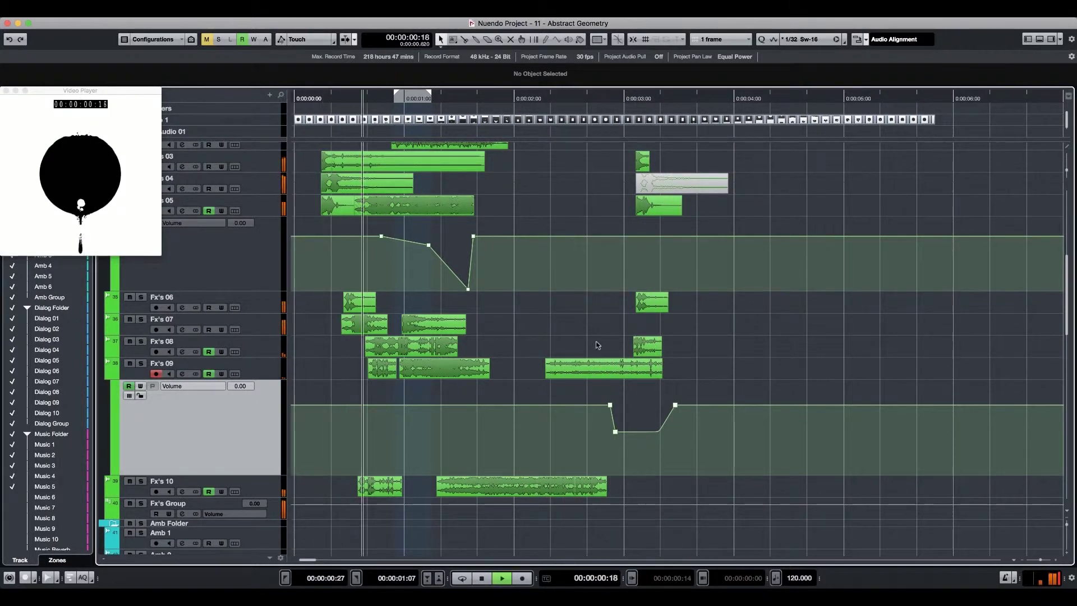
Mute the short 54 Water Bucket clip at 00:00:03:02 on Fx's 08 and play back the mix.
click(650, 352)
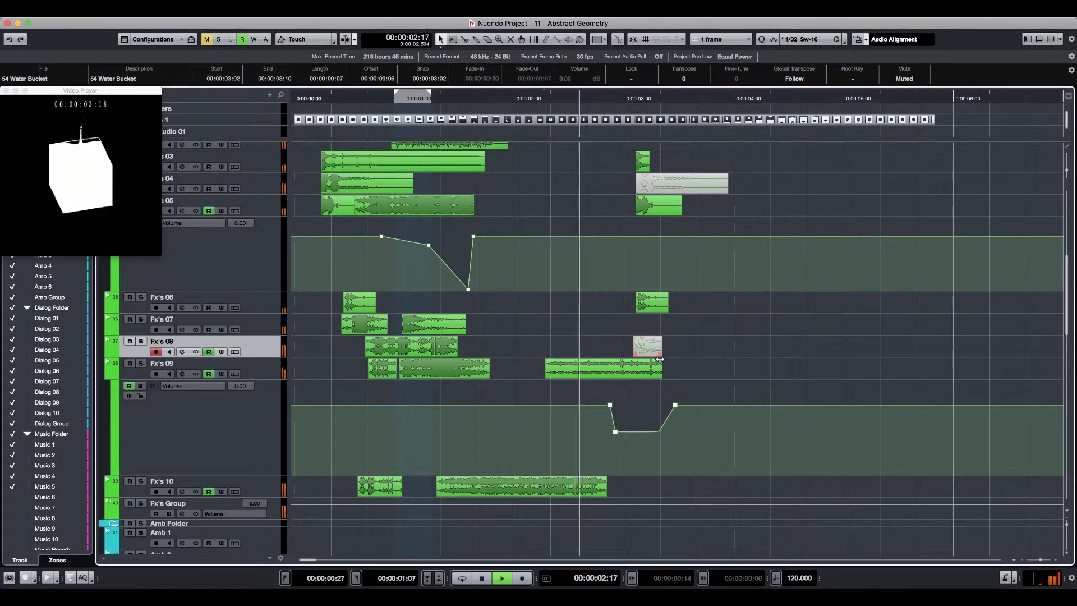
key(space)
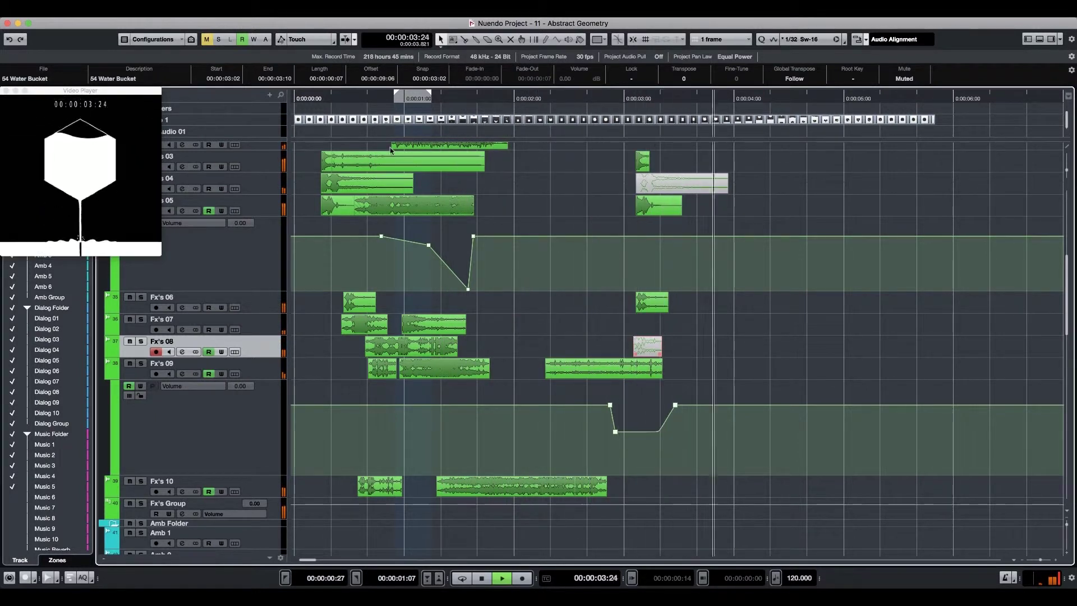
key(space)
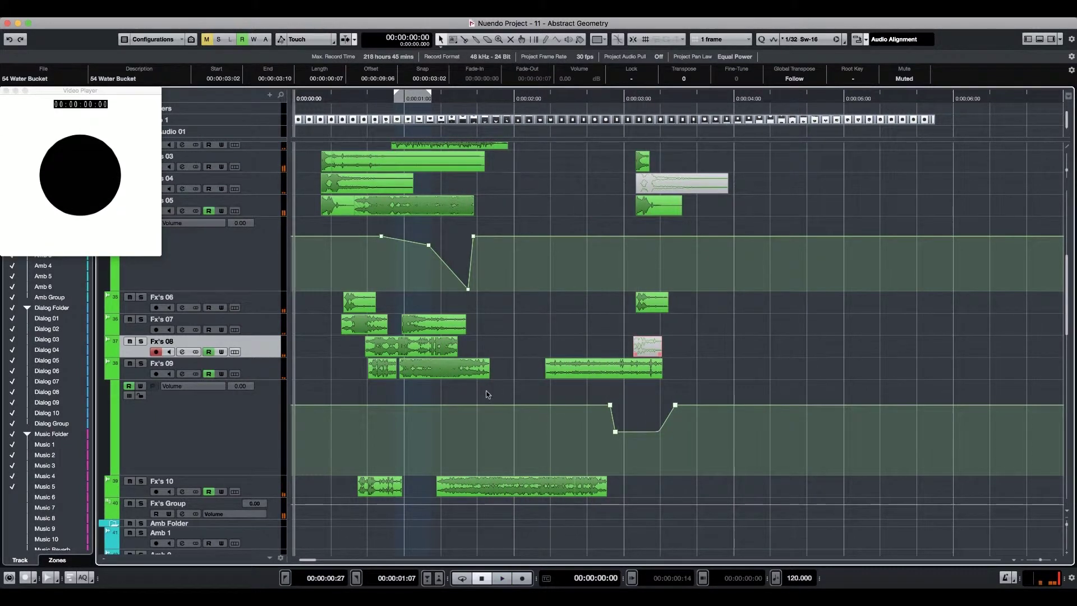
Loop the long 54 Water Bucket clips on Fx's 10 from 00:00:01:08 to 00:00:02:25 and open the track's channel settings.
click(488, 491)
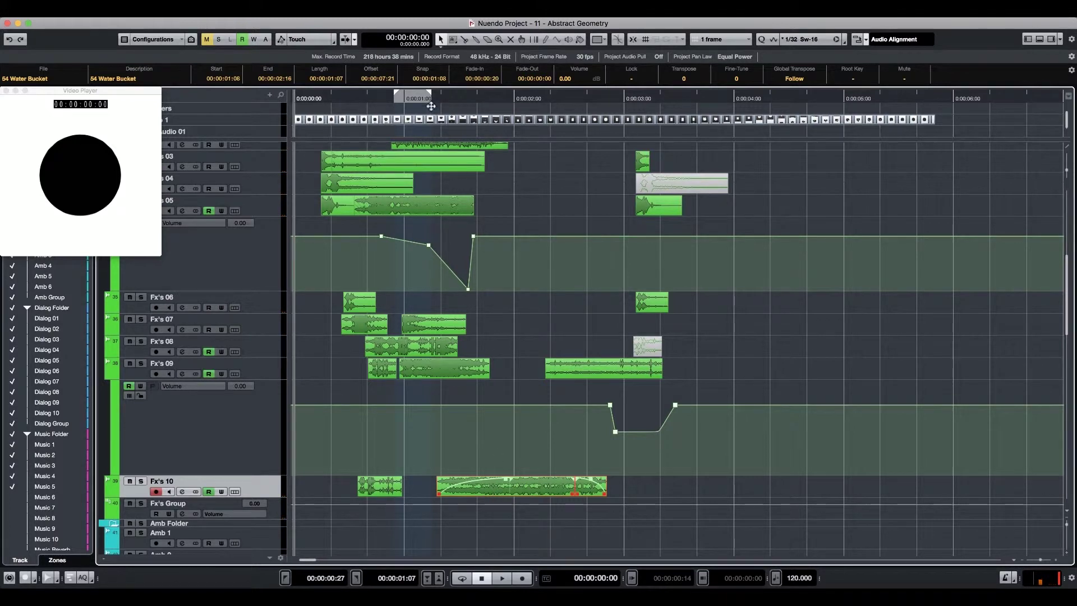
key(shift+g)
key(e)
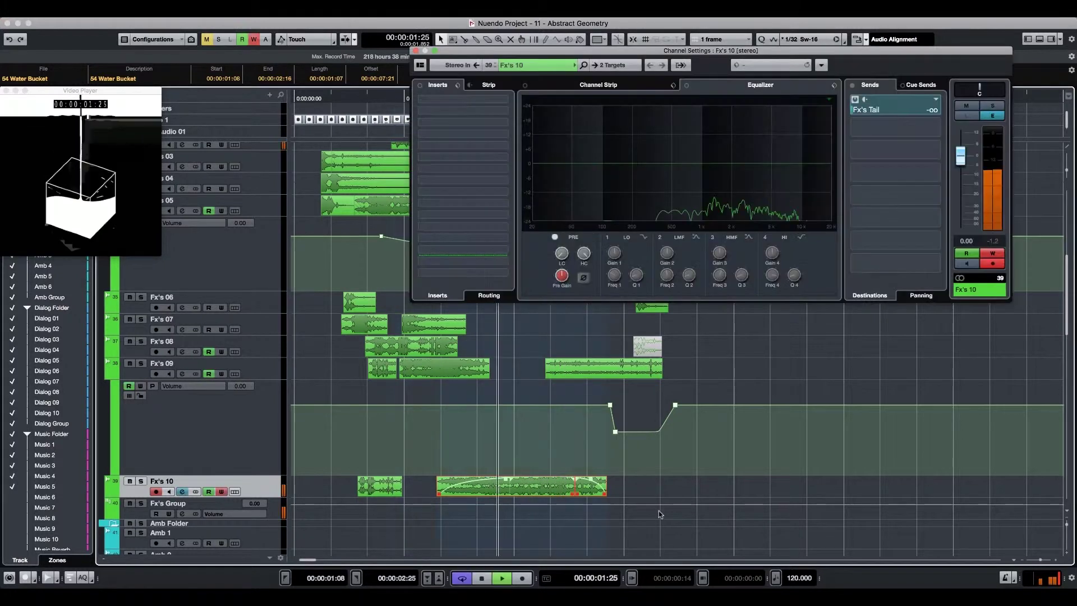
Write a gain sweep with Fx's 10 EQ band 2 at 71.6 Hz, from a low-frequency boost into a cut.
drag(585, 168, 701, 159)
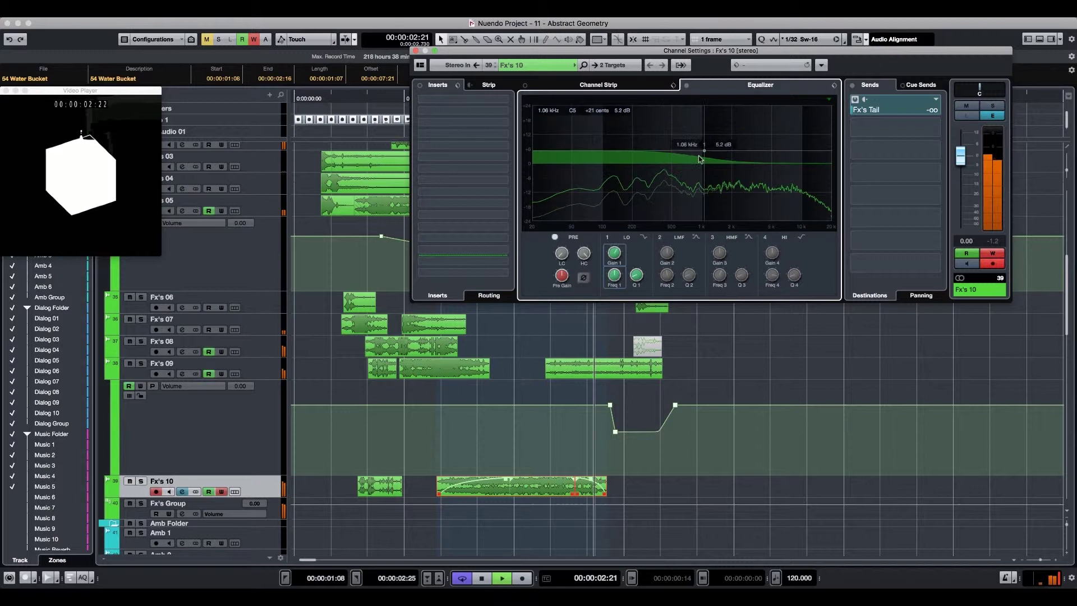
drag(700, 159, 688, 161)
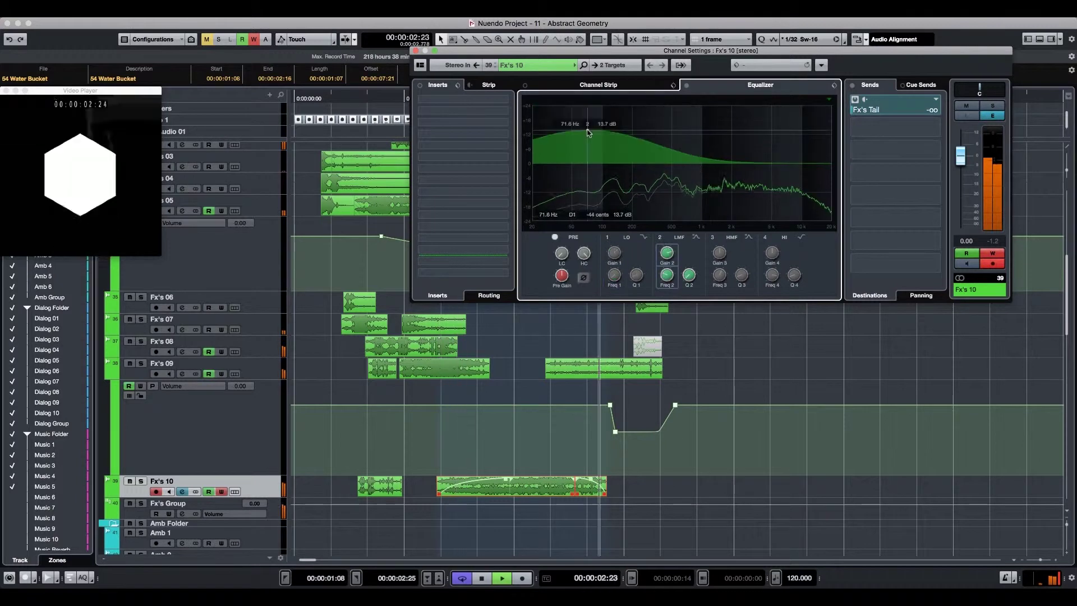
drag(589, 133, 588, 133)
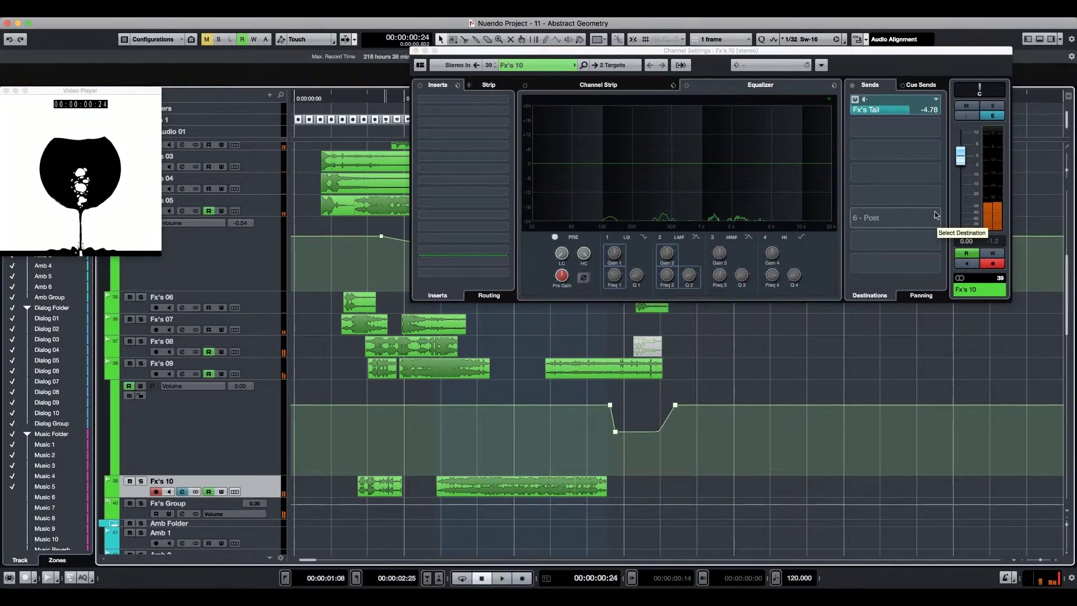
Play back the Fx's 10 EQ sweep and show its EQ 2 Gain automation track.
click(936, 215)
key(Escape)
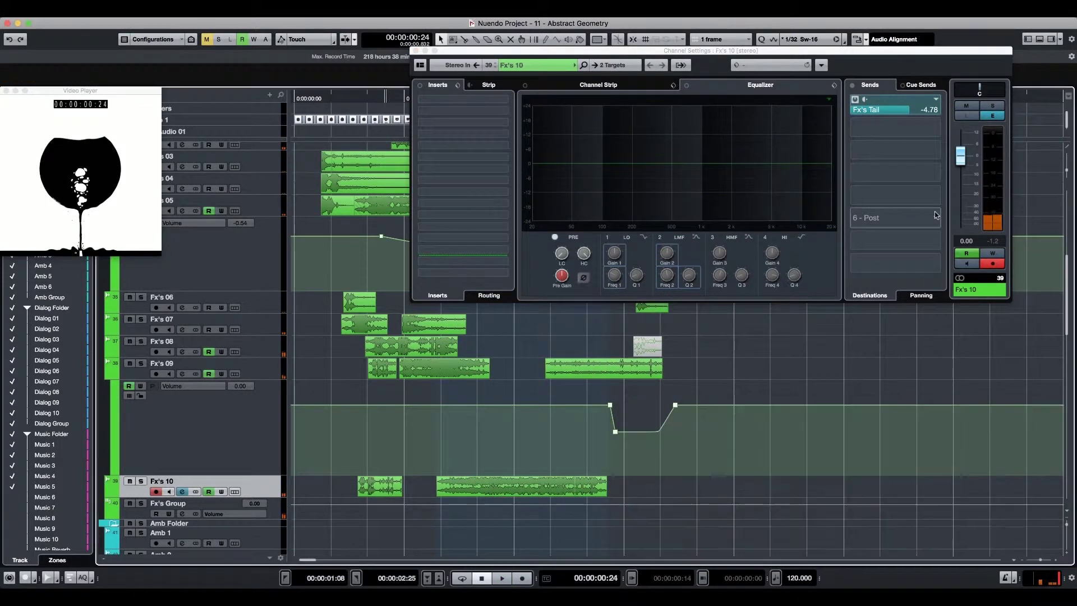
key(space)
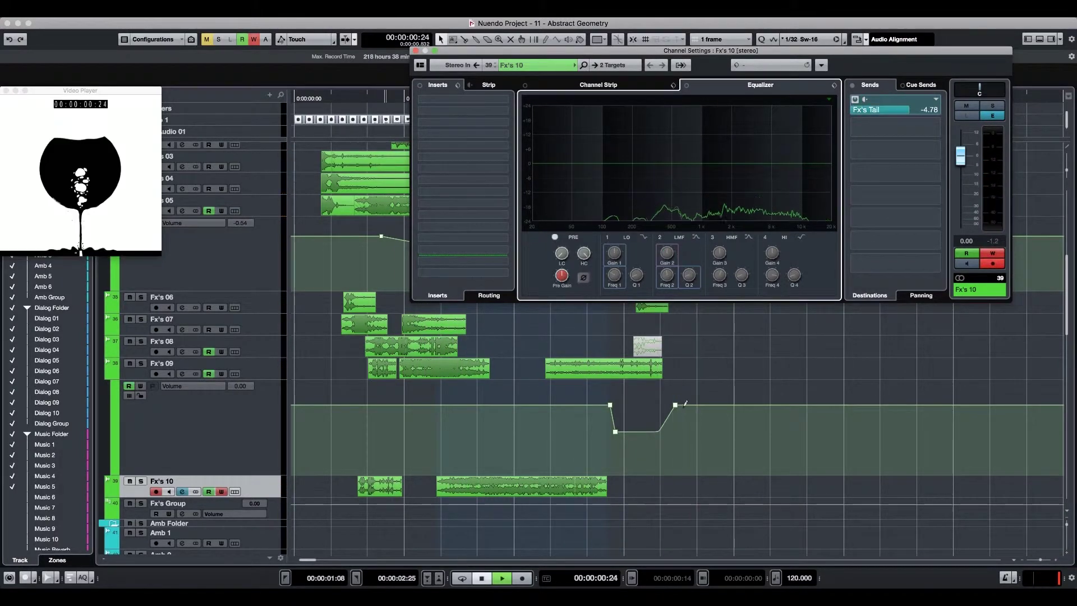
right_click(667, 253)
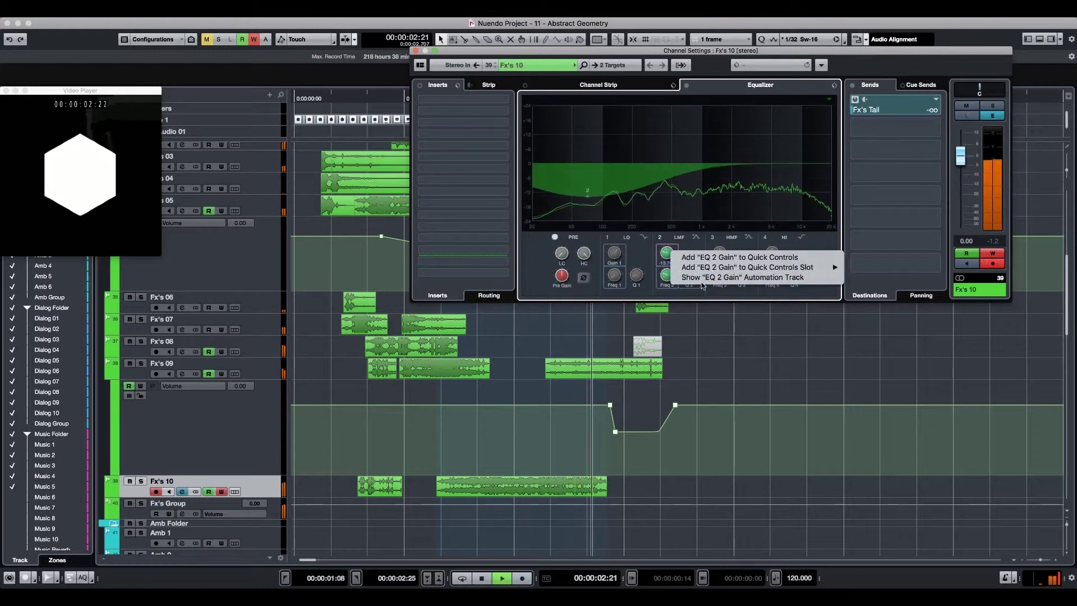
click(703, 278)
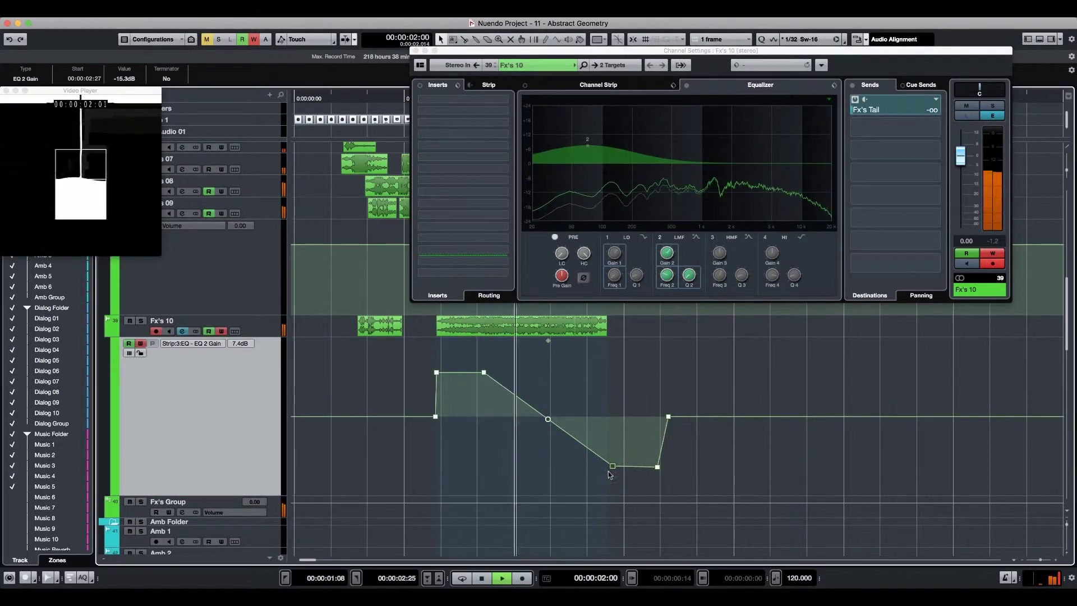
Move the Fx's 10 EQ 2 Gain low point to -24.0 dB at 00:00:02:25 and close the channel settings.
click(613, 467)
drag(614, 469, 607, 500)
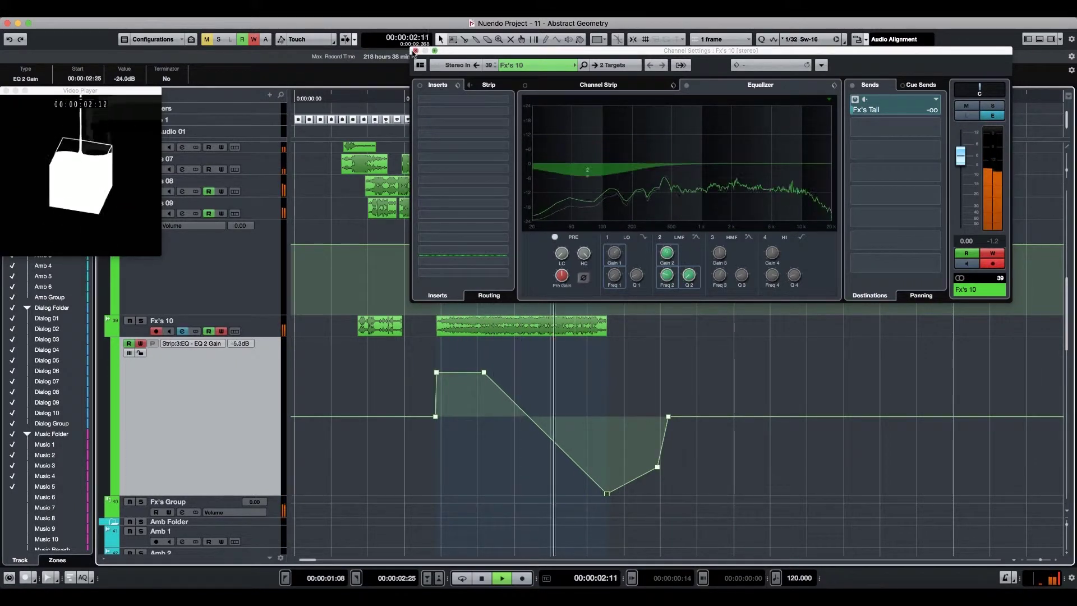
click(415, 50)
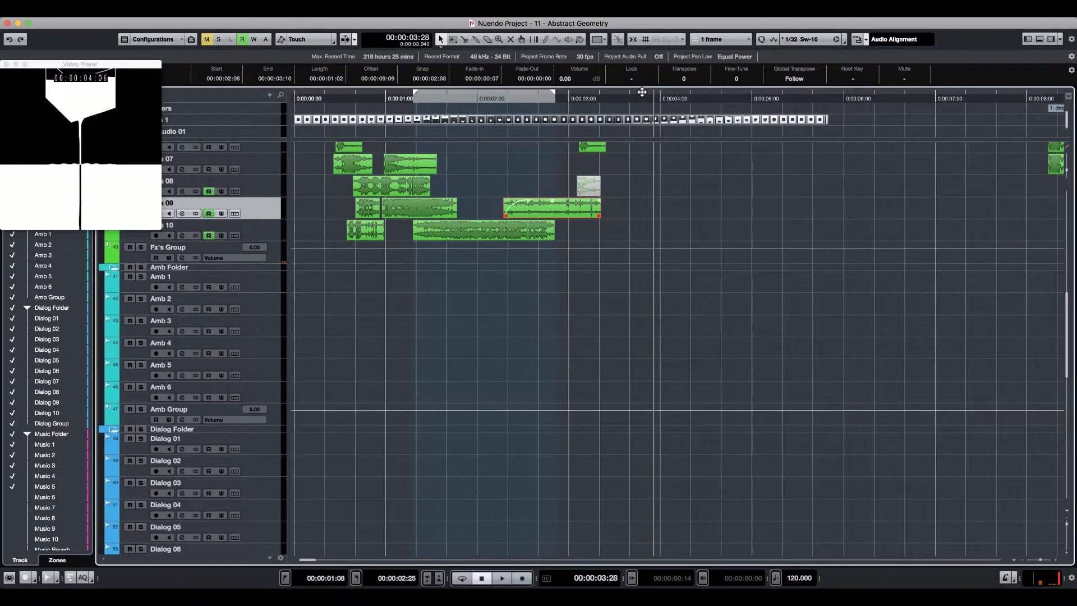
Place ambience clips on Amb 1 to Amb 5 starting at 00:00:03:07 and select the tracks from Amb 1 through Amb Group.
click(509, 102)
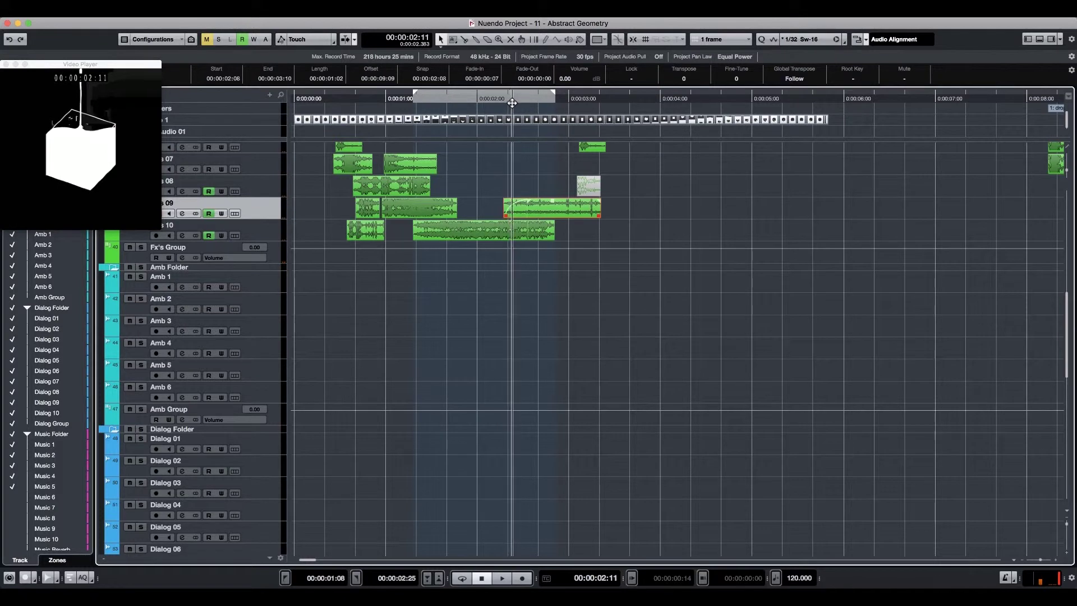
drag(512, 103, 758, 86)
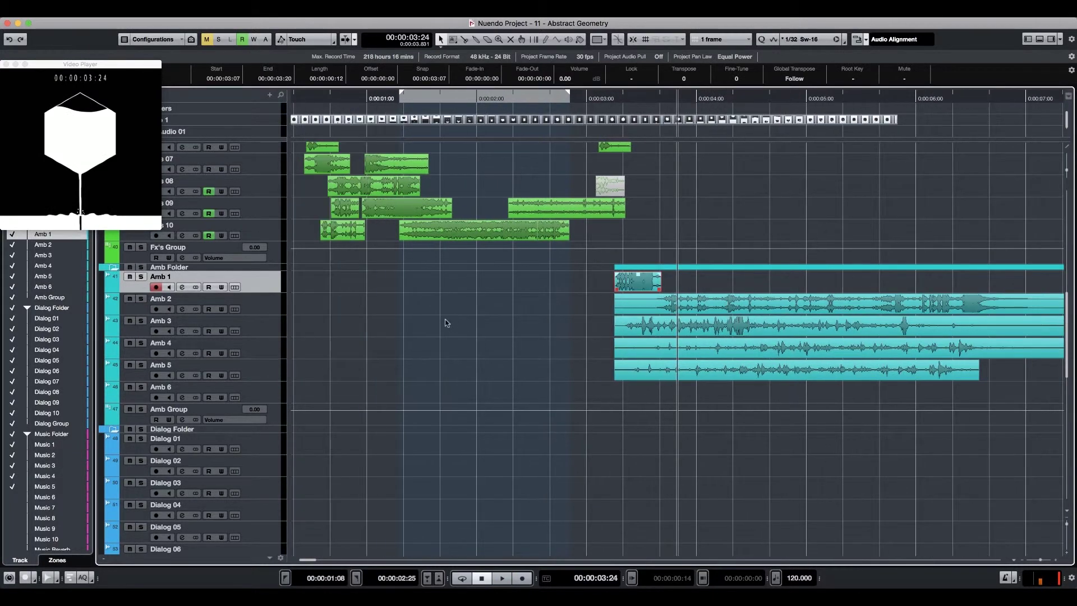
key(g)
shift+click(269, 413)
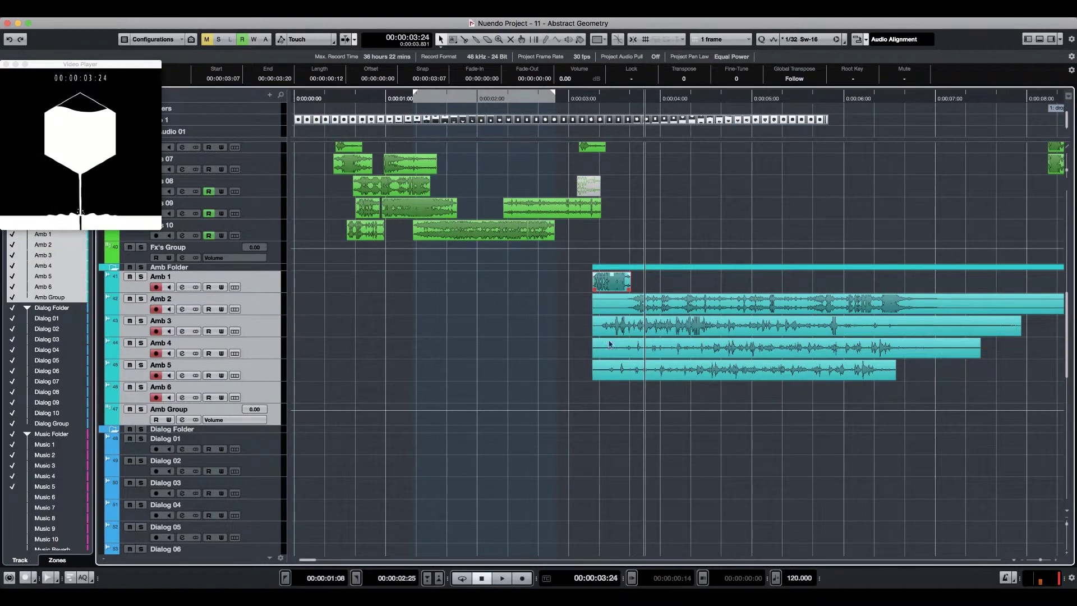
Mute the clips on Amb 1 to Amb 4 and move the Amb 5 clip to start at 00:00:03:25.
click(626, 249)
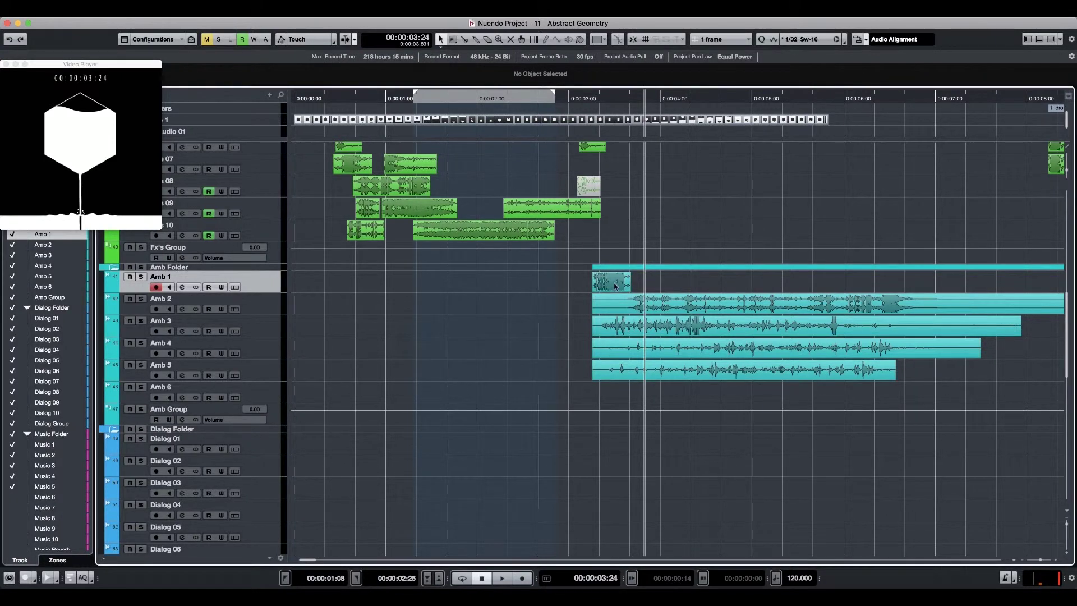
click(641, 377)
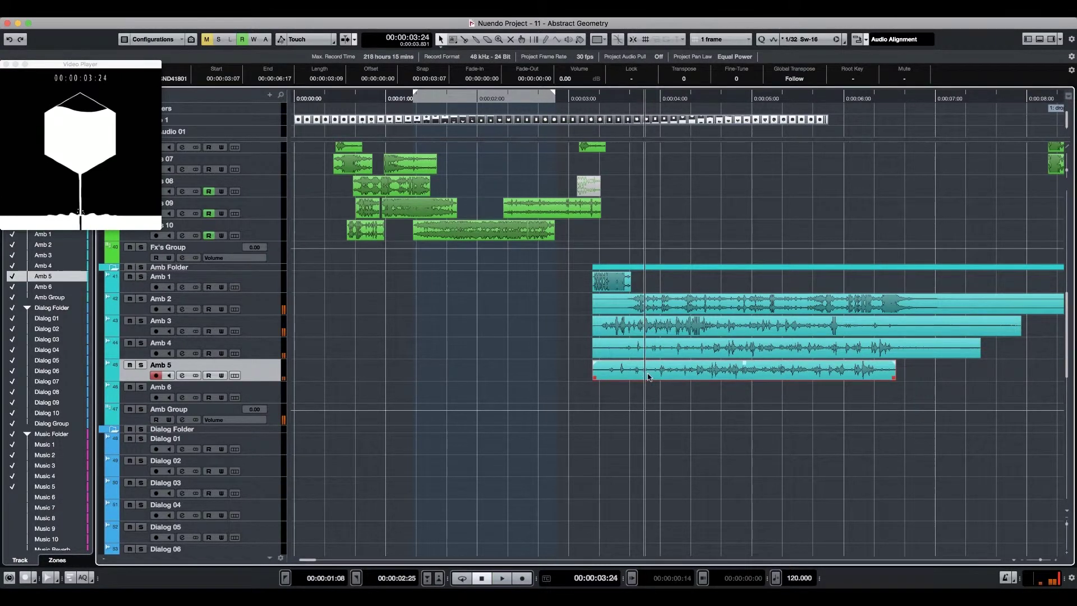
drag(662, 376, 715, 379)
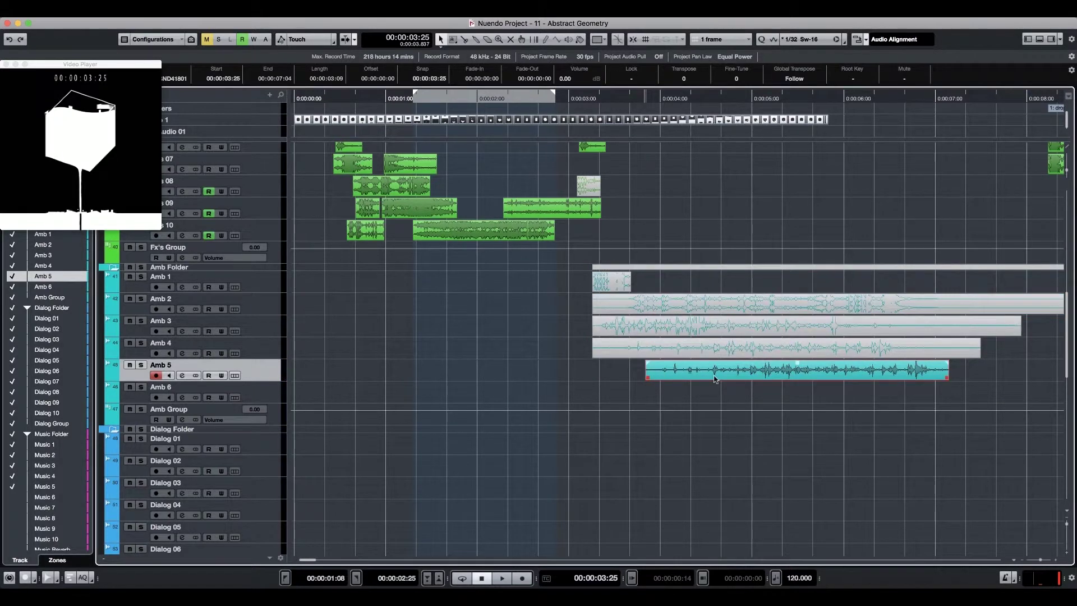
key(space)
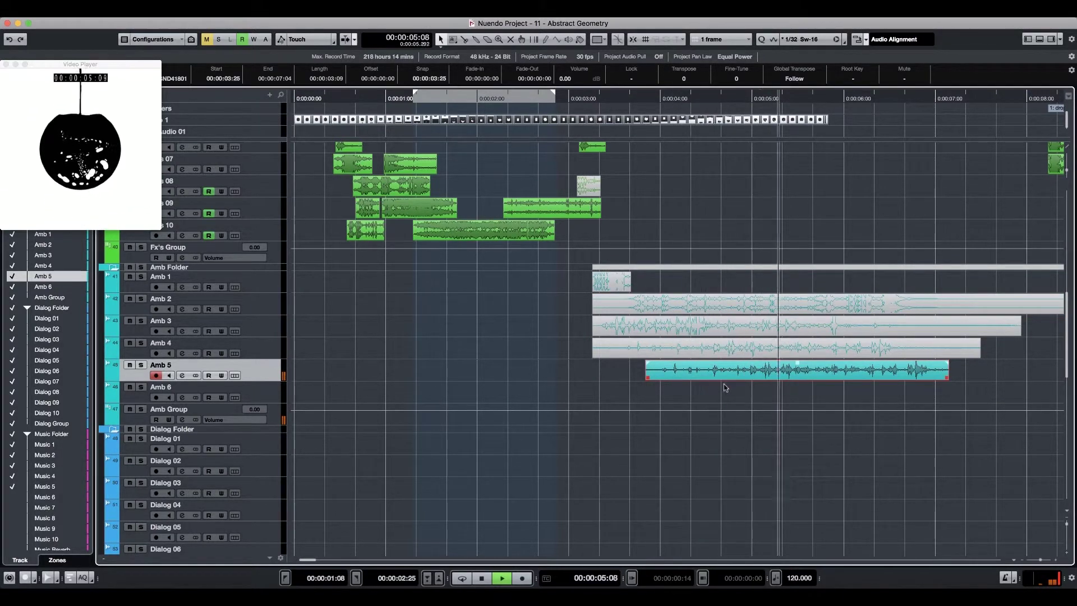
key(space)
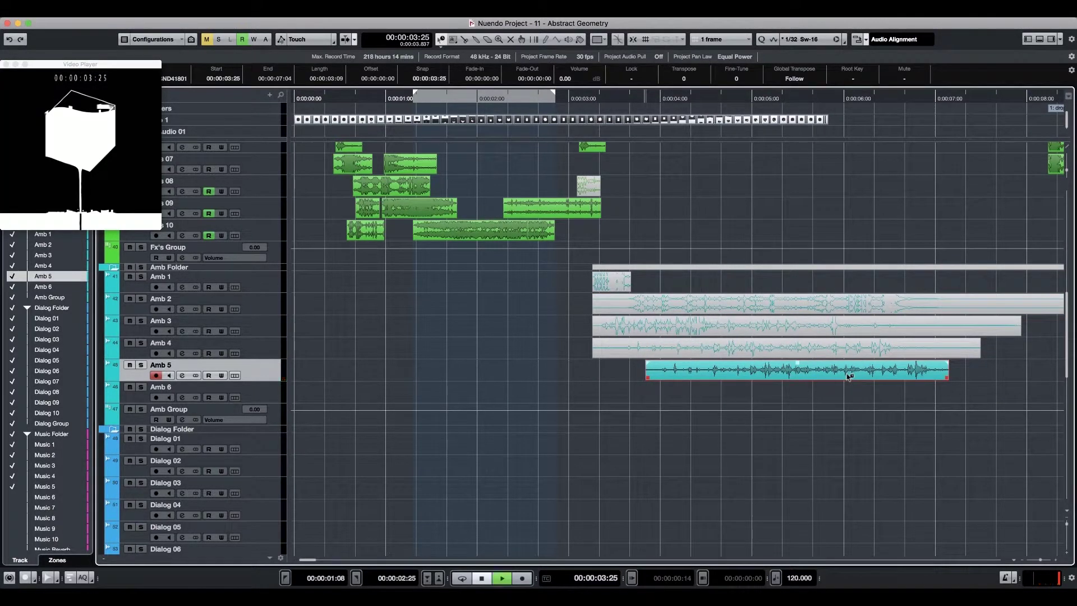
Play back the Amb 5 clip and set its volume to 11.00 dB.
key(space)
scroll(578, 81, up, 20)
key(space)
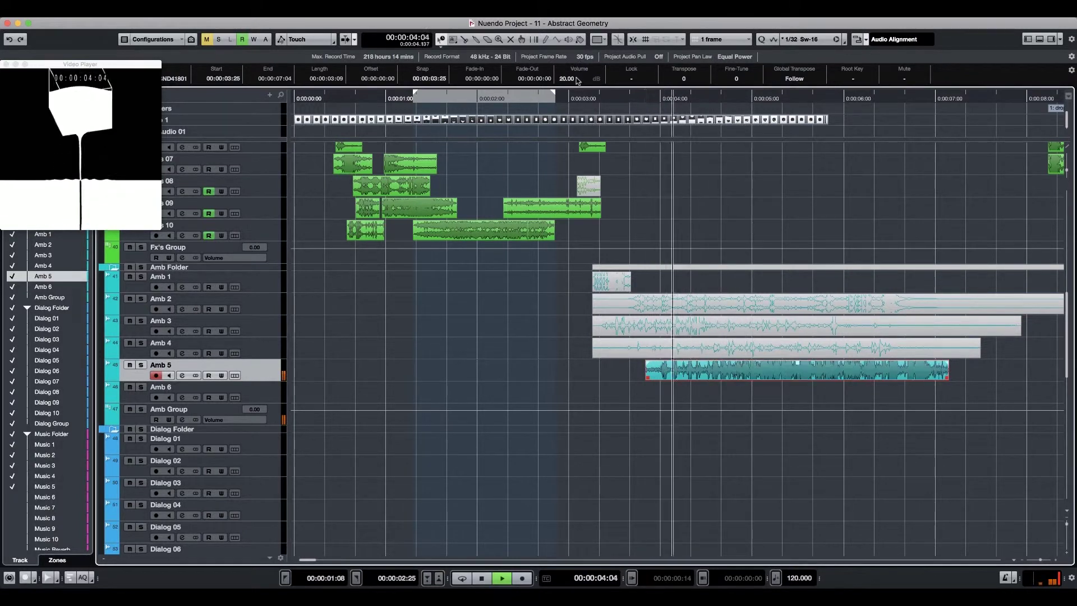
key(space)
scroll(578, 81, down, 9)
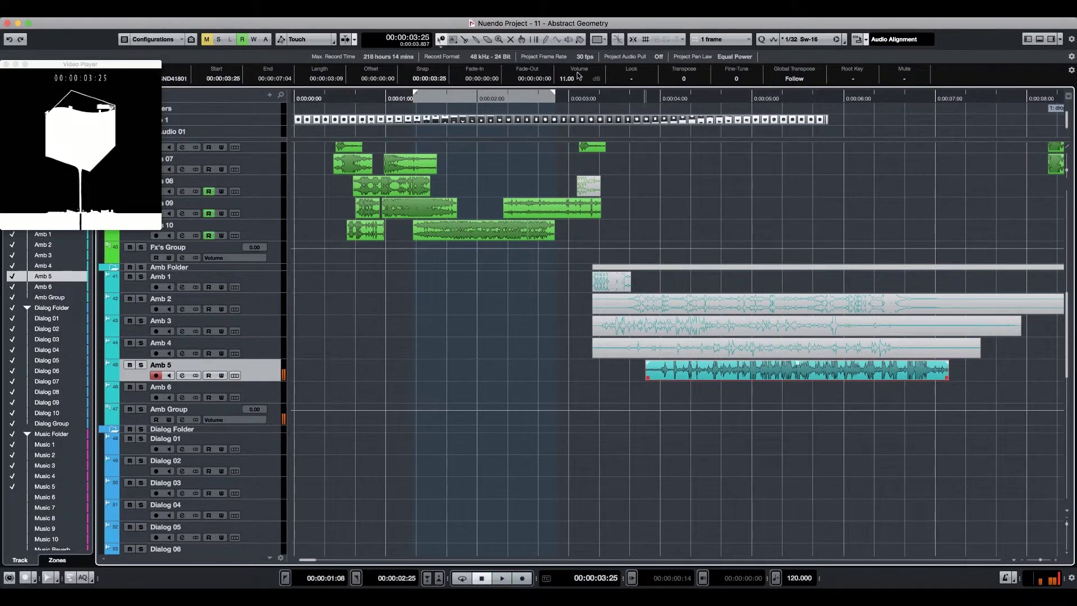
Trim the Amb 5 clip to run from about 00:00:03:23 to about 00:00:05:19.
drag(749, 371, 741, 370)
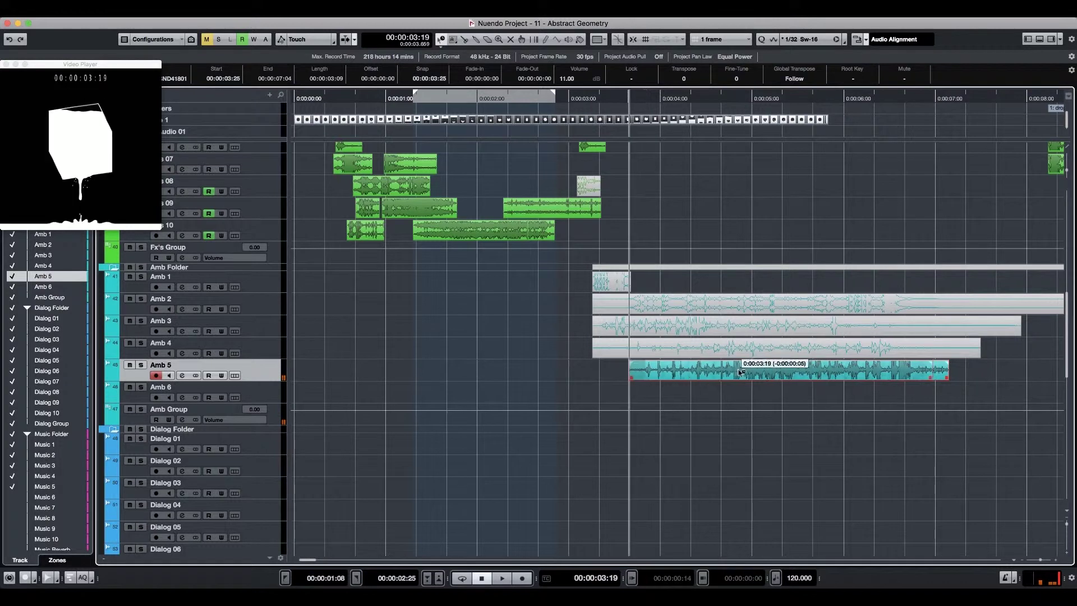
drag(927, 379, 795, 377)
key(l)
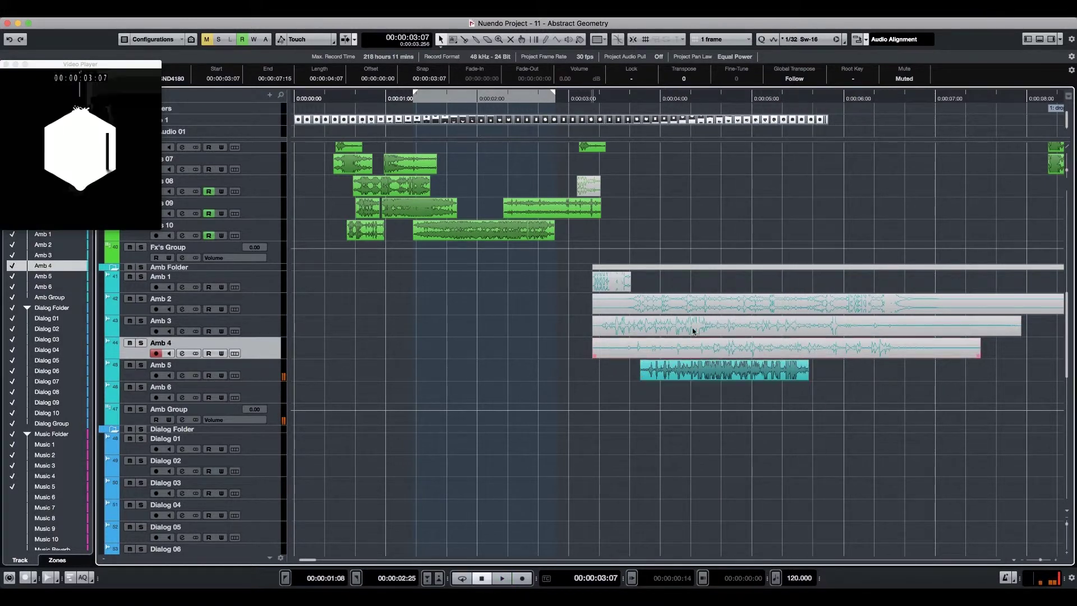
Unmute the Amb 3 clip and play it back with the trimmed Amb 5 clip.
click(672, 321)
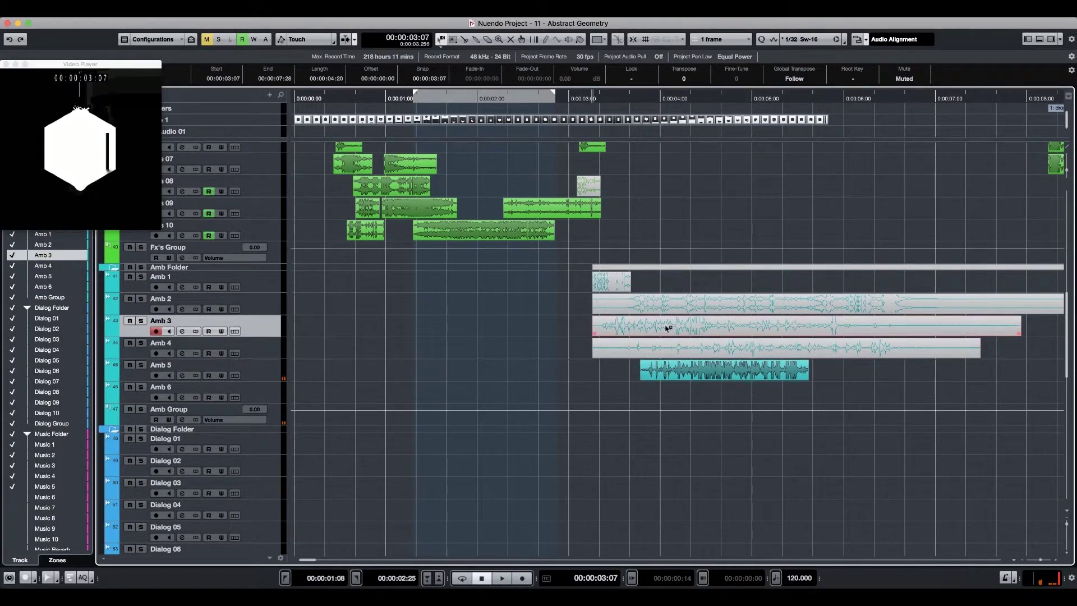
key(shift+u)
key(space)
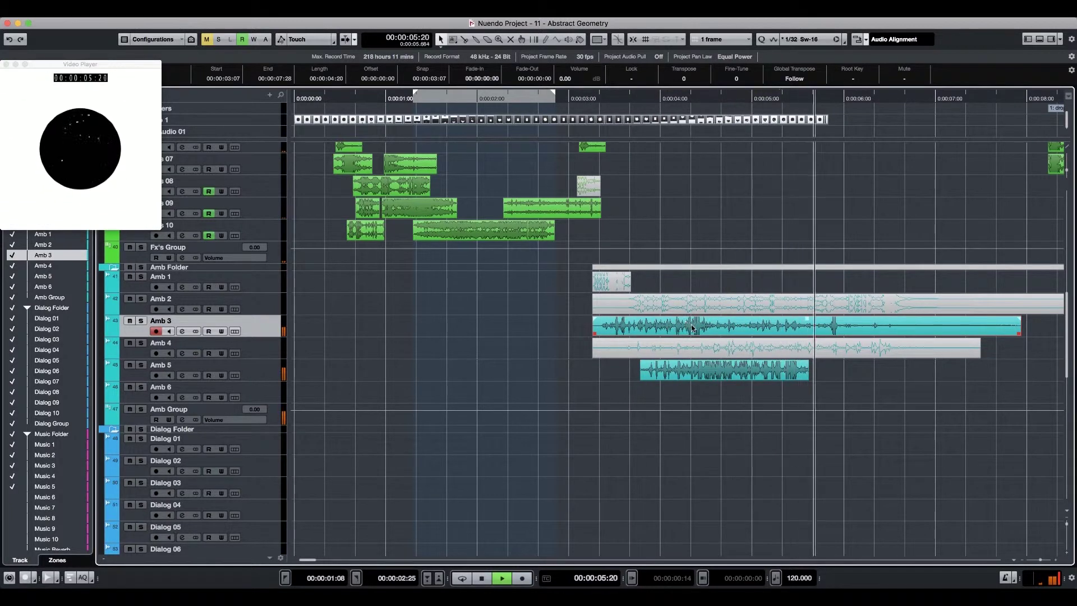
key(space)
Move the muted Amb 4 clip to Amb 1, starting it at 00:00:03:23 behind the short clip there.
drag(788, 346, 780, 285)
alt+click(640, 283)
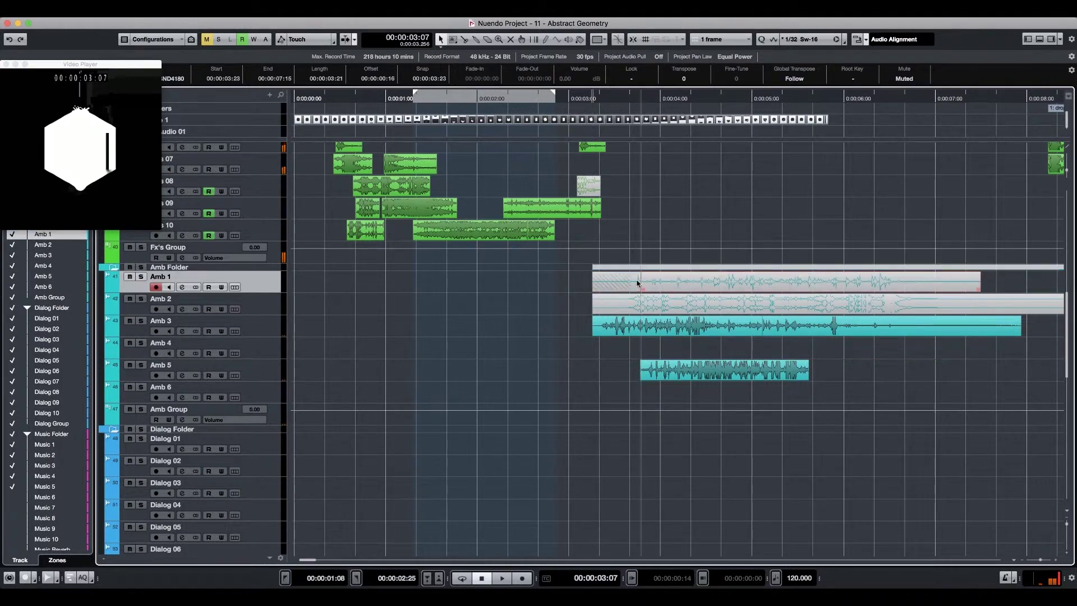
Split the Amb 3 clip at about 00:00:05:03 and move its second part to Amb 4, starting at 00:00:04:19.
alt+click(806, 331)
drag(815, 330, 773, 348)
key(space)
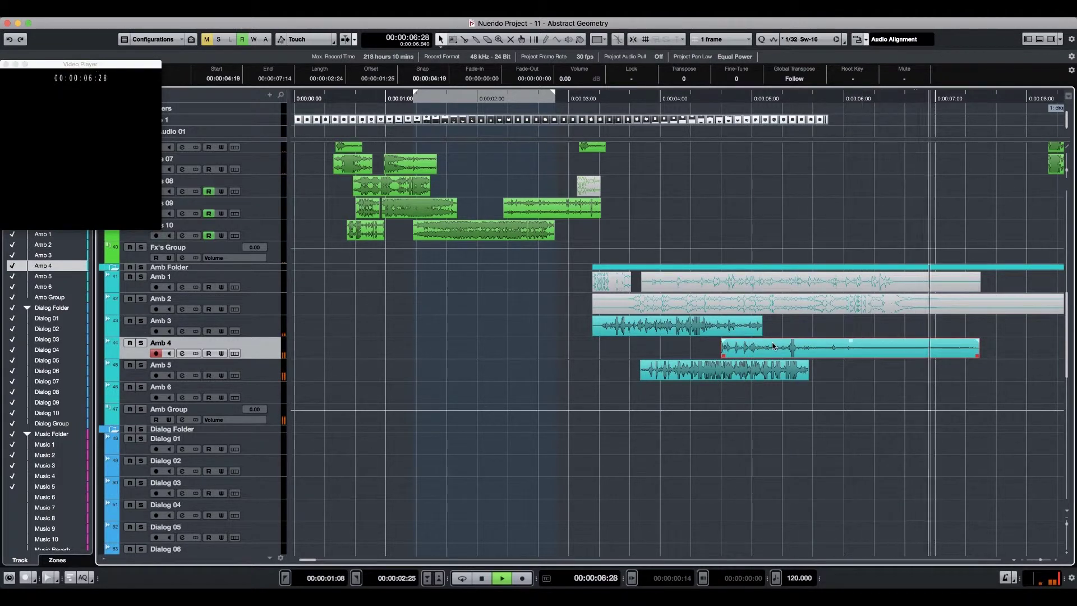
key(space)
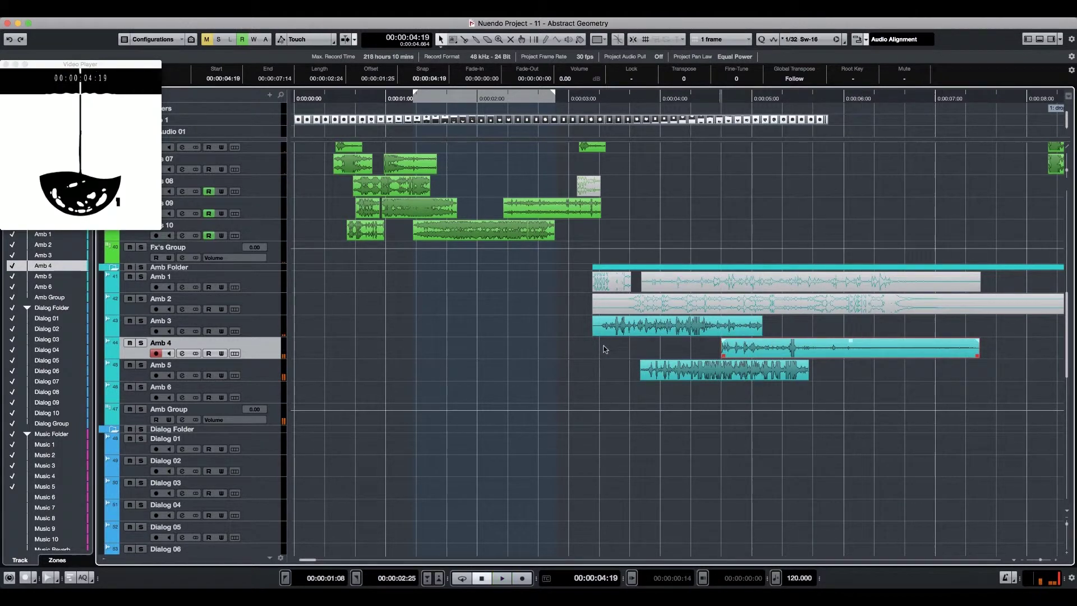
Unmute the Amb 2 clip, split it at about 00:00:05:15 and move its second part to Amb 6, starting at 00:00:02:17.
click(656, 306)
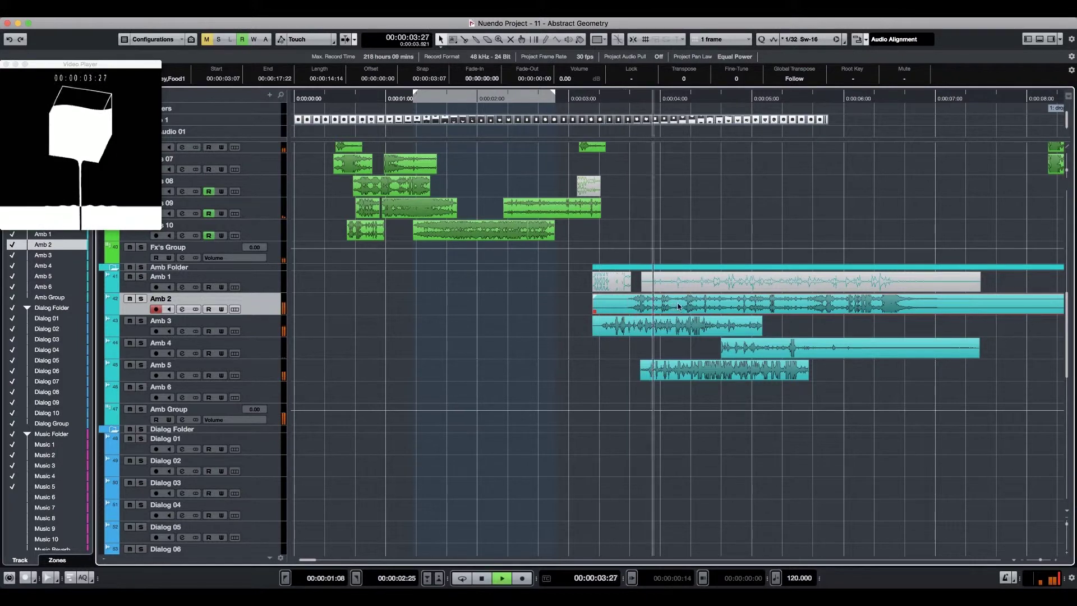
key(alt+x)
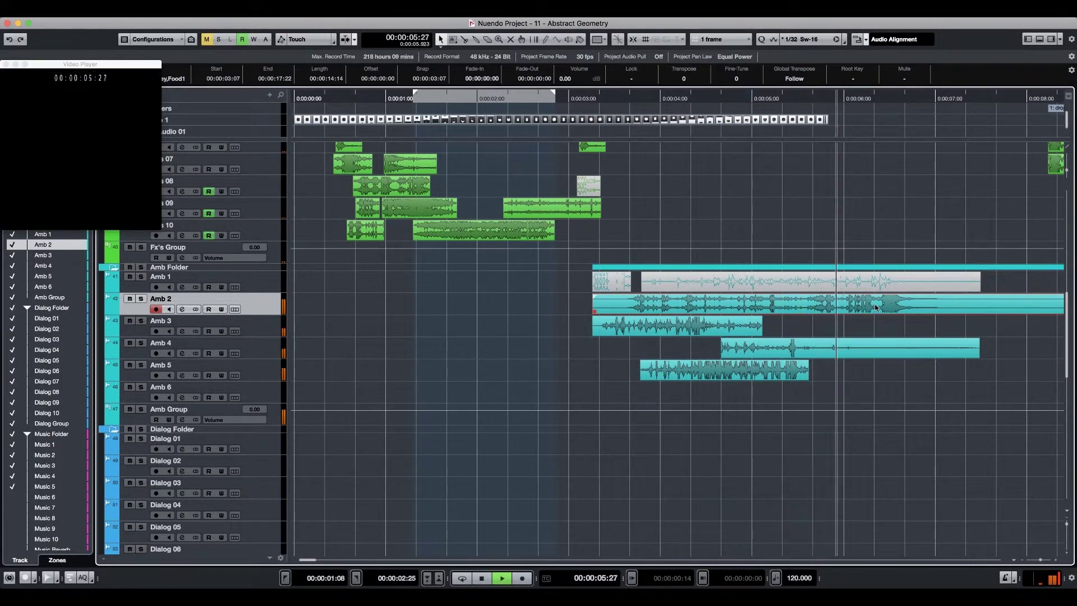
drag(867, 307, 630, 398)
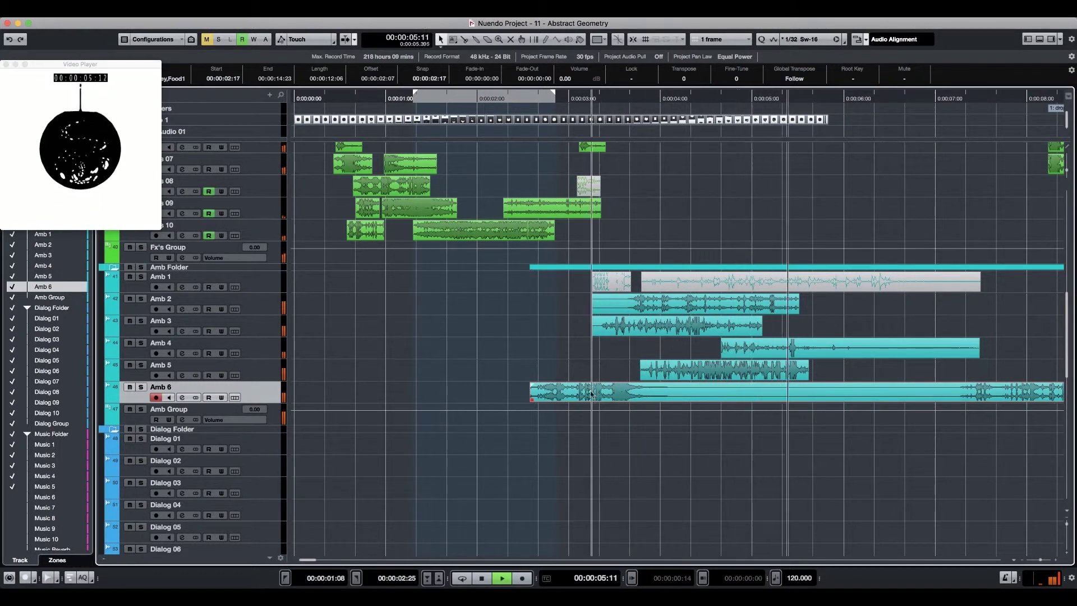
Trim the Amb 6 clip's start to 00:00:03:07 and give it a 3-frame fade-in.
drag(533, 399, 592, 400)
key(space)
key(space)
key(space)
drag(594, 386, 598, 387)
key(space)
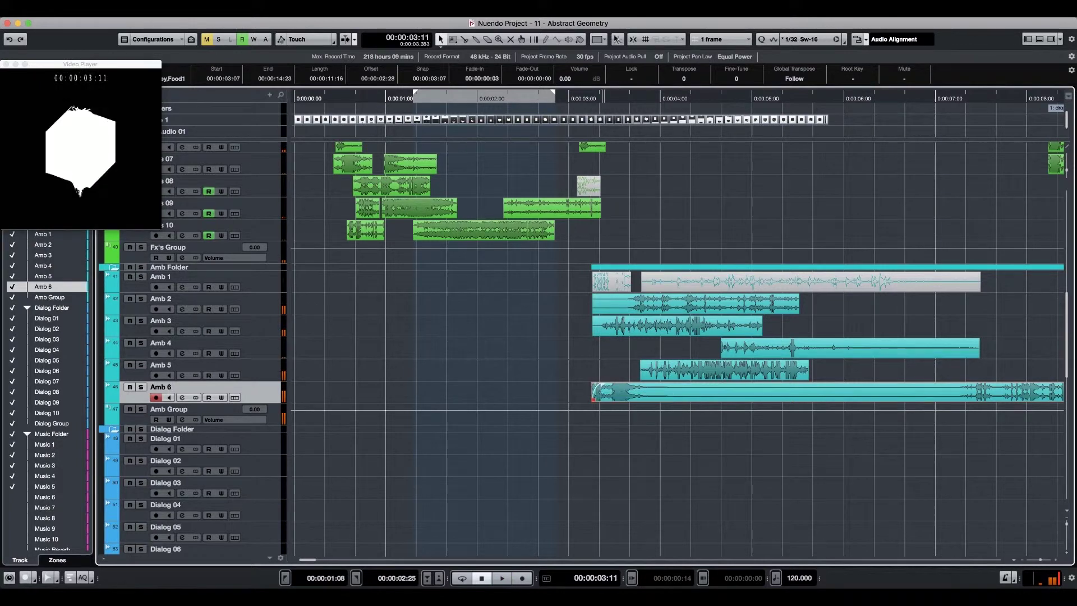
Set the Amb 6 clip's volume to -7.00 dB and split the Amb 4 and Amb 6 clips at 00:00:06:11.
scroll(581, 81, up, 1)
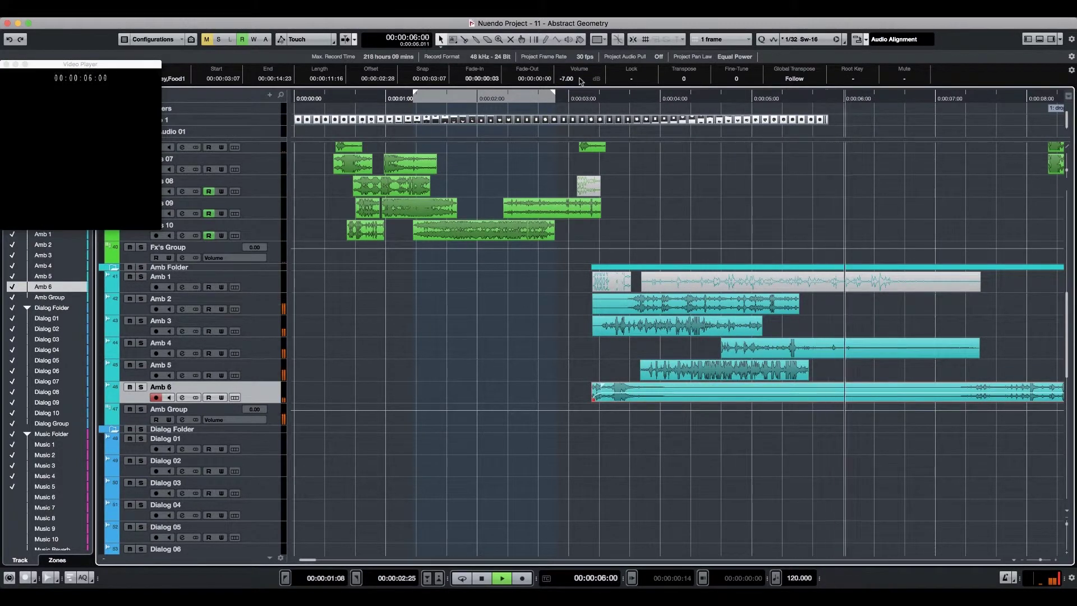
key(space)
drag(889, 297, 896, 401)
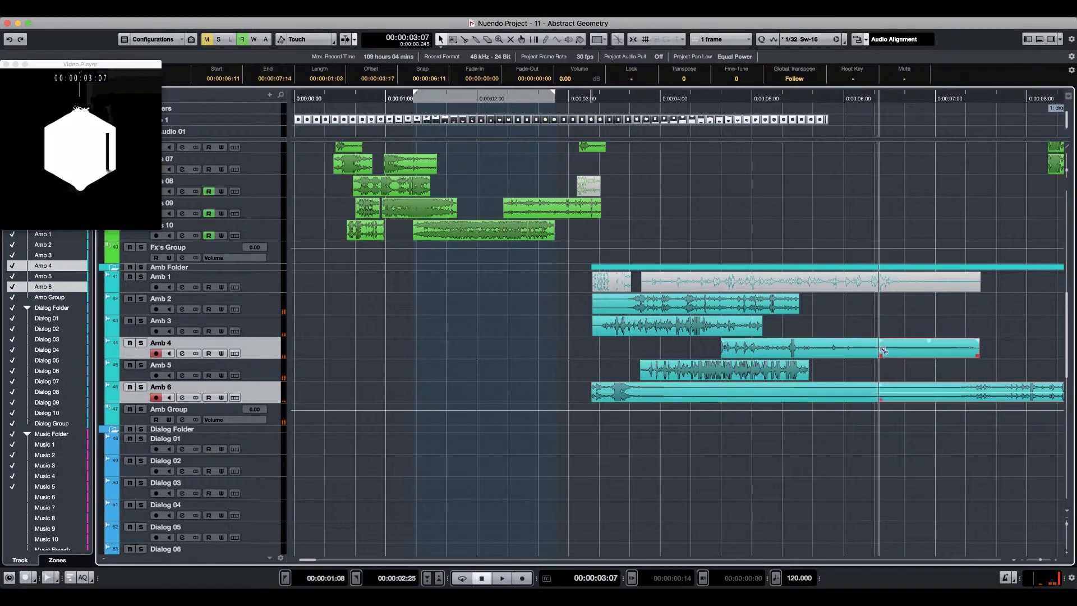
drag(932, 284, 945, 352)
key(shift+u)
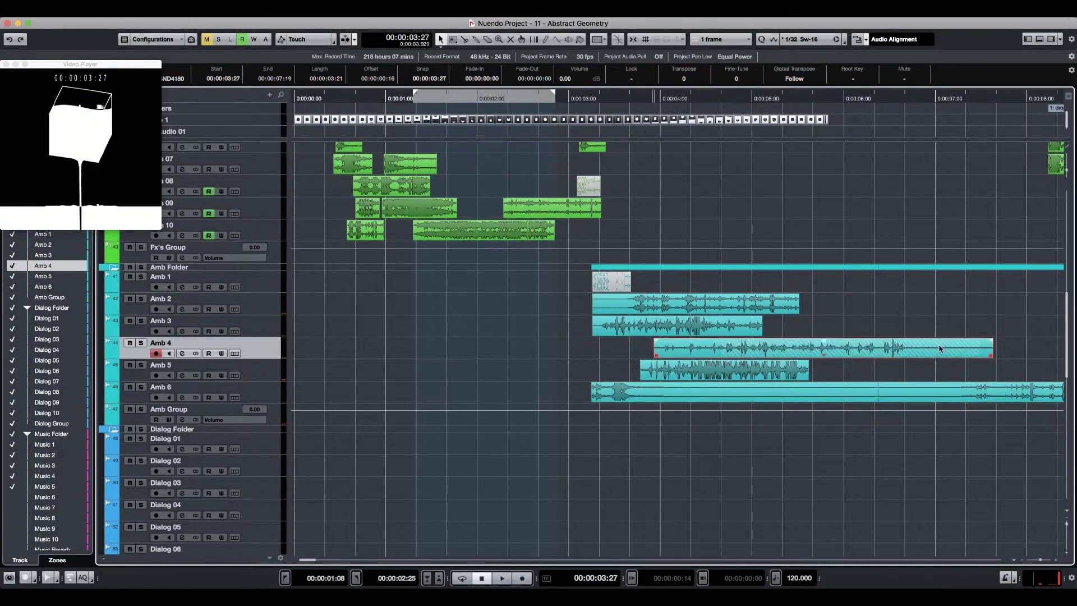
key(shift+m)
key(super+z)
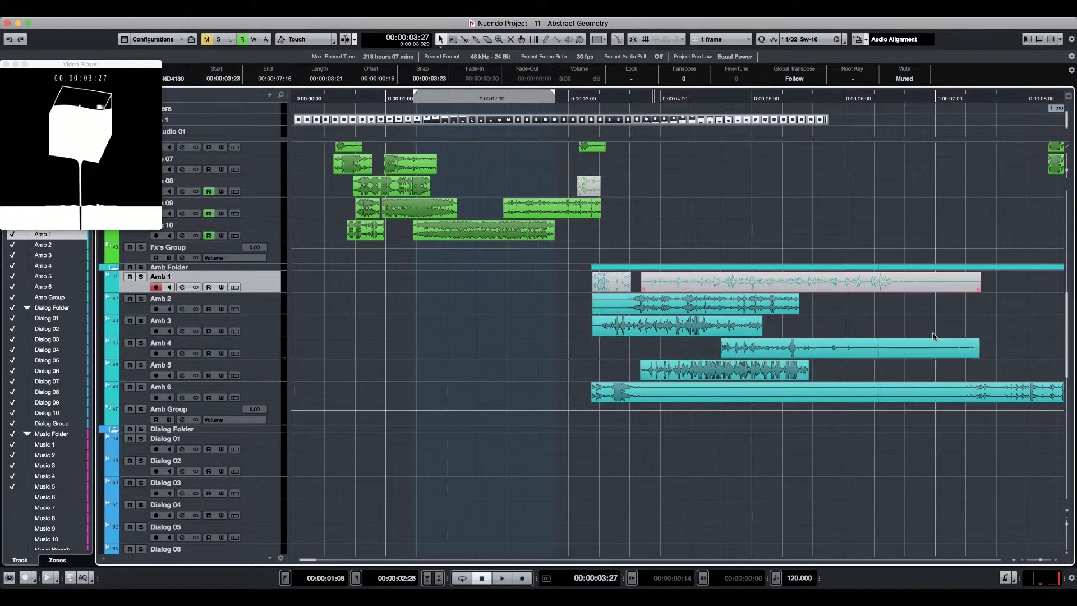
Delete the Amb 4 section after 00:00:06:11 and move the second Amb 6 part to Dialog 01, starting at 00:00:02:04.
click(932, 351)
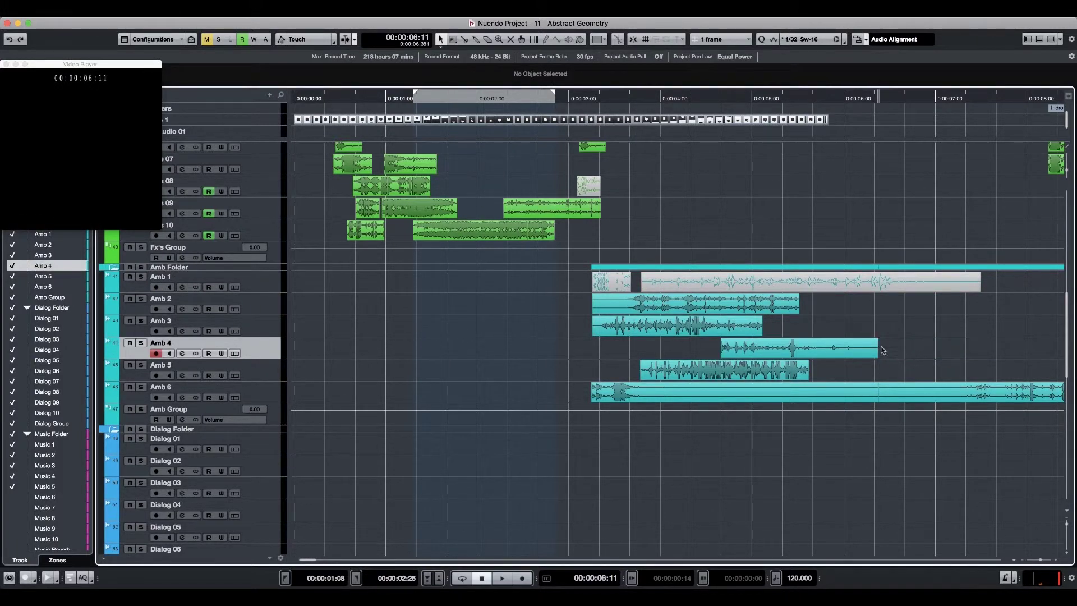
click(863, 352)
click(963, 399)
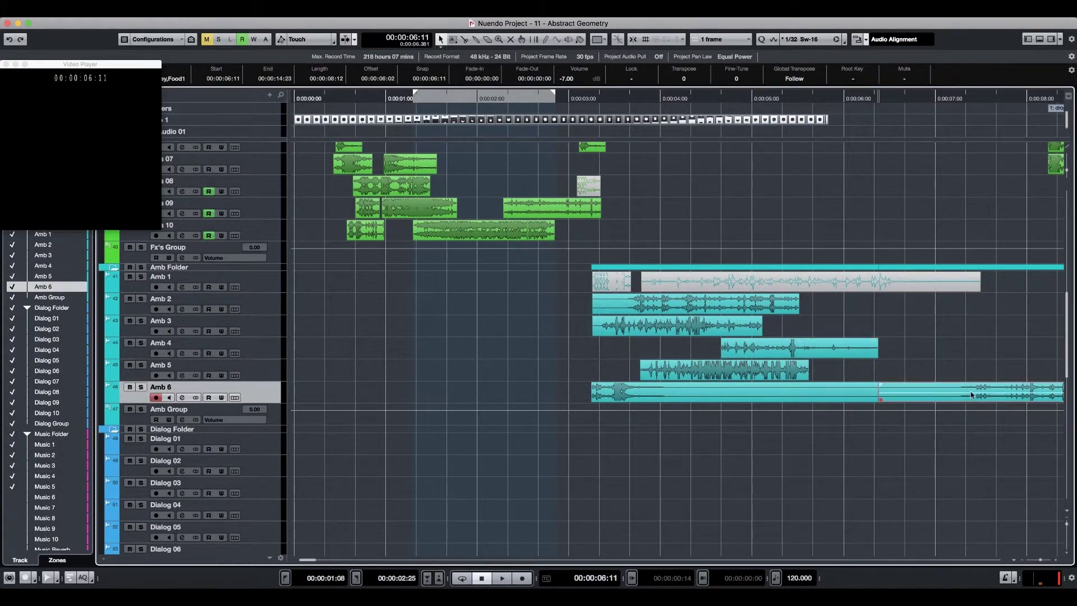
drag(953, 393, 590, 452)
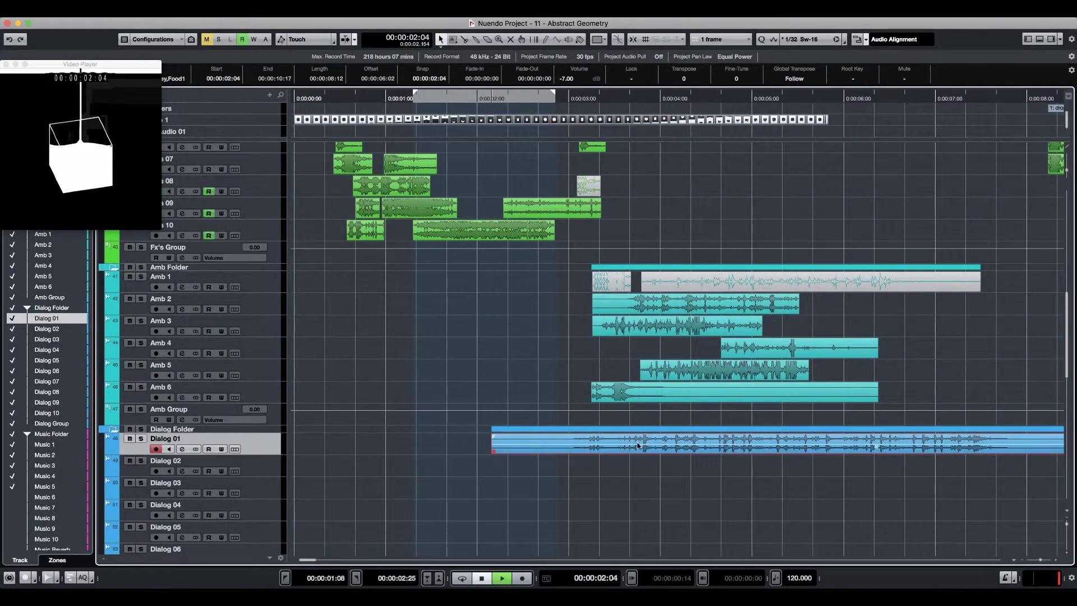
Audition the Dialog 01 clip soloed, then place it on Amb 1 from 00:00:02:28 and trim its end to 00:00:06:15.
key(s)
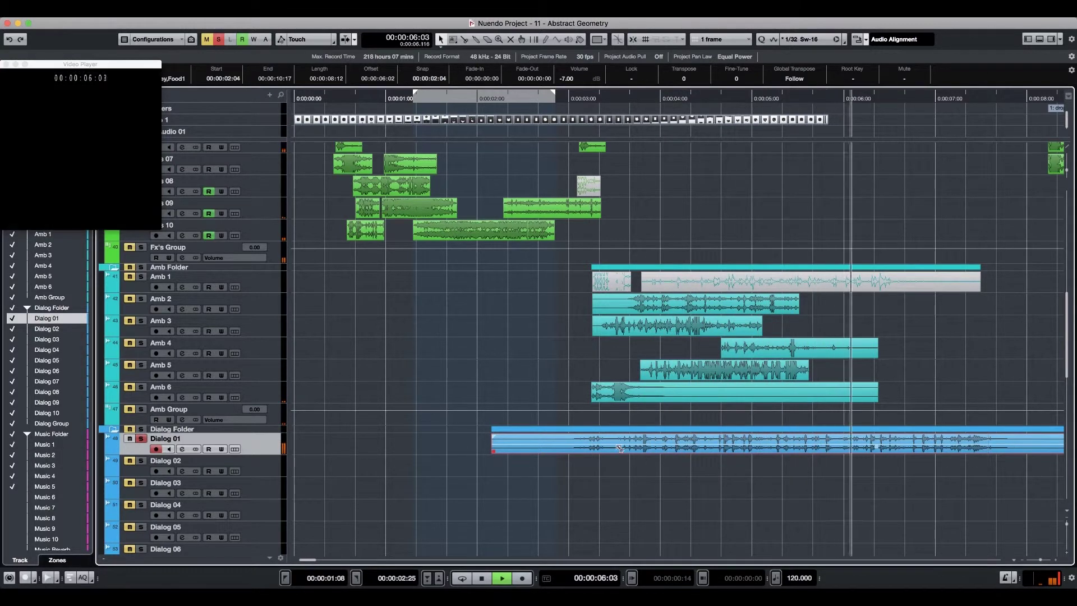
key(l)
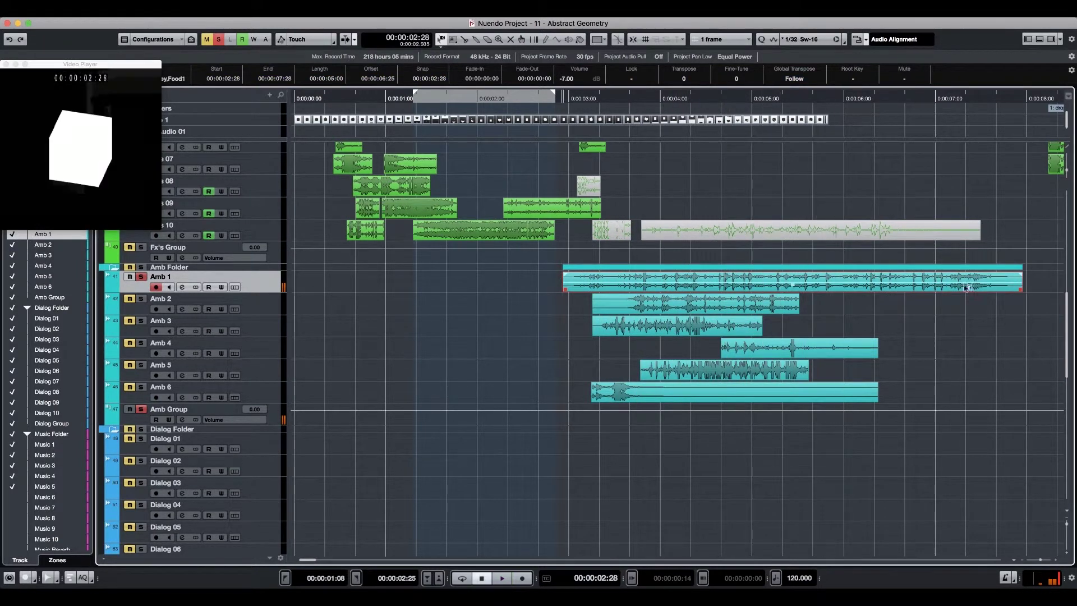
drag(1020, 293, 887, 290)
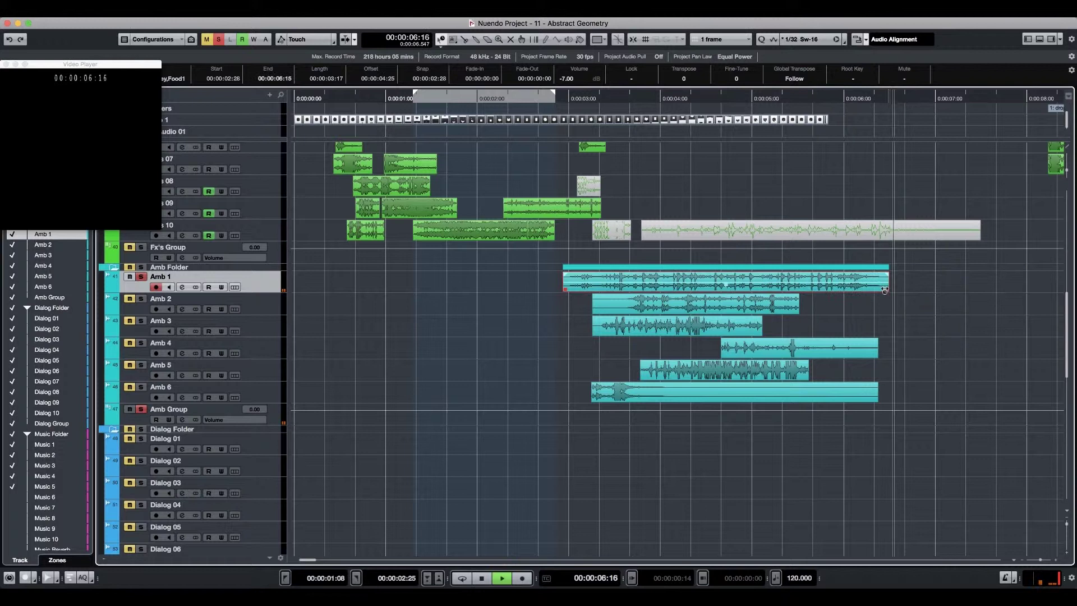
key(l)
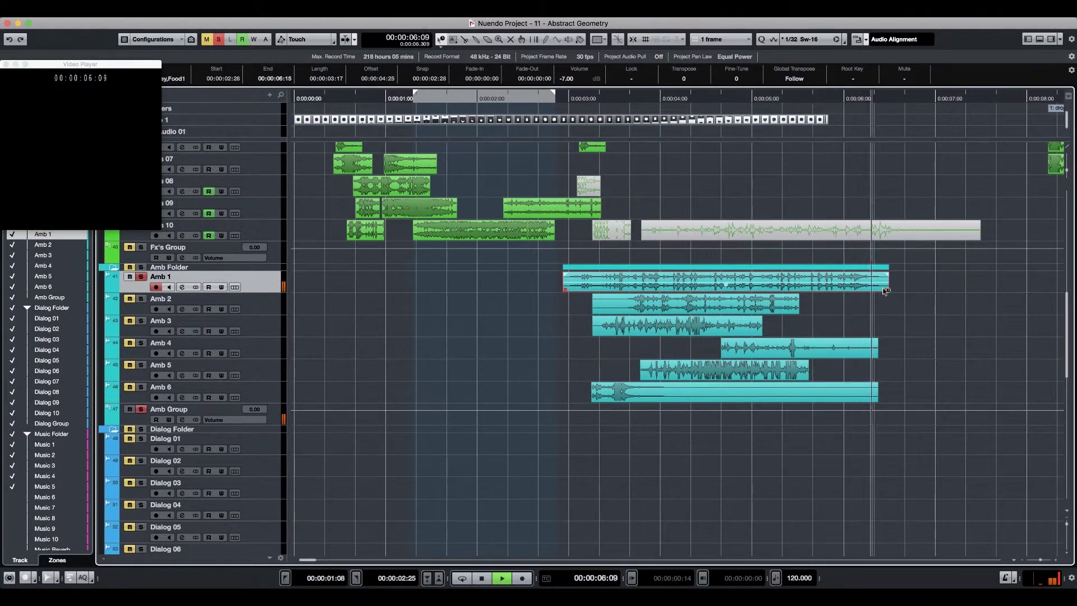
Cut off the Amb 1 clip after about 00:00:05:21 and play back the soloed Amb tracks.
alt+click(816, 285)
key(Delete)
click(799, 275)
click(557, 328)
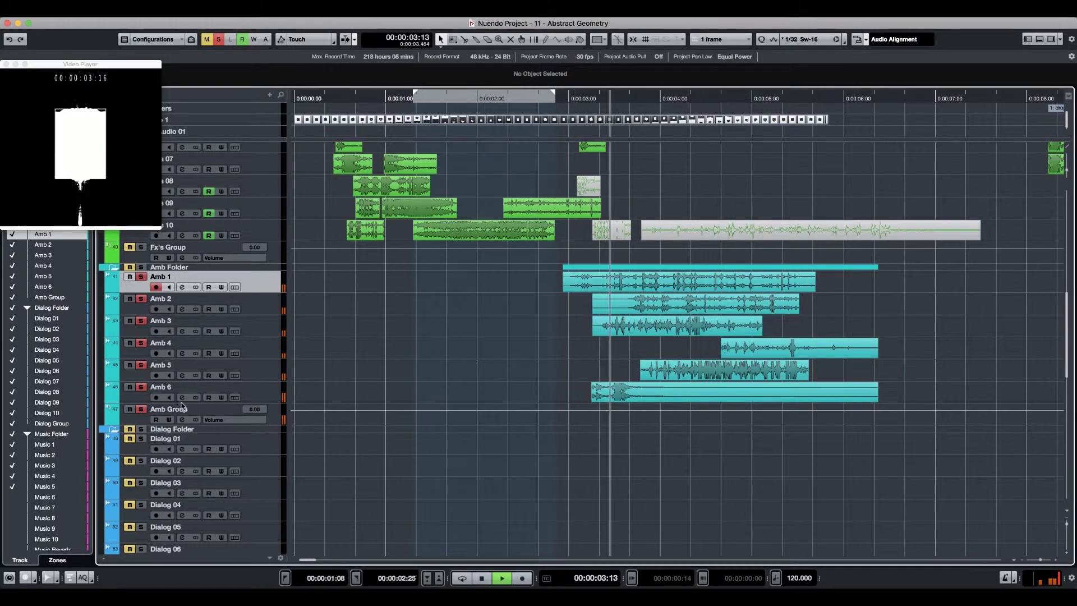
key(space)
Split the Amb 4 clip at about 00:00:05:25 and move its tail to Amb 3, starting at 00:00:05:19.
alt+click(833, 352)
drag(849, 355, 831, 333)
key(space)
click(787, 318)
key(space)
Cut the Amb 3 and Amb 6 clips at 00:00:05:25, where the video ends, and delete everything after it.
drag(818, 119, 830, 399)
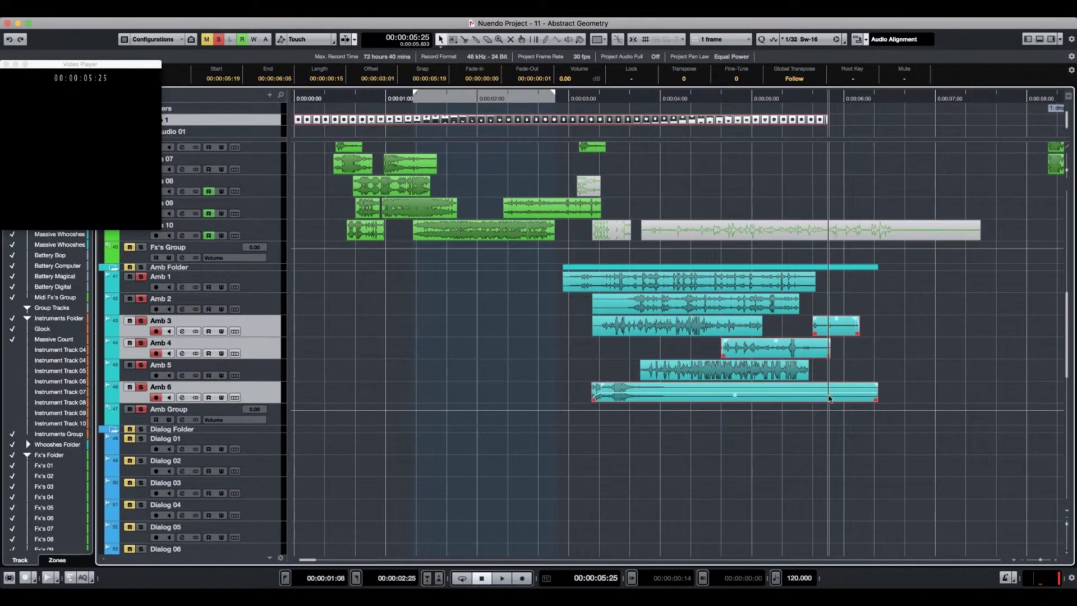
drag(879, 284, 829, 400)
key(Delete)
Mute the Amb 6 clip and play the full mix from the beginning without solo.
key(Home)
key(space)
click(638, 394)
key(shift+m)
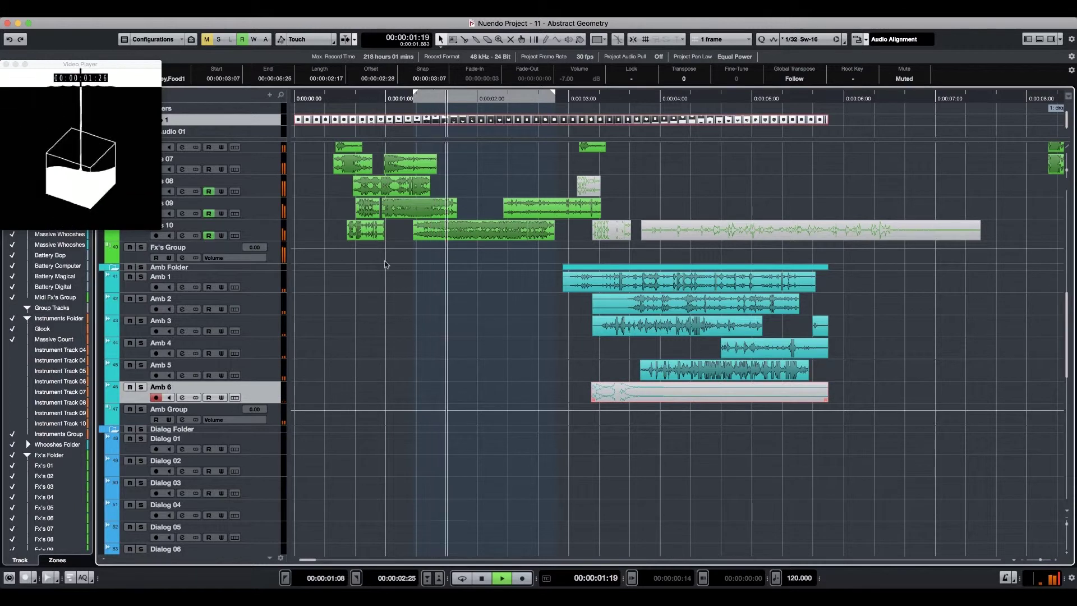
key(space)
Select the first Fx's 04 clip, solo its track and play it back.
scroll(331, 318, up, 5)
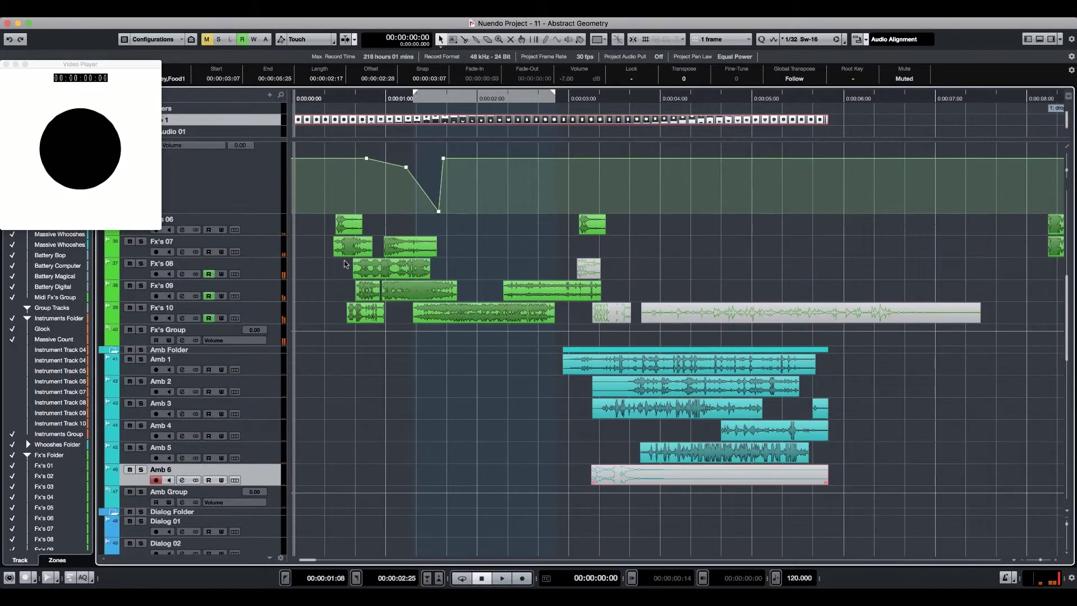
click(349, 357)
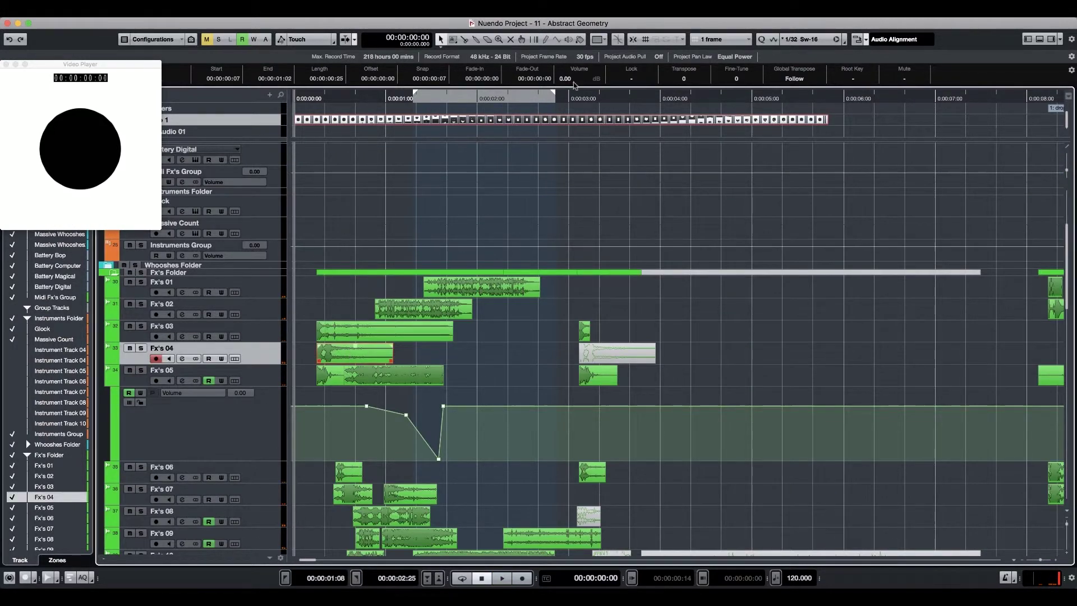
key(h)
key(h)
key(s)
key(space)
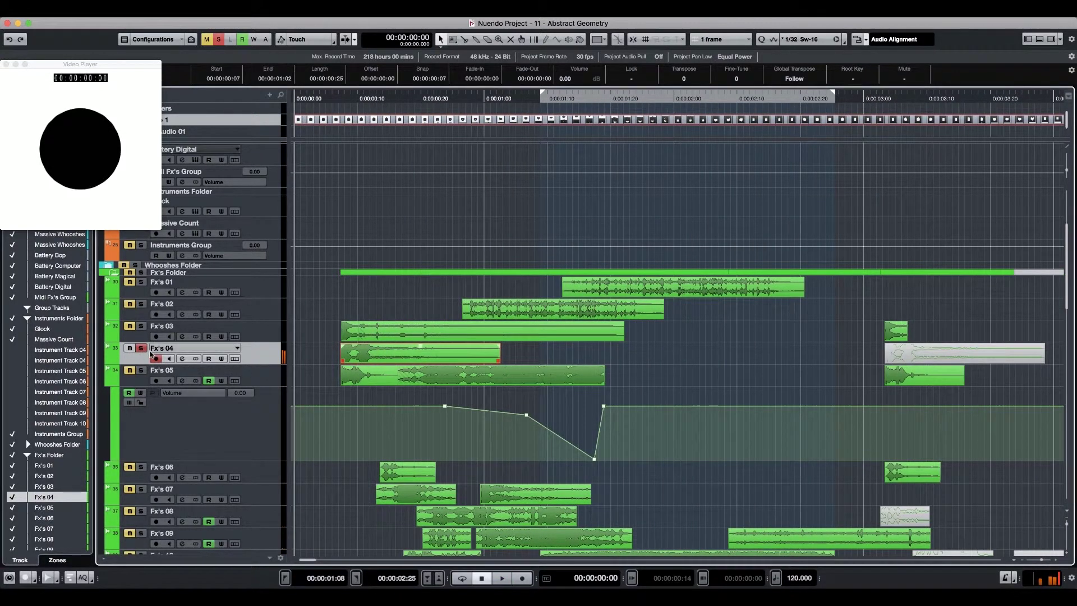
Lower the first Fx's 04 clip's volume, take its track off solo and play the full mix.
key(s)
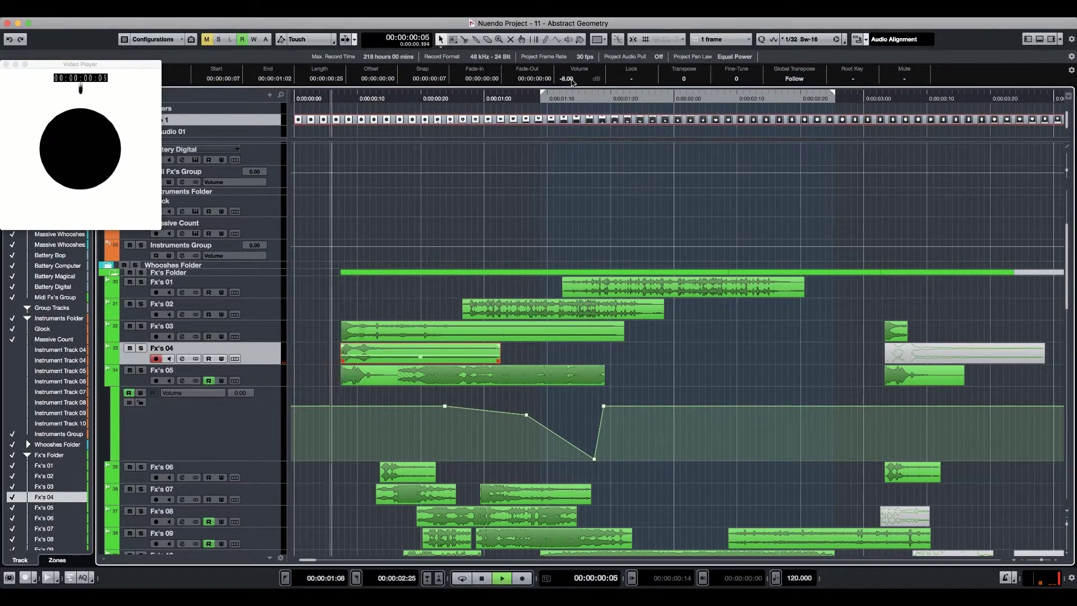
key(space)
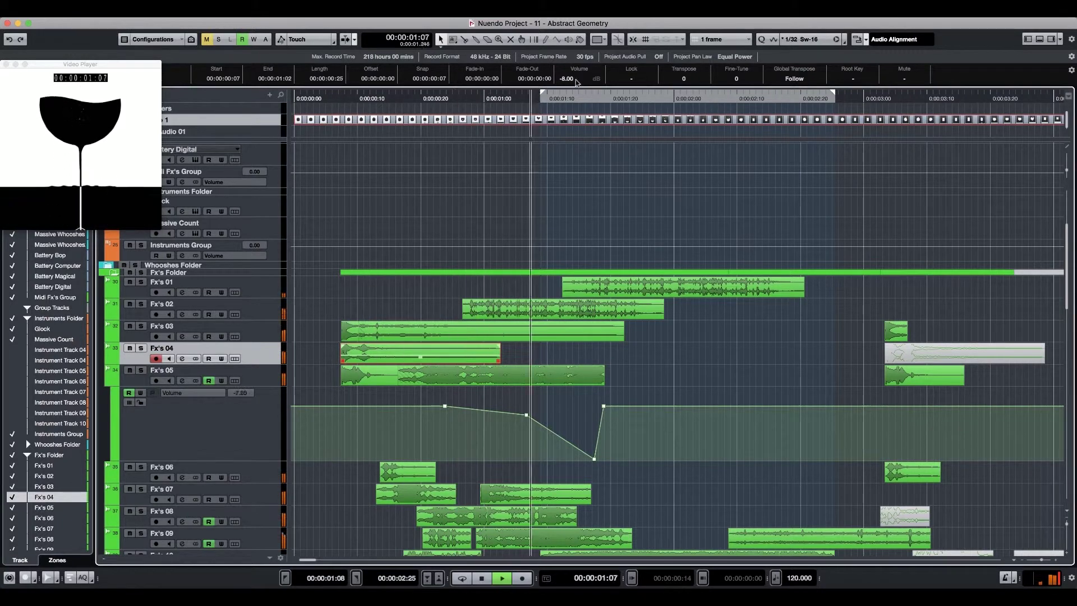
key(space)
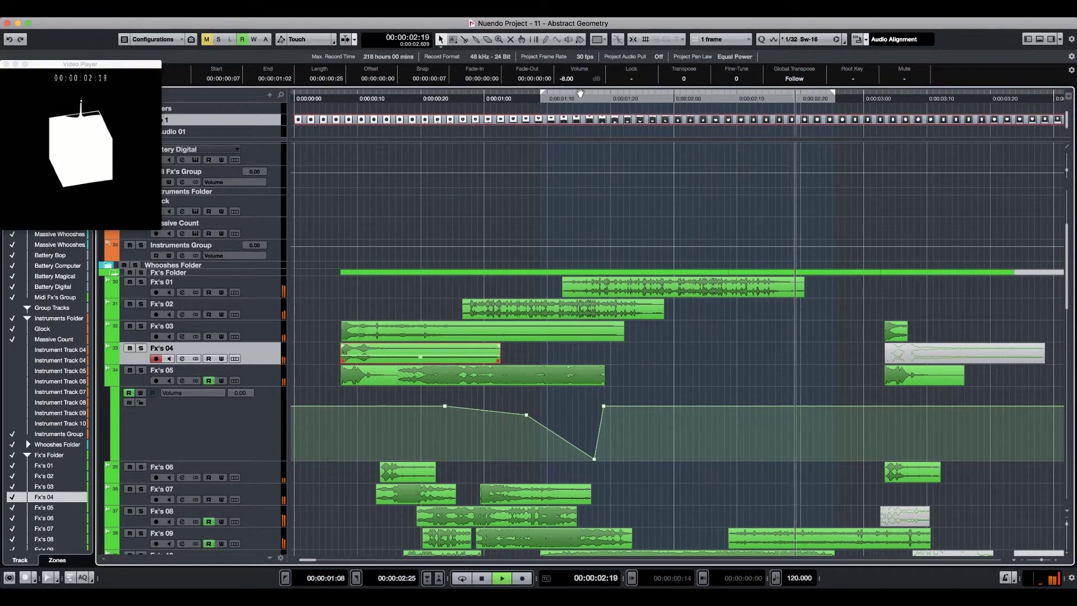
scroll(653, 292, down, 6)
scroll(652, 292, up, 3)
key(space)
key(space)
Select the second Fx's 07 clip and play it back in solo and within the mix.
click(528, 247)
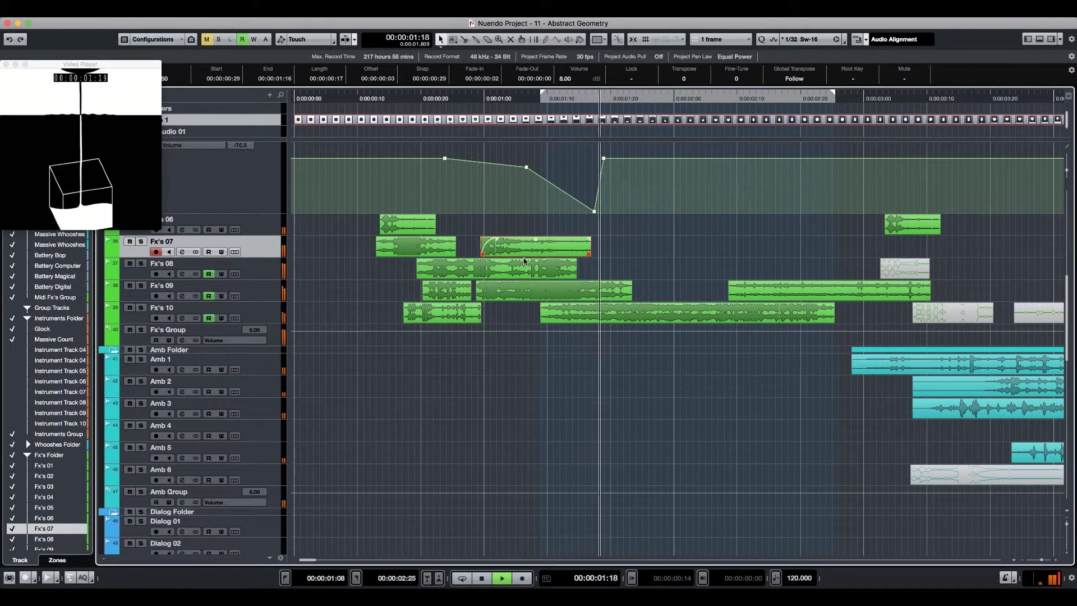
key(s)
key(space)
key(space)
key(space)
key(s)
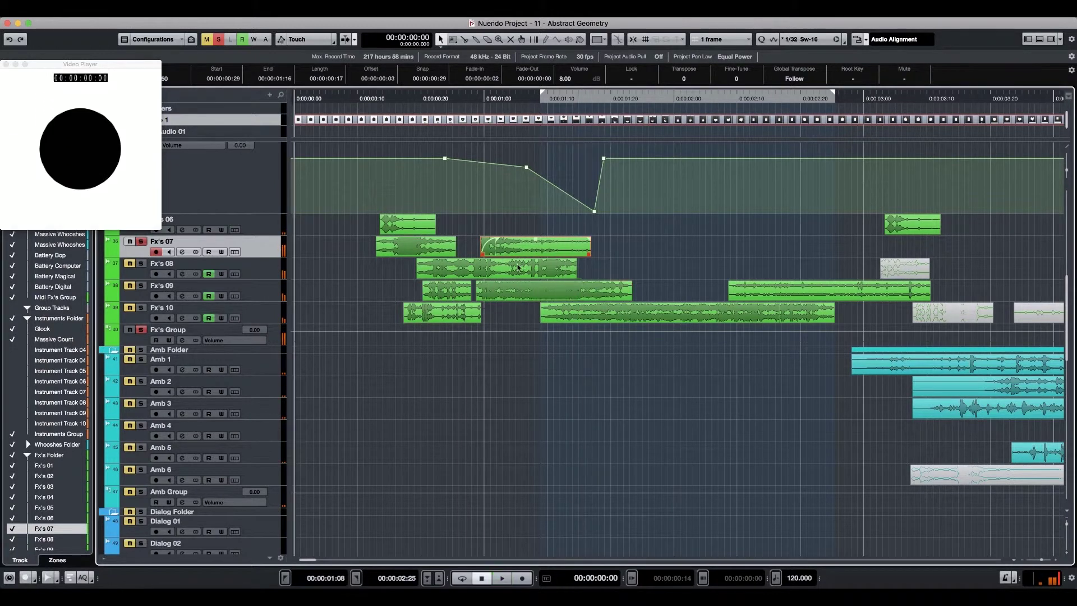
Select the second Fx's 09 clip and play it back in solo, then in the full mix.
click(512, 297)
key(s)
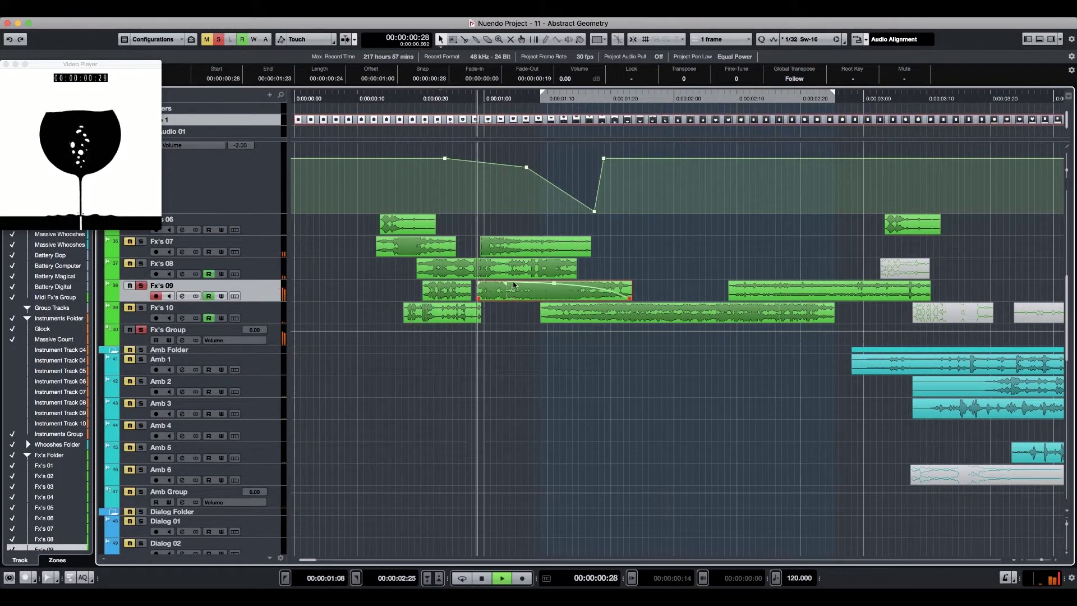
key(space)
click(517, 299)
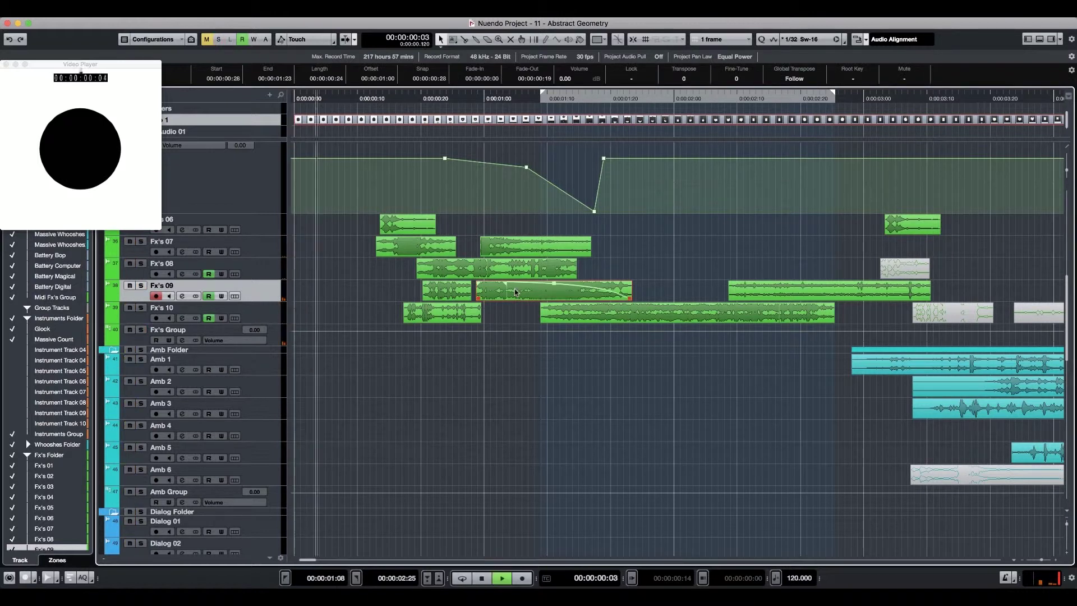
key(space)
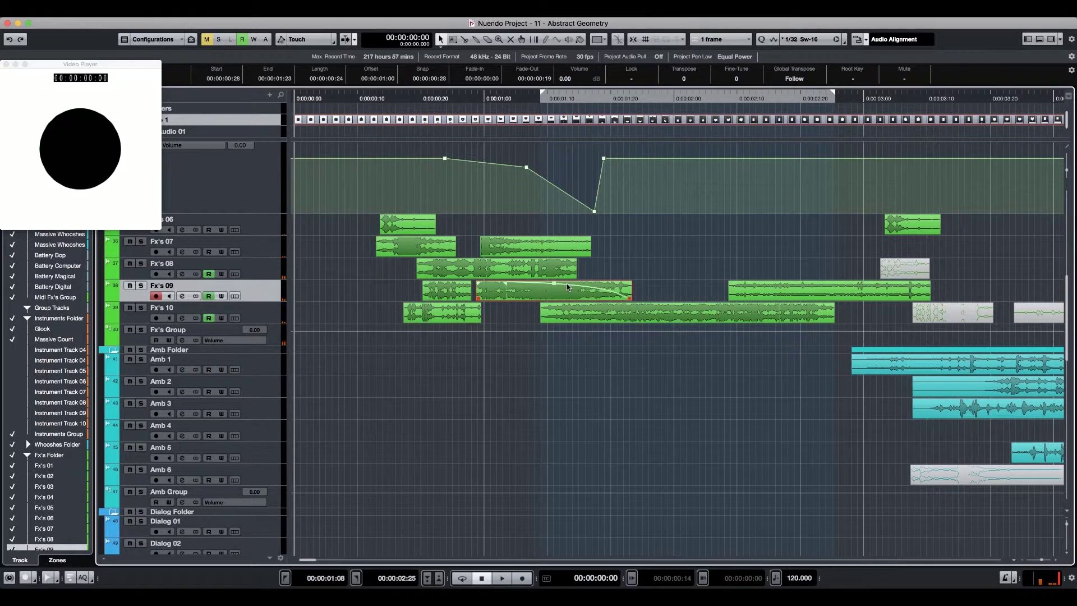
Set the second Fx's 09 clip's volume to -11.00 and play the full mix in an enlarged Video Player window.
drag(156, 230, 207, 275)
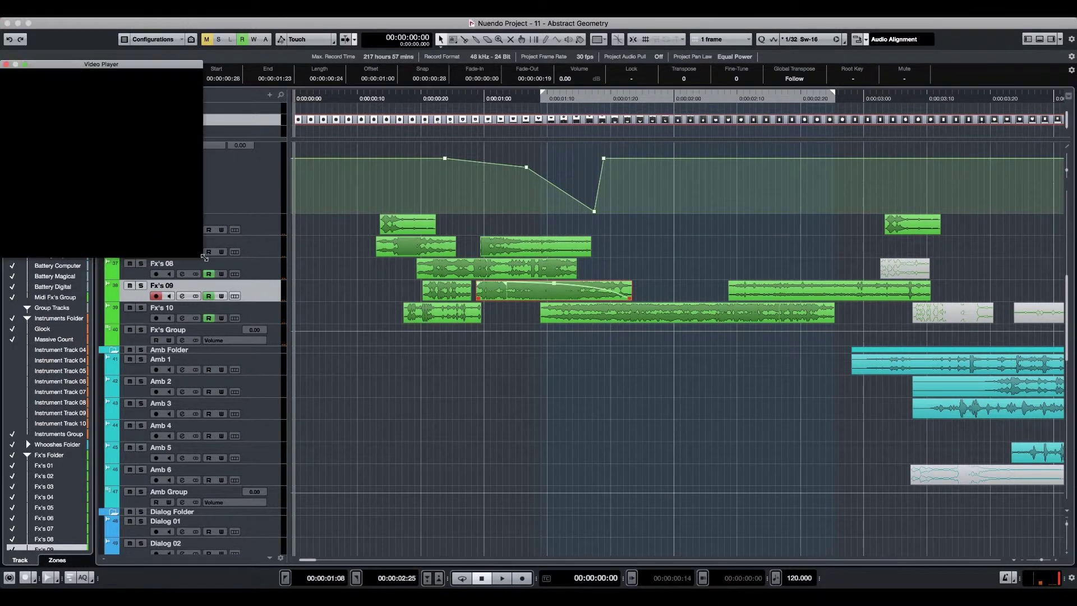
click(474, 354)
click(540, 297)
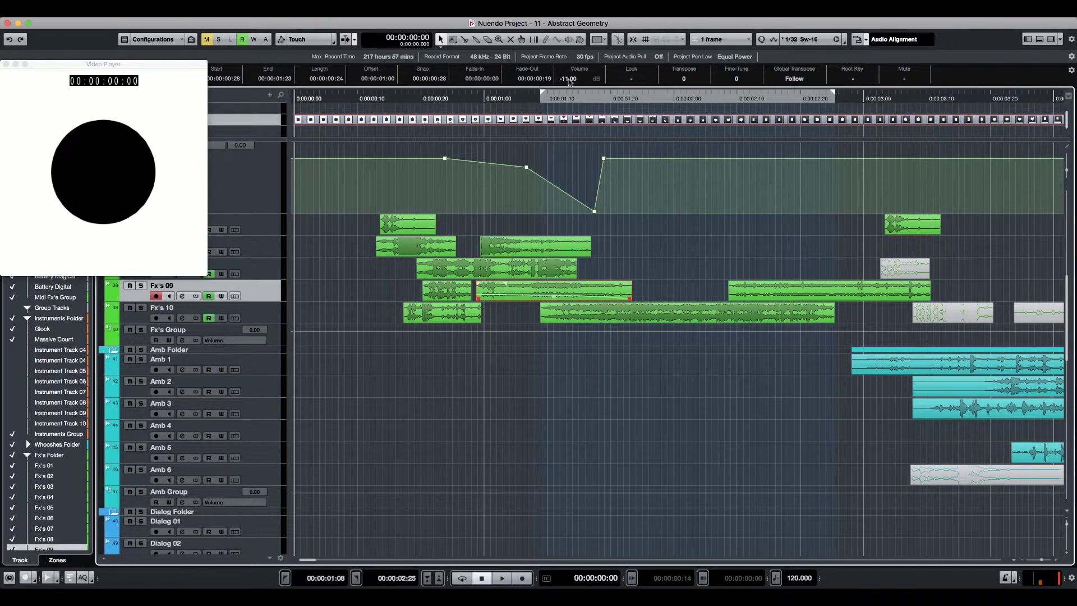
key(space)
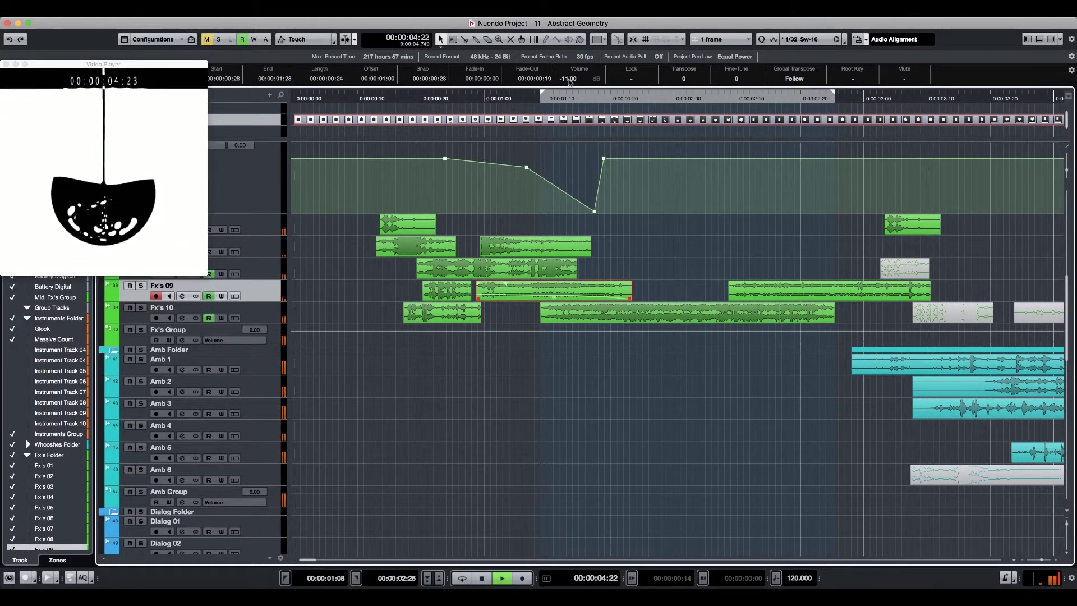
key(g)
key(g)
key(g)
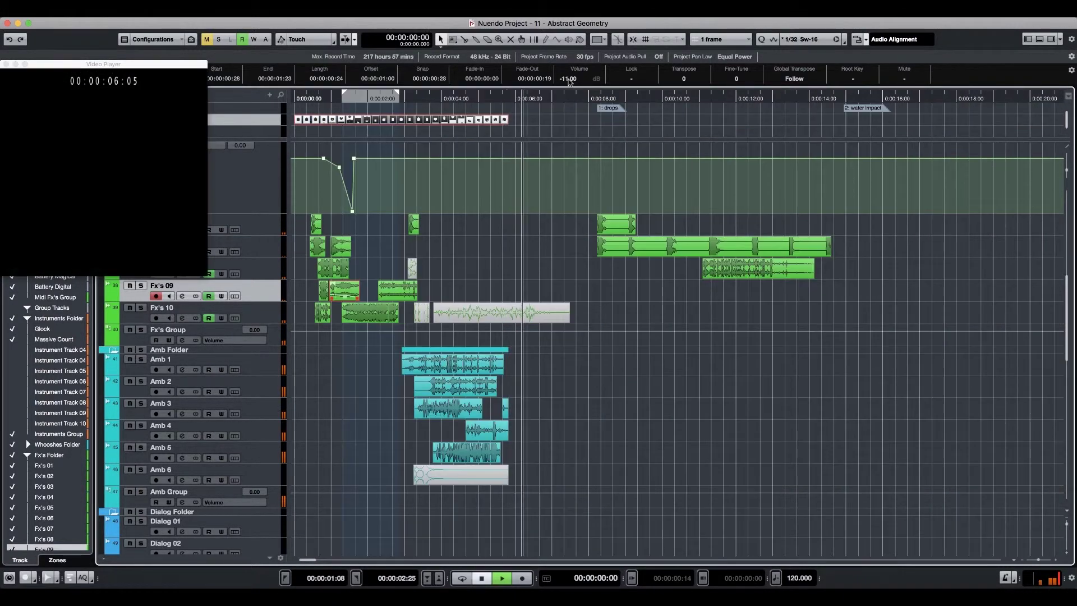
key(space)
Move the muted Amb 6 clip past the video's end, paste a long clip in its place at 00:00:02:24 and listen to it.
drag(546, 364, 394, 465)
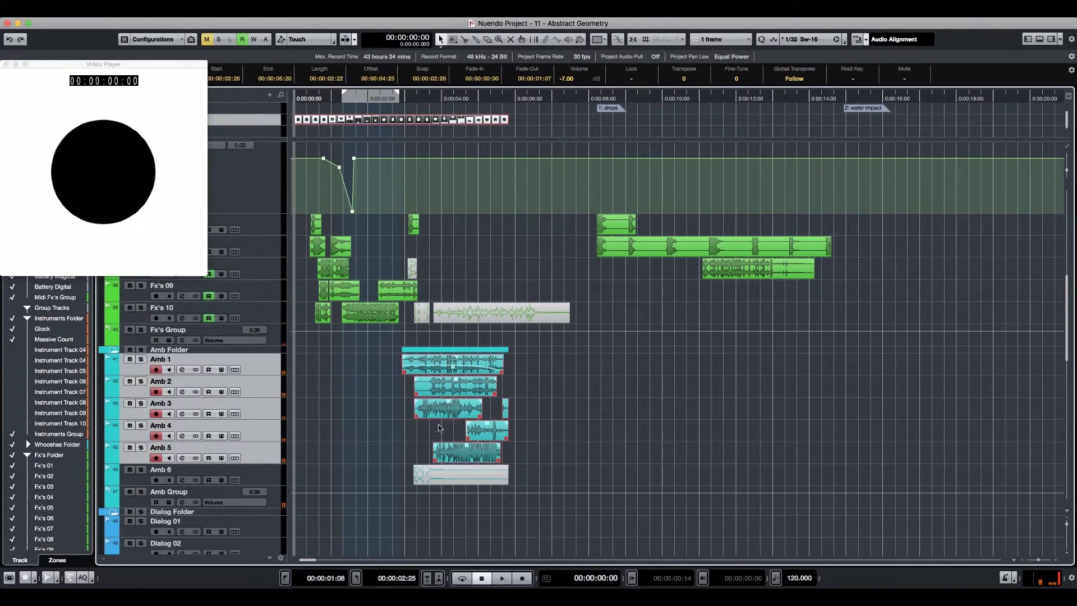
key(h)
key(h)
click(474, 469)
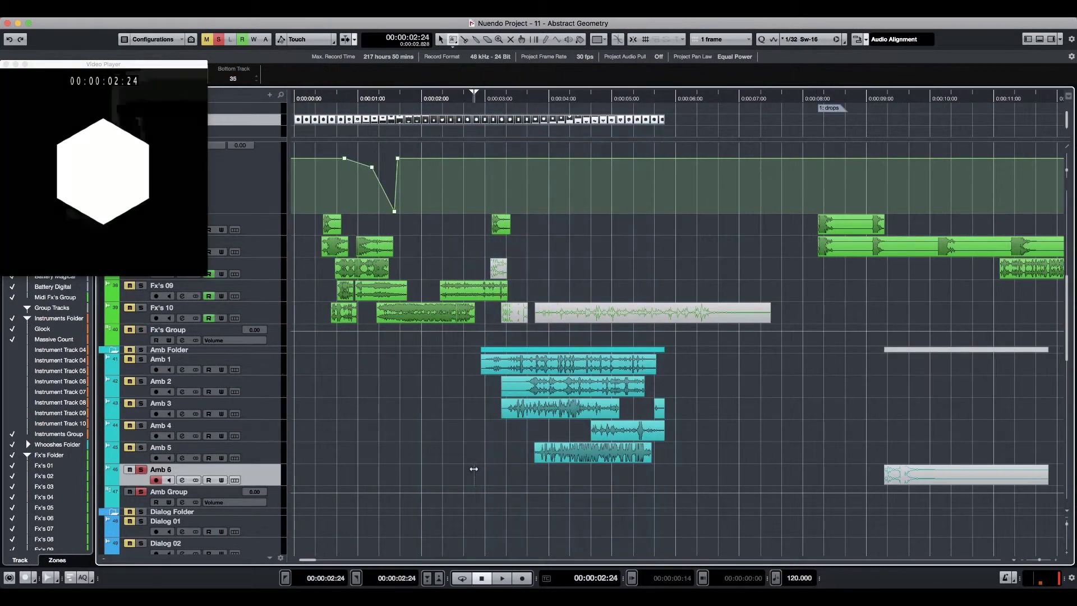
key(ctrl+v)
click(452, 478)
key(space)
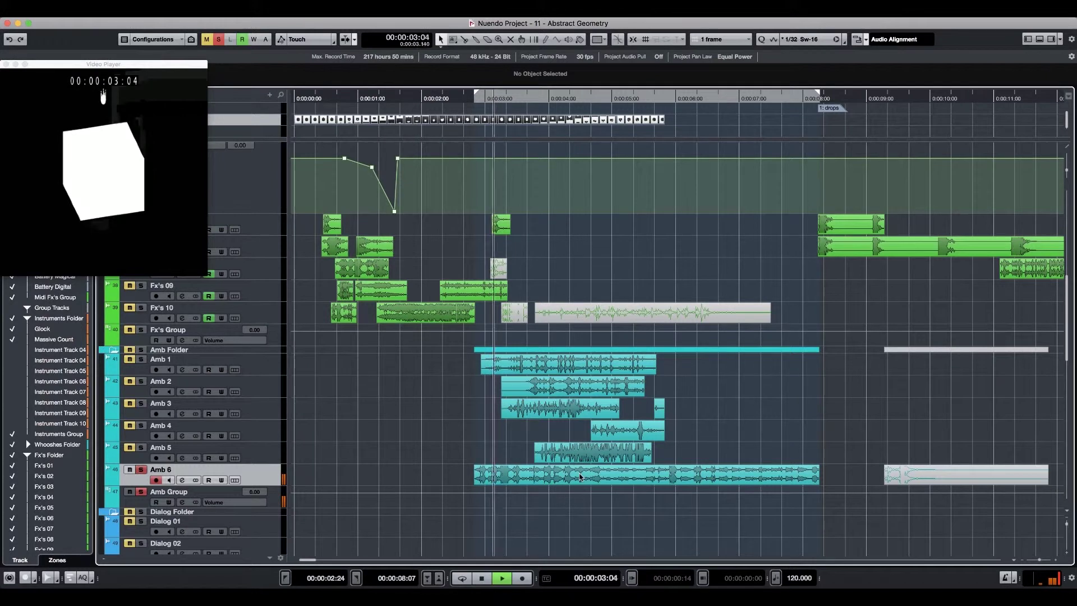
key(space)
Trim the new Amb 6 clip to about 00:00:03:09 through 00:00:05:17 and play it within the full mix.
click(561, 479)
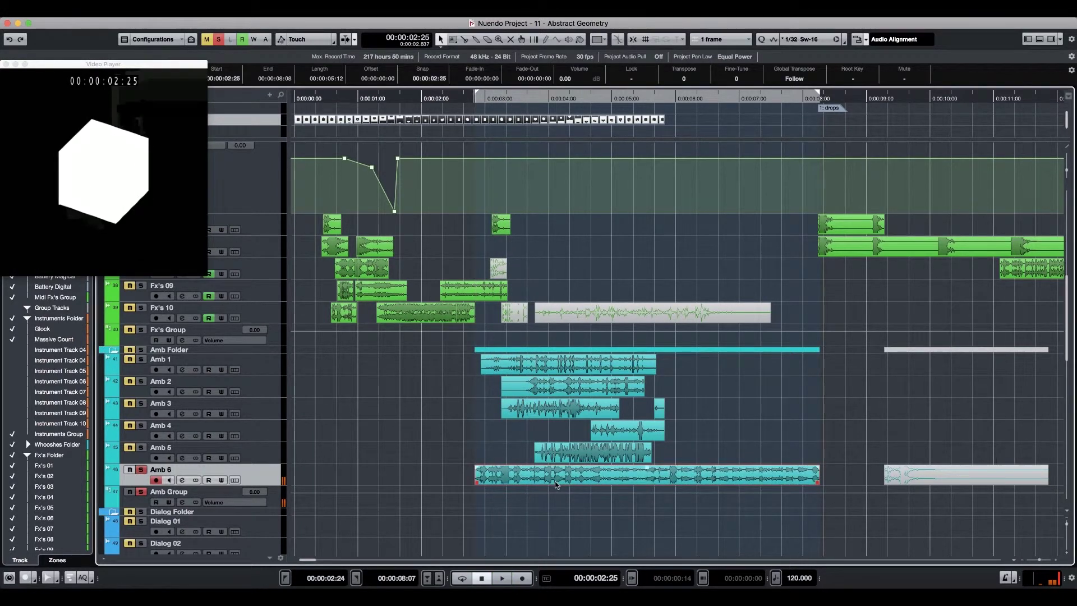
key(space)
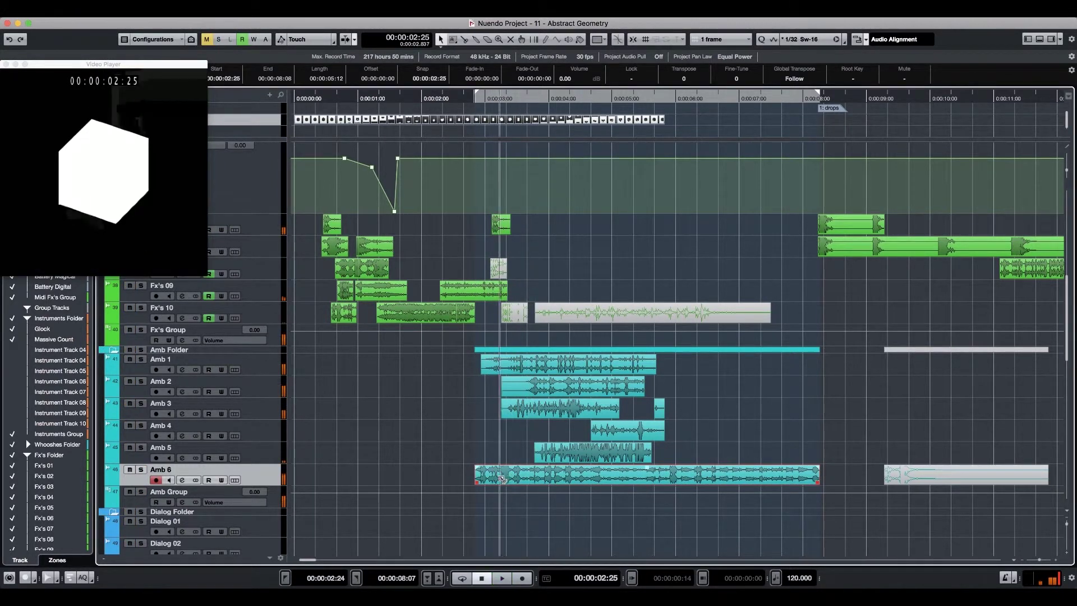
drag(506, 468, 525, 468)
key(space)
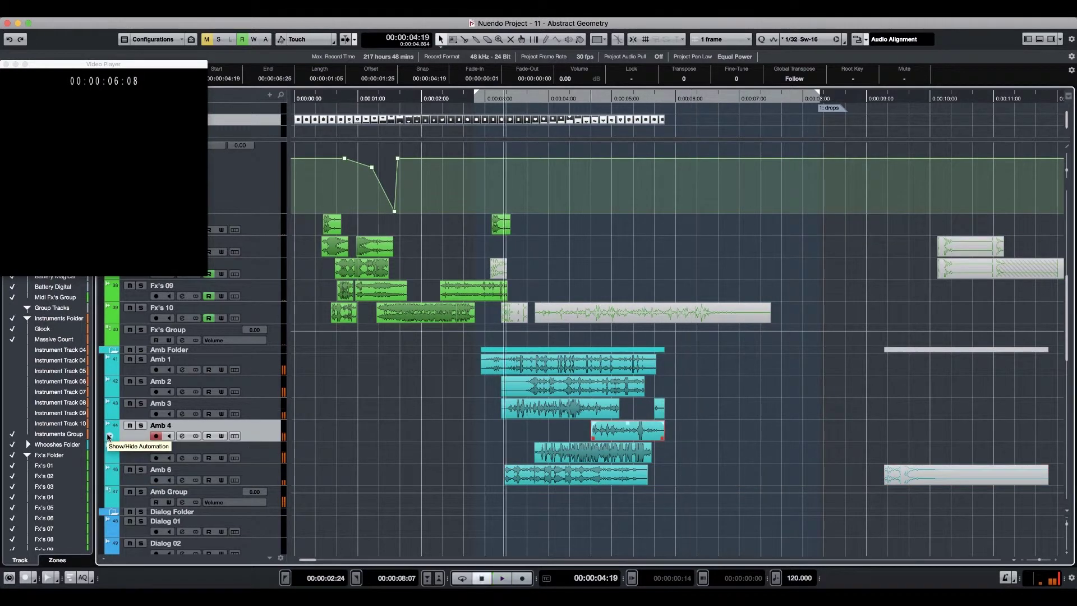
key(space)
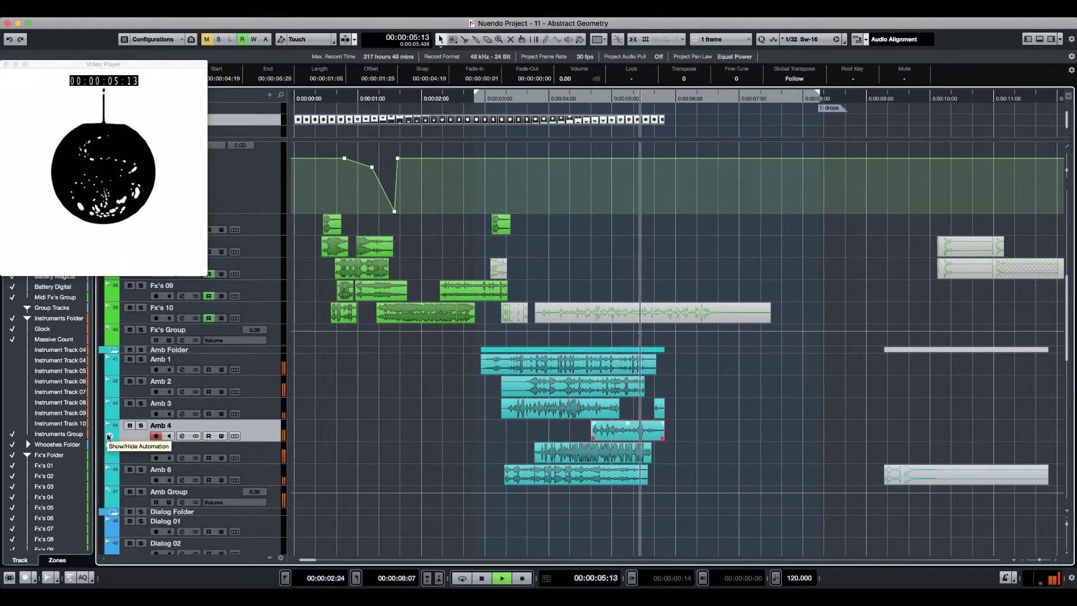
key(space)
key(space)
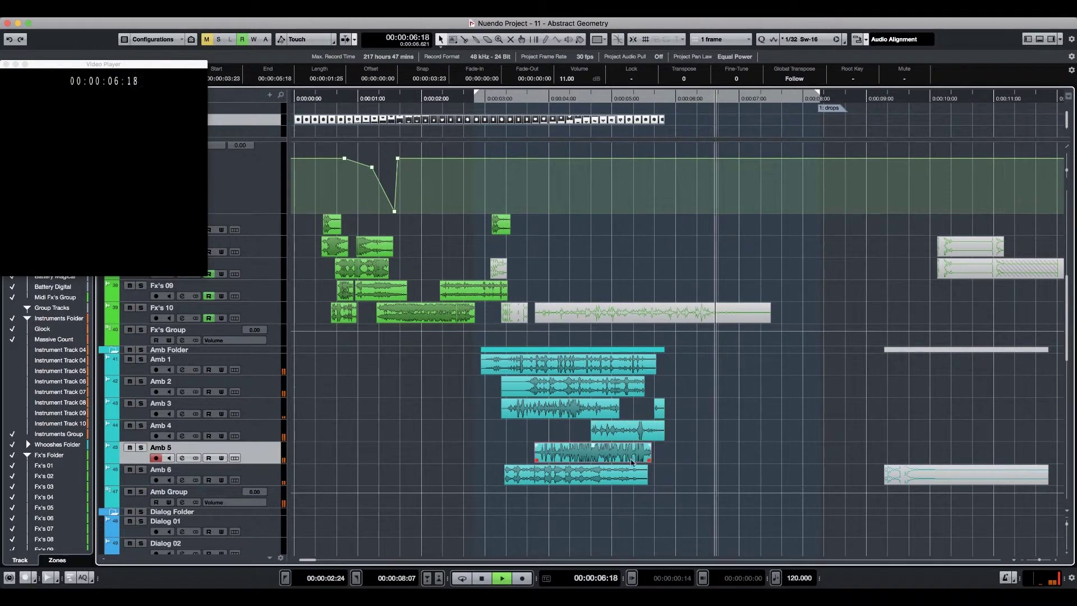
Solo the Amb 5 track and play the end of its clip repeatedly from about 00:00:05:06.
key(Down)
key(s)
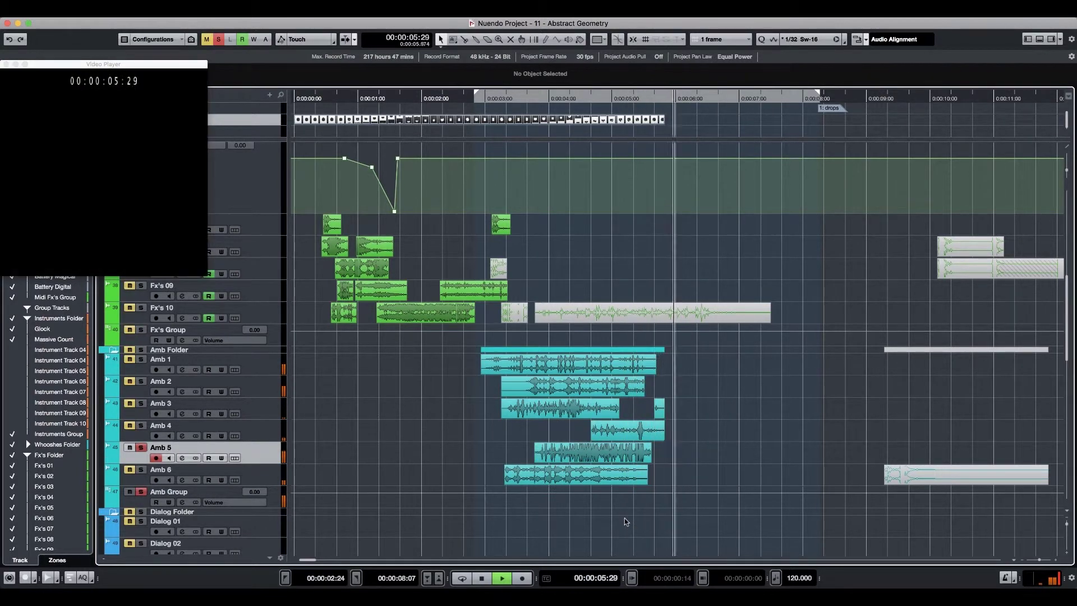
key(space)
key(space)
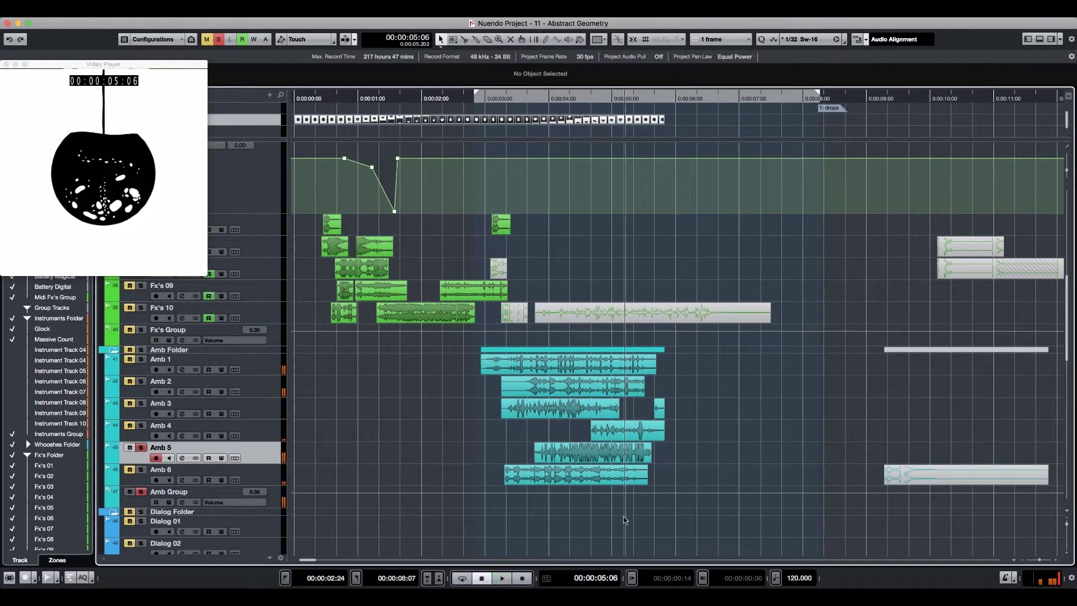
key(space)
key(h)
key(h)
key(h)
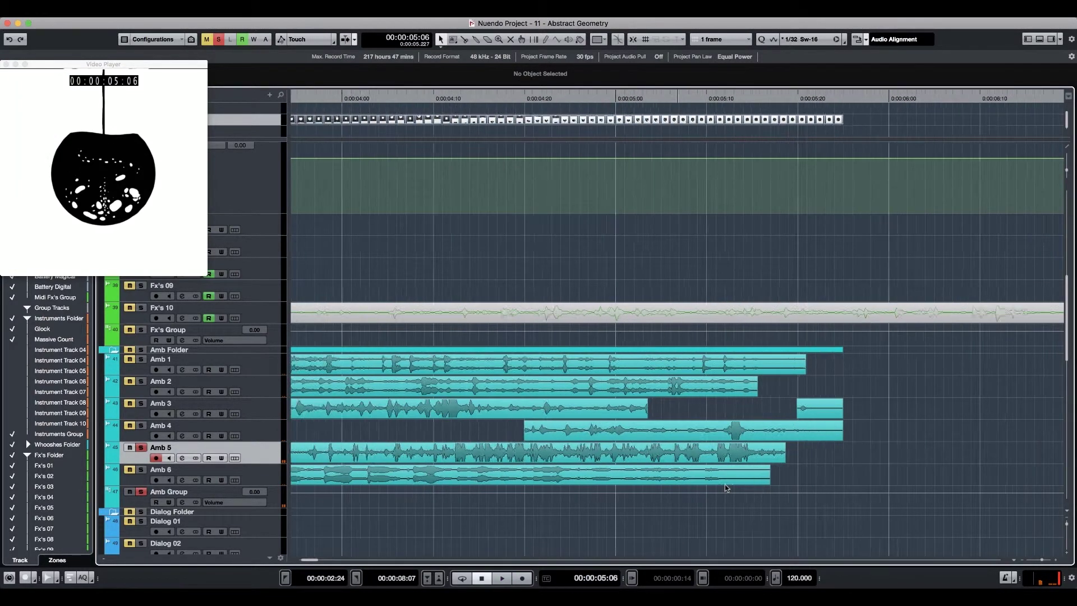
key(space)
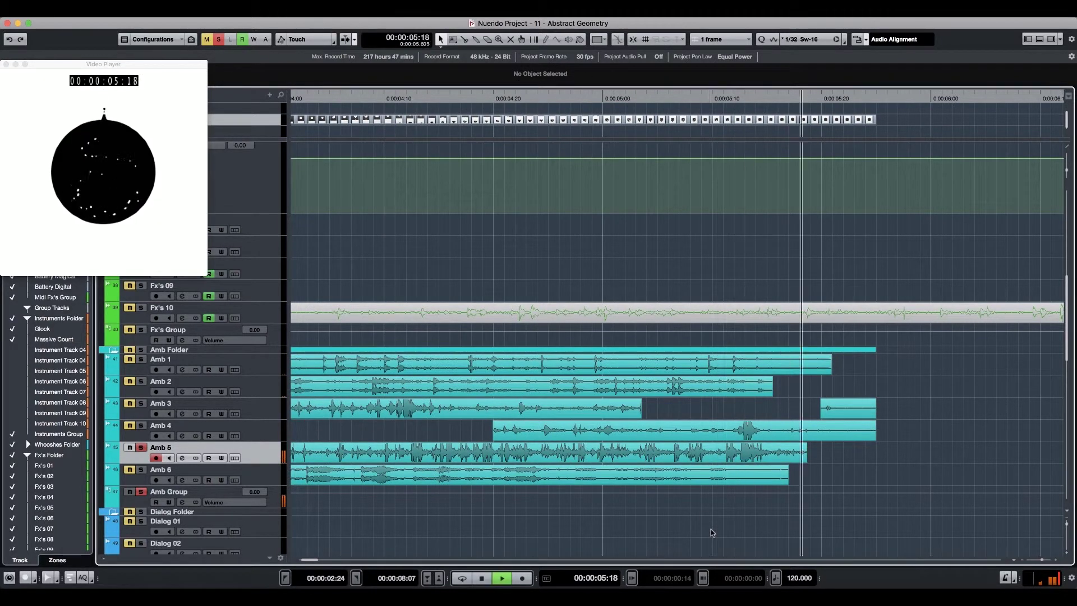
key(space)
key(g)
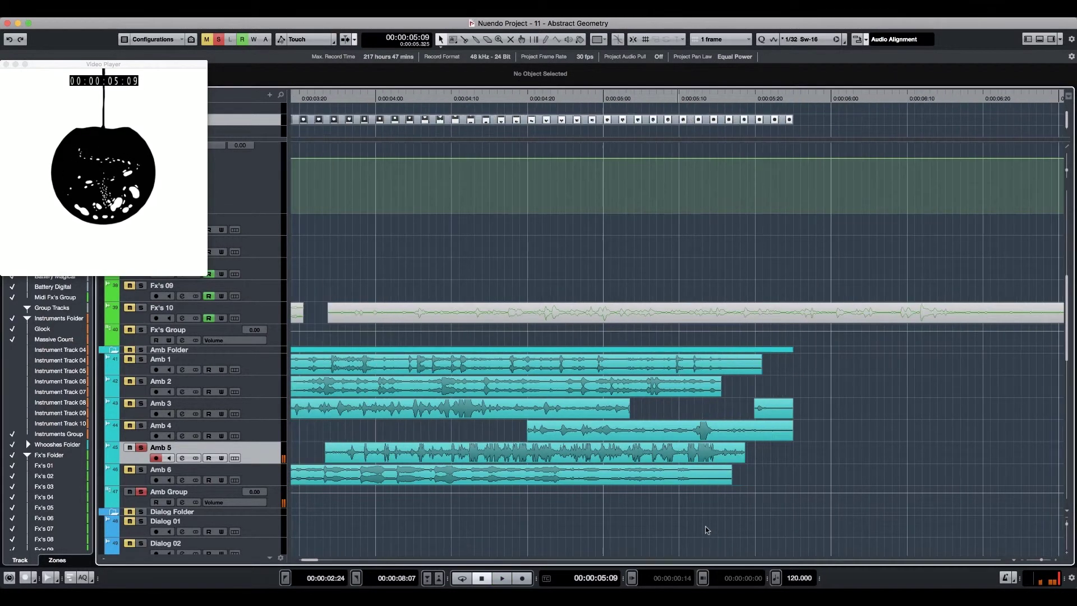
key(g)
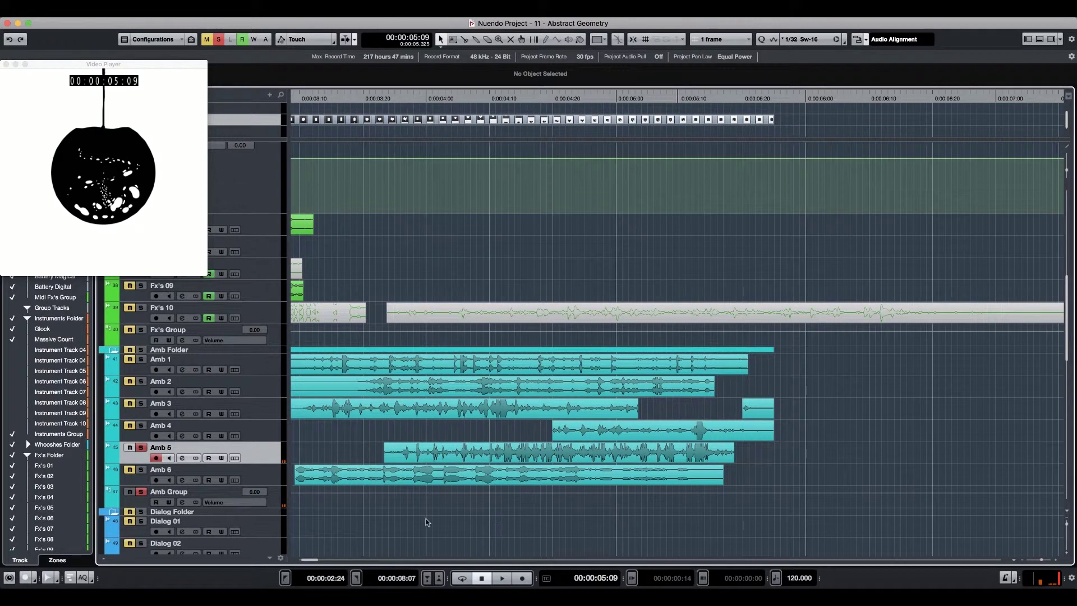
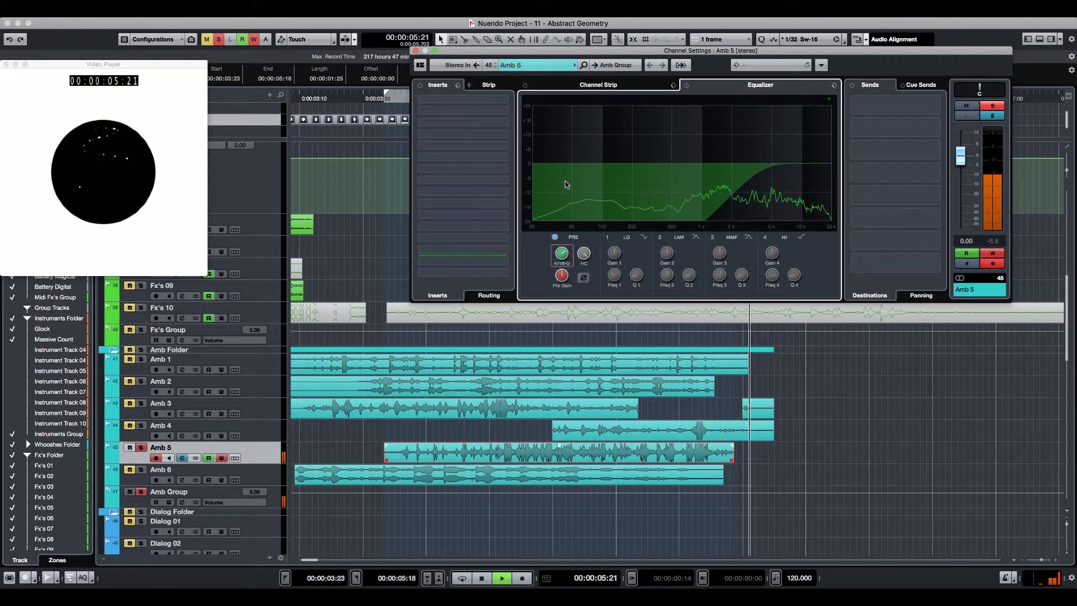
Write low-cut filter automation in the Amb 5 equalizer along its clip and take the track off solo.
key(KP_1)
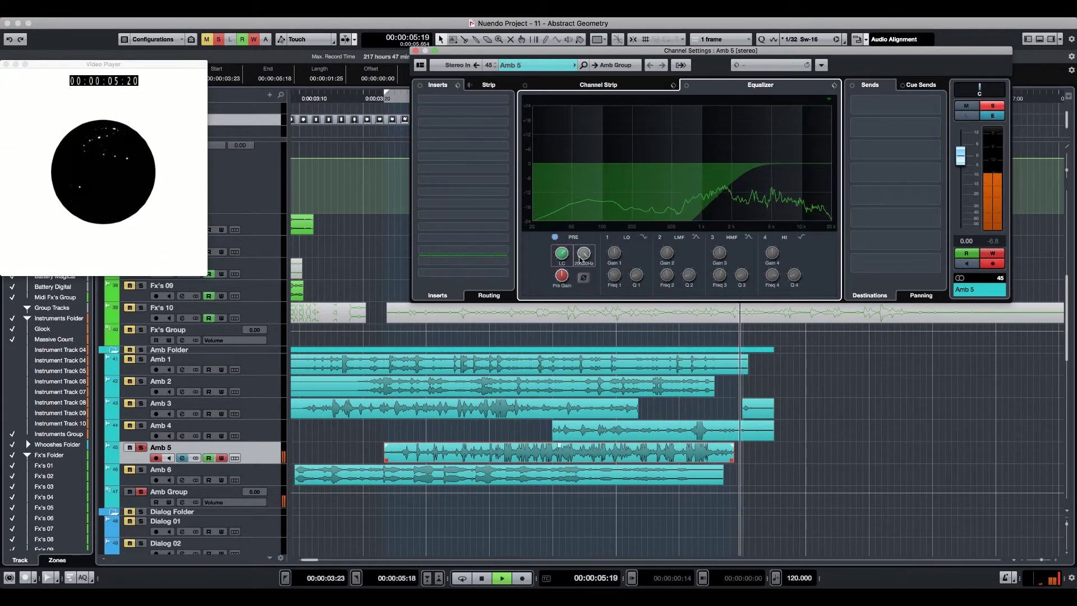
key(space)
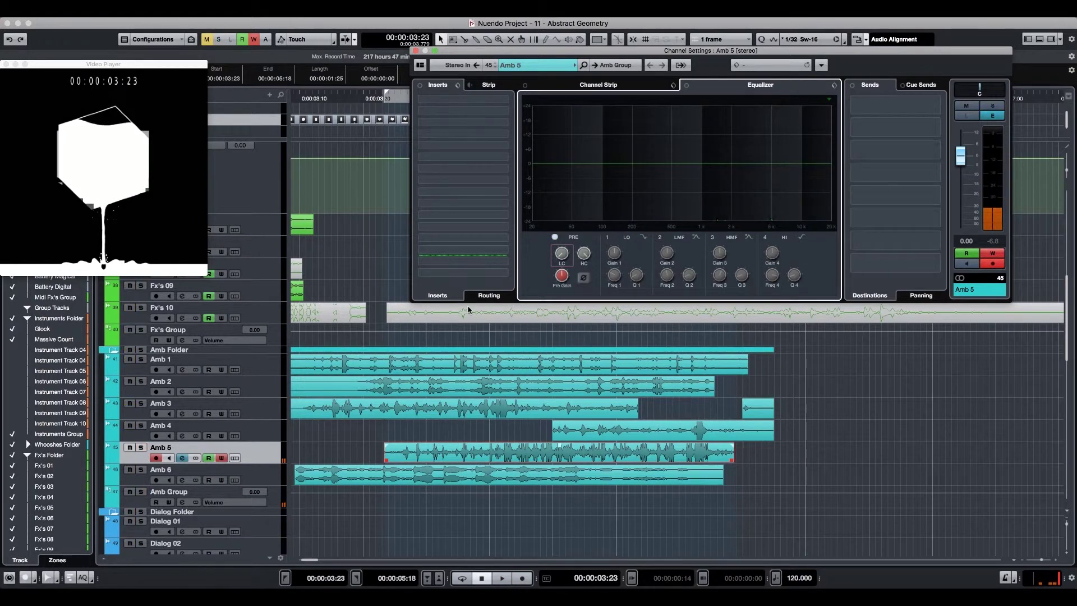
key(KP_Decimal)
key(space)
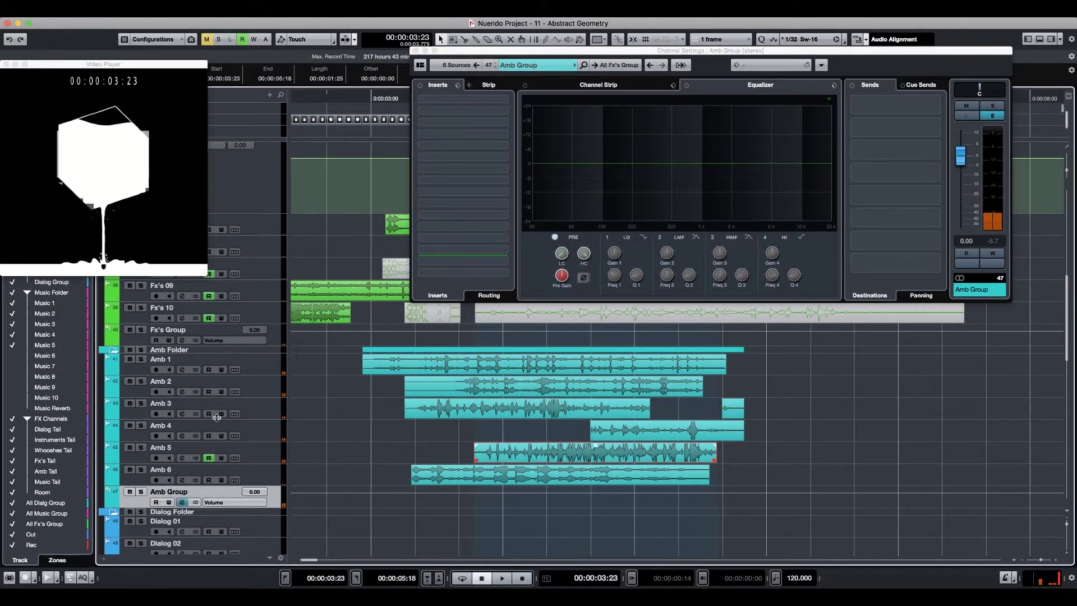
Write low-cut filter automation in the Amb Group equalizer while the mix plays.
drag(565, 259, 533, 338)
key(space)
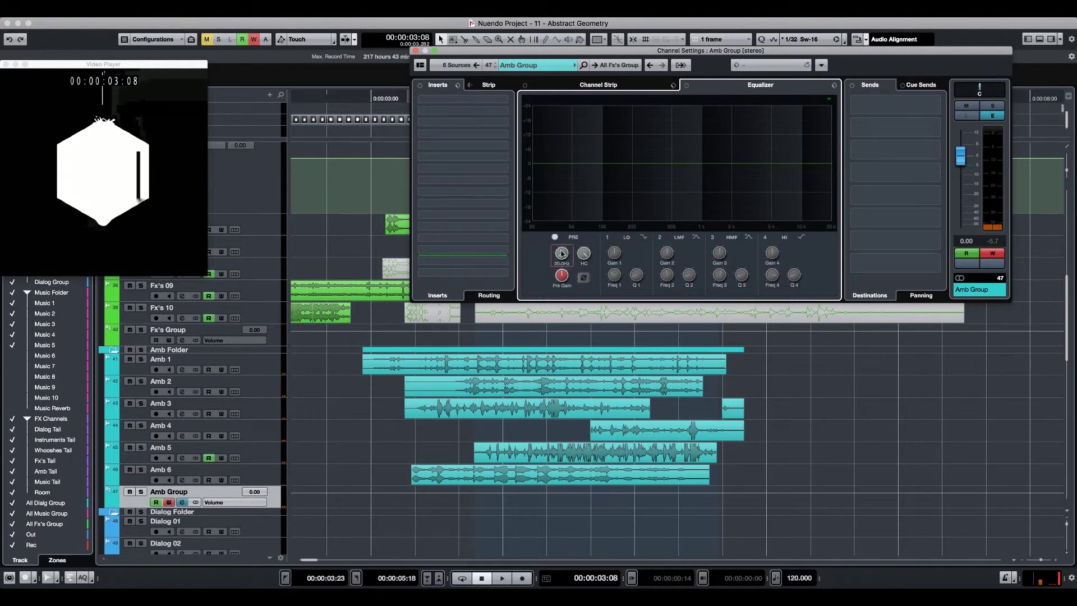
key(space)
mouse_move(561, 257)
mouse_down()
mouse_move(556, 183)
mouse_move(547, 391)
mouse_up()
key(space)
key(space)
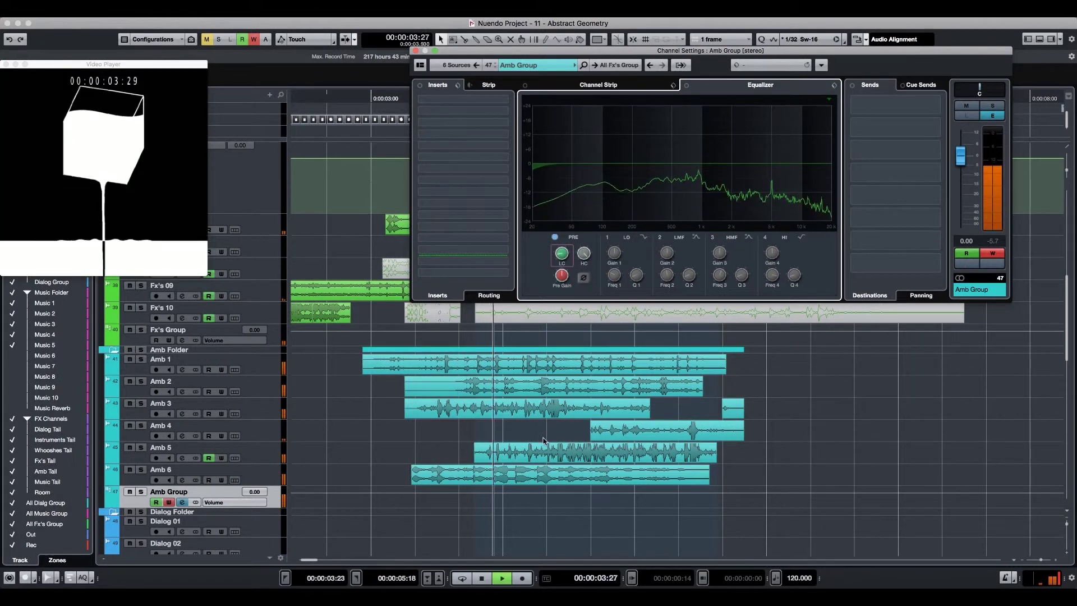
Scrub the timeline from 00:00:02:26 to 00:00:03:17 and play the full mix from the beginning.
click(357, 101)
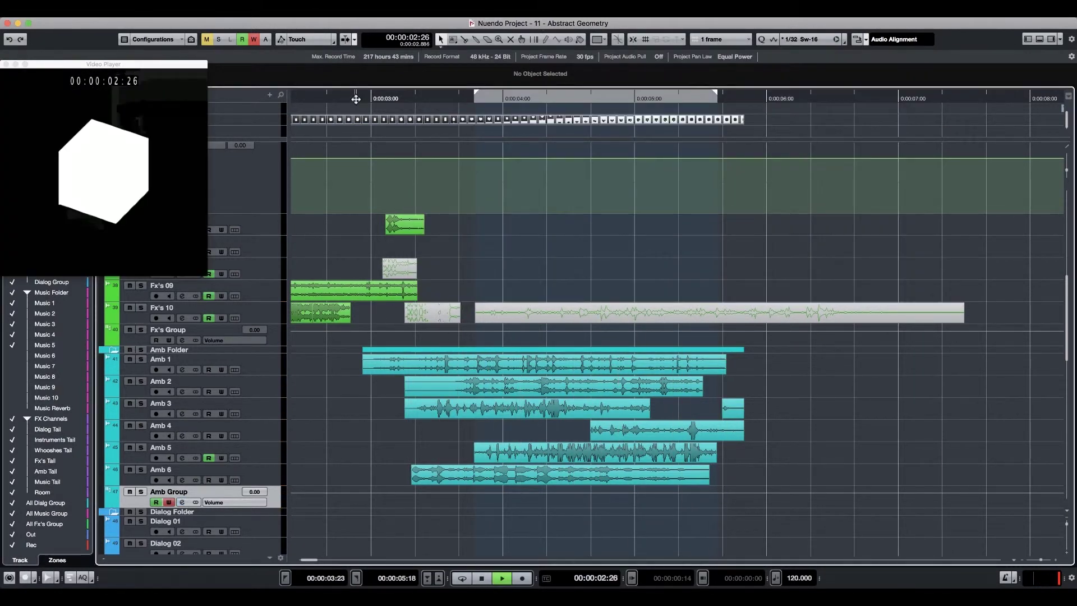
drag(356, 101, 449, 116)
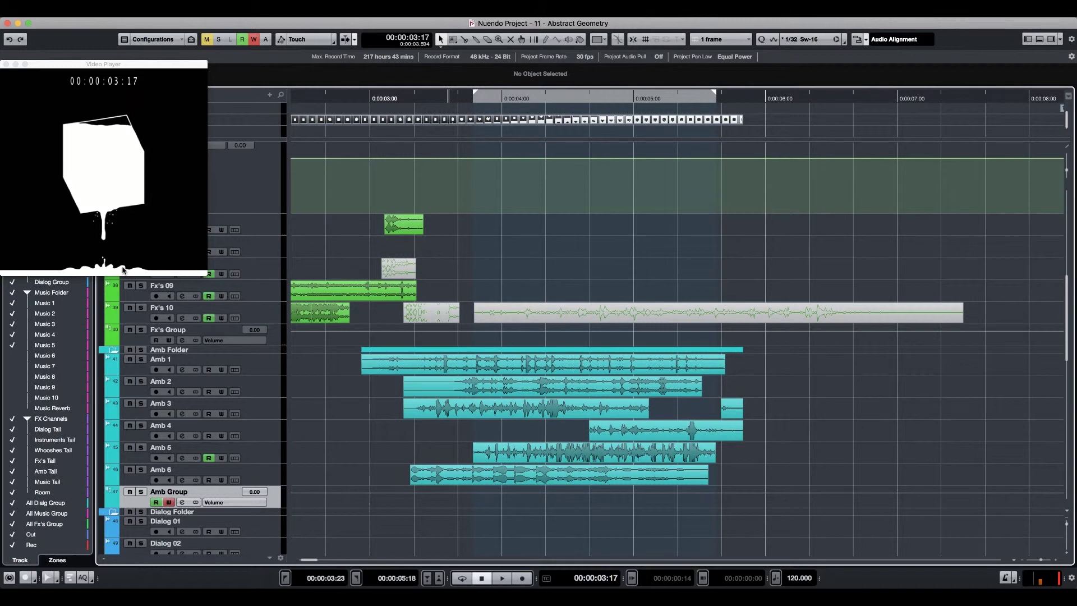
key(Home)
key(space)
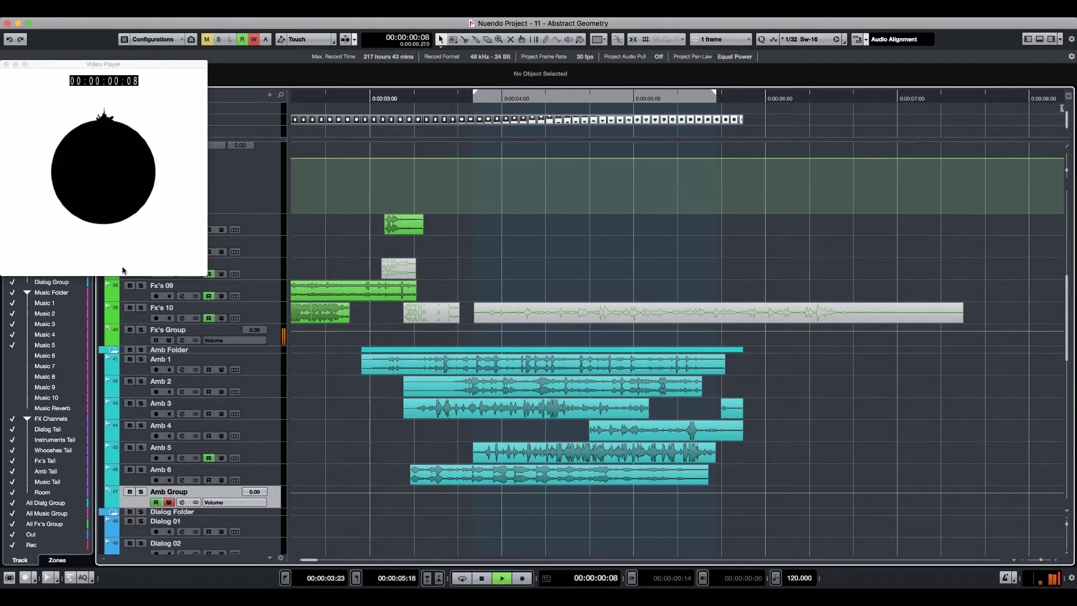
Play the full mix through 00:00:04:07, then place the playback cursor at 00:00:03:17.
key(g)
key(g)
key(h)
key(h)
key(h)
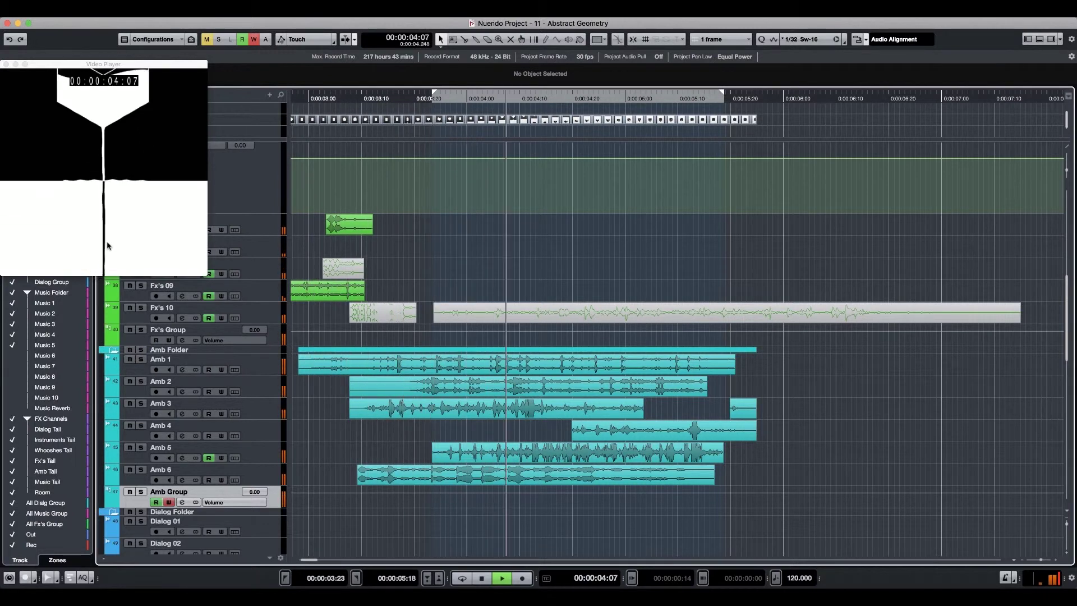
key(space)
click(402, 97)
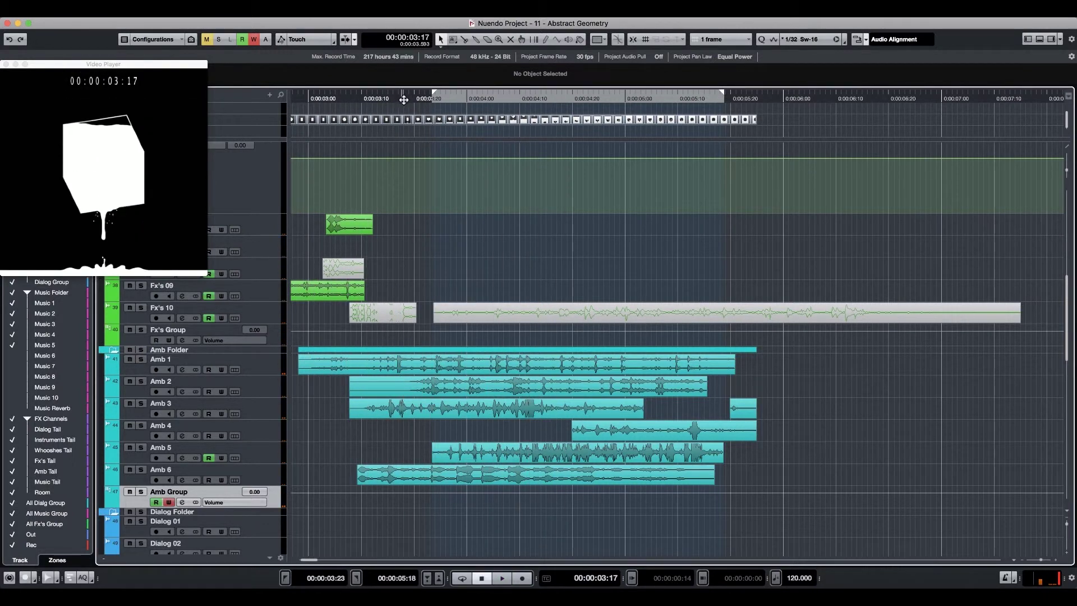
Place a 16-frame clip on Amb 4 and shift it to start at 00:00:03:10, auditioning it with the track soloed.
key(h)
key(h)
key(h)
key(h)
key(h)
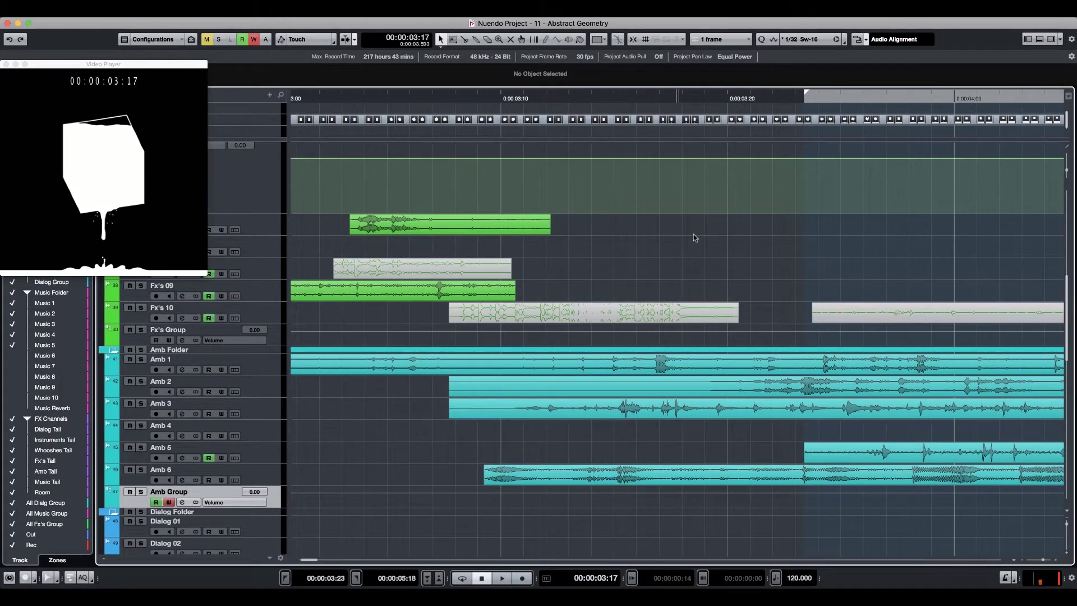
key(g)
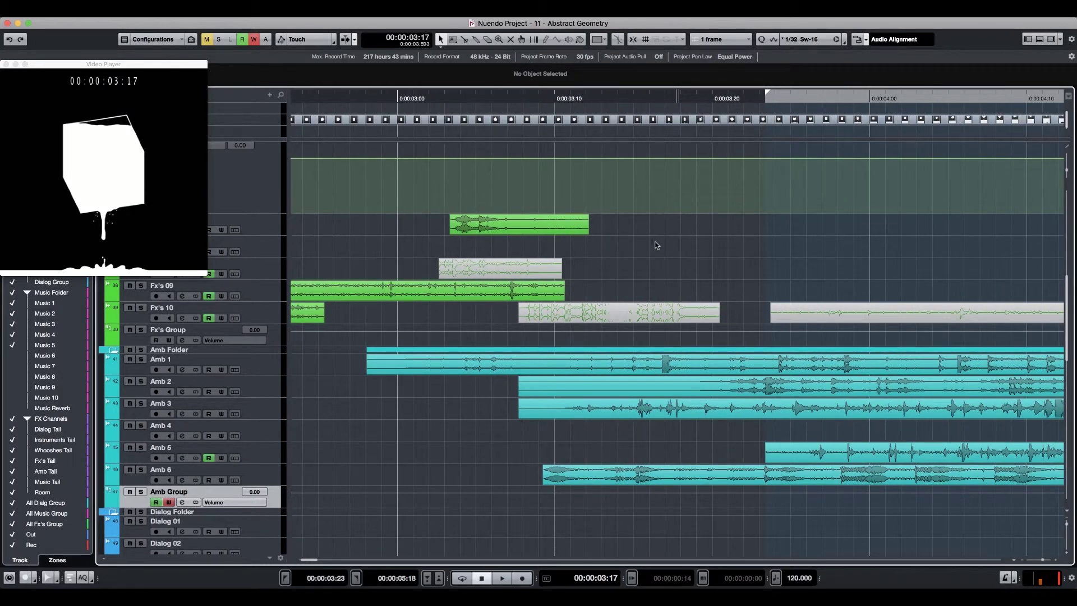
drag(549, 435, 554, 441)
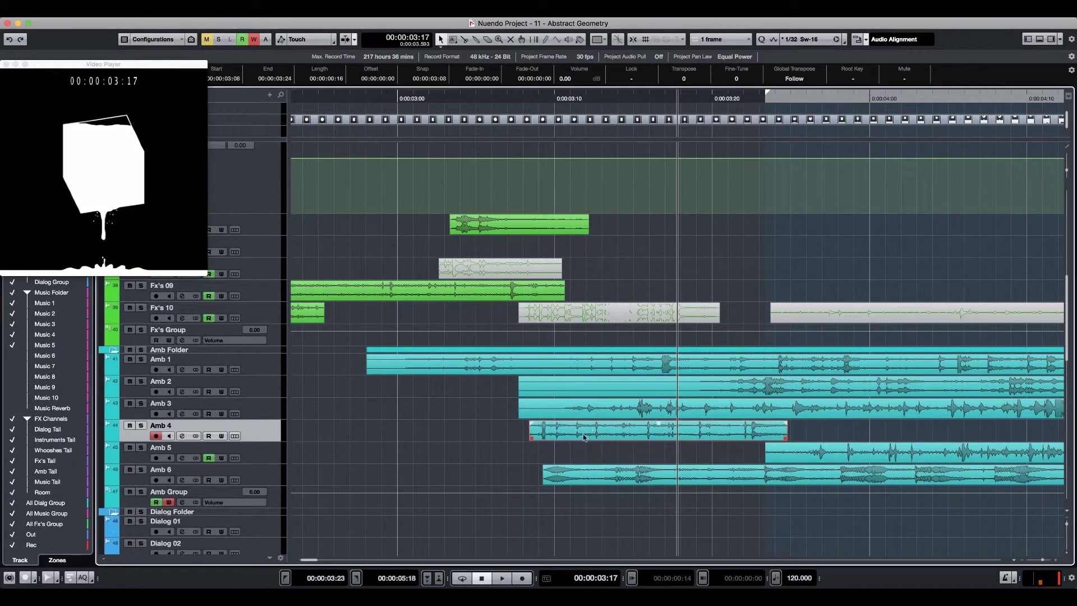
key(space)
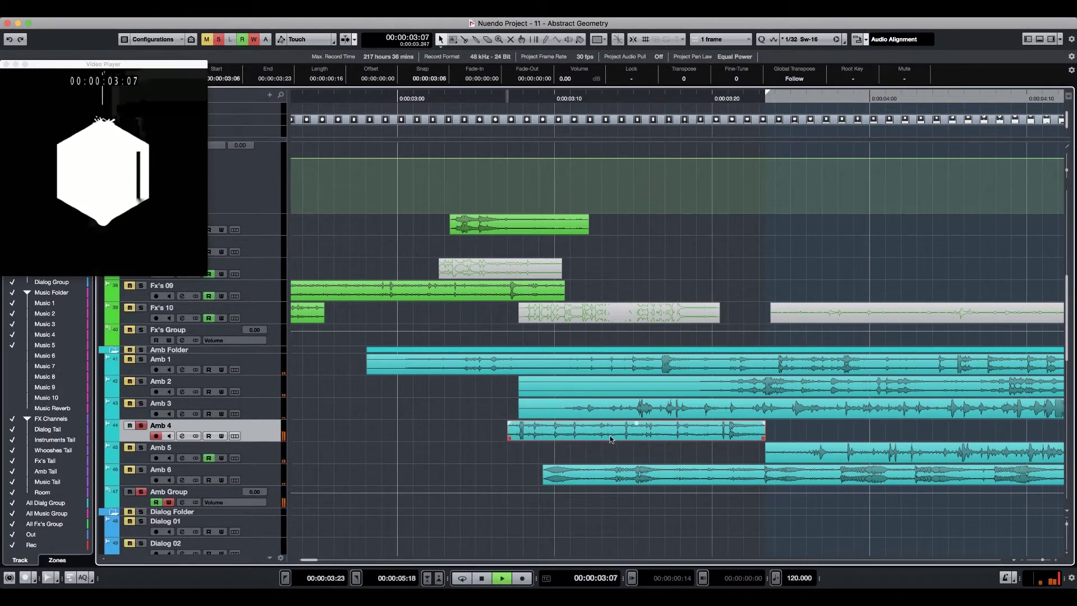
drag(611, 439, 651, 441)
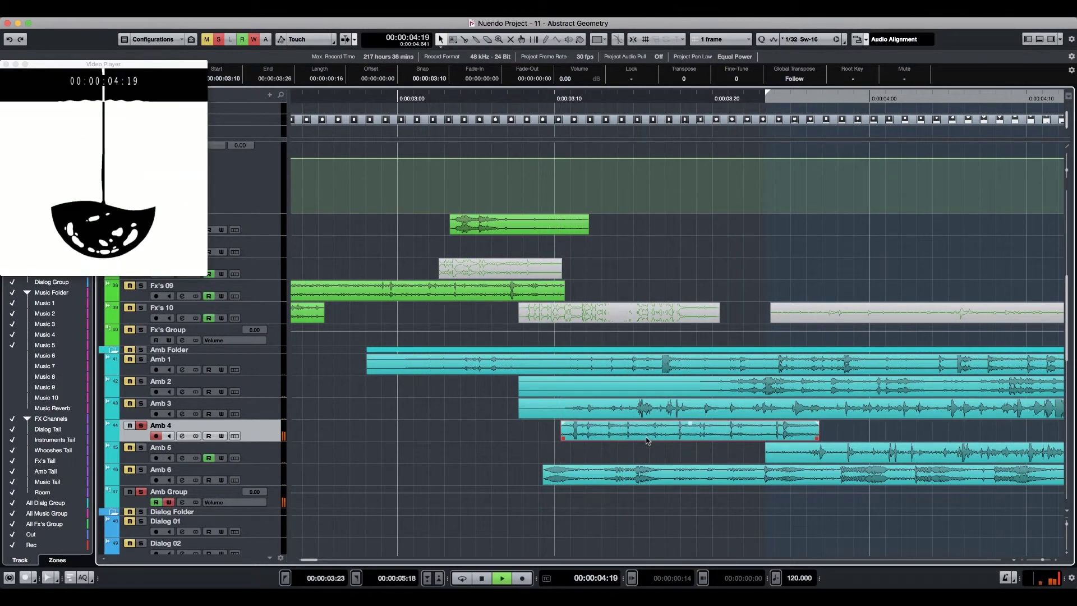
key(space)
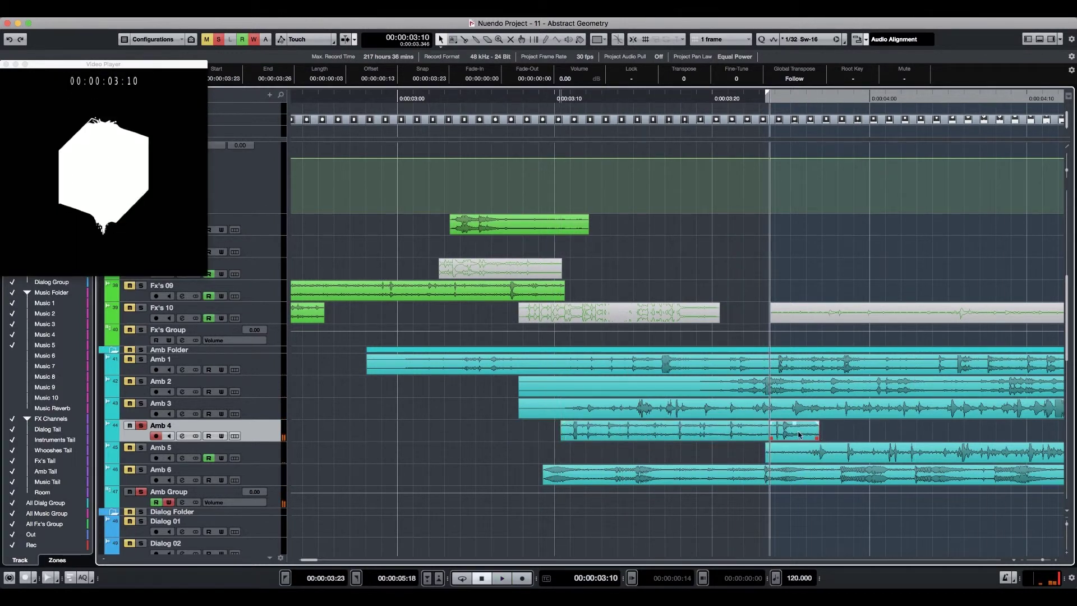
Move the split-off tail of the Amb 4 clip earlier to 00:00:03:21 and play the edited clip.
drag(800, 434, 778, 436)
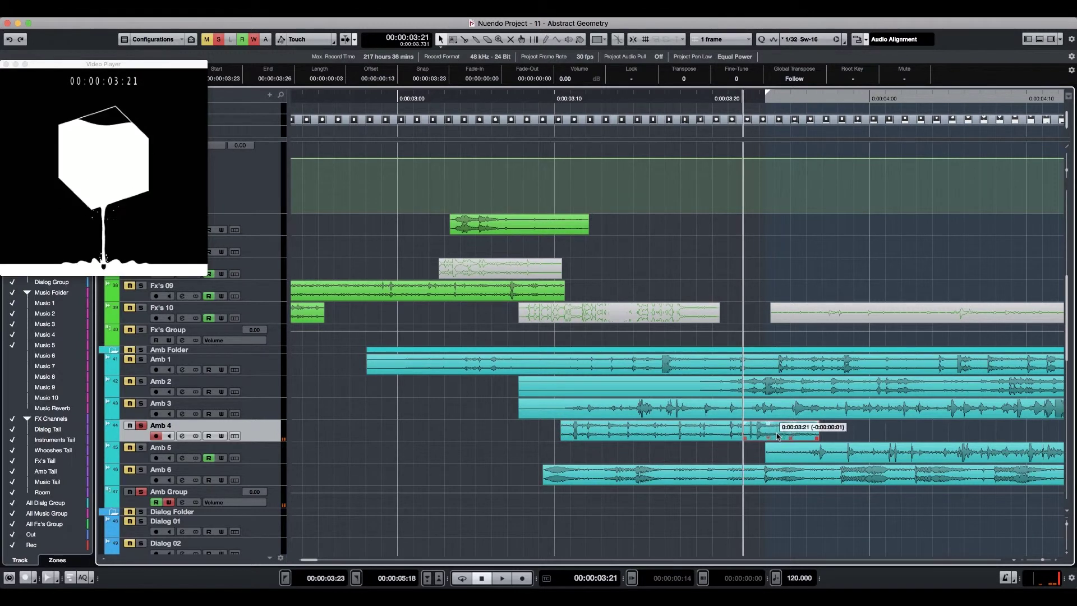
click(598, 449)
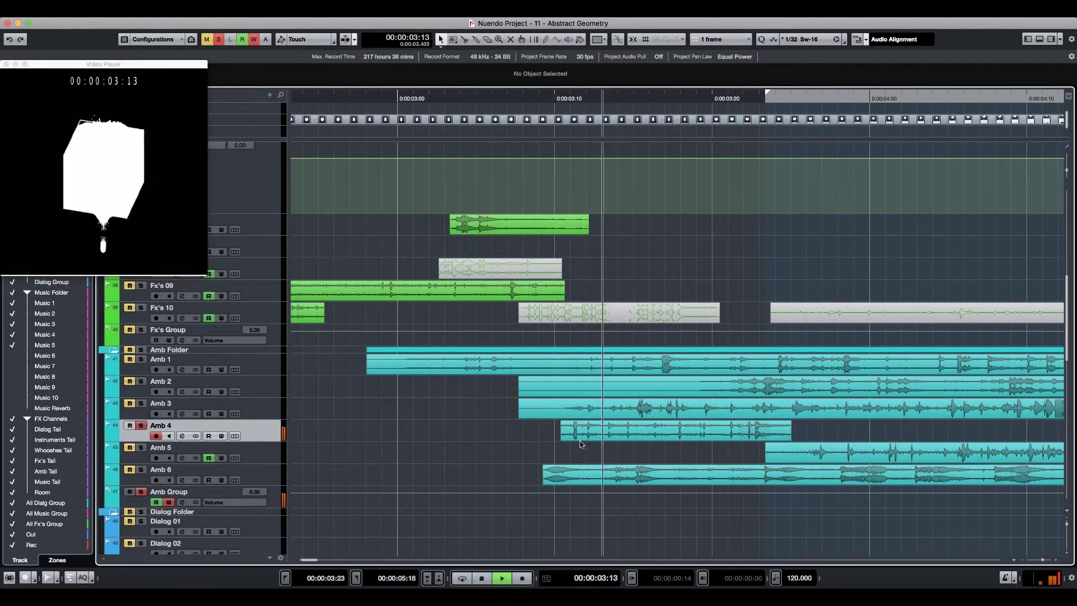
key(space)
key(space)
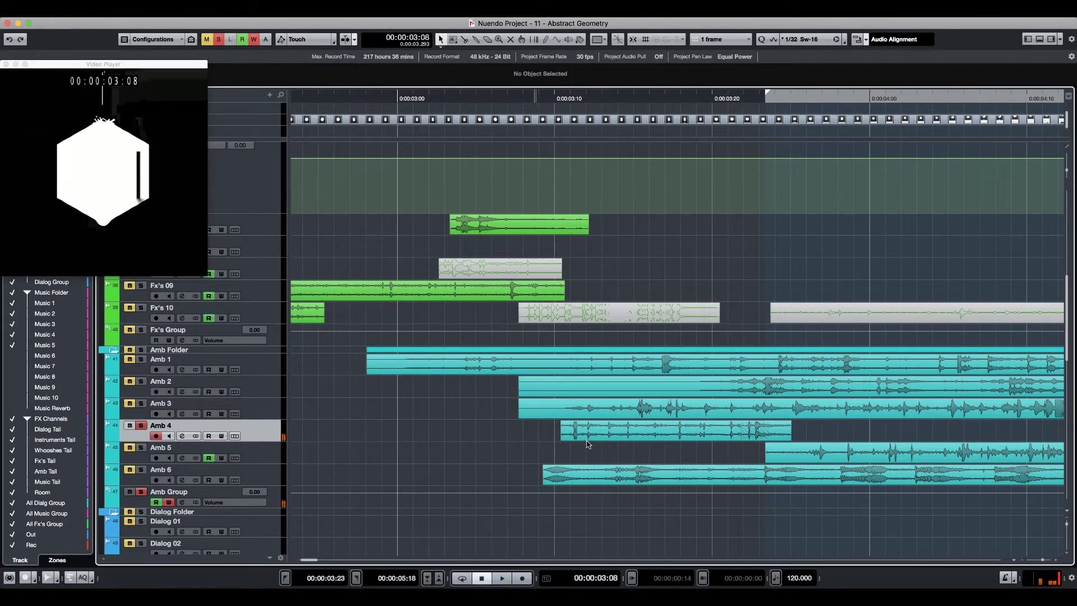
Take Amb 4 off solo and play the full mix repeatedly from the beginning.
key(Home)
key(alt+s)
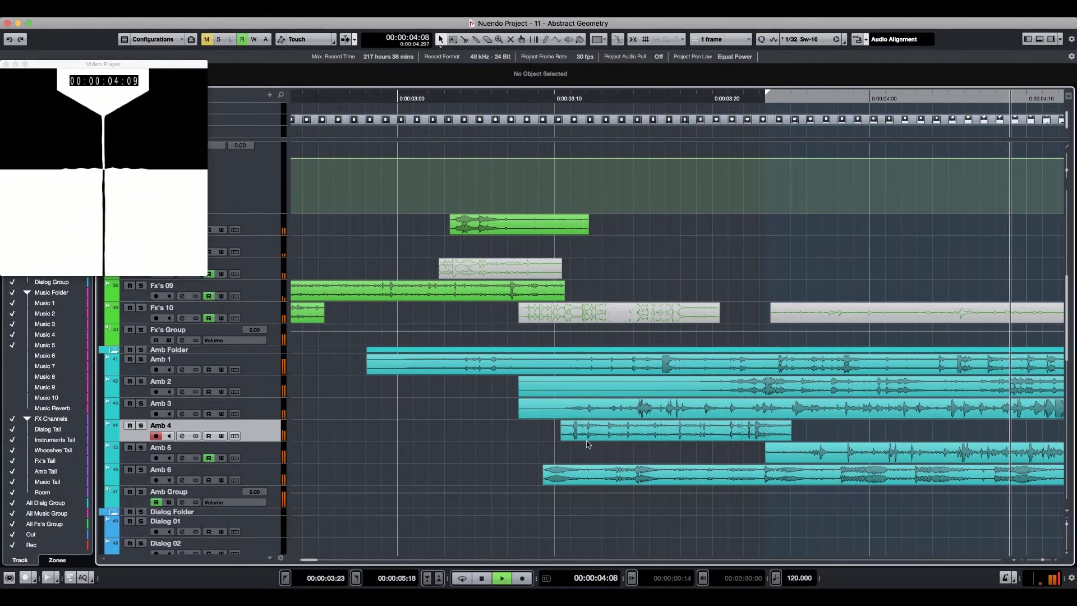
key(space)
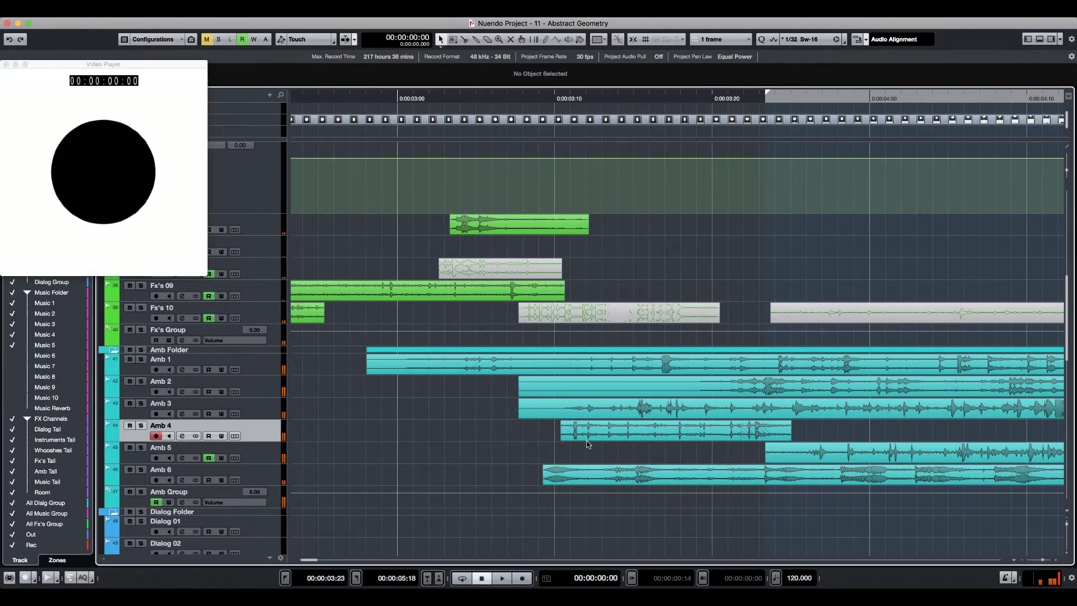
key(g)
key(g)
key(g)
key(g)
key(g)
key(g)
key(g)
key(g)
key(g)
key(g)
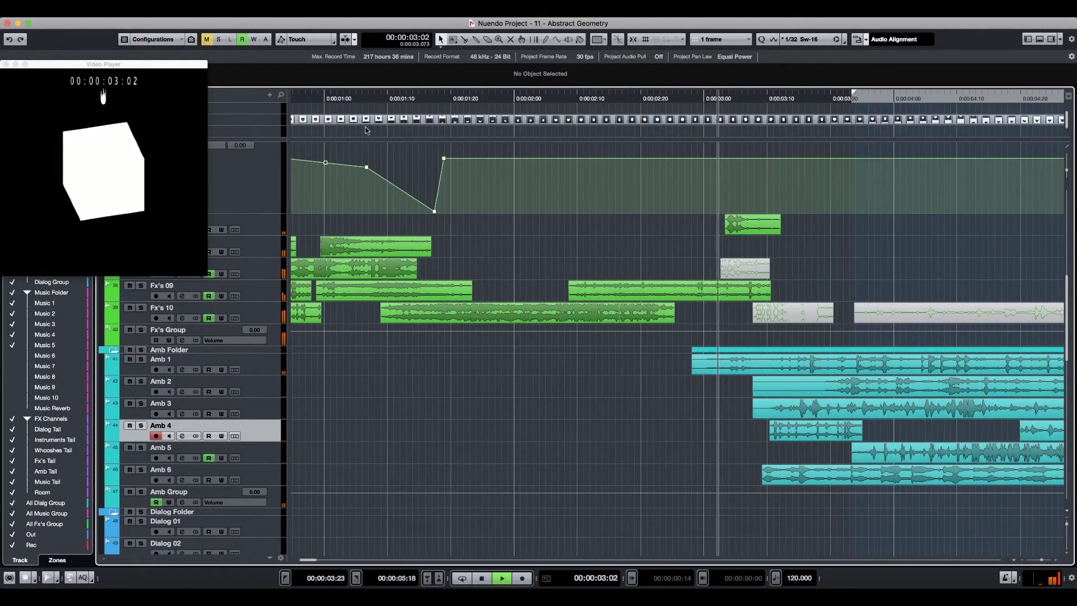
key(space)
key(h)
key(h)
key(h)
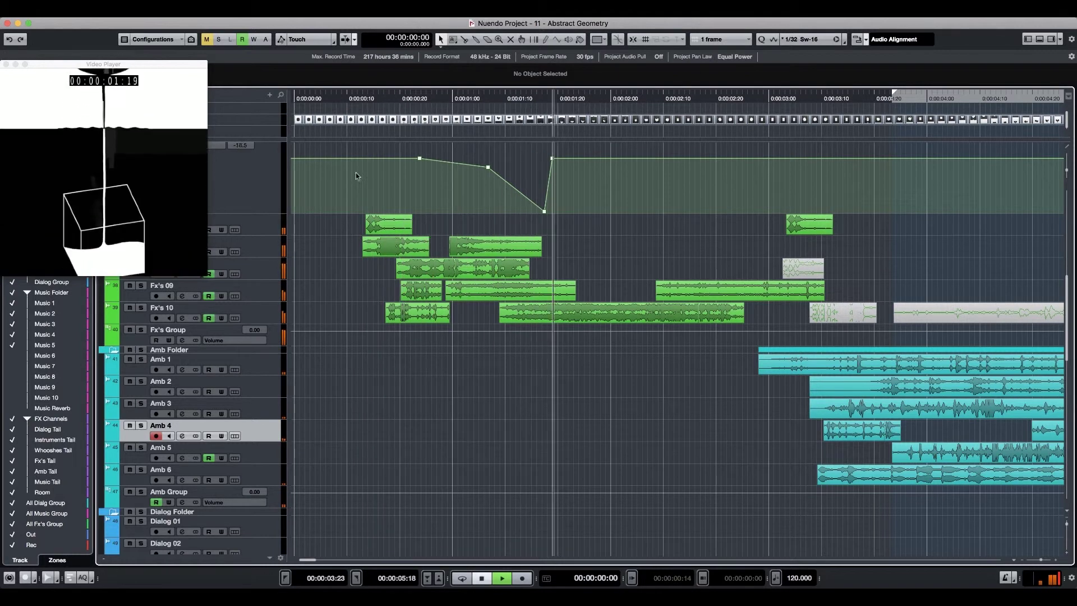
Audition the clips near the bubbles marker and move the short Fx's 01 clip to Fx's 04 at 00:01:02:19.
key(space)
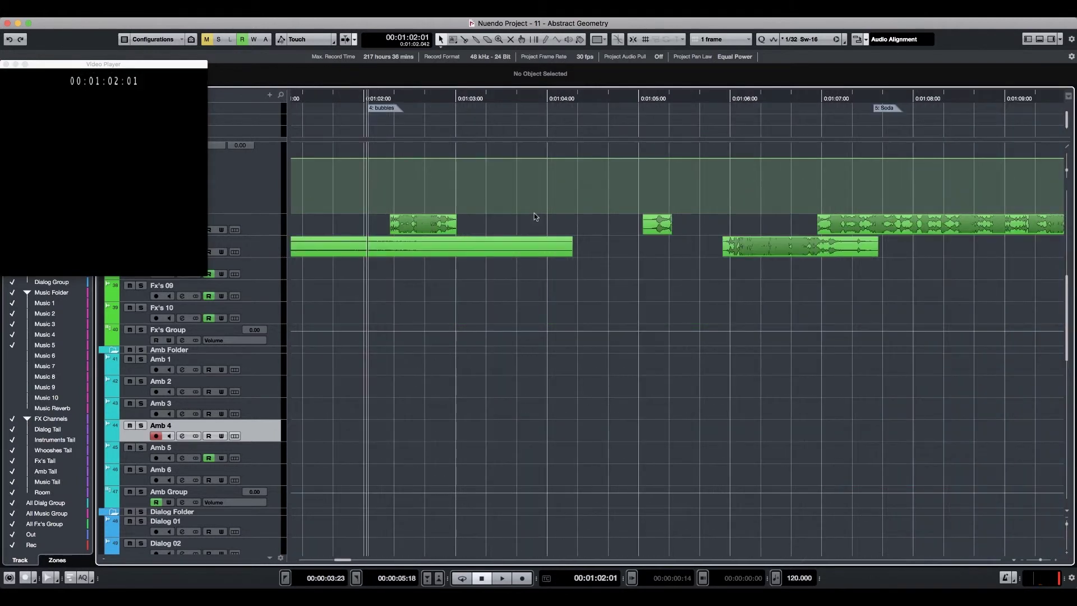
scroll(434, 230, up, 5)
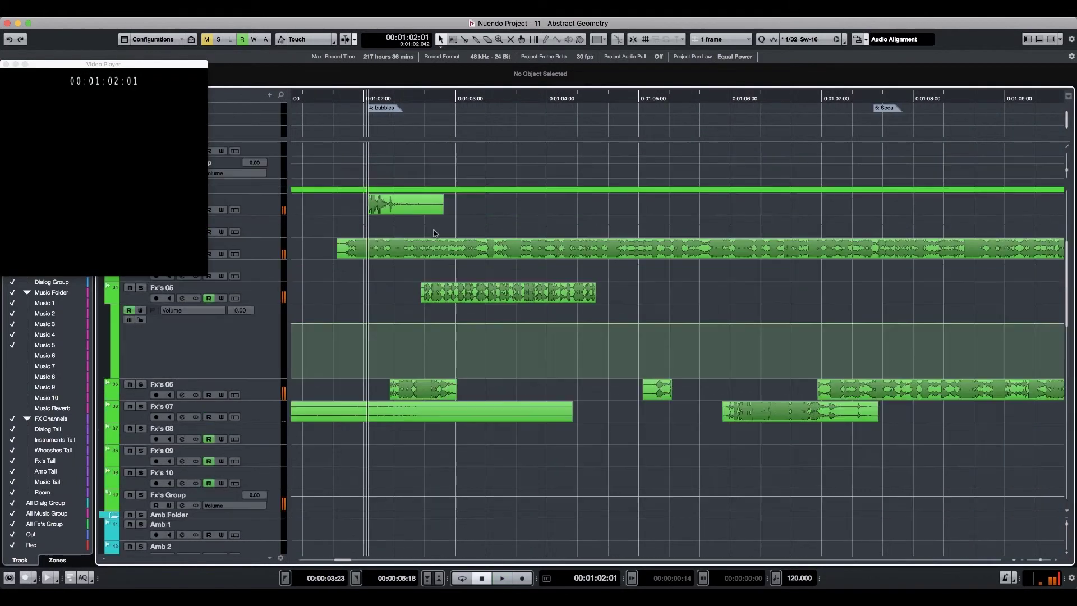
click(402, 256)
key(space)
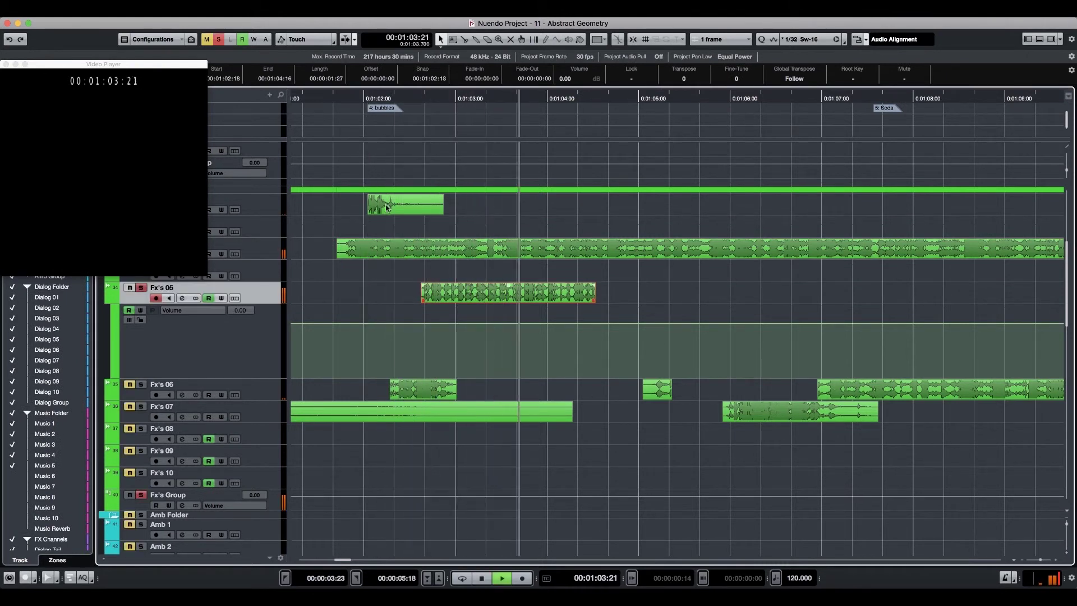
click(405, 205)
click(429, 383)
drag(404, 215, 461, 280)
key(space)
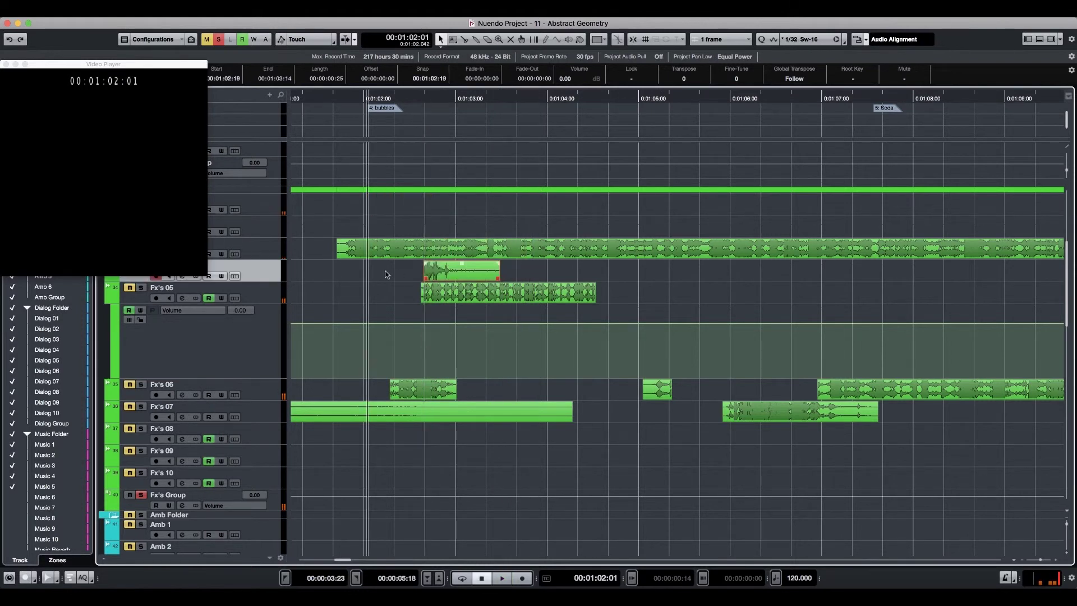
Split the Fx's 05 clip near the bubbles marker at about 00:01:03:17 and delete its end.
shift+click(507, 291)
click(536, 292)
key(Delete)
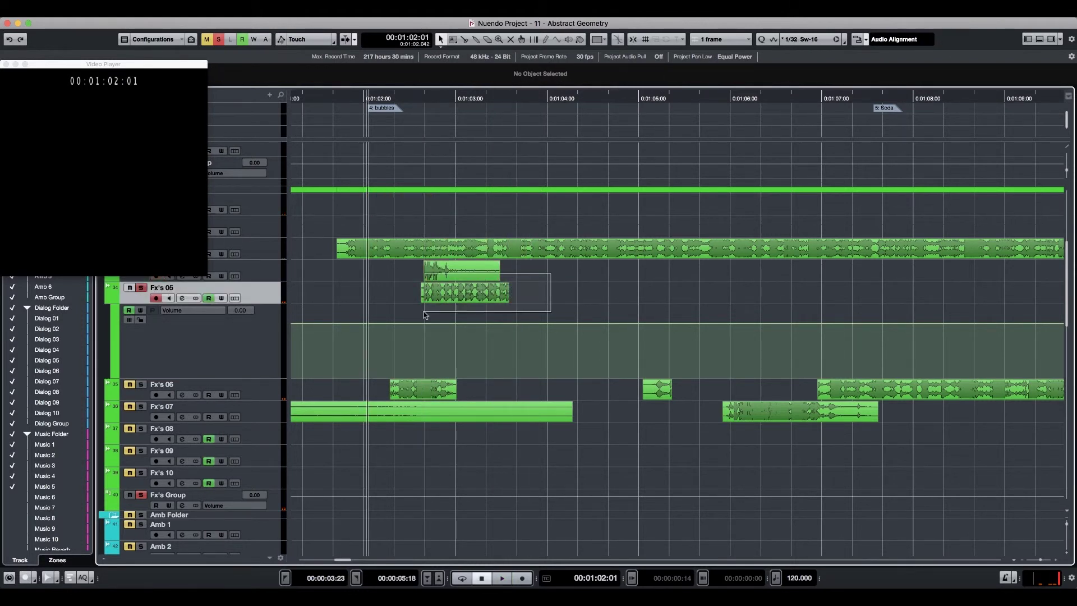
Bring the two bubble clips onto Amb 1 and Amb 2, shift them to start at about 00:00:00:15 and play them soloed.
drag(424, 315, 427, 301)
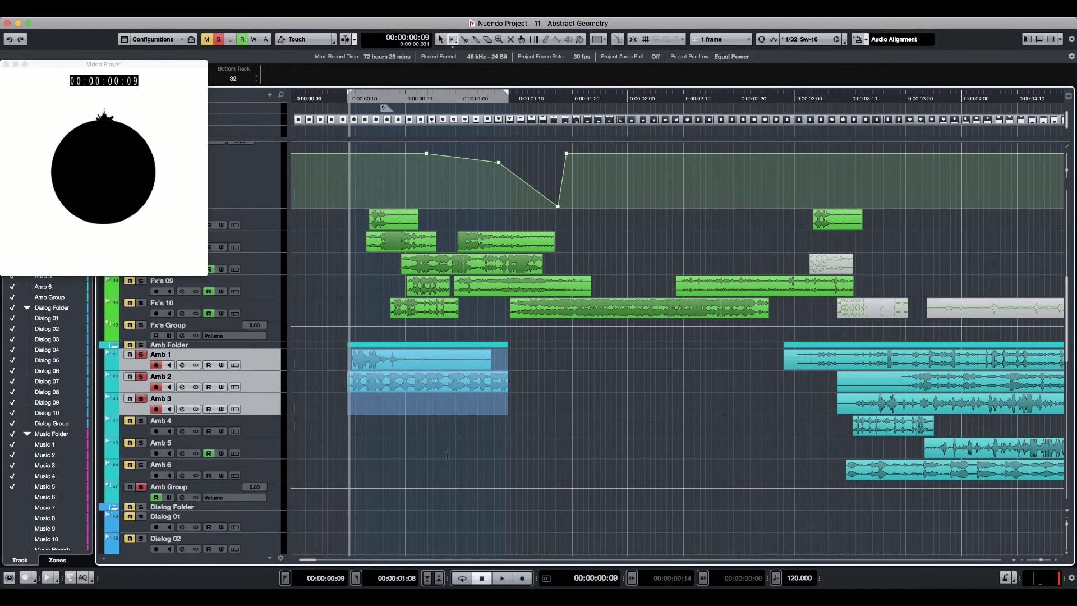
click(405, 393)
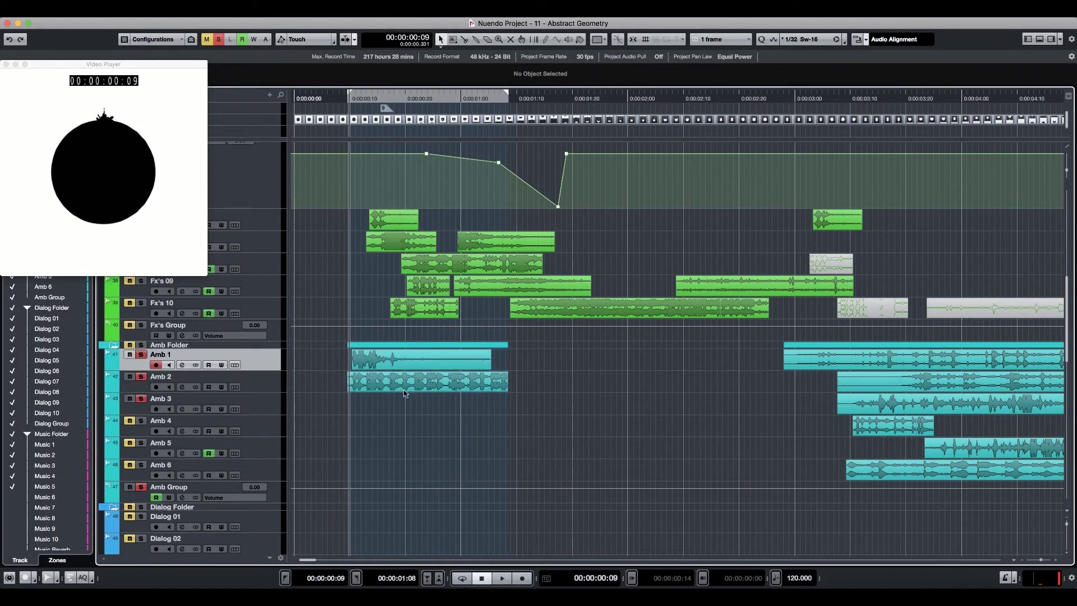
drag(478, 376, 478, 373)
mouse_move(388, 364)
mouse_down()
mouse_move(536, 367)
mouse_move(400, 366)
mouse_up()
key(space)
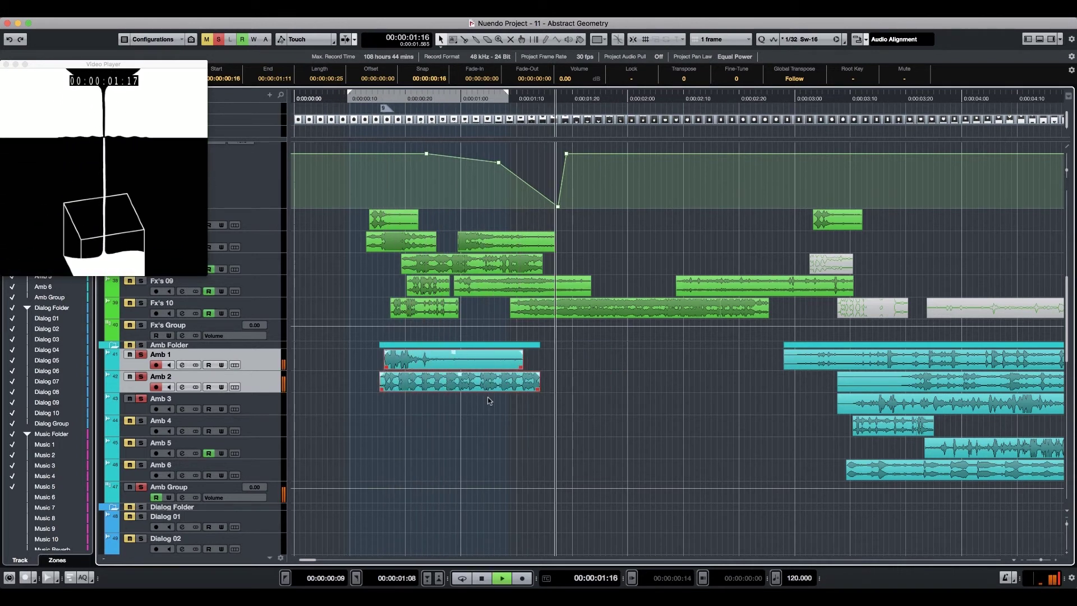
key(space)
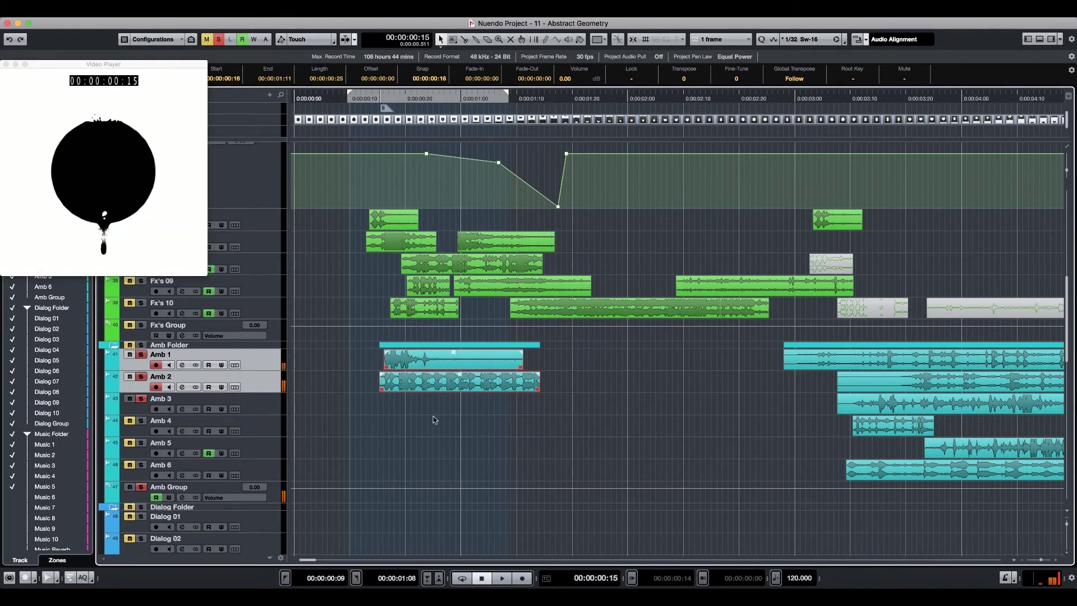
Cut the first Amb 2 clip at 00:00:00:24, delete the remainder and give it a 5-frame fade-out.
click(438, 384)
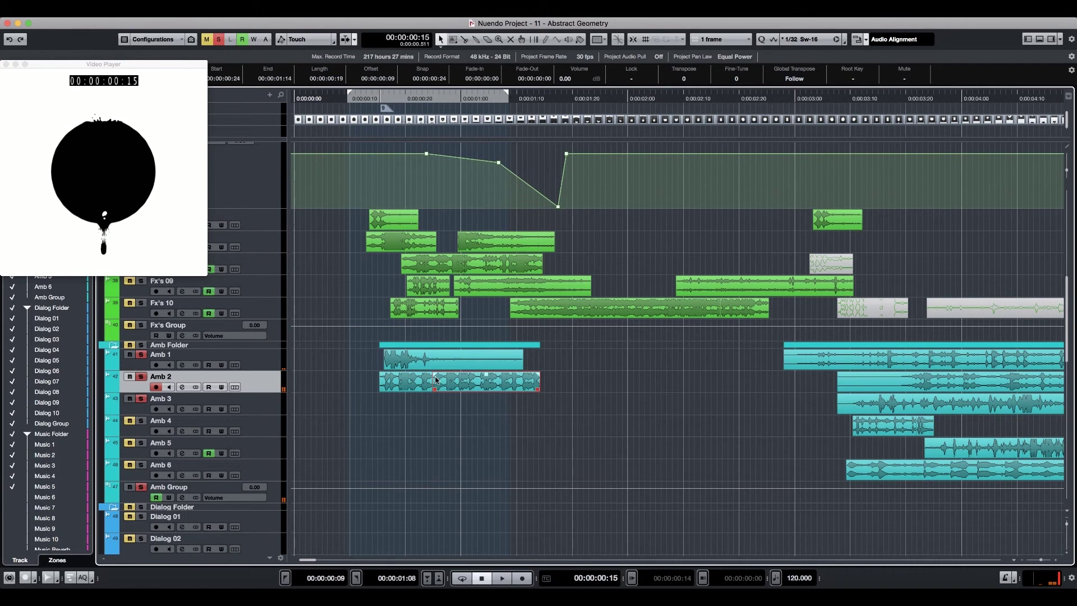
key(Delete)
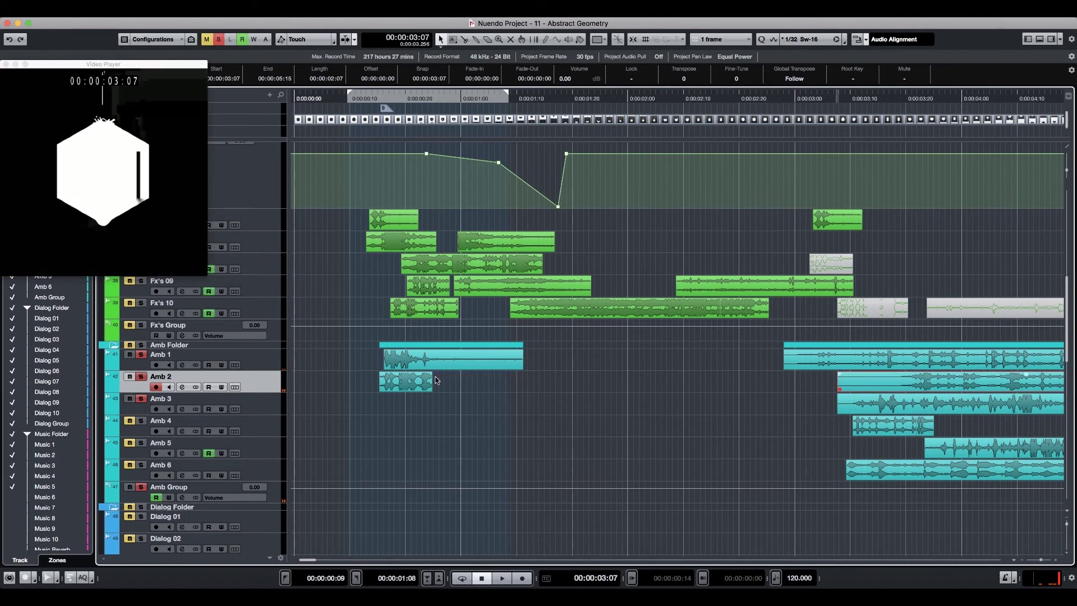
click(418, 380)
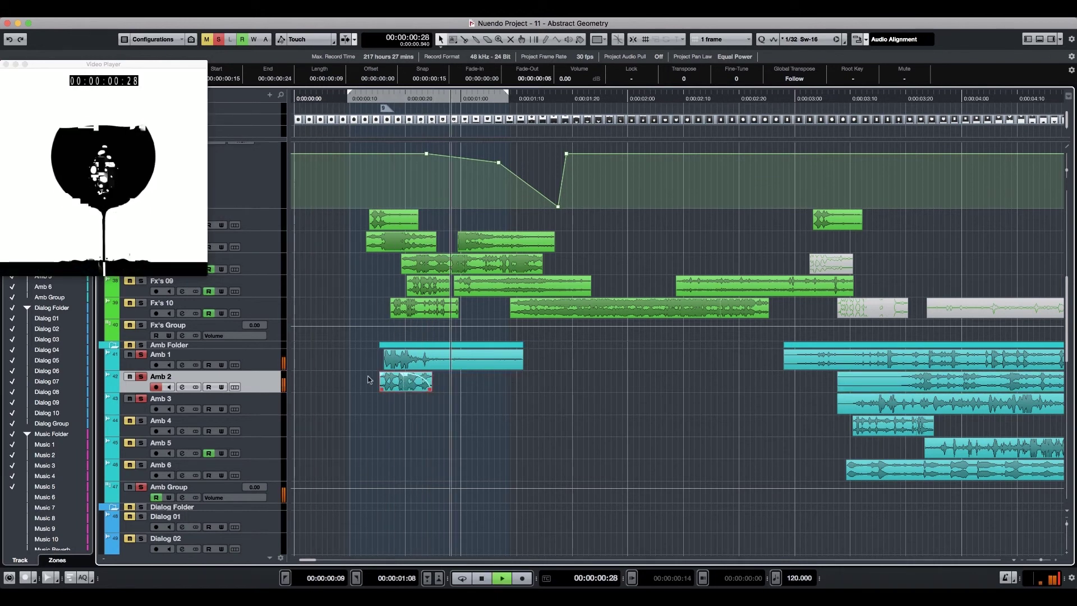
Turn off solo and play the full mix from 00:00:00:15.
key(space)
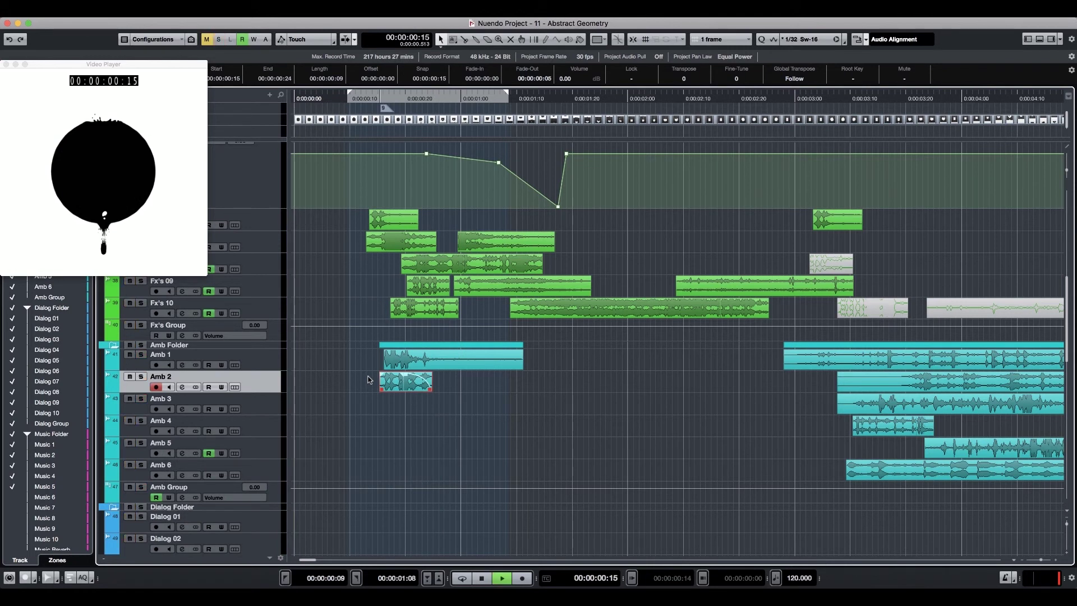
key(KP_Decimal)
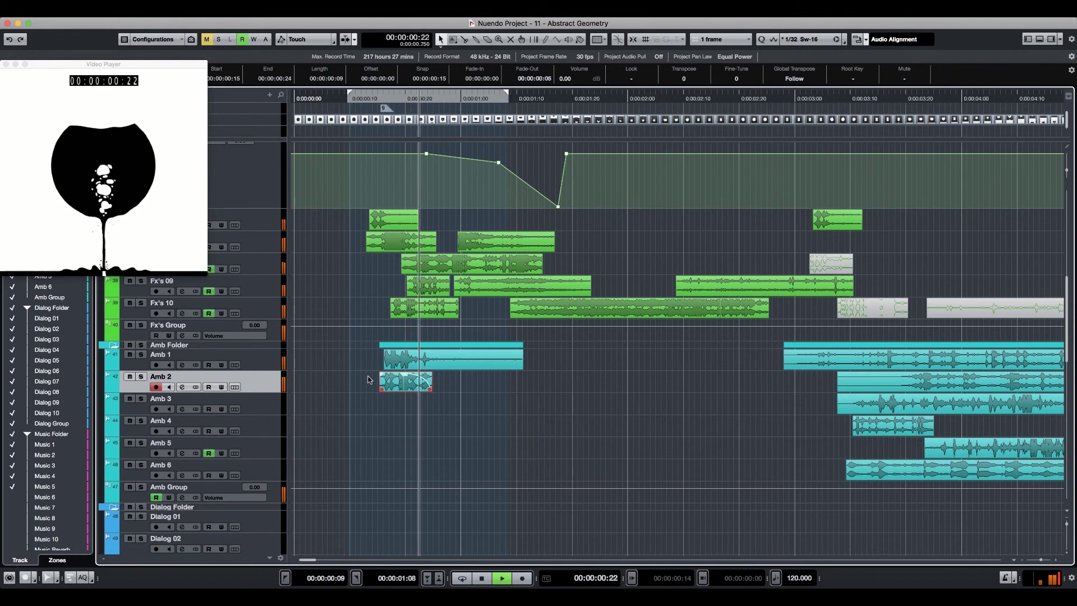
key(g)
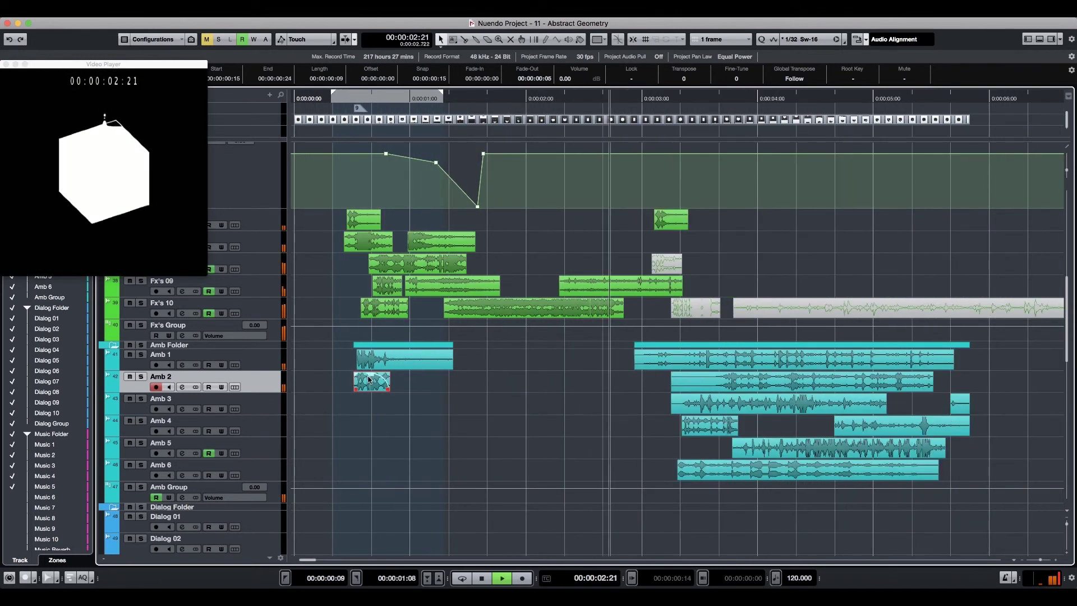
key(g)
key(g)
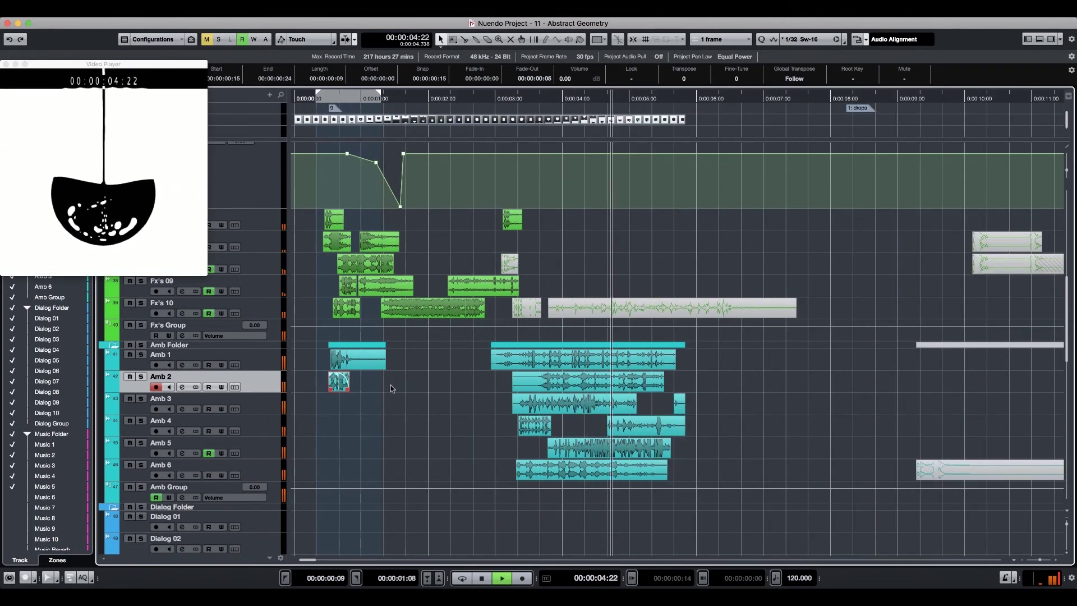
key(space)
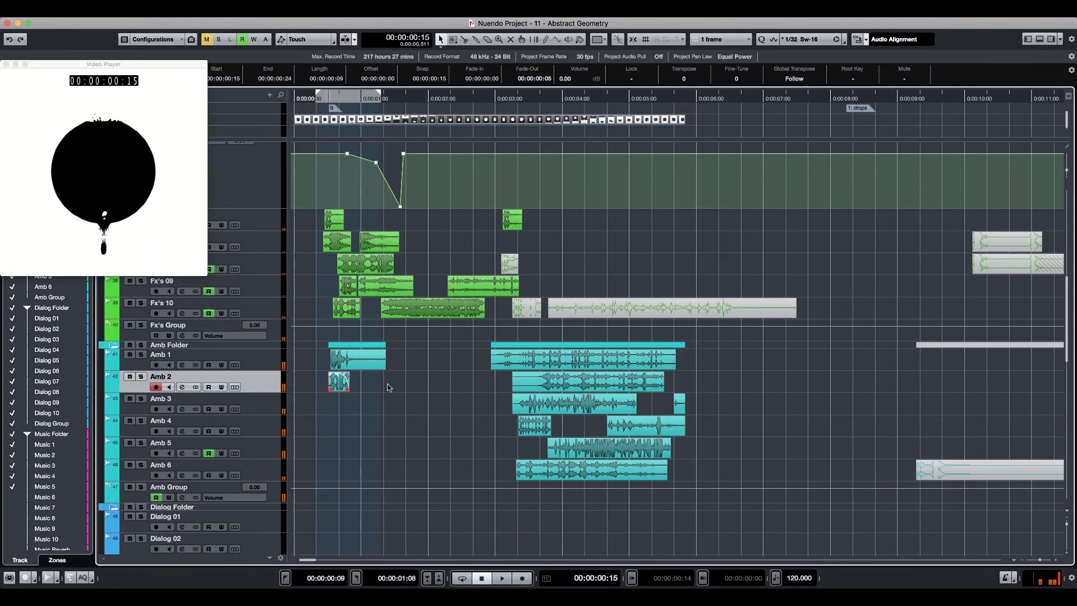